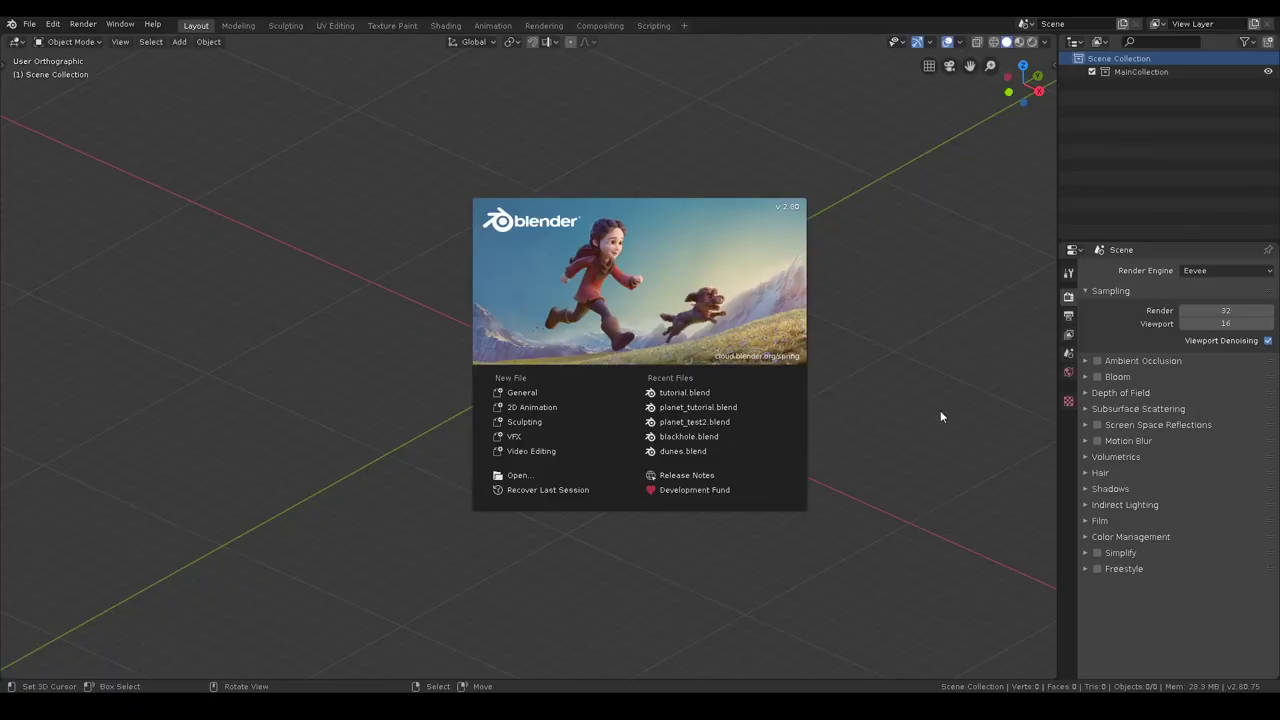
Dismiss the welcome splash and orbit around the empty scene.
left_click(604, 167)
middle_click_drag(331, 325, 393, 319)
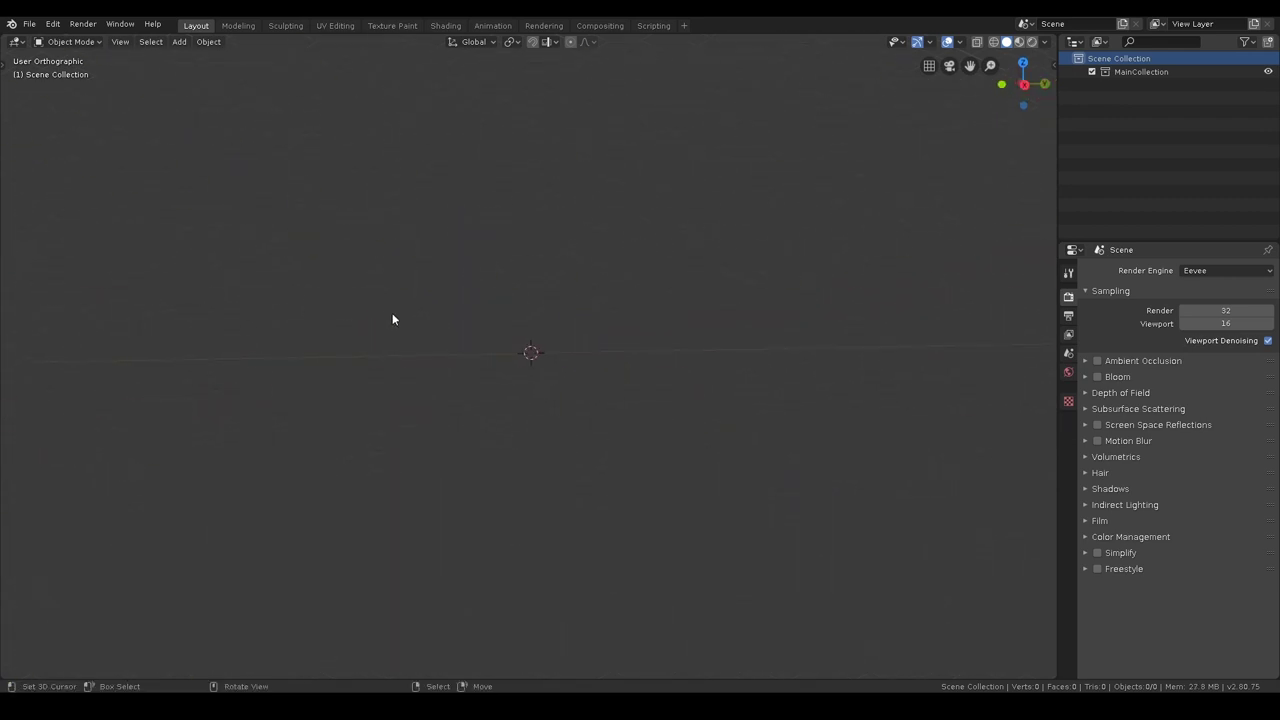
middle_click_drag(532, 368, 591, 409)
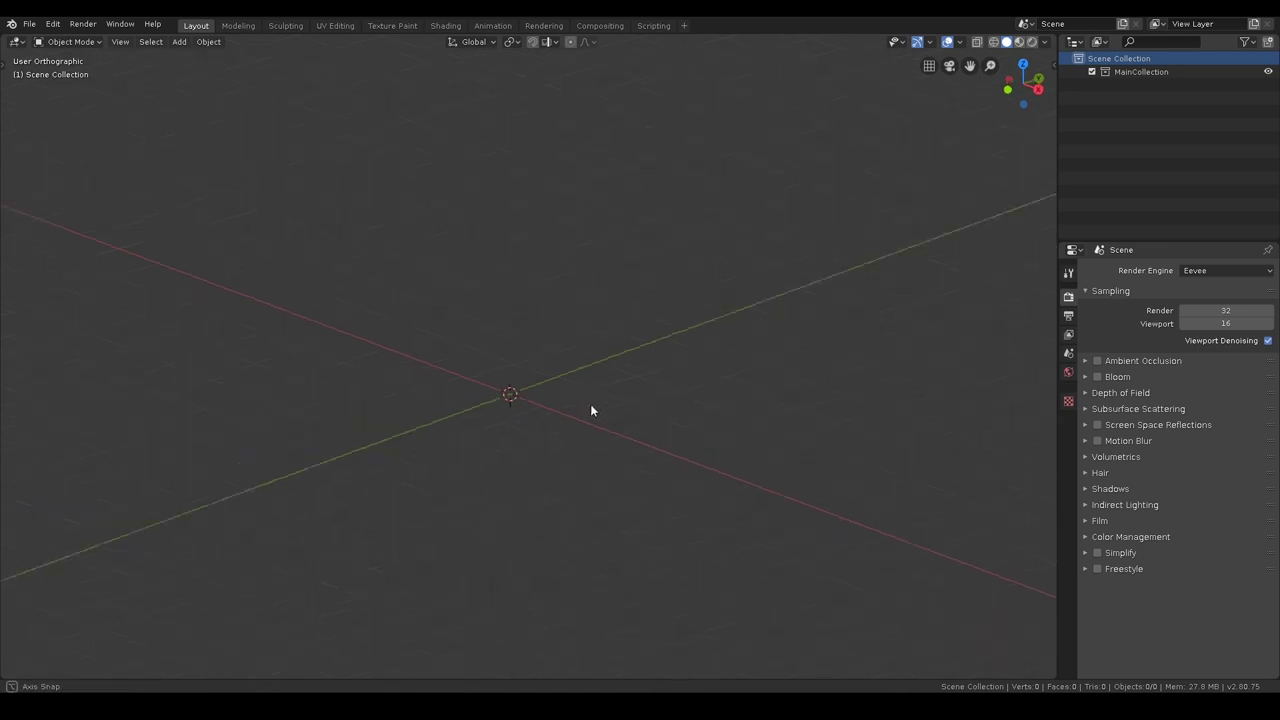
Save the empty scene under the file name tutorial_2.blend.
key("ctrl+s")
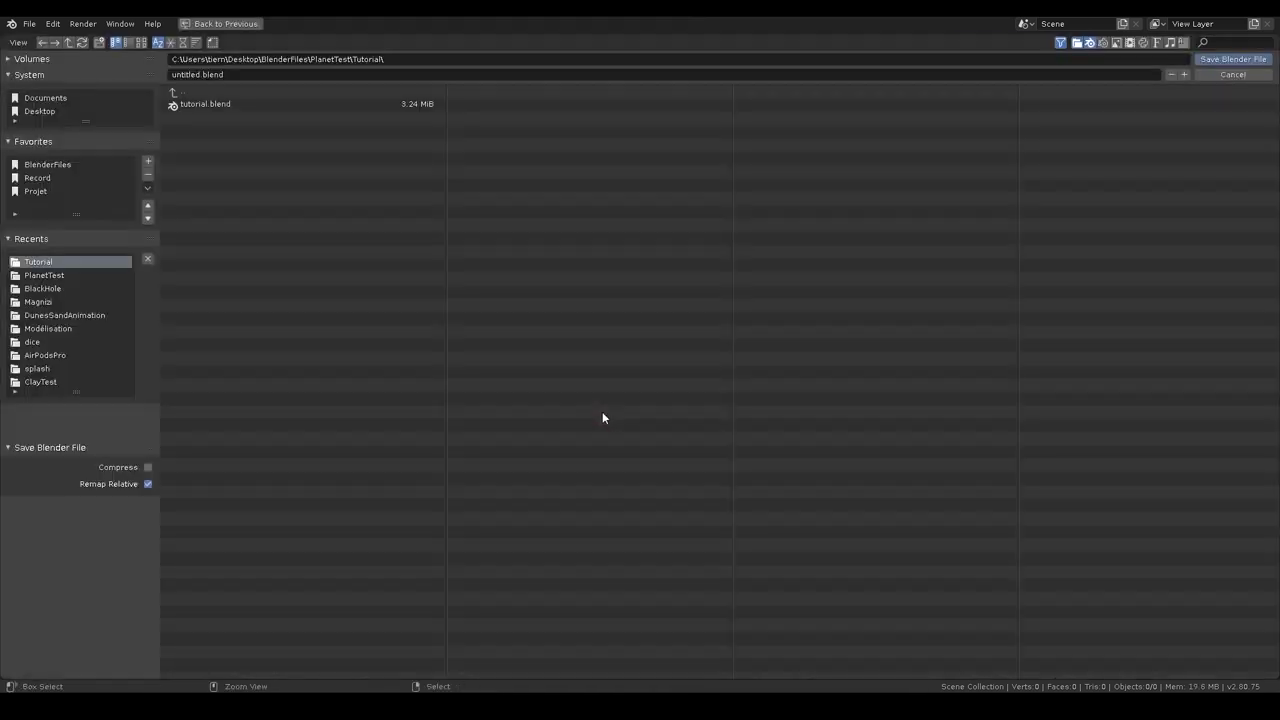
left_click(219, 76)
type("tutorial_")
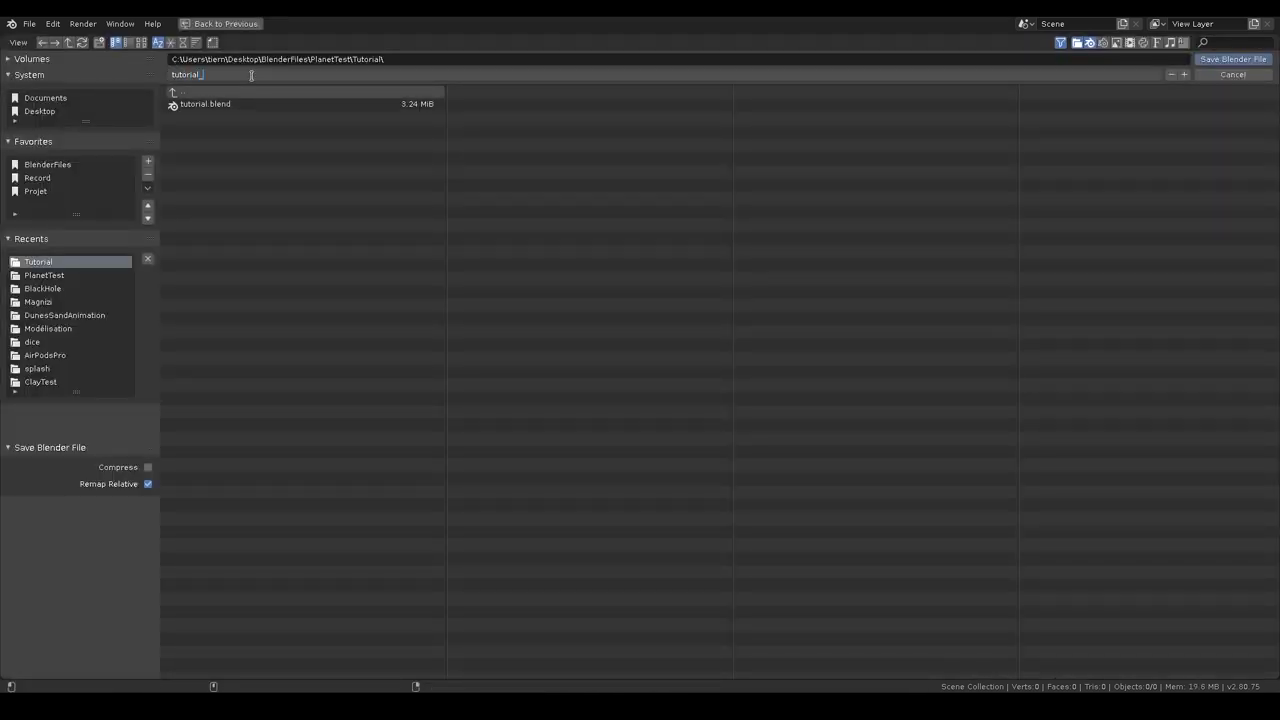
type("2")
key("Return")
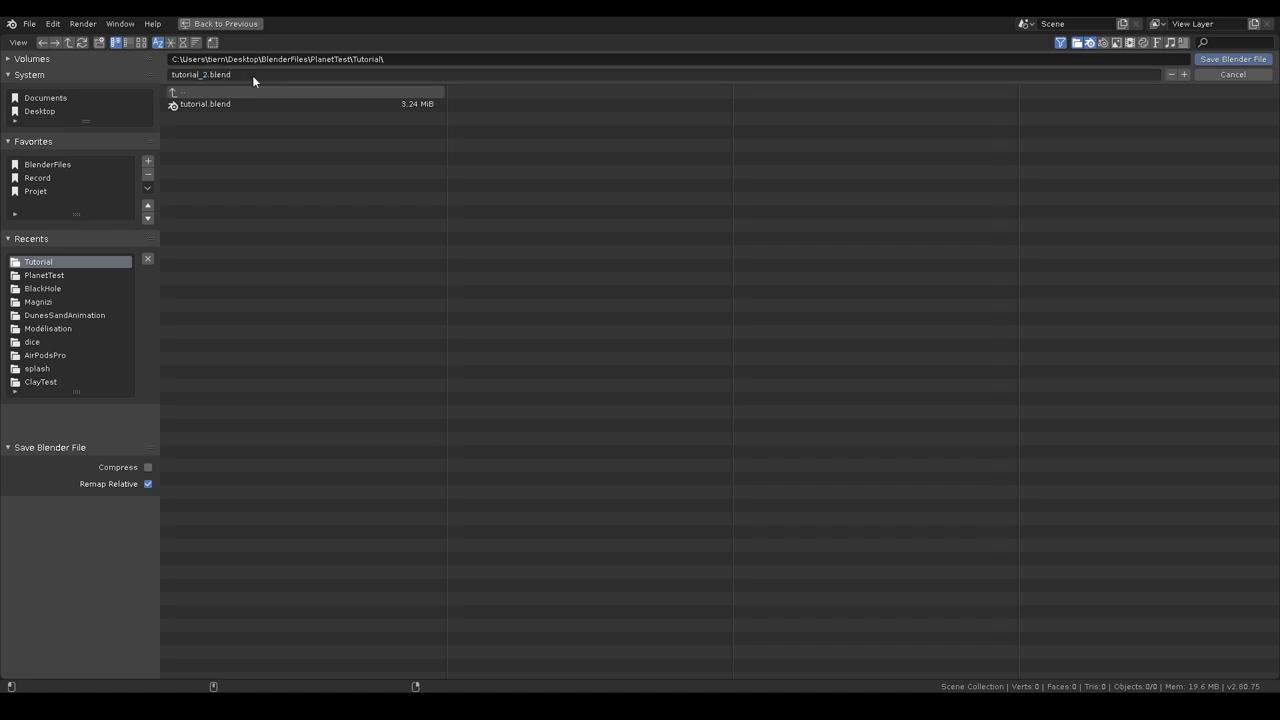
left_click(1220, 59)
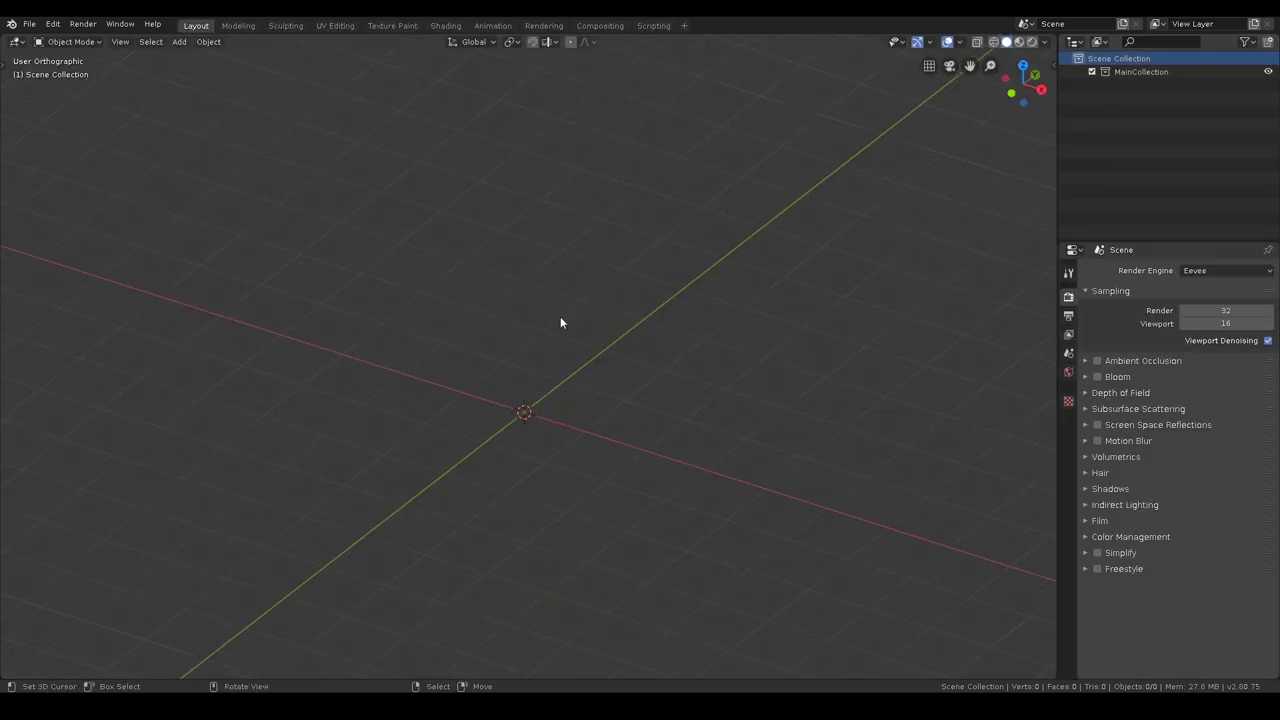
middle_click_drag(694, 336, 559, 345)
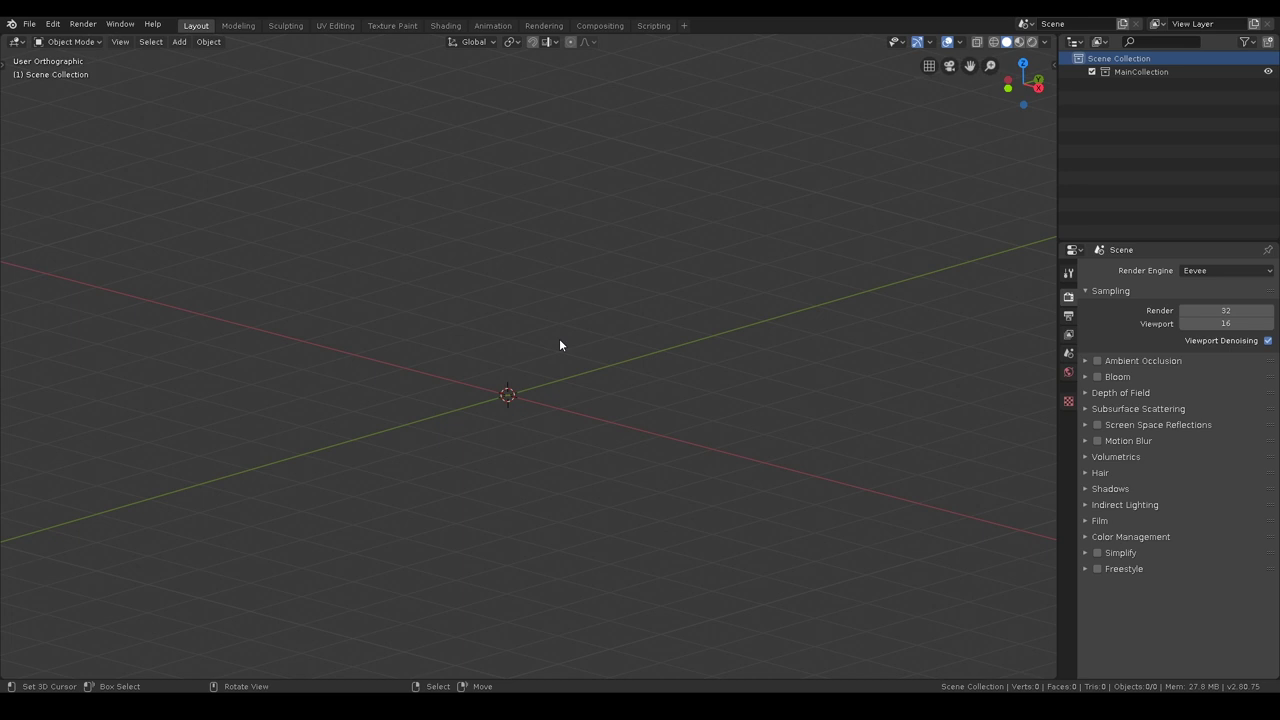
middle_click_drag(552, 340, 636, 334)
middle_click_drag(585, 367, 663, 320)
middle_click_drag(777, 354, 731, 380, "shift")
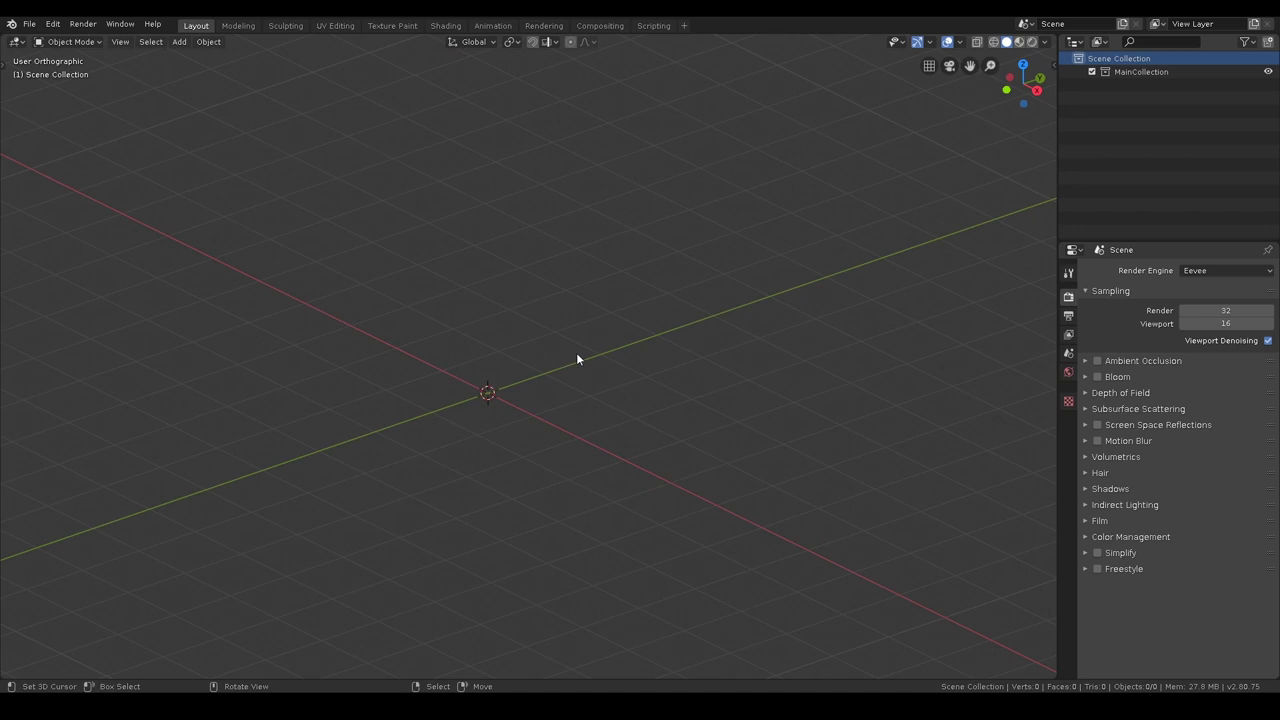
middle_click_drag(577, 357, 700, 383)
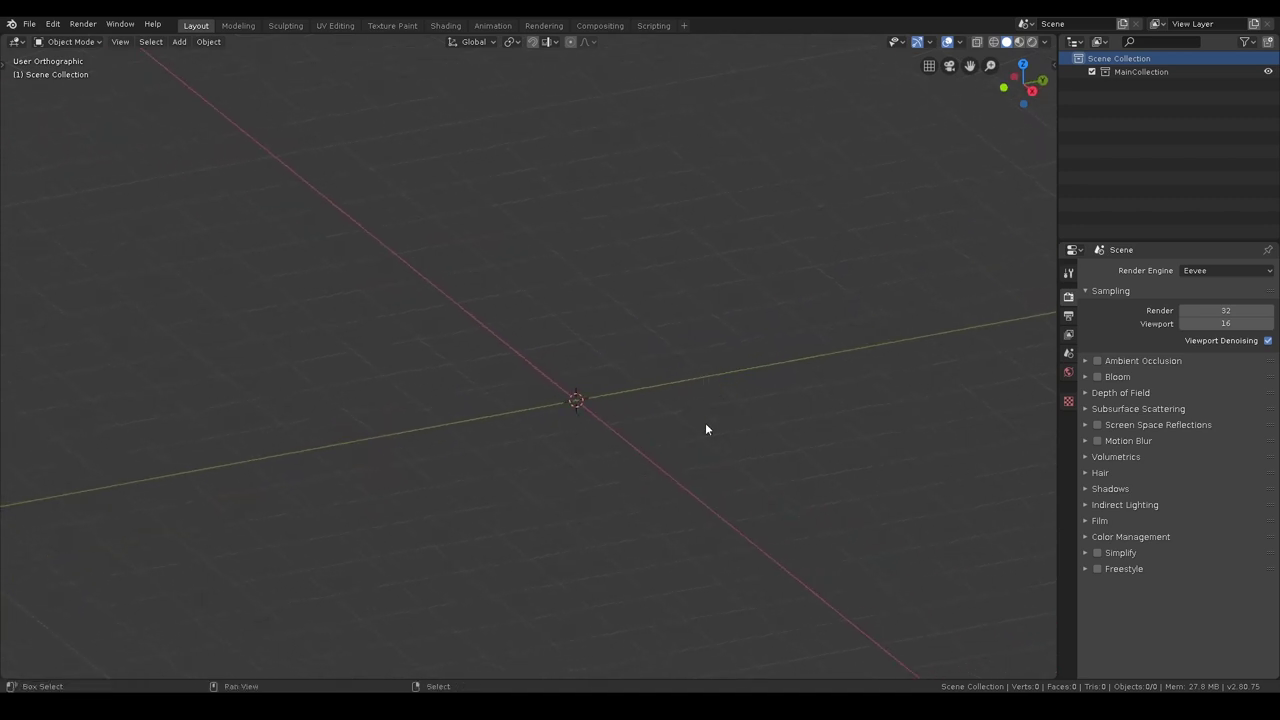
key("shift+a")
mouse_move(697, 425)
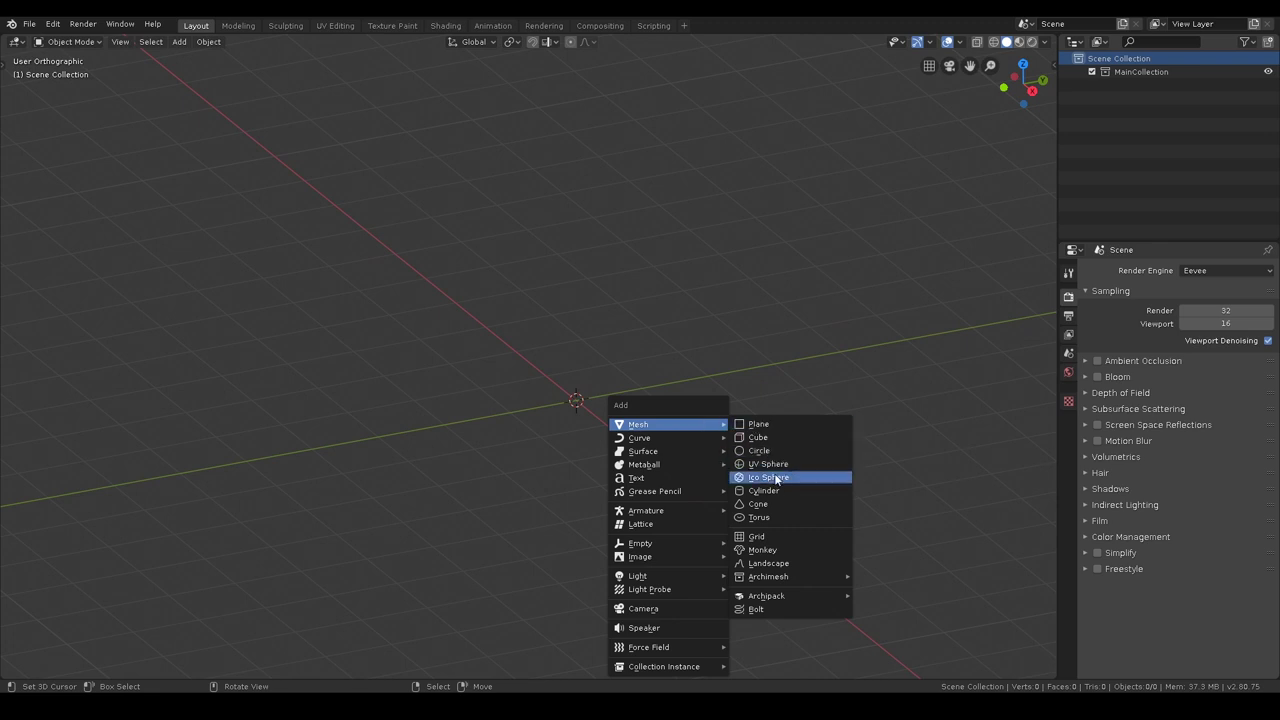
Add a UV Sphere mesh at the origin from the Shift+A Mesh menu.
middle_click_drag(497, 372, 641, 371)
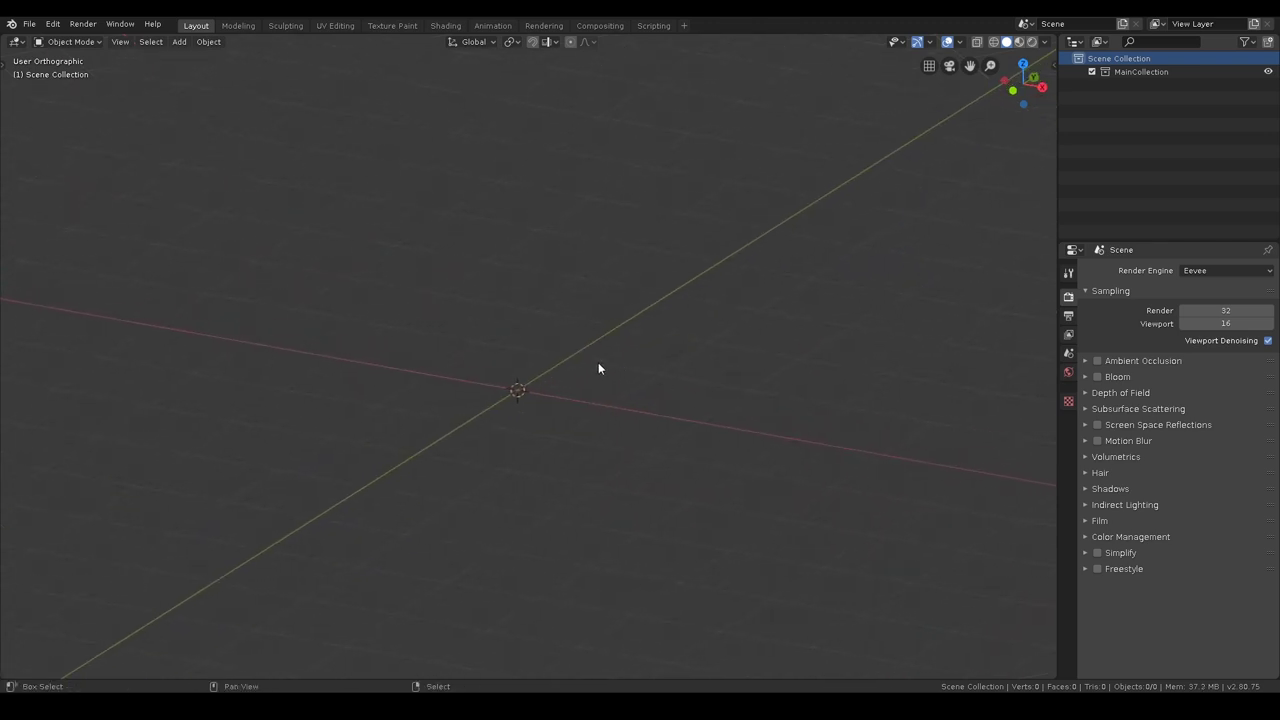
key("shift+a")
mouse_move(590, 364)
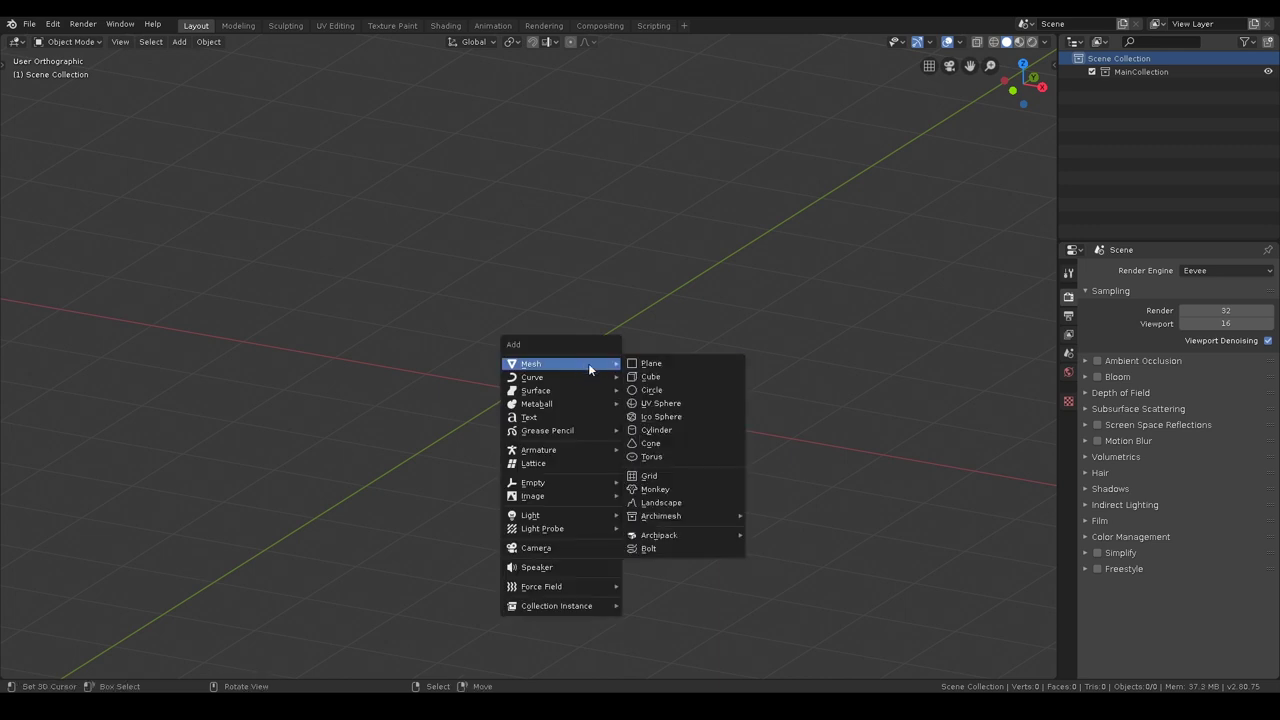
left_click(655, 404)
scroll(586, 391, "up", 2)
middle_click_drag(586, 391, 620, 289)
Enter Edit Mode, deselect all vertices, and return to Object Mode.
key("ctrl+Tab")
left_click(580, 323)
middle_click_drag(580, 323, 543, 277)
key("alt+a")
key("Tab")
middle_click_drag(428, 337, 523, 360)
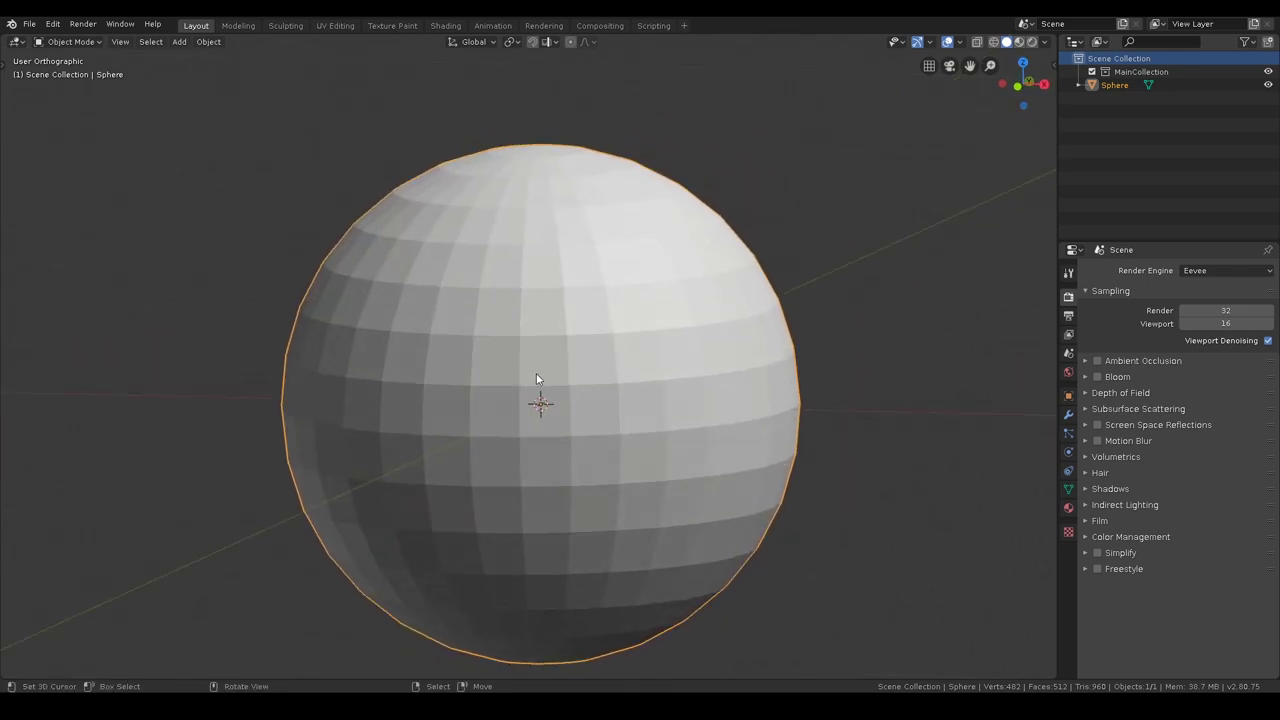
Apply Shade Smooth to the sphere via the F3 search.
key("F3")
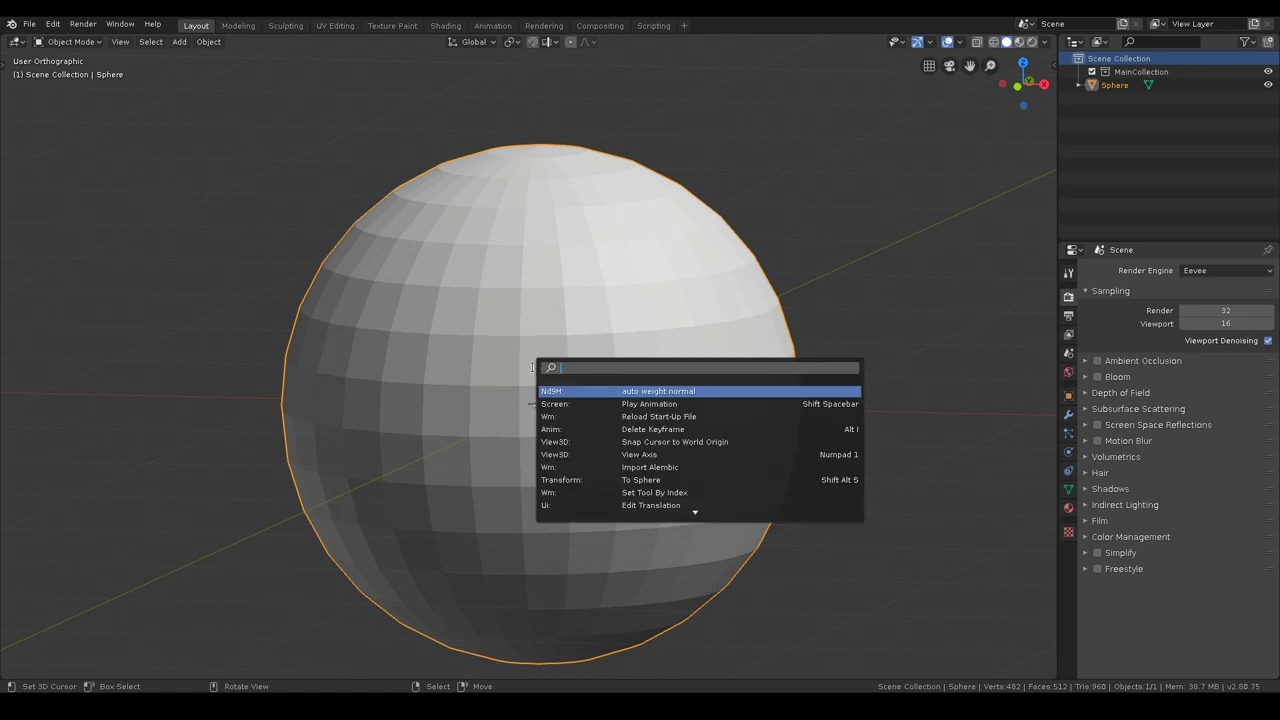
type("shade")
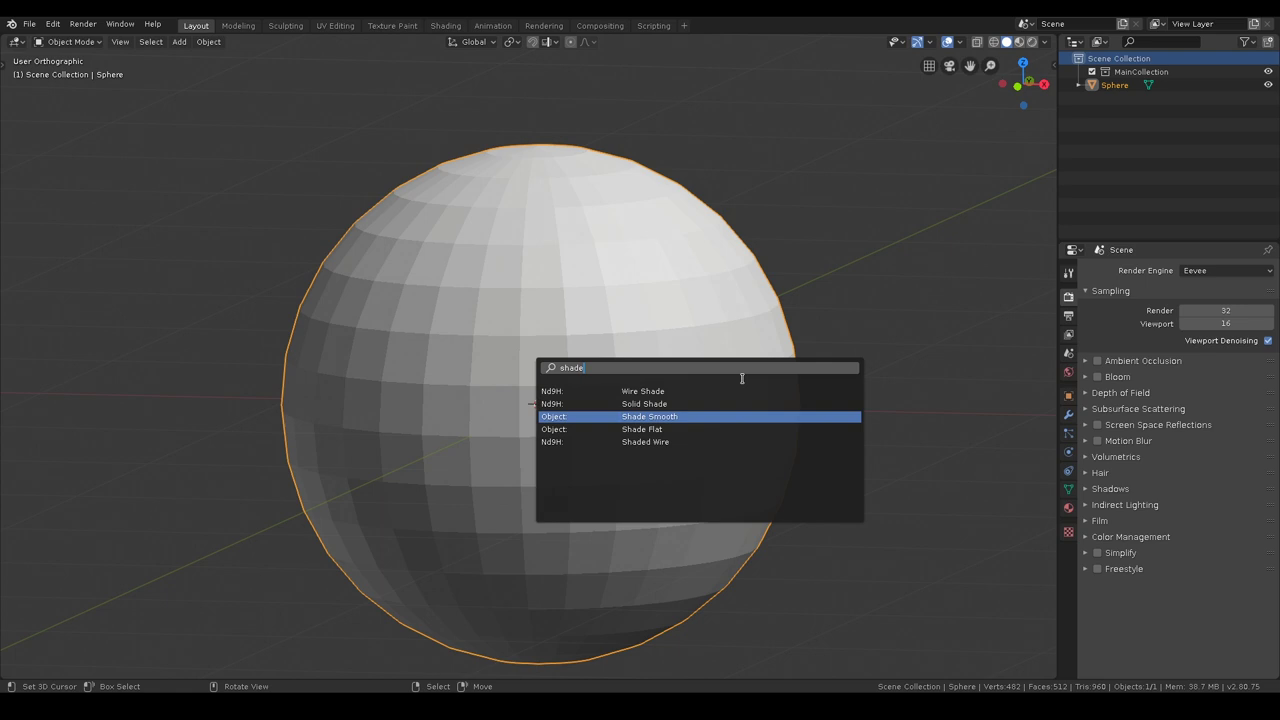
key("Return")
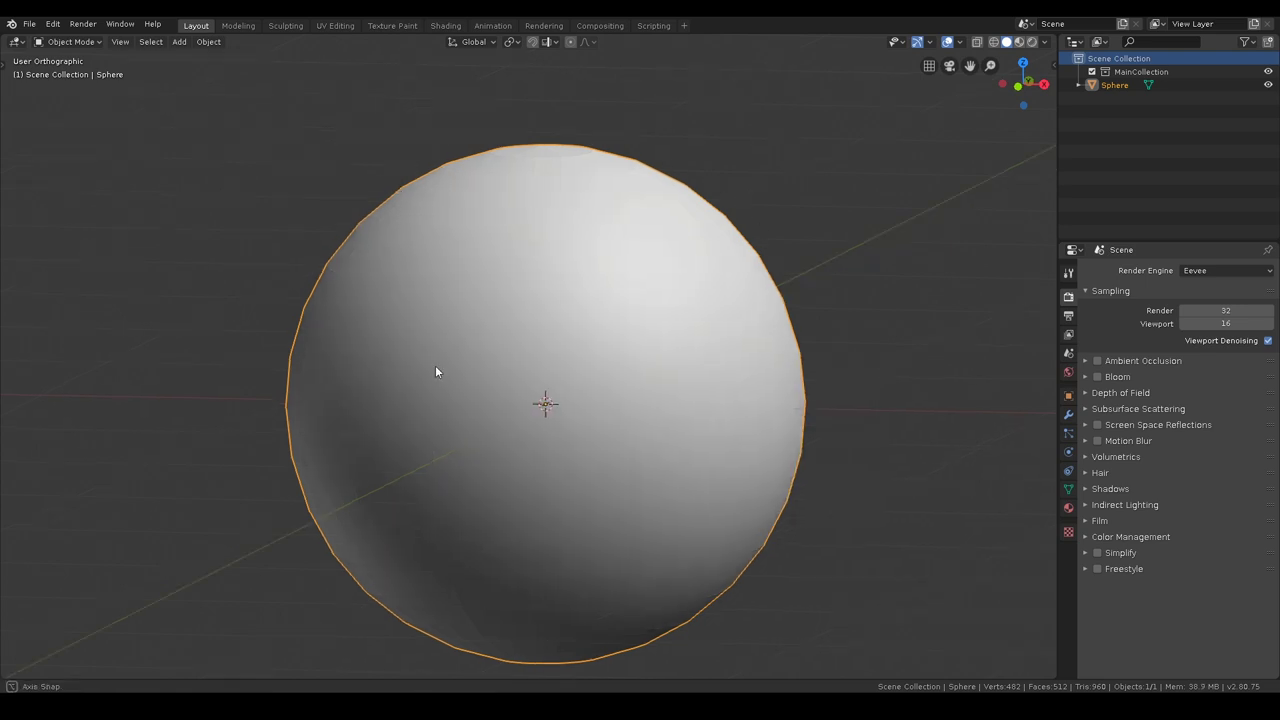
middle_click_drag(437, 371, 665, 229)
middle_click_drag(913, 281, 640, 166)
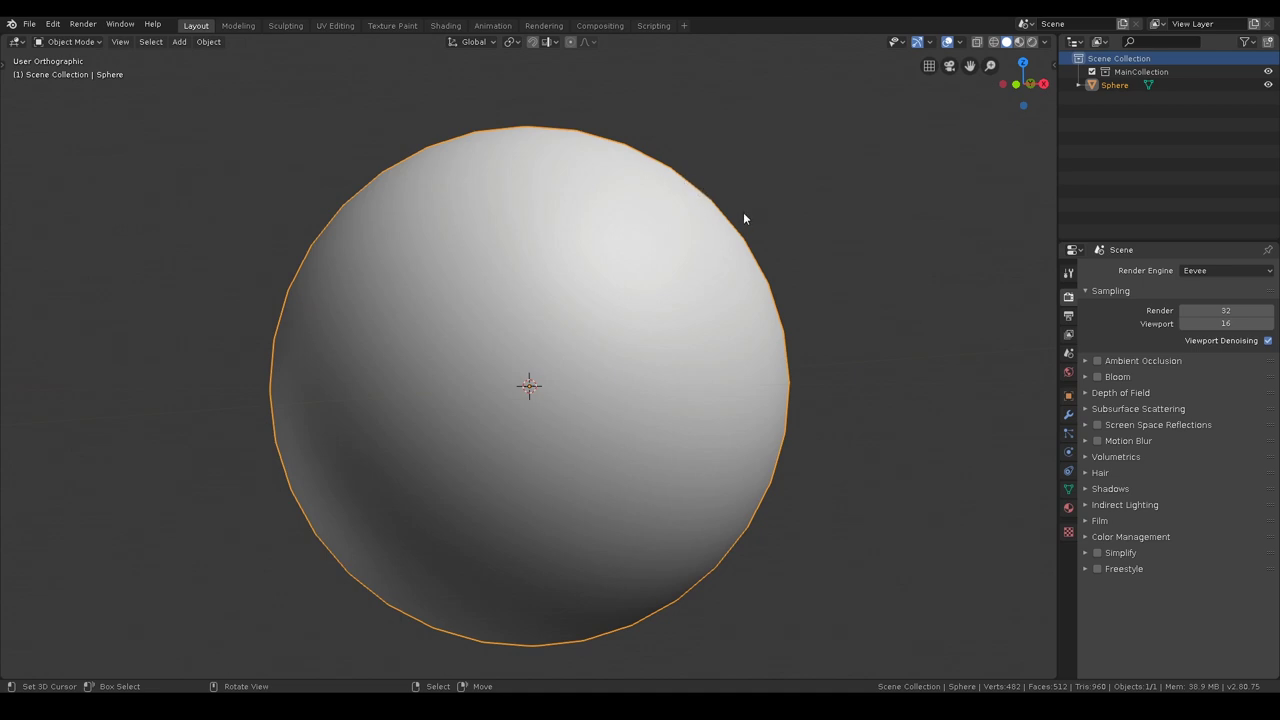
middle_click_drag(617, 154, 474, 83)
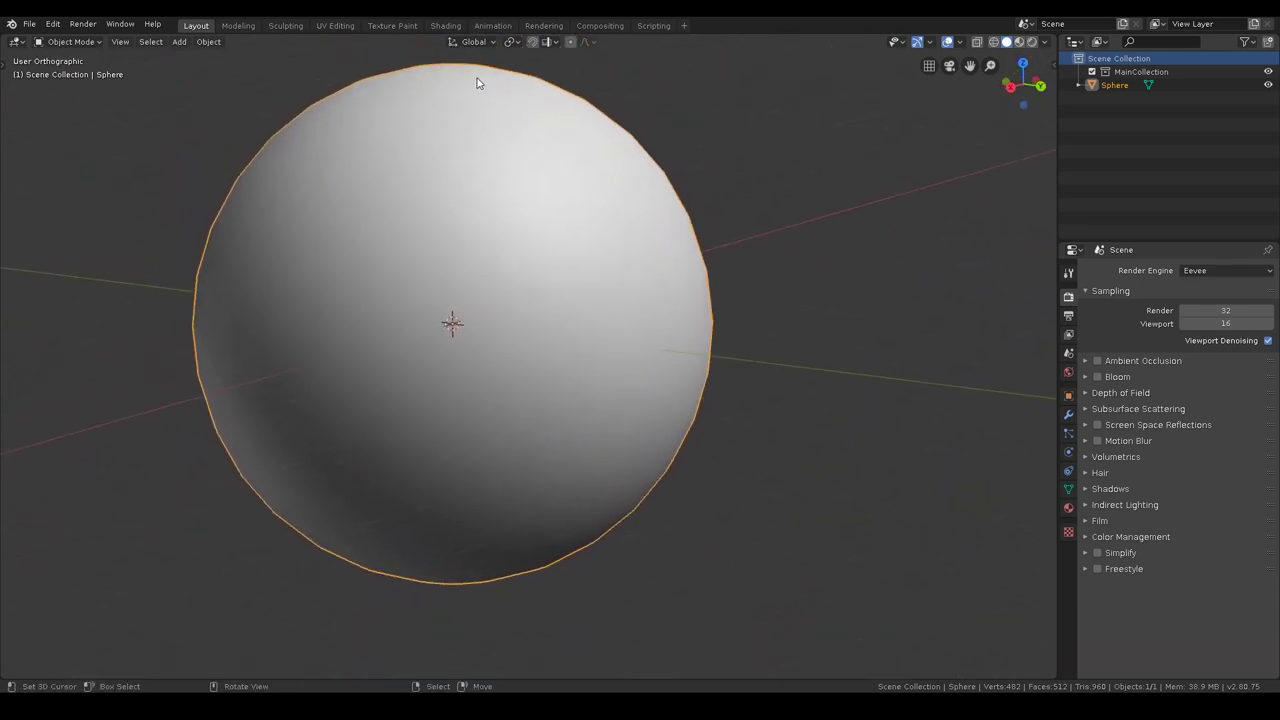
middle_click_drag(514, 86, 557, 245)
Briefly switch the sphere into Edit Mode and back to Object Mode.
key("ctrl+Tab")
left_click(605, 243)
key("Tab")
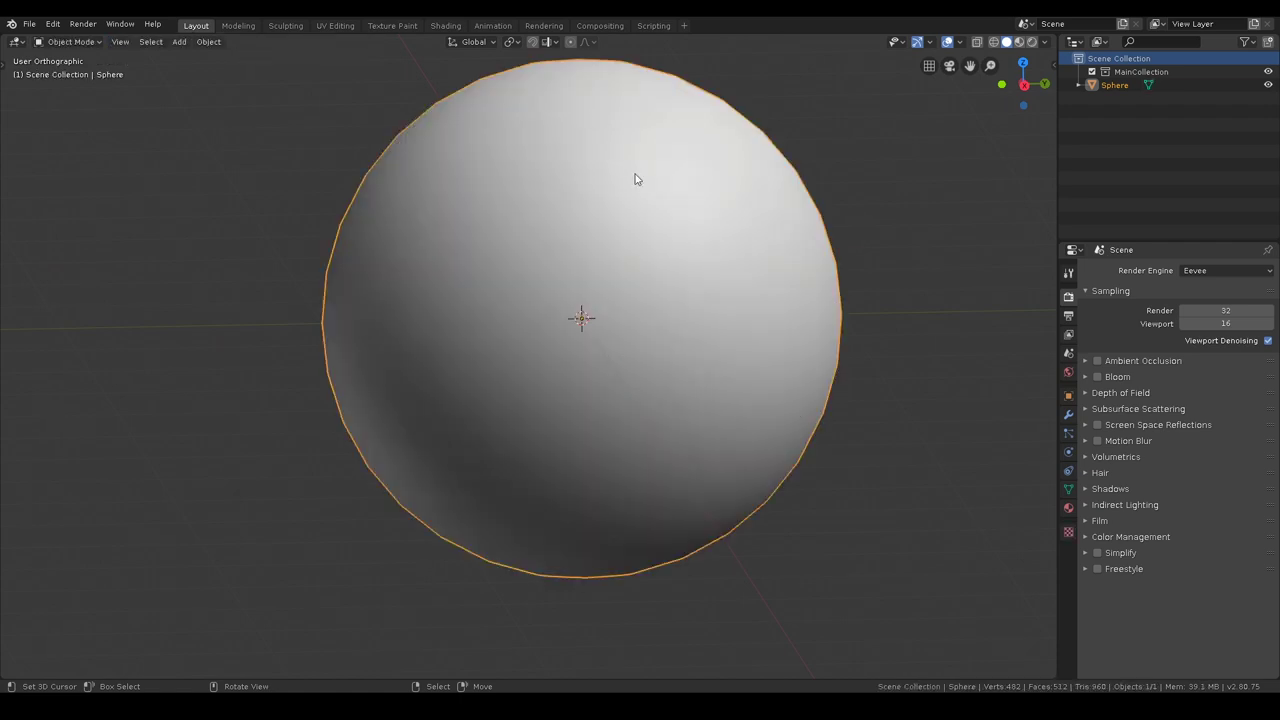
middle_click_drag(853, 336, 792, 369)
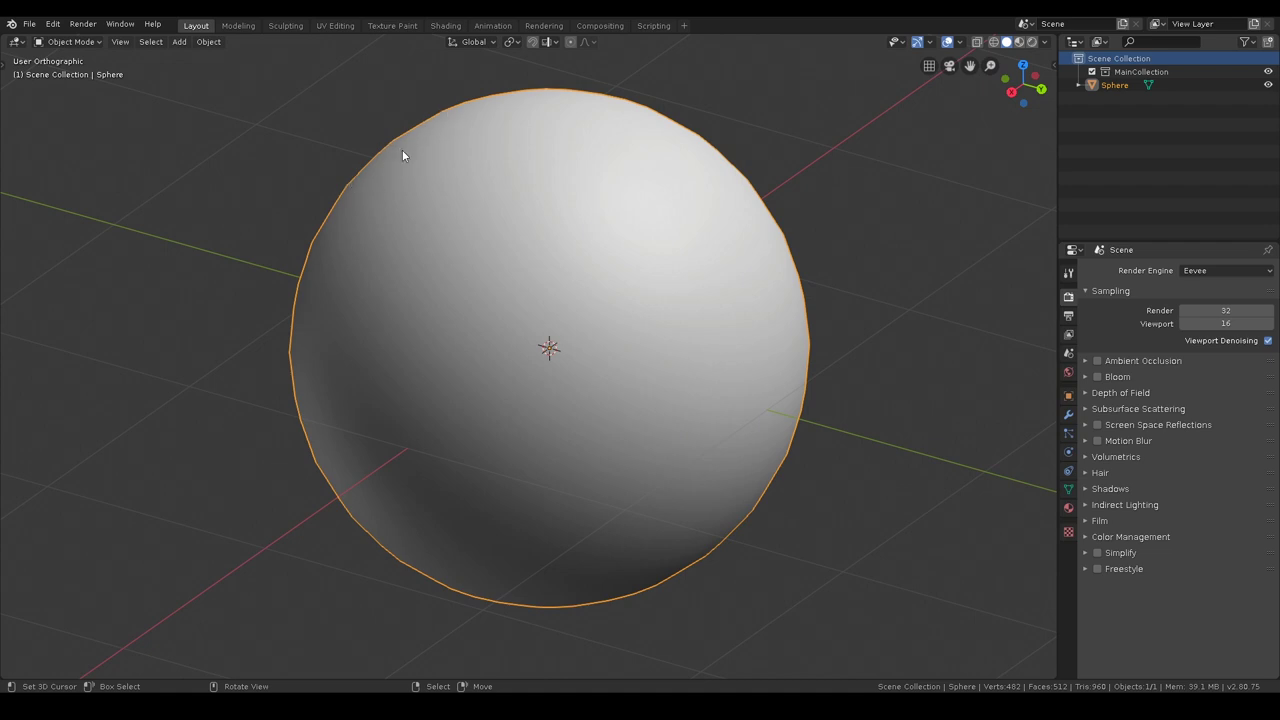
Add a Subdivision Surface modifier to the sphere and toggle its viewport display.
left_click(1068, 414)
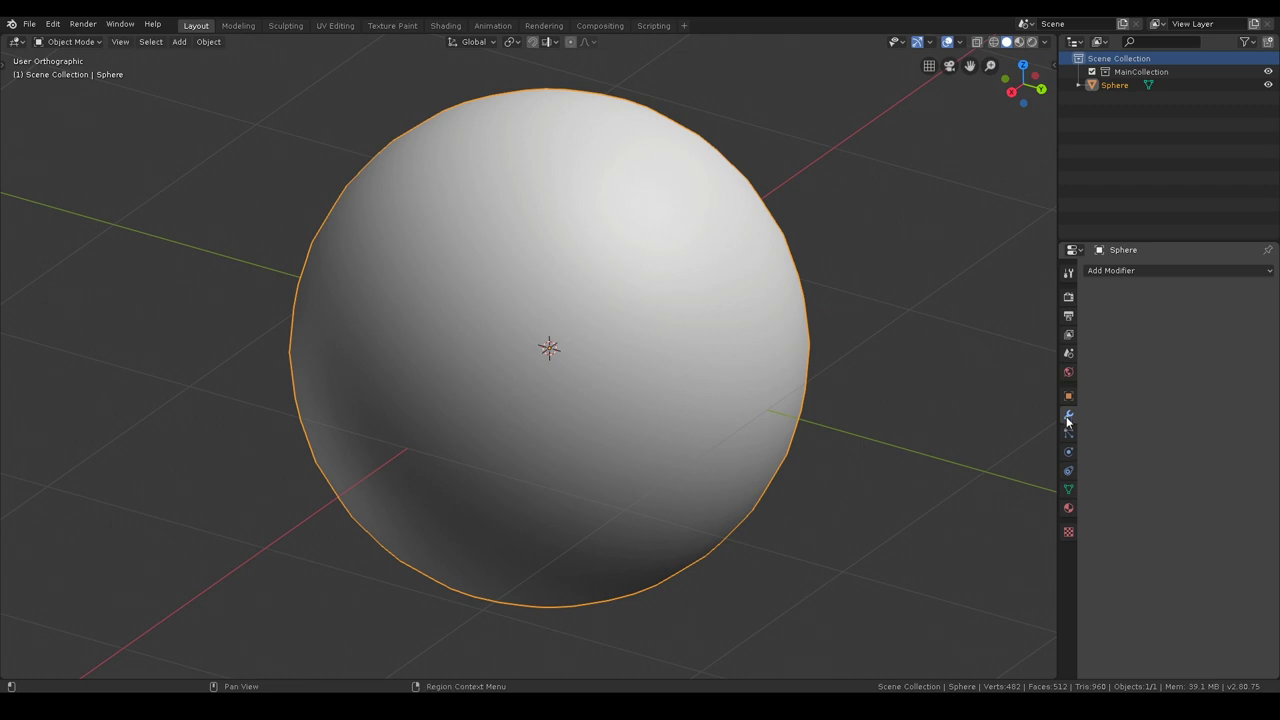
left_click(1141, 271)
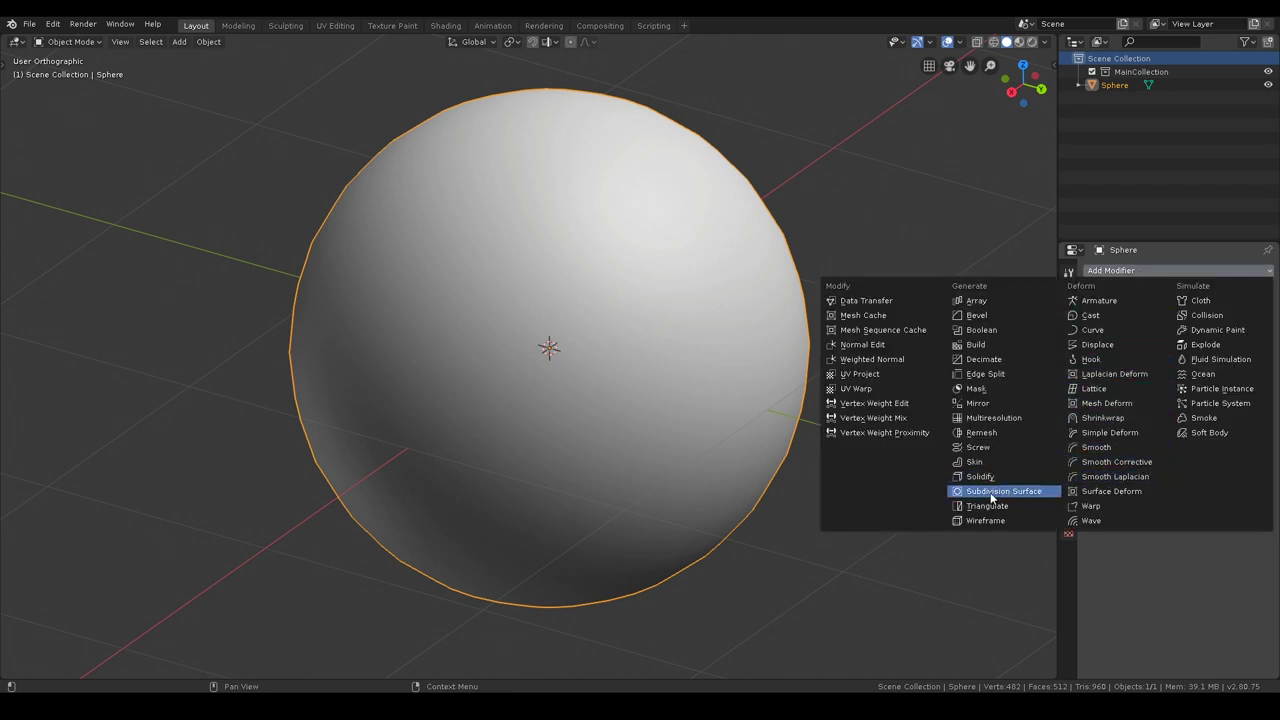
left_click(977, 492)
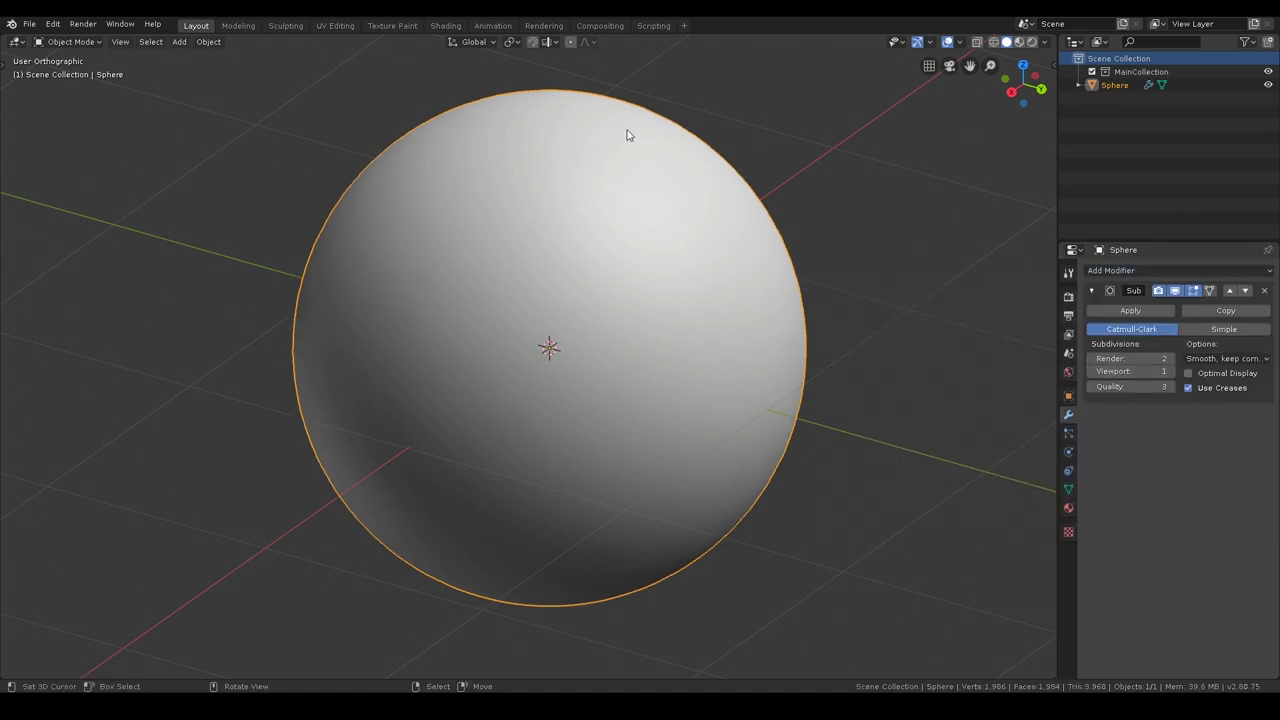
left_click(1175, 290)
left_click(1175, 290)
left_click(1175, 290)
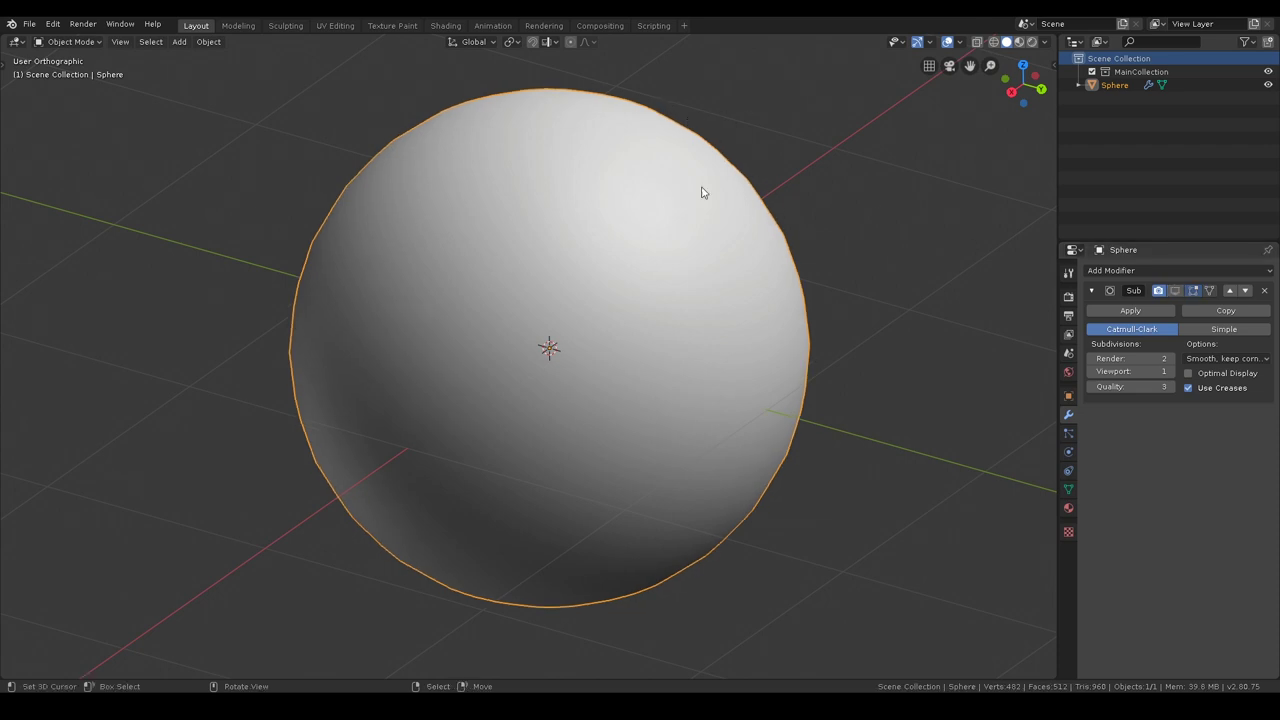
left_click(1175, 290)
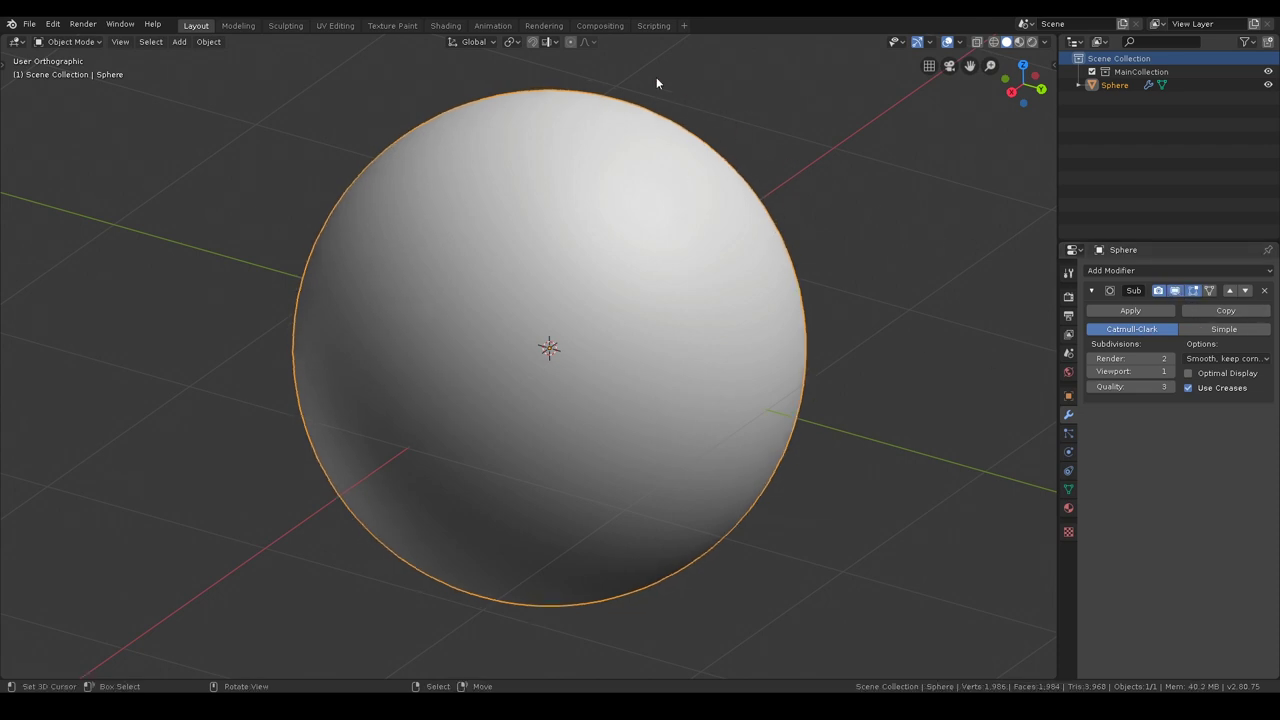
Try viewport subdivision levels between 1 and 3 while inspecting the sphere.
middle_click_drag(707, 170, 355, 204)
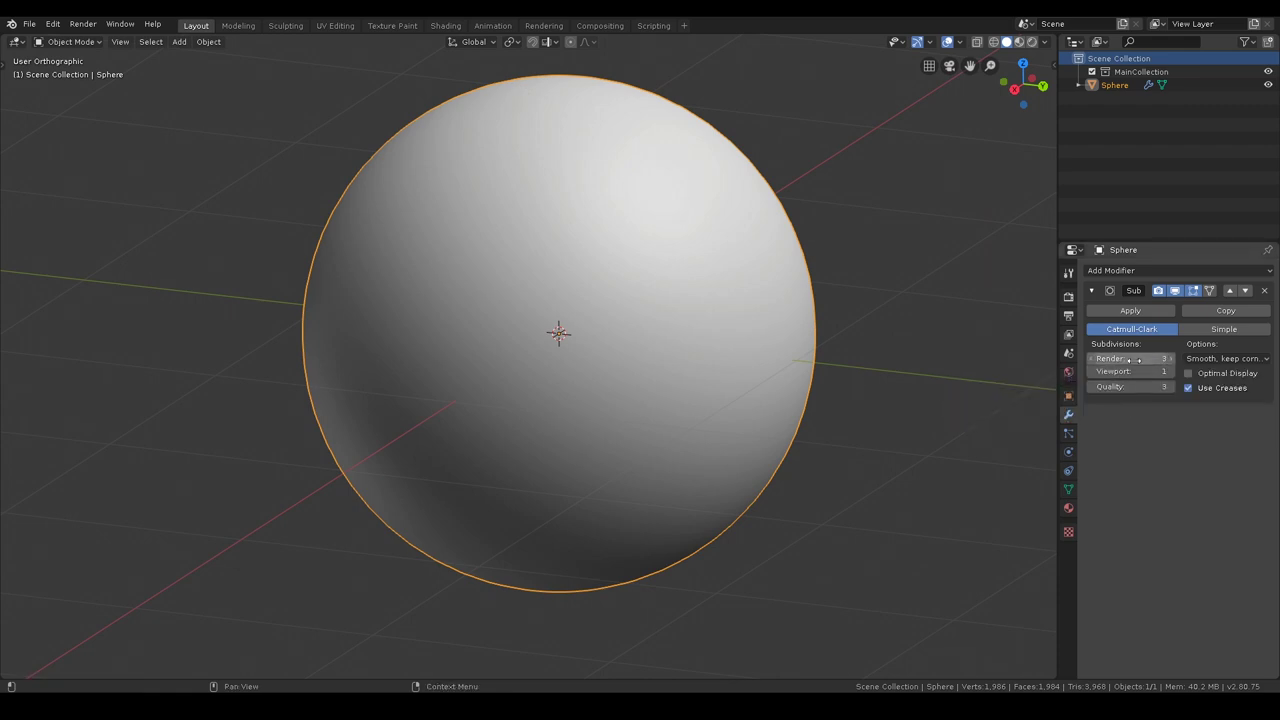
middle_click_drag(633, 189, 1037, 394)
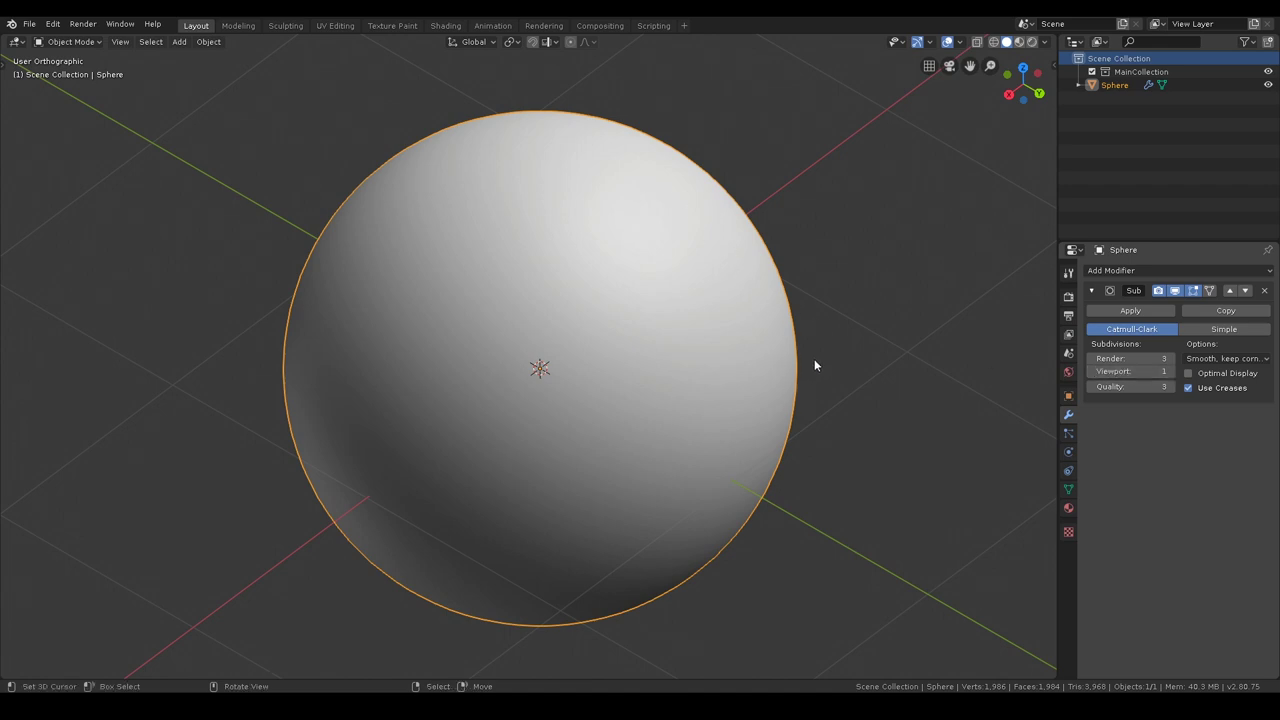
middle_click_drag(649, 200, 700, 206)
scroll(700, 206, "down", 3)
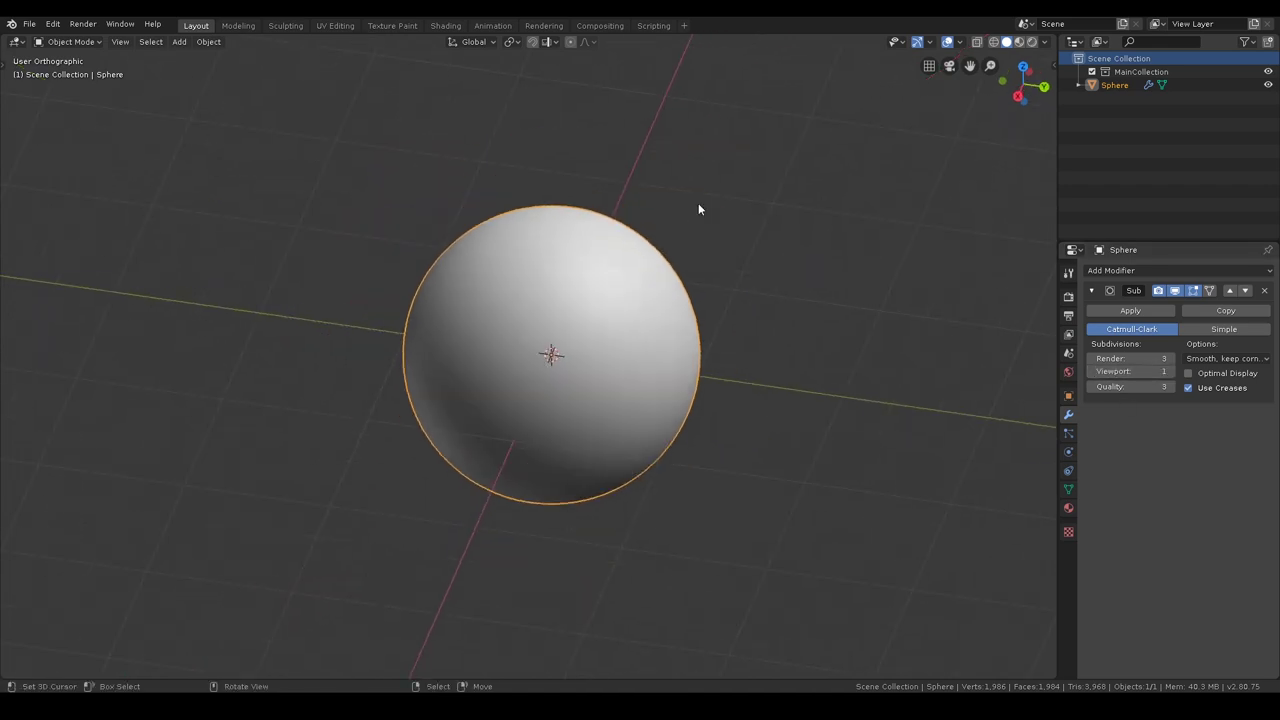
scroll(741, 296, "up", 4)
middle_click_drag(741, 296, 583, 287)
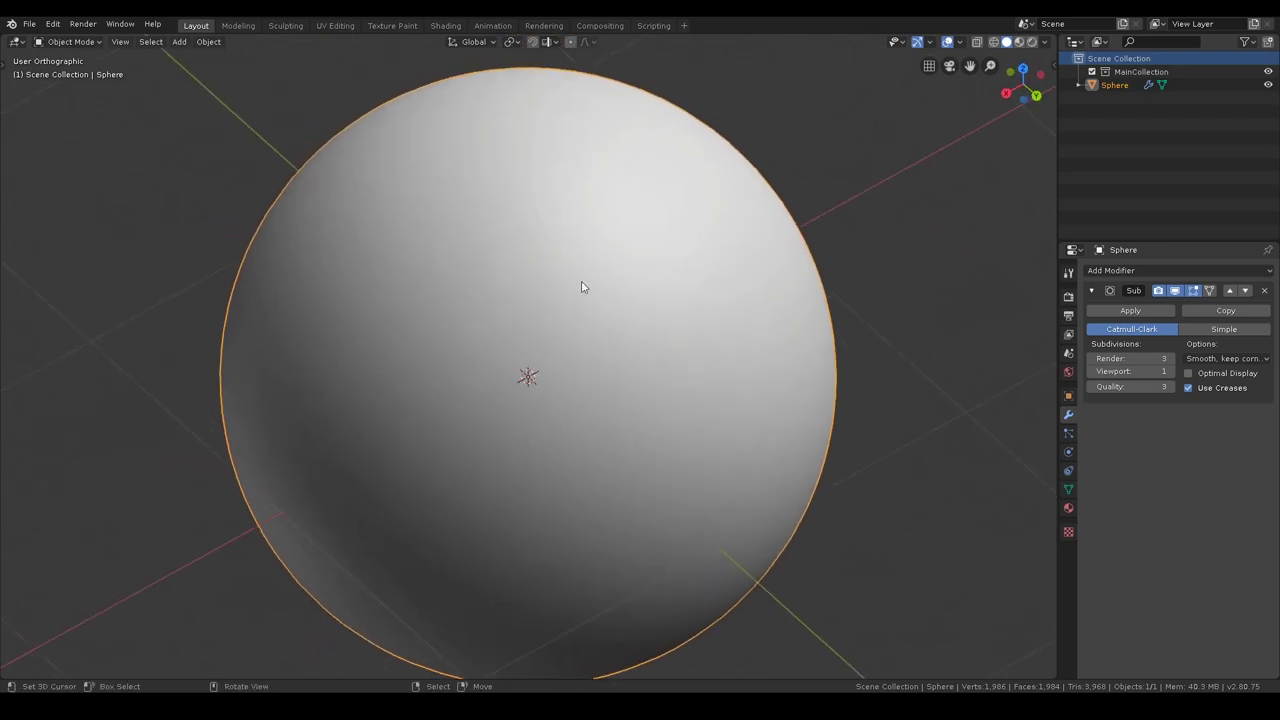
left_click(1172, 372)
left_click(1172, 372)
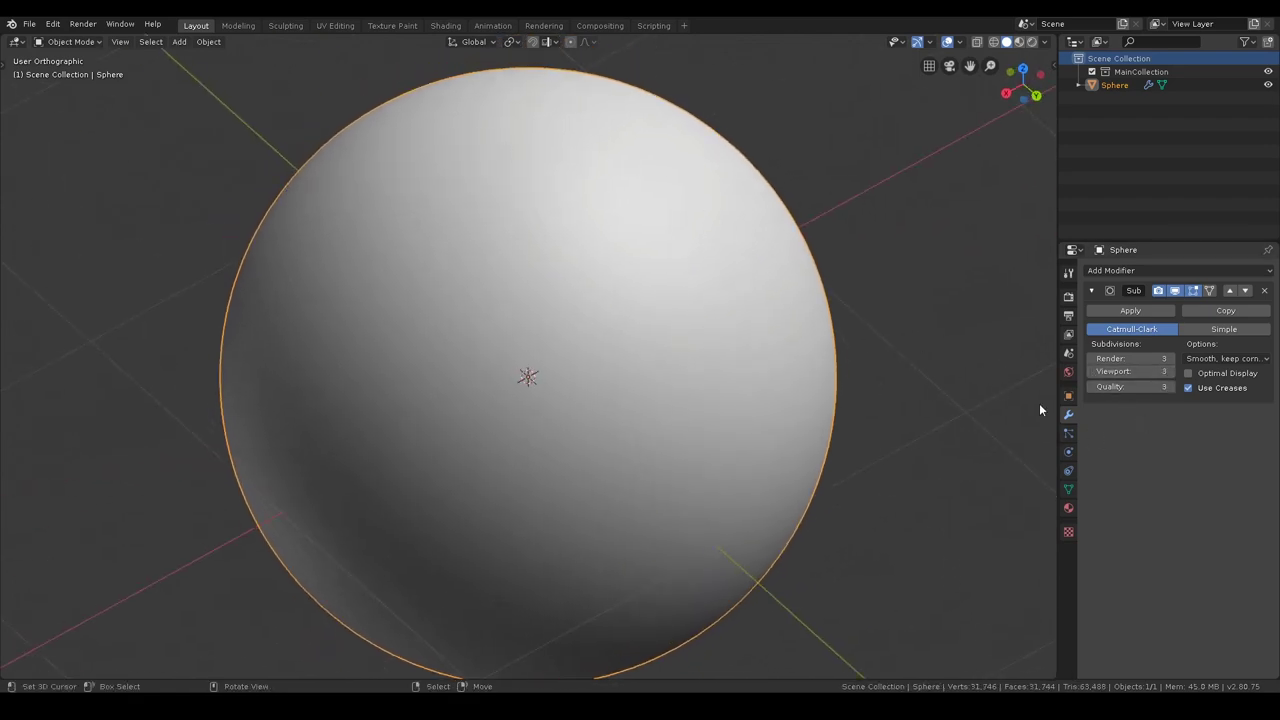
left_click(1092, 372)
left_click(1092, 372)
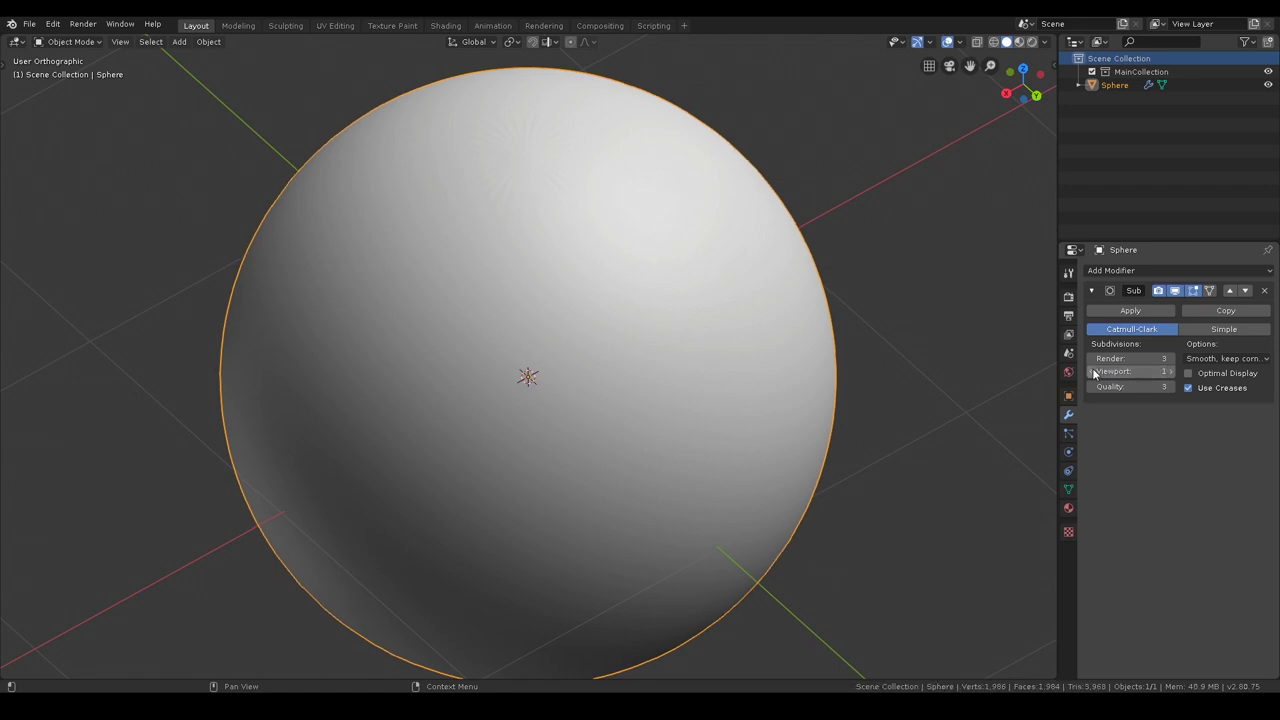
left_click(1172, 373)
left_click(1172, 373)
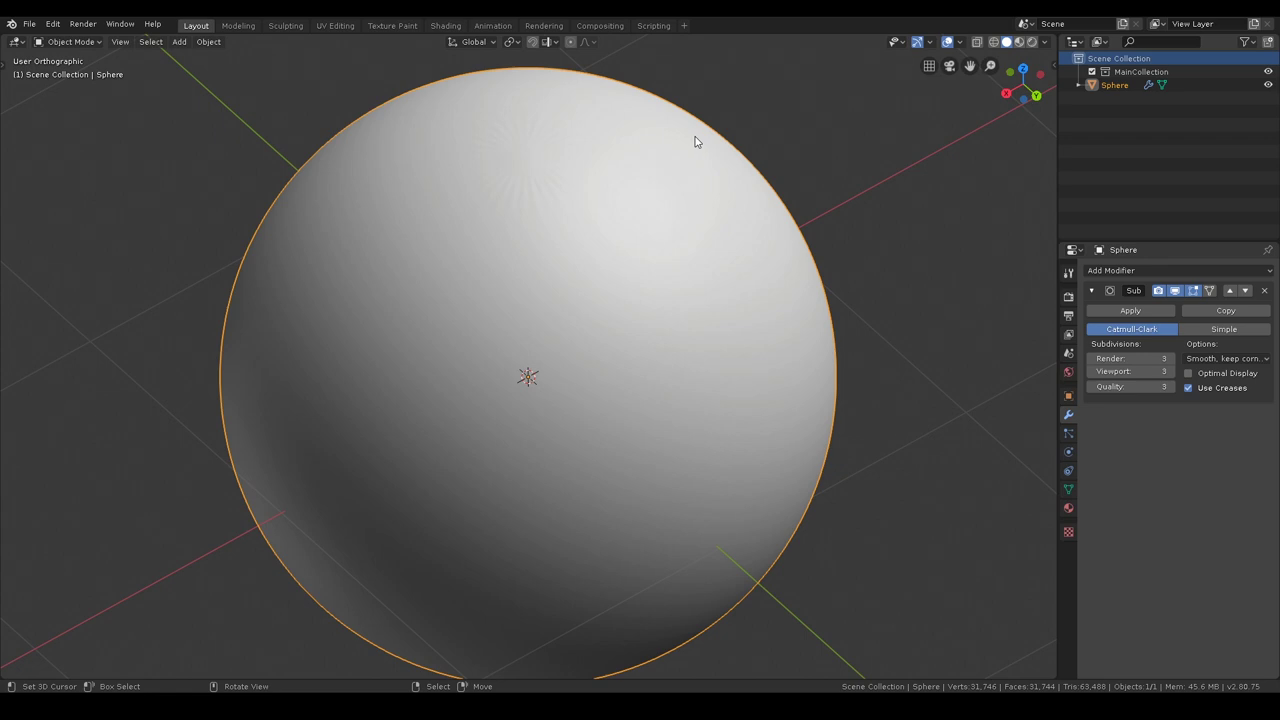
mouse_move(1142, 371)
left_mouse_down()
mouse_move(1120, 371)
mouse_move(1150, 374)
left_mouse_up()
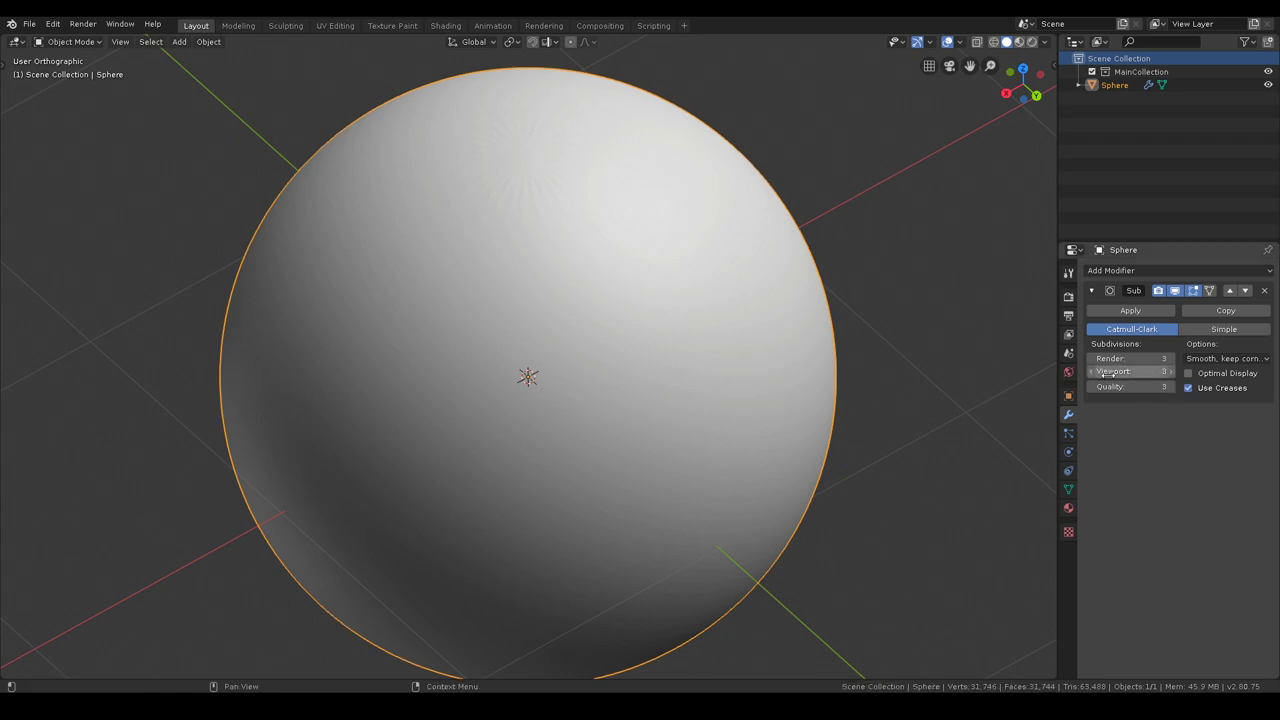
left_click(1092, 372)
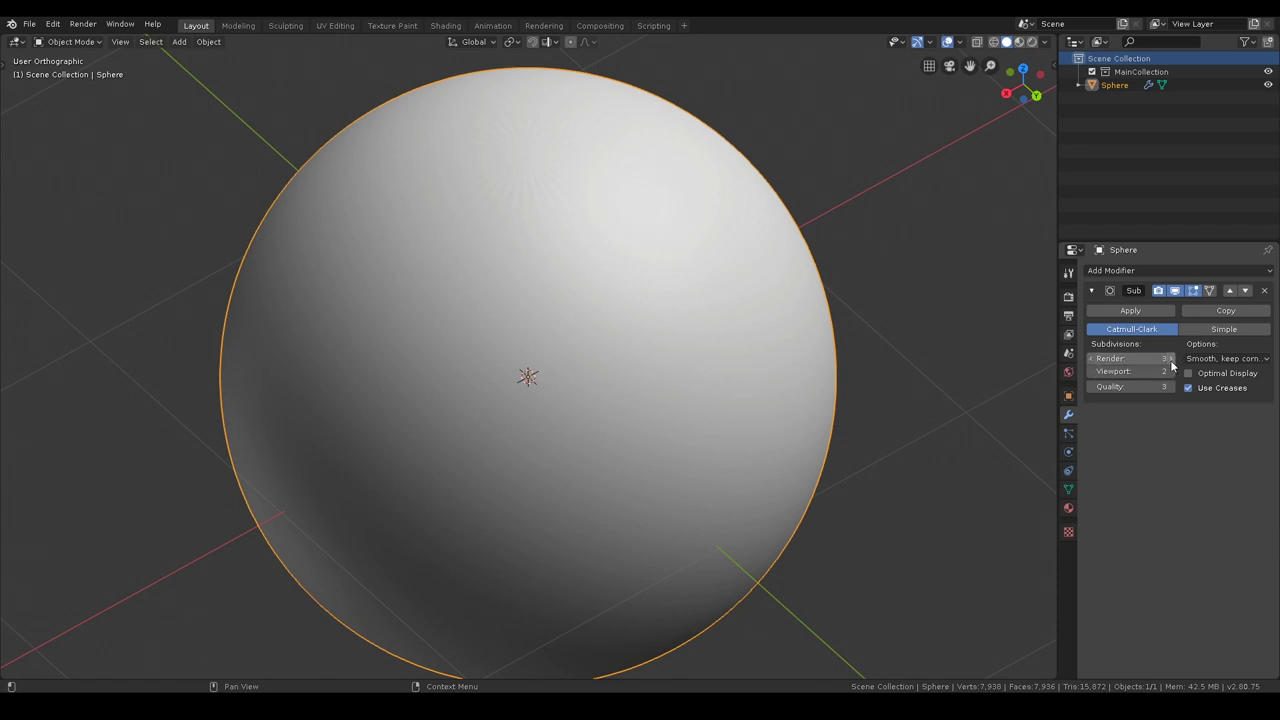
Set viewport level 1 and render level 2, and enable Optimal Display.
left_click(1091, 359)
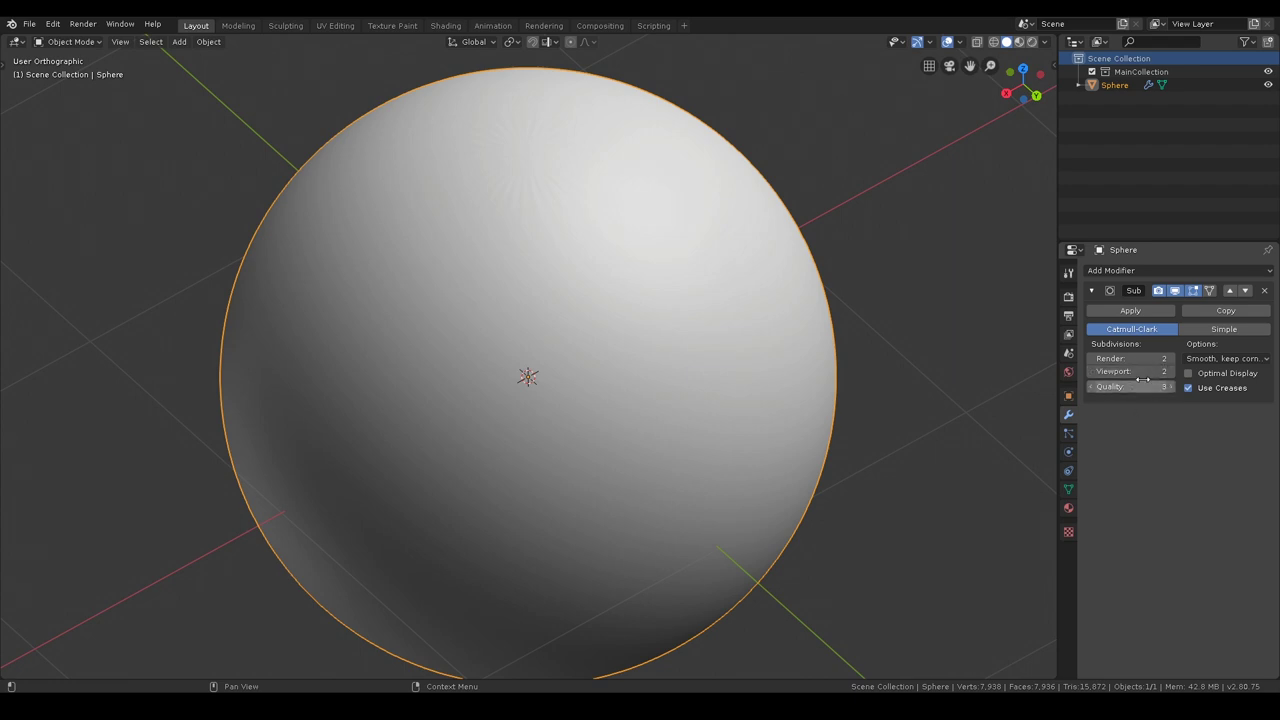
left_click(1172, 359)
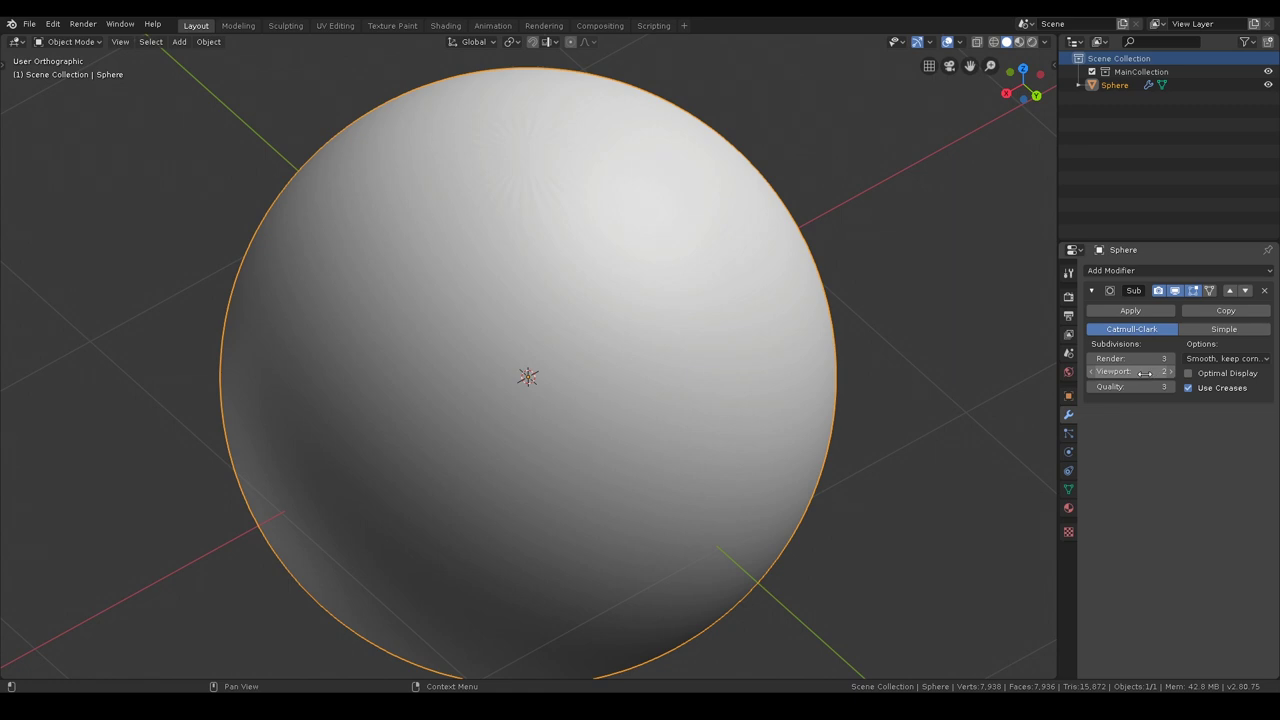
left_click(1091, 371)
left_click(1091, 359)
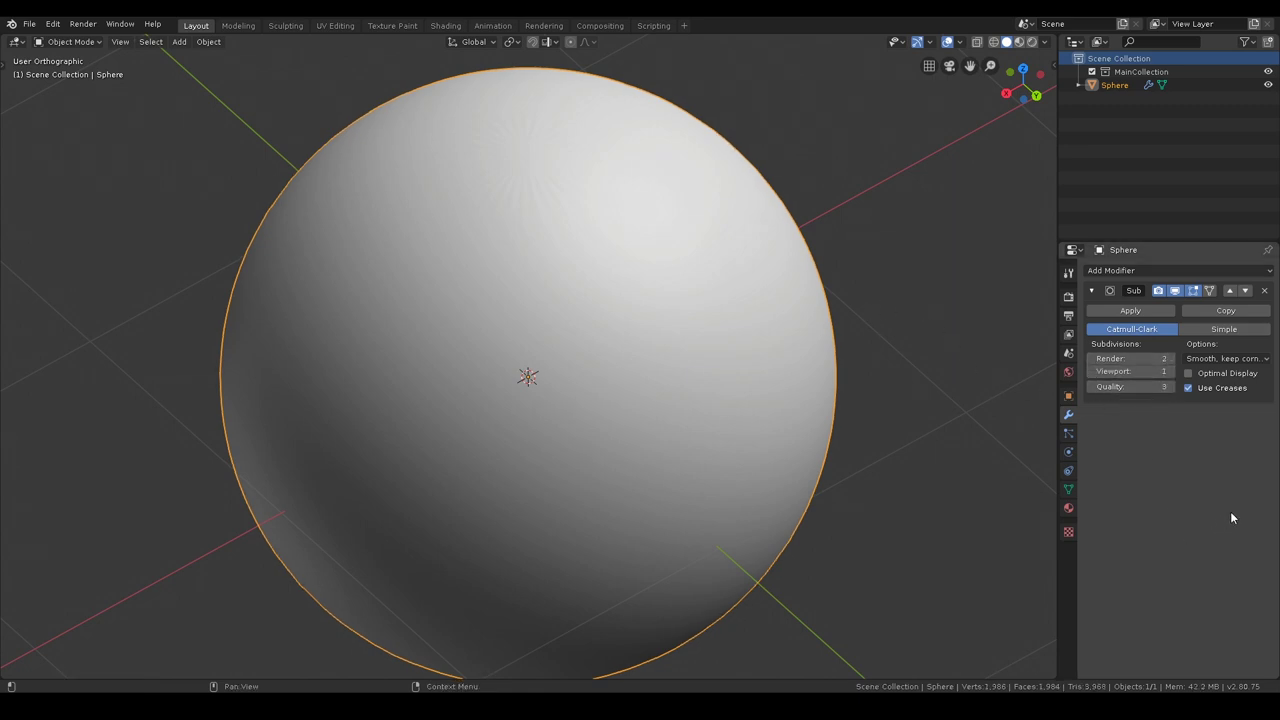
left_click(1188, 375)
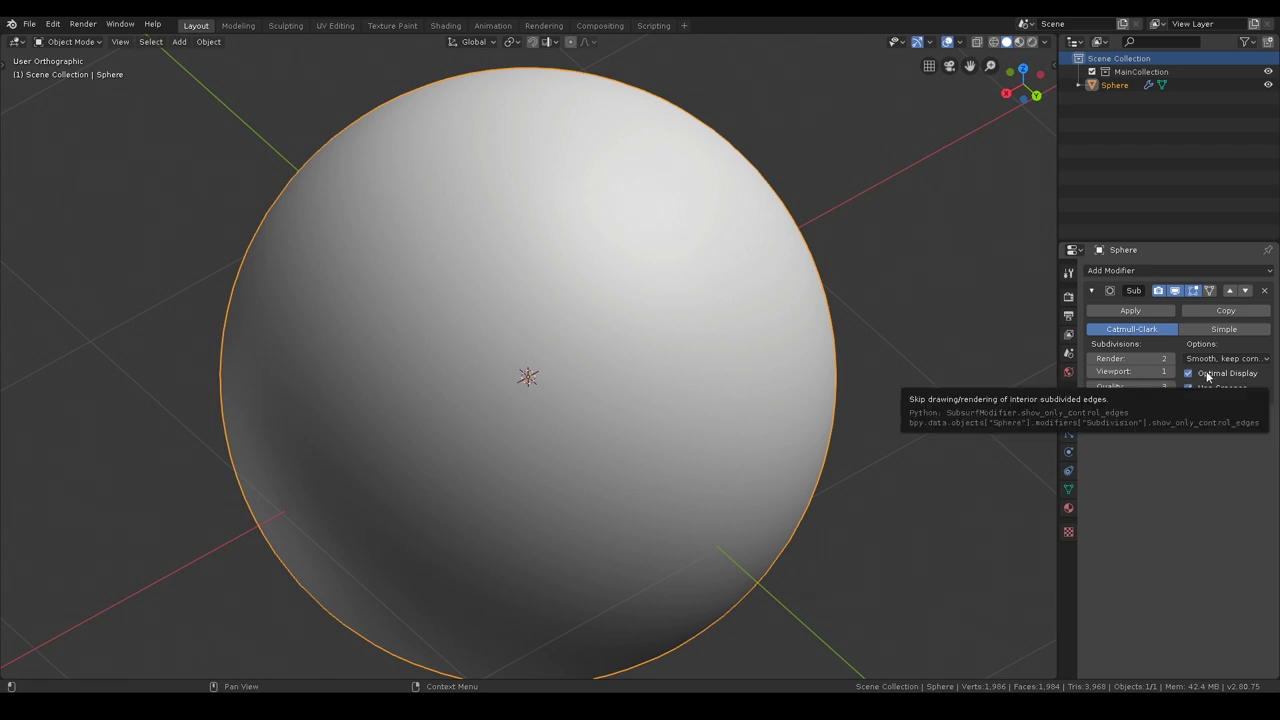
scroll(910, 360, "down", 14)
Zoom and orbit around the subdivided sphere to inspect it.
middle_click_drag(606, 466, 634, 402)
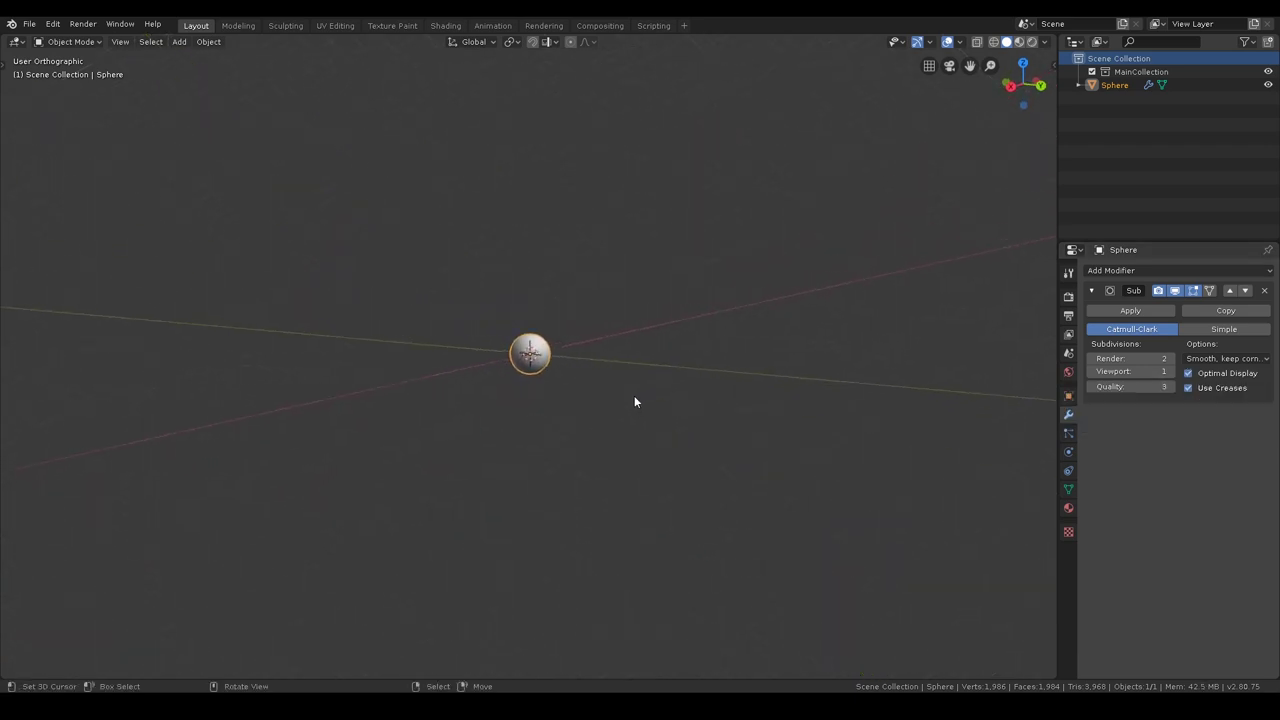
scroll(529, 354, "up", 1)
scroll(575, 348, "up", 6)
scroll(582, 345, "down", 12)
scroll(571, 380, "up", 9)
scroll(570, 370, "up", 3)
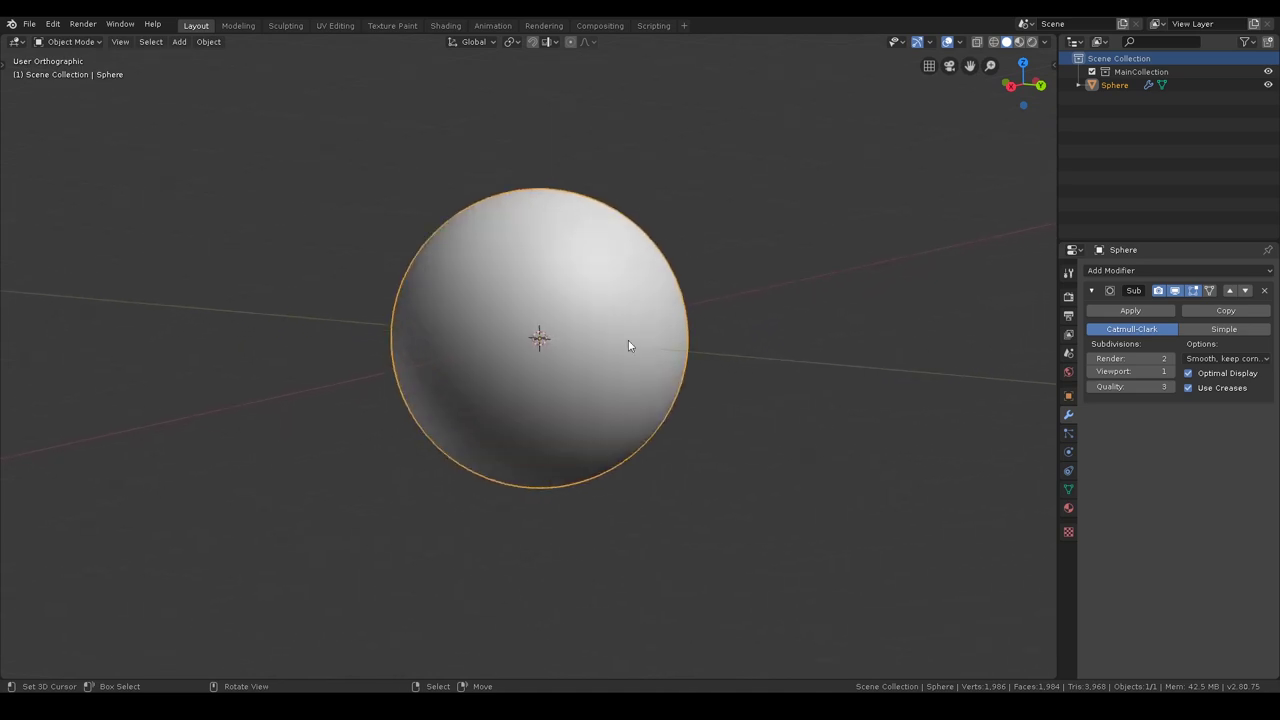
middle_click_drag(628, 346, 623, 360)
scroll(594, 370, "up", 4)
scroll(629, 364, "down", 5)
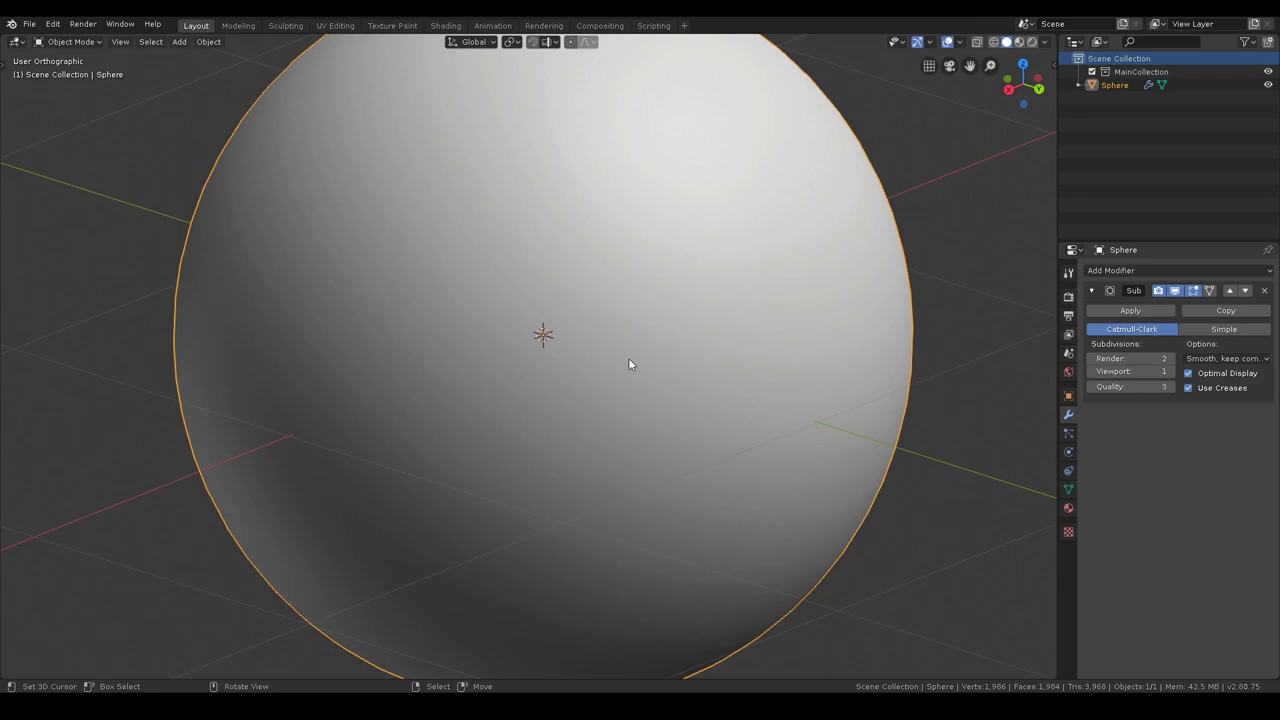
scroll(598, 320, "down", 10)
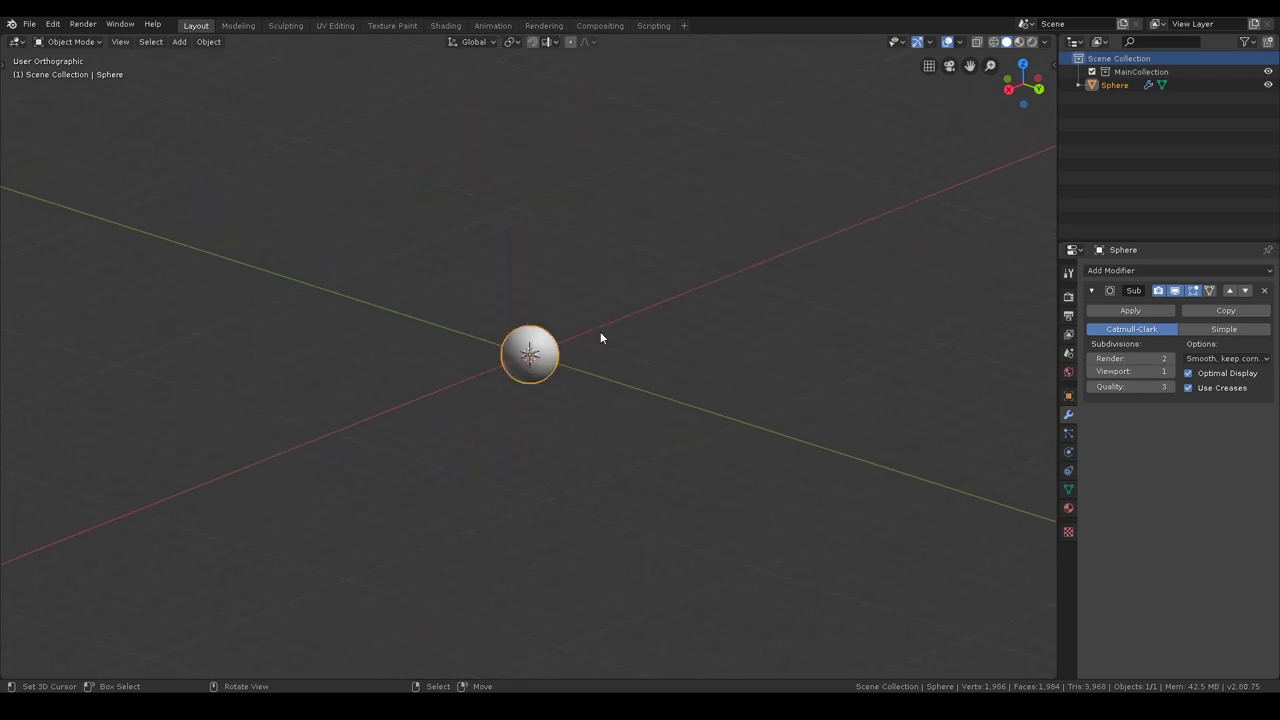
scroll(557, 365, "up", 5)
scroll(557, 362, "down", 5)
scroll(558, 358, "up", 6)
scroll(562, 358, "up", 3)
mouse_move(626, 349)
middle_mouse_down()
mouse_move(657, 334)
mouse_move(566, 366)
mouse_move(627, 340)
middle_mouse_up()
scroll(566, 366, "up", 6)
scroll(627, 340, "down", 6)
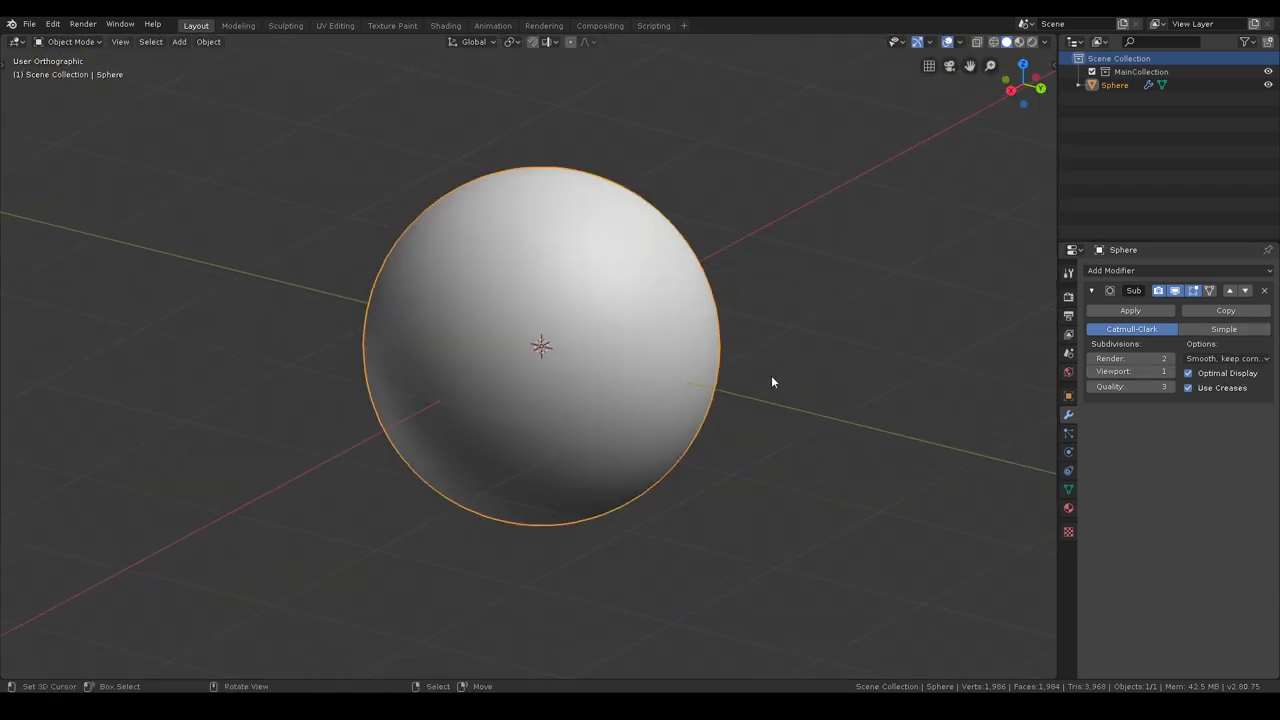
middle_click_drag(786, 374, 714, 386)
middle_click_drag(808, 406, 727, 355)
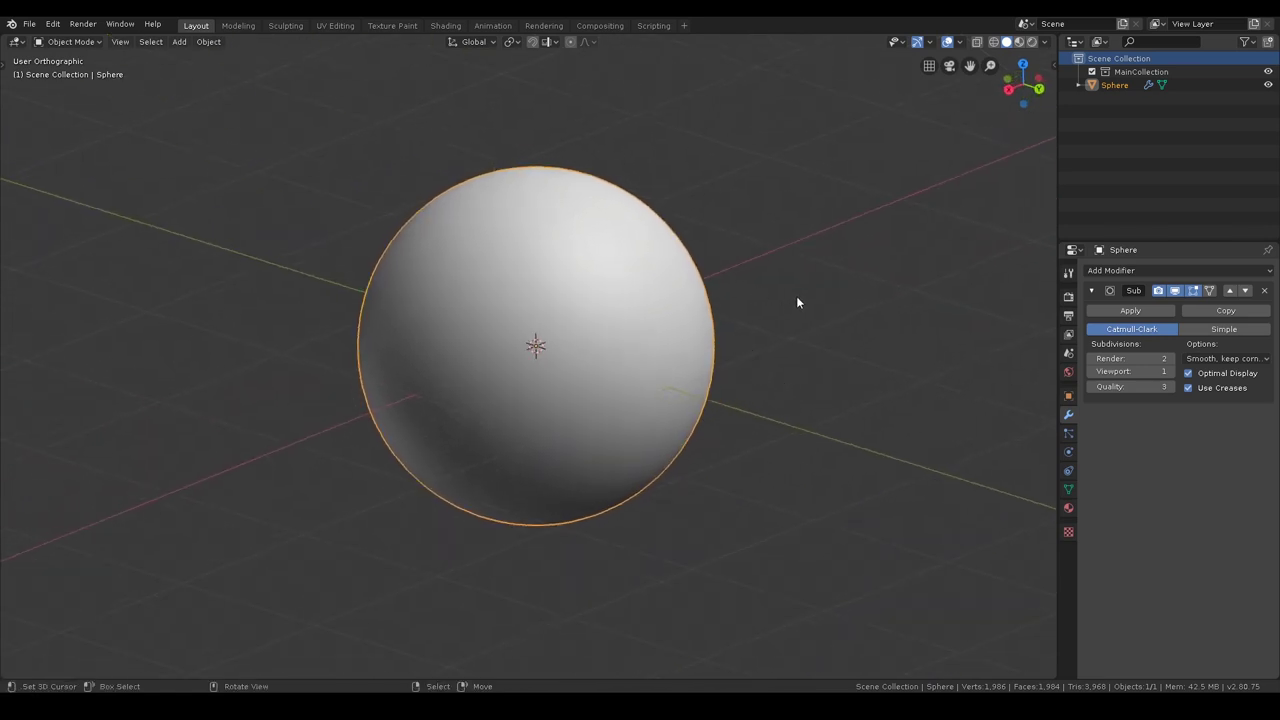
scroll(787, 298, "down", 7)
scroll(750, 315, "up", 4)
middle_click_drag(720, 337, 790, 335)
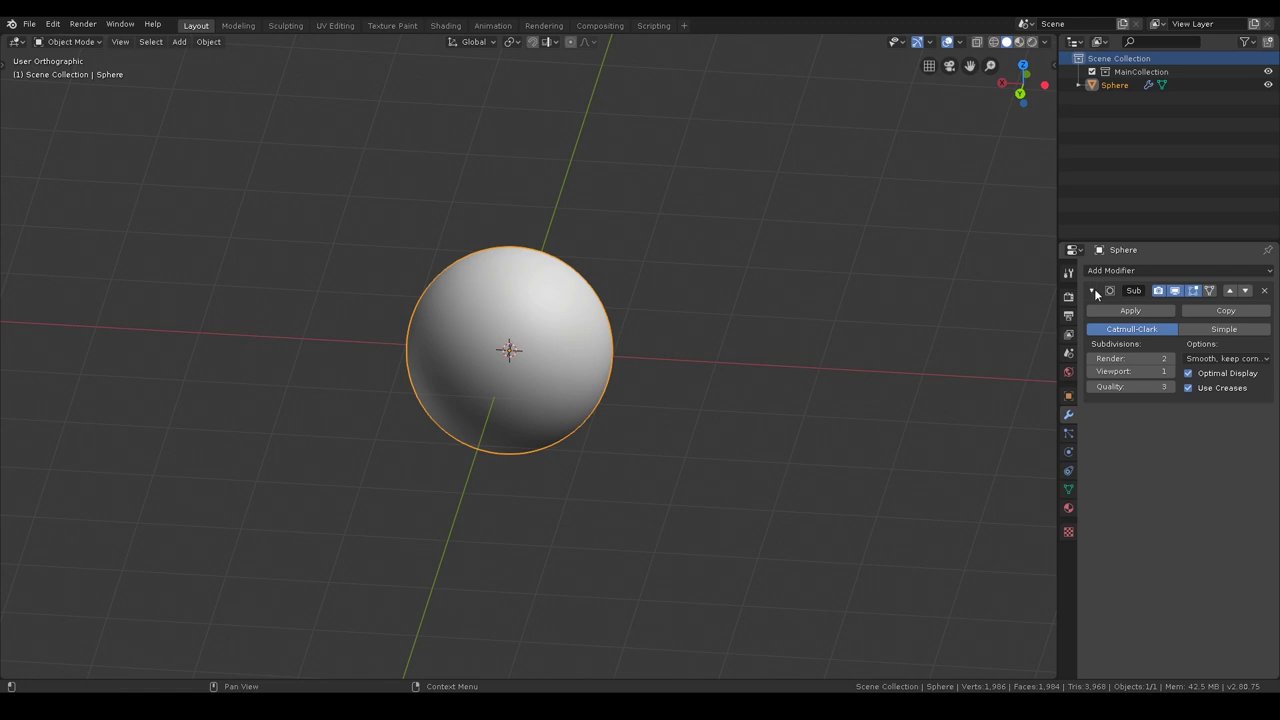
Collapse the Subdivision panel, save tutorial_2.blend, and bring up the Add > Mesh list.
left_click(1092, 290)
middle_click_drag(572, 338, 629, 334, "shift")
key("ctrl+s")
key("shift+a")
mouse_move(630, 334)
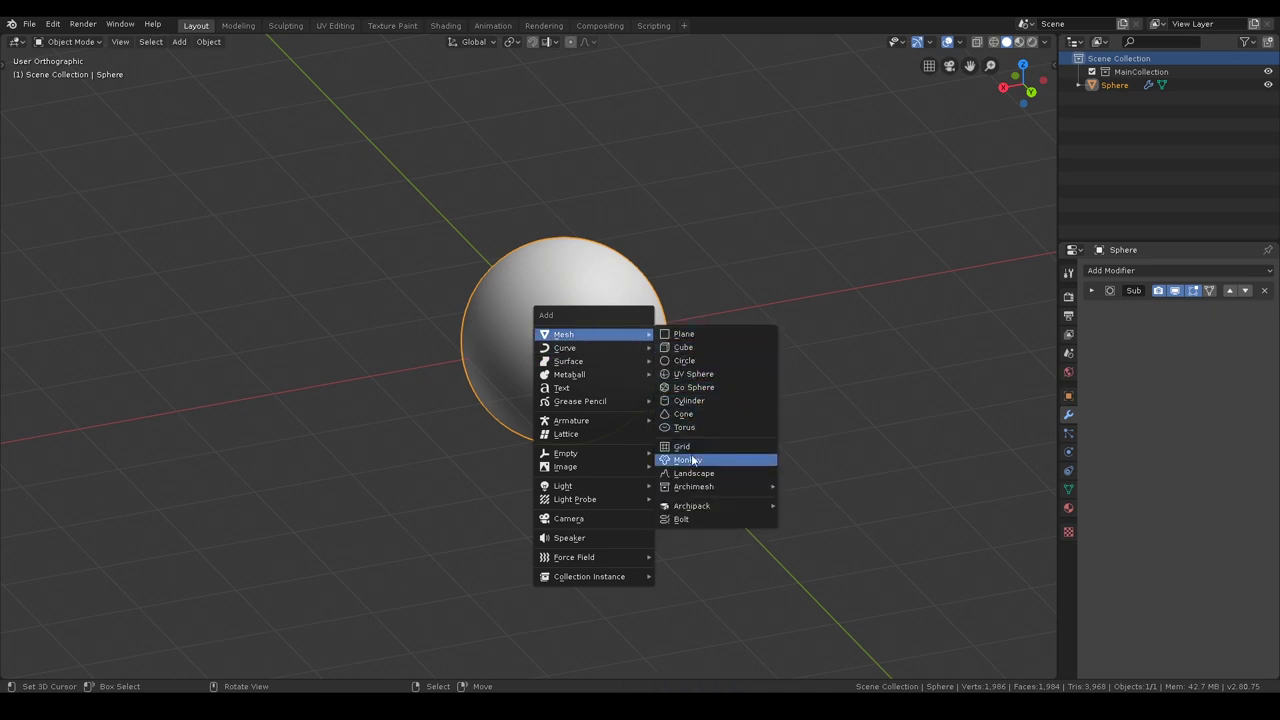
Add a Circle mesh scaled to about 1.99 around the sphere, then deselect it.
left_click(701, 360)
key("s")
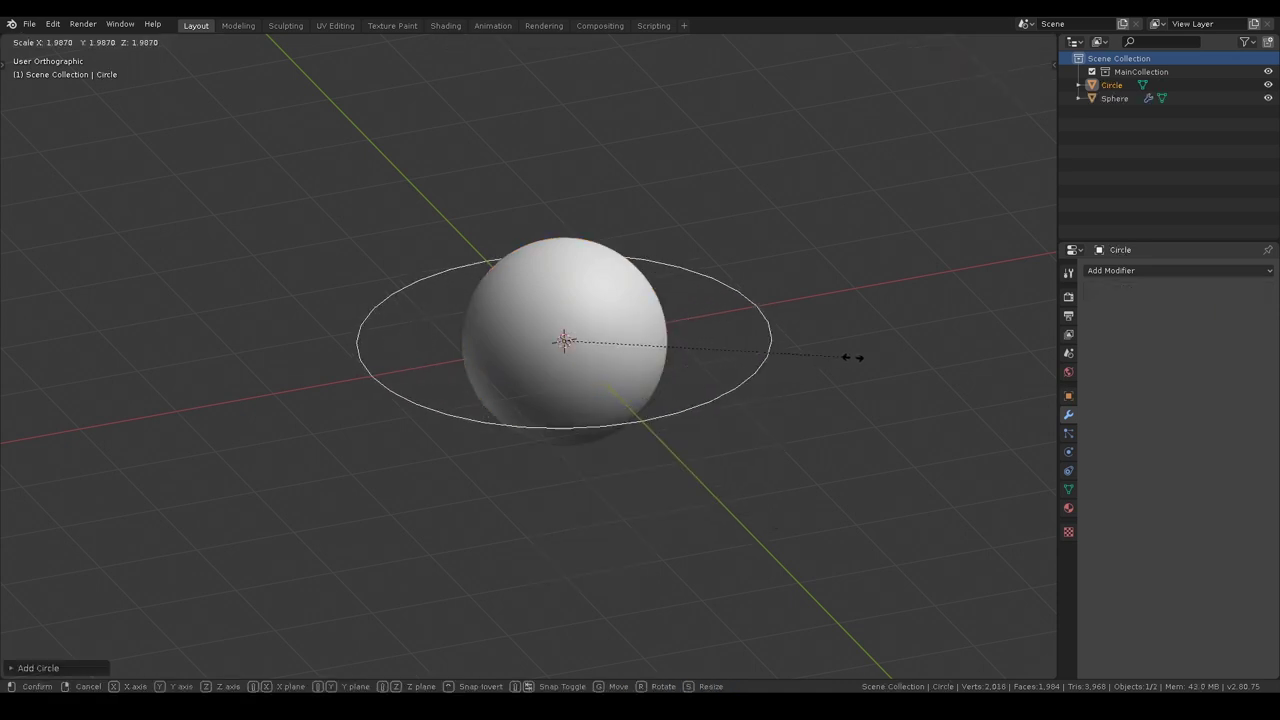
left_click(852, 357)
left_click(702, 340)
scroll(720, 337, "down", 5)
middle_click_drag(702, 340, 632, 370)
middle_click_drag(505, 296, 643, 332)
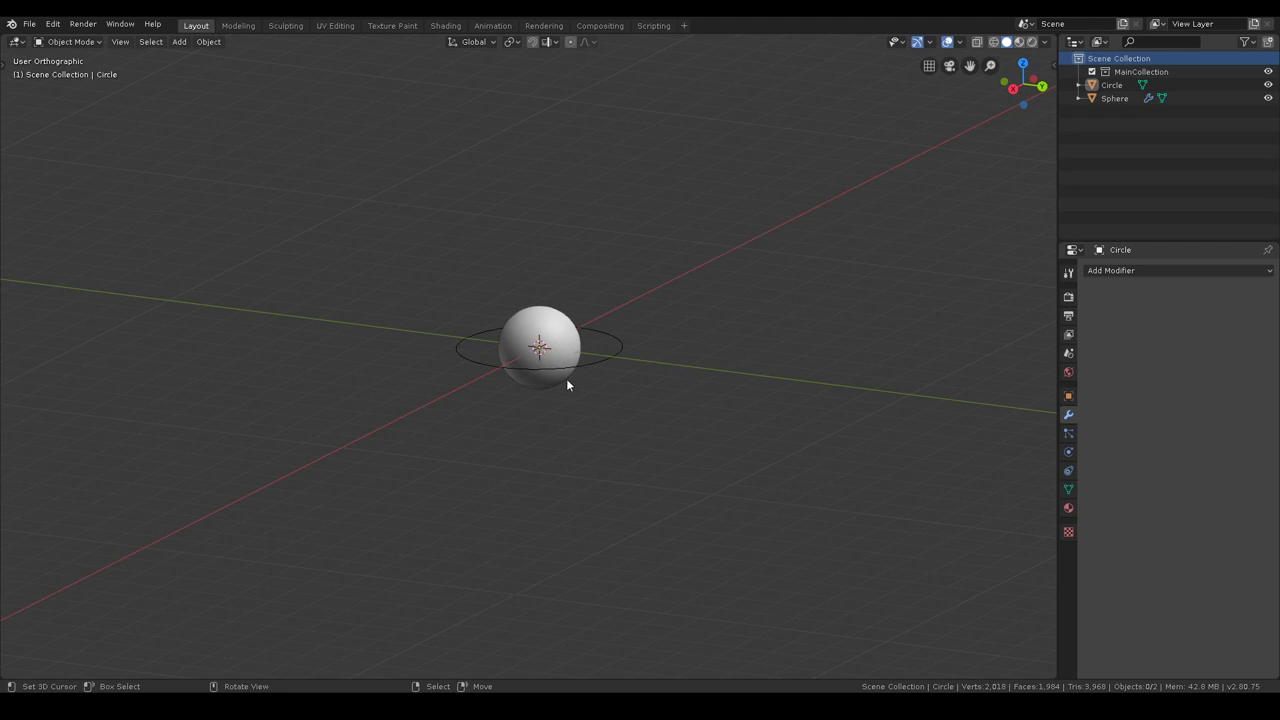
middle_click_drag(591, 286, 603, 346, "shift")
Save the file again and bring up the Add menu.
key("ctrl+s")
middle_click_drag(698, 377, 686, 354, "shift")
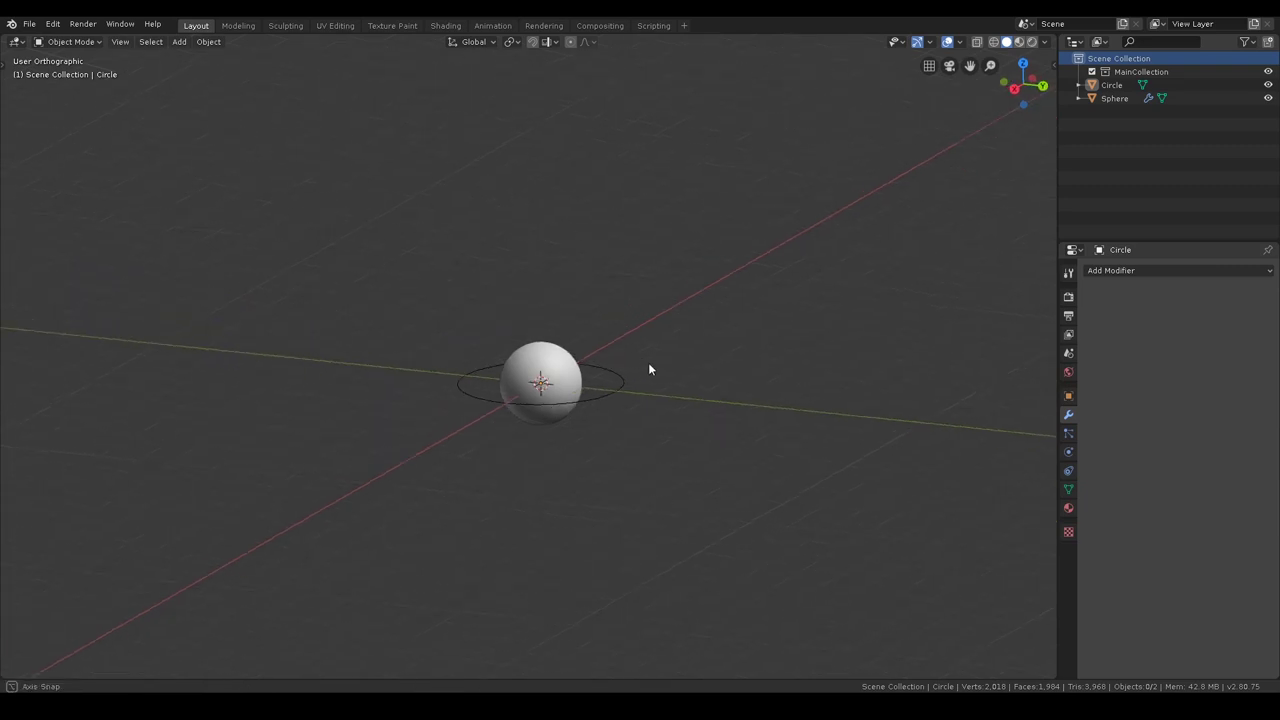
scroll(649, 364, "up", 3)
middle_click_drag(651, 368, 659, 404)
key("shift+a")
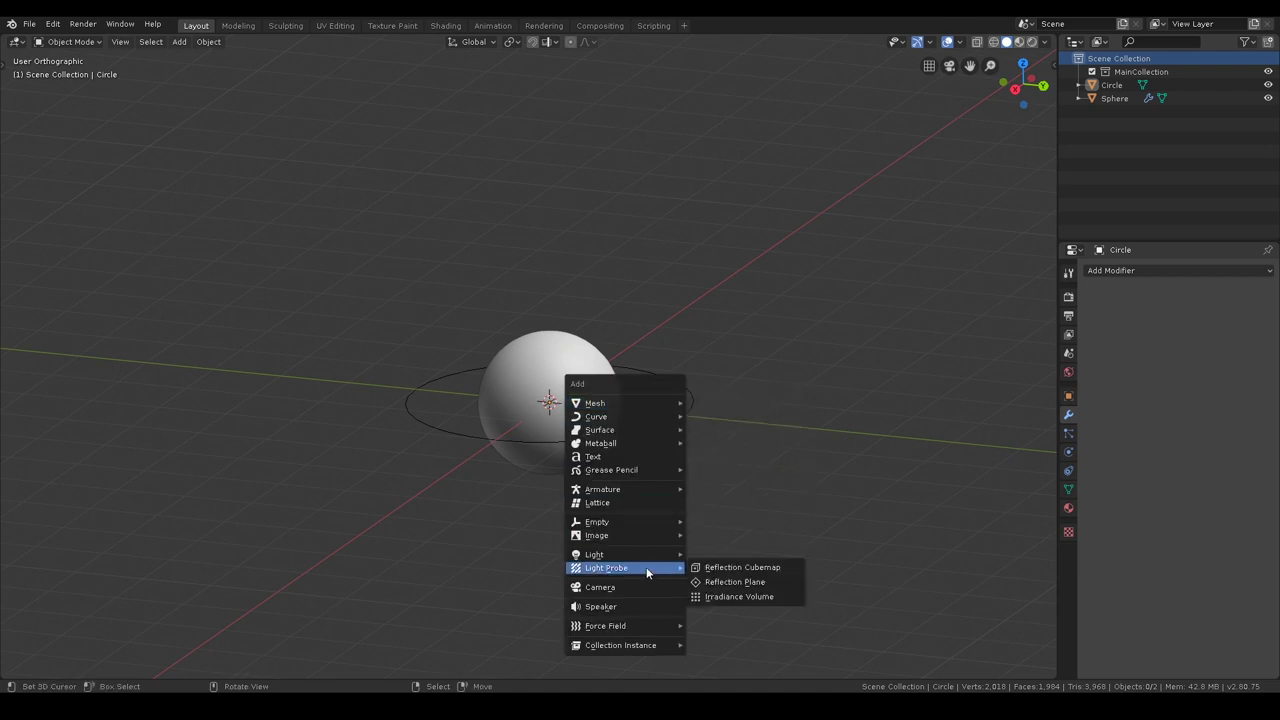
Add a Sun light and raise it along Z to about 5.9974 m above the sphere.
mouse_move(648, 553)
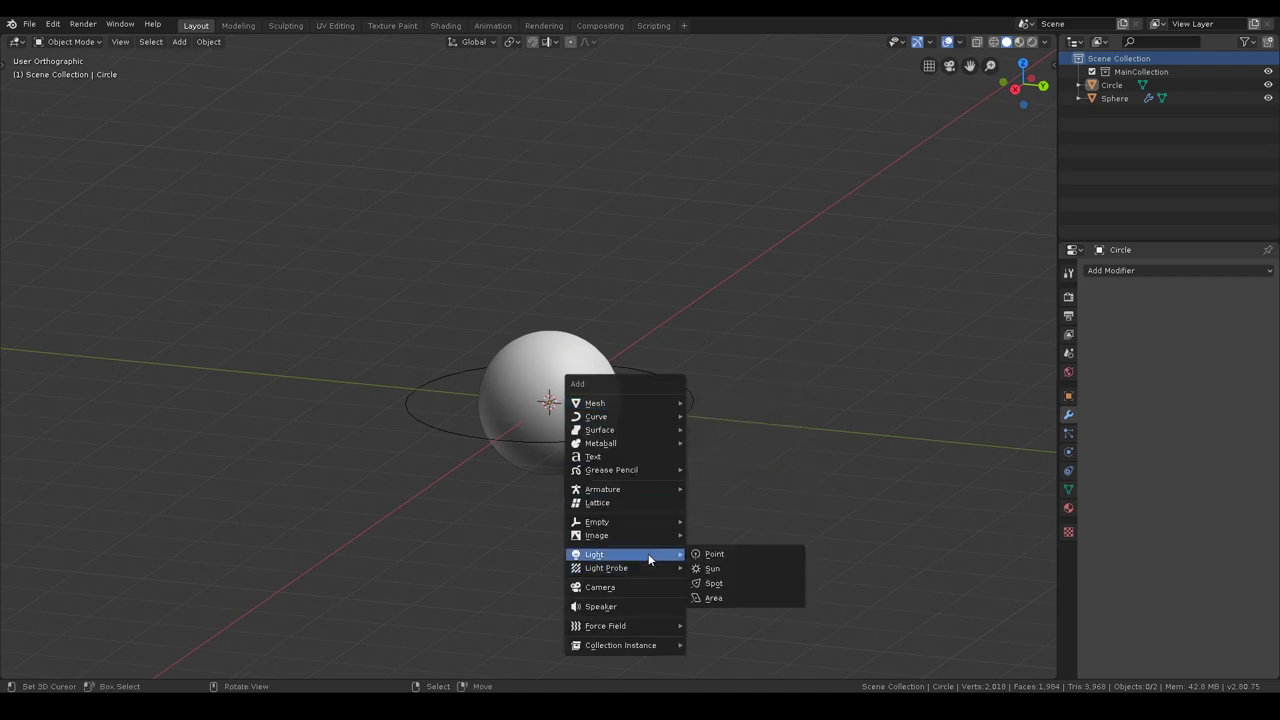
left_click(722, 569)
key("g")
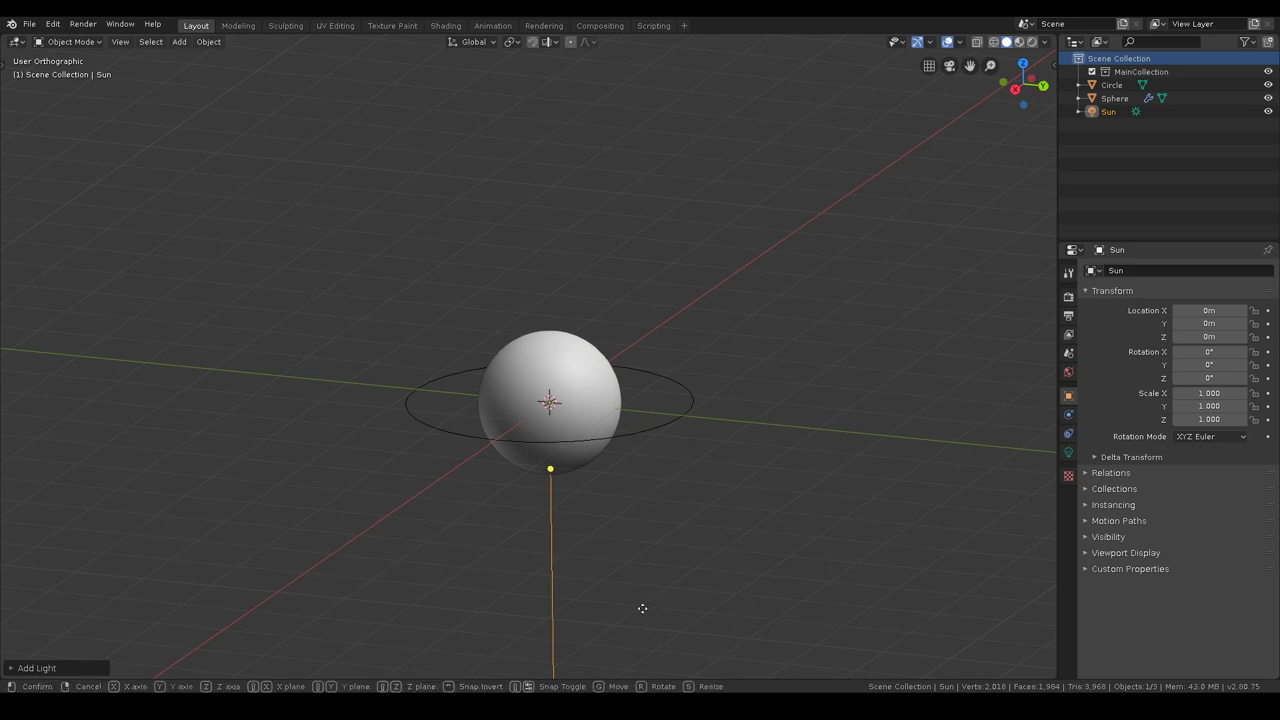
key("z")
left_click(646, 326)
middle_click_drag(646, 326, 620, 377)
scroll(696, 371, "down", 3)
key("g")
key("z")
left_click(614, 362)
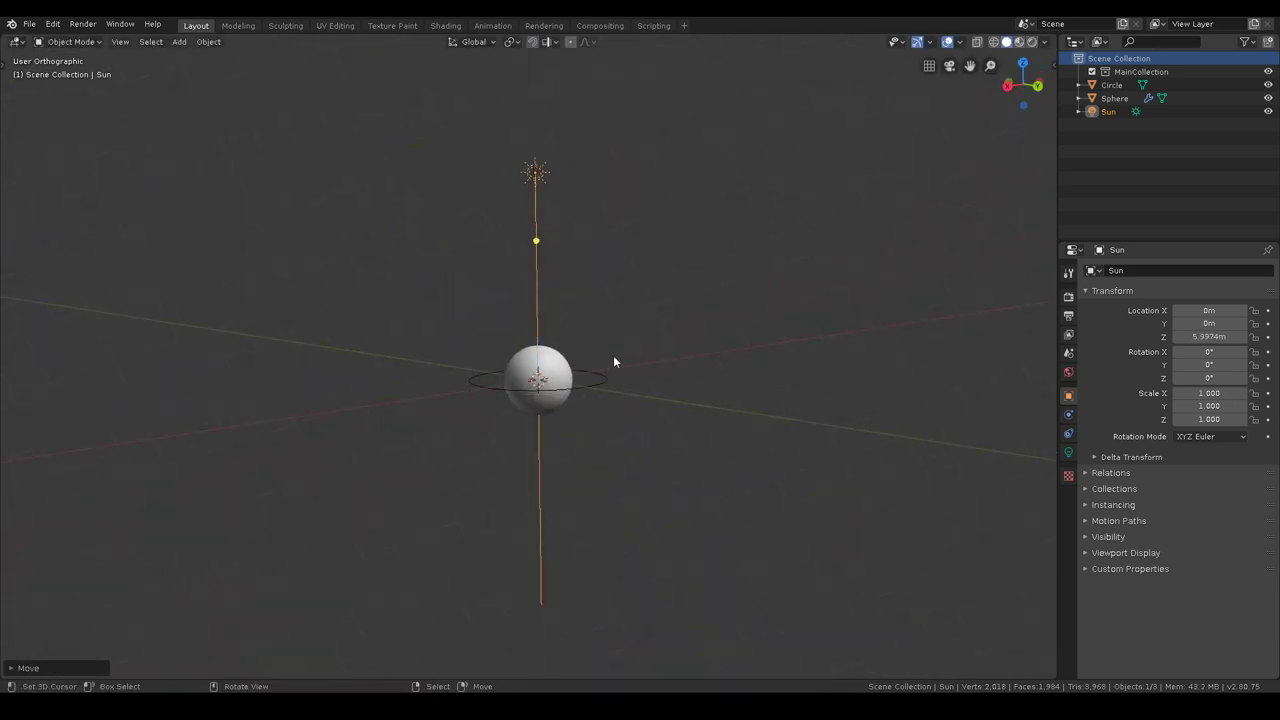
Deselect the Sun and bring up the Add > Light list.
left_click(639, 350)
middle_click_drag(639, 350, 602, 362)
scroll(602, 362, "down", 2)
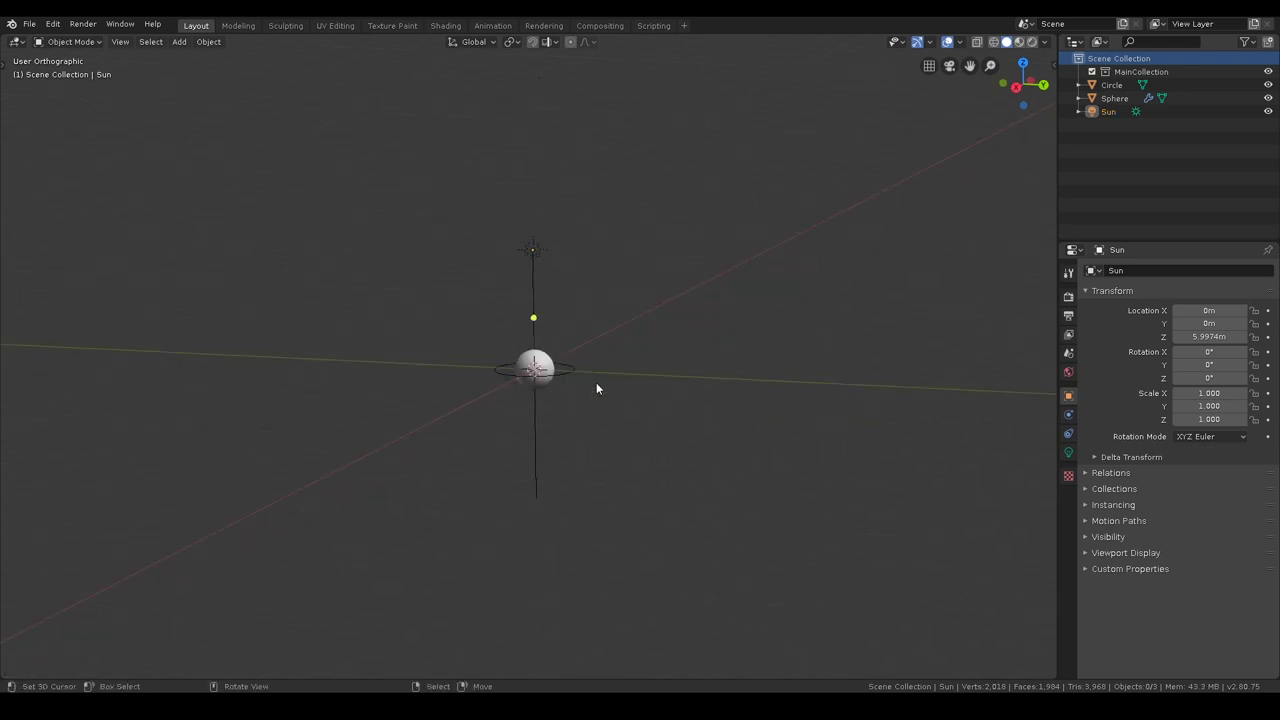
key("shift+a")
mouse_move(596, 386)
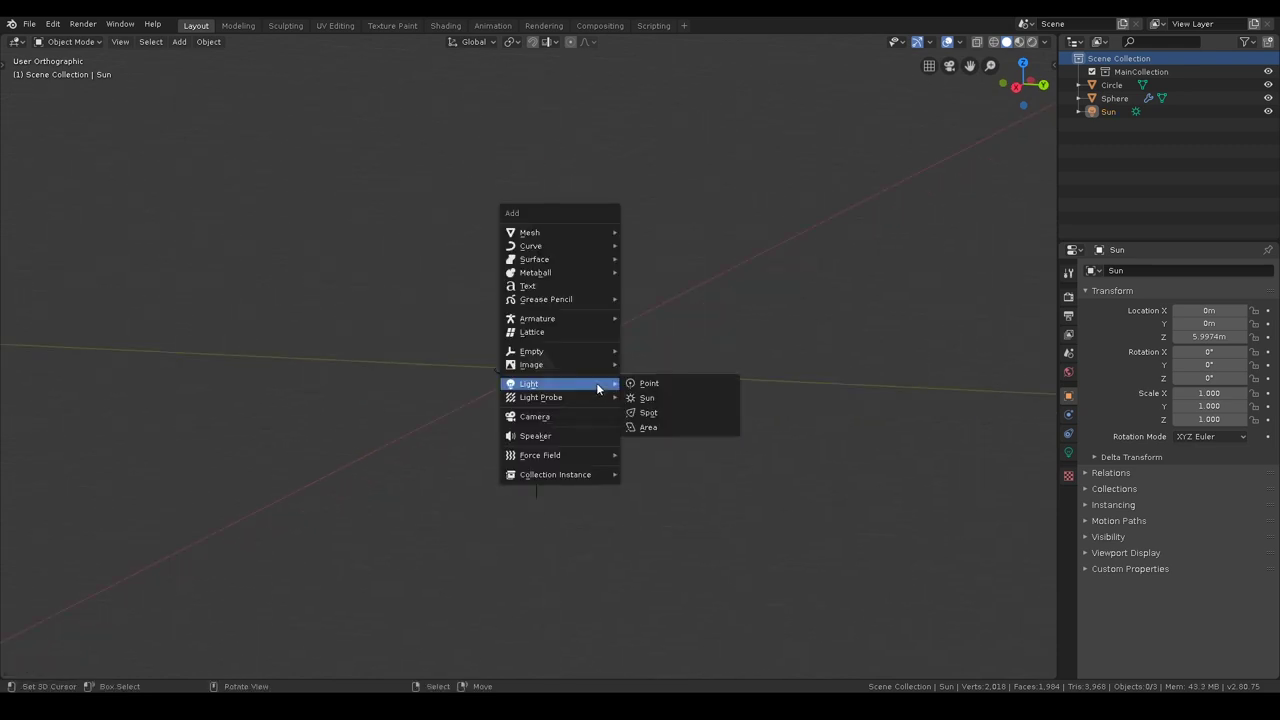
Add an Area light and rotate it 180° about X (x180).
left_click(663, 428)
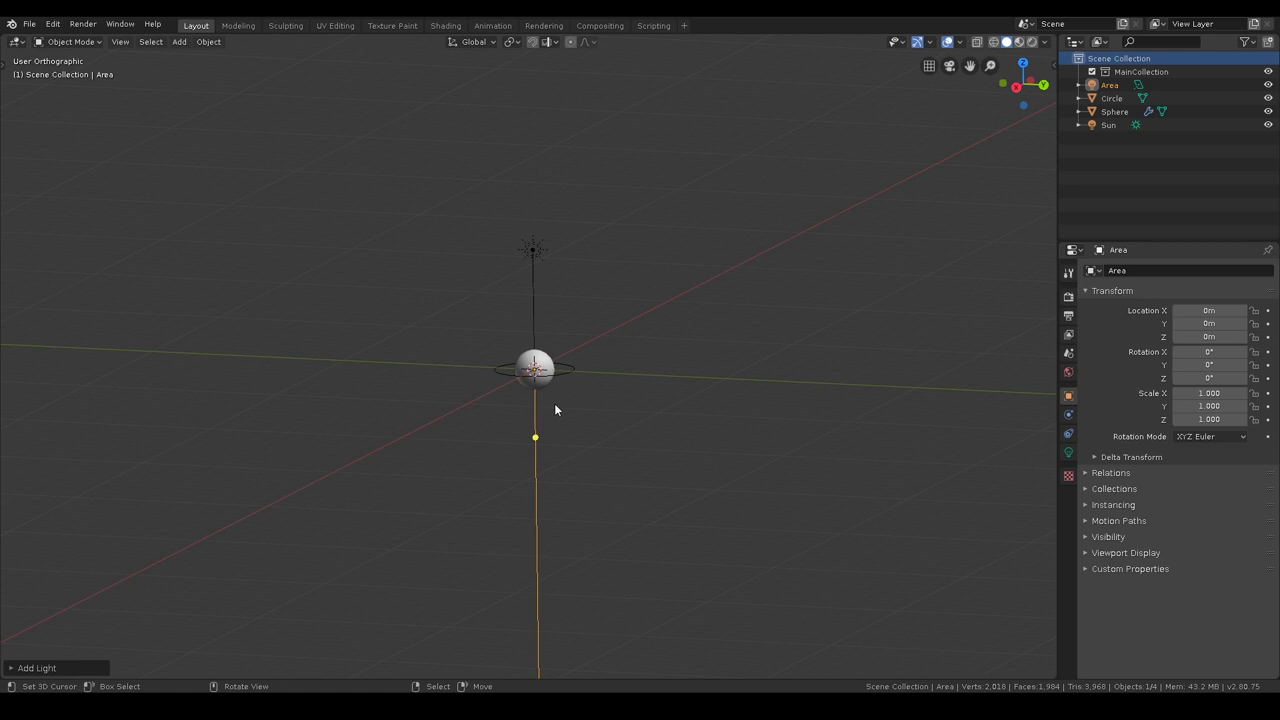
scroll(554, 403, "up", 5)
middle_click_drag(570, 406, 634, 420)
middle_click_drag(628, 330, 577, 398)
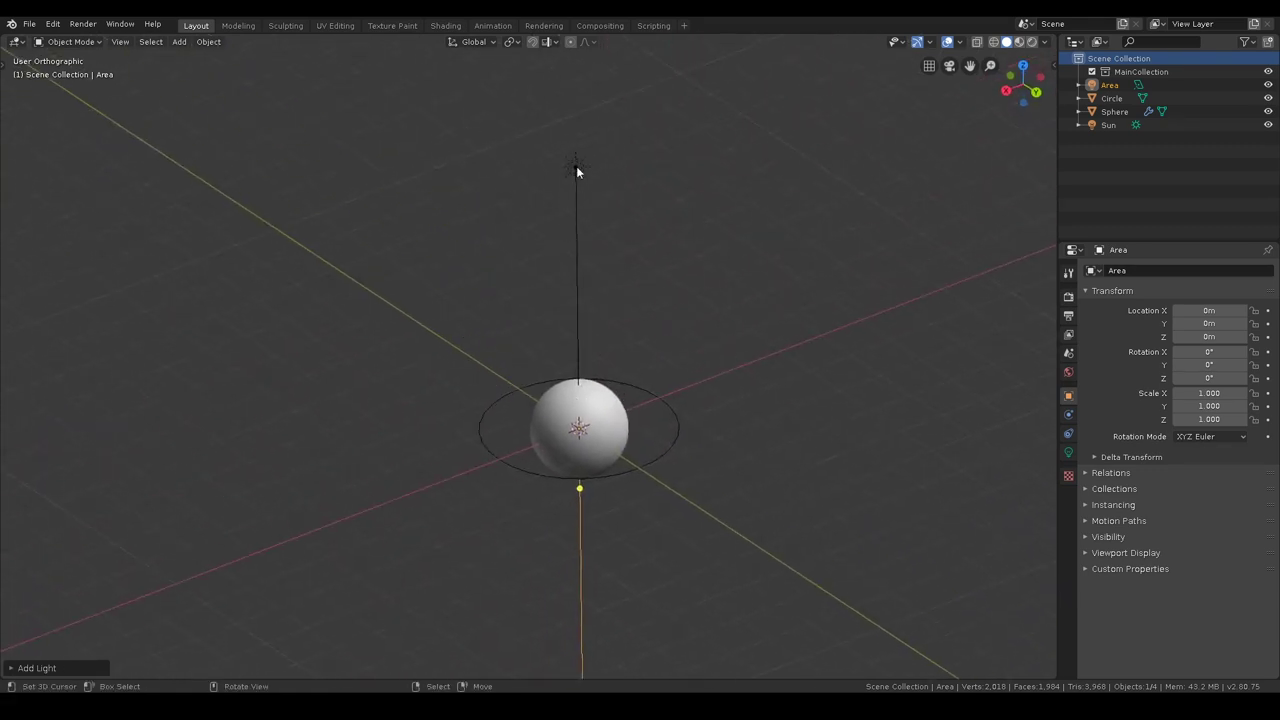
middle_click_drag(555, 190, 622, 380)
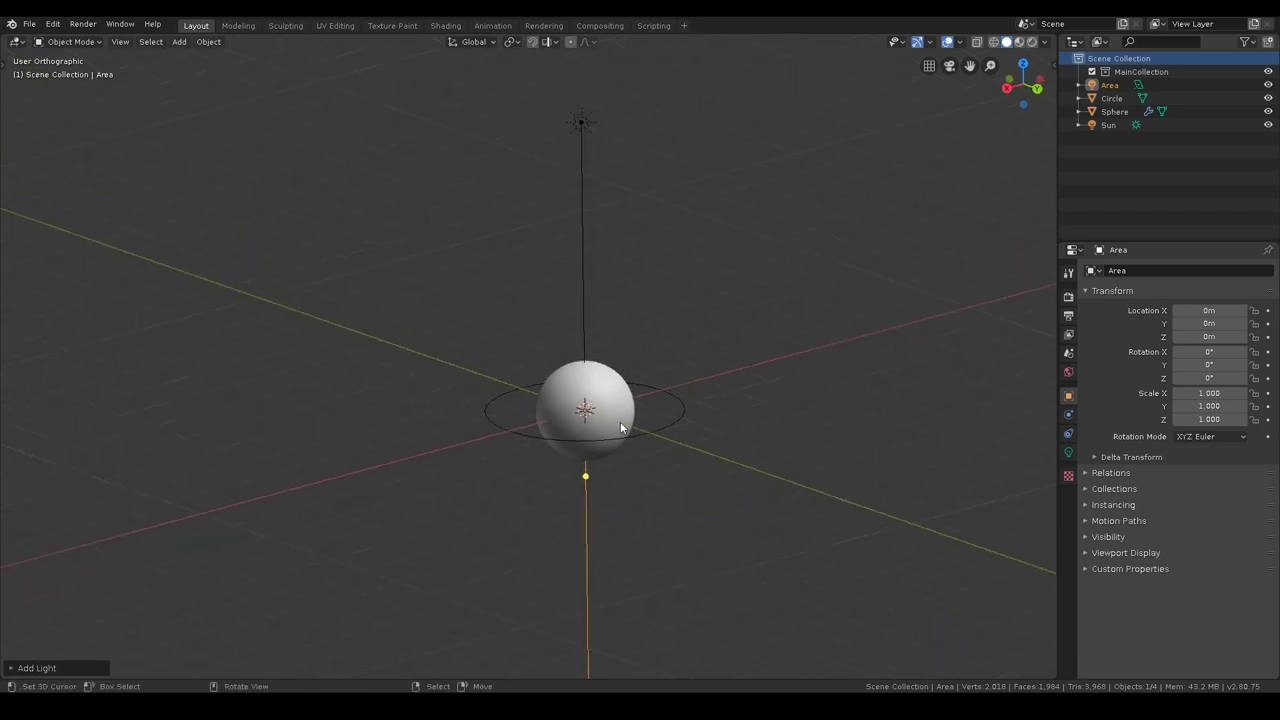
key("r")
type("x180")
key("Return")
scroll(613, 393, "down", 2)
middle_click_drag(613, 393, 668, 410)
Lower the Area light to Z −2.8427 m below the sphere and show its light properties.
key("g")
key("z")
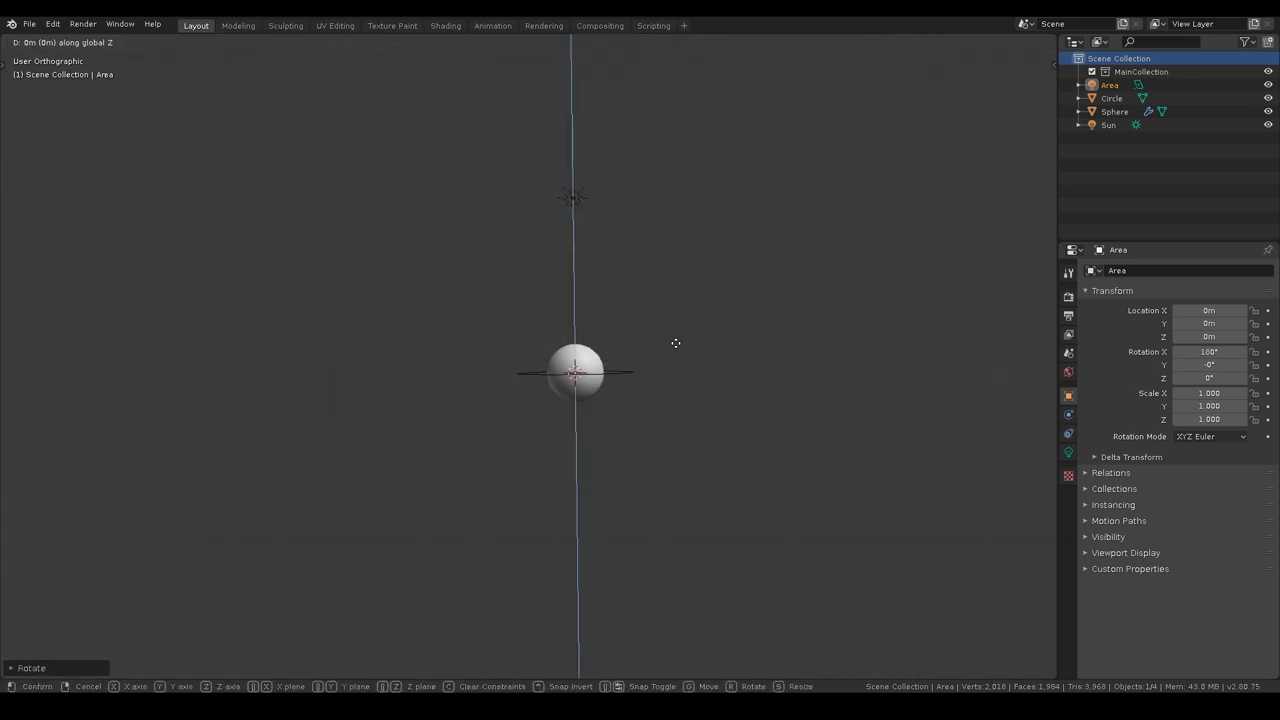
left_click(693, 397)
scroll(690, 400, "up", 2)
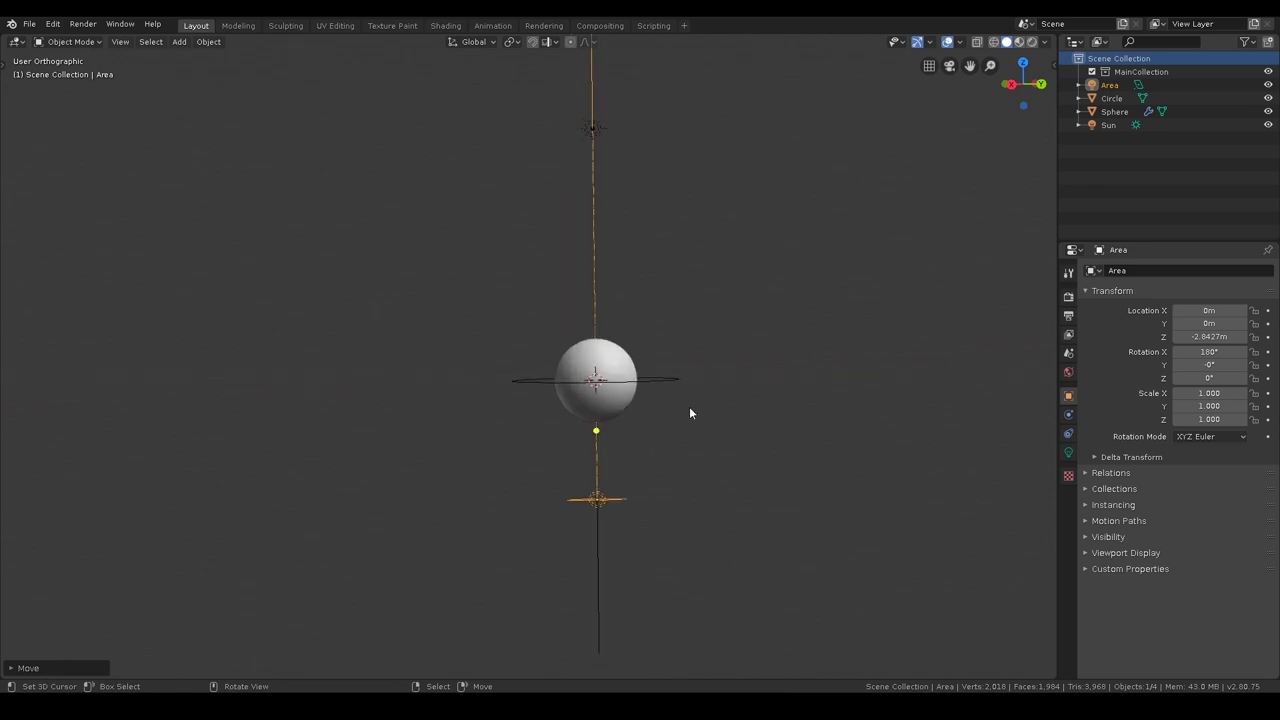
middle_click_drag(690, 413, 713, 429)
middle_click_drag(660, 256, 671, 384)
middle_click_drag(610, 426, 530, 413)
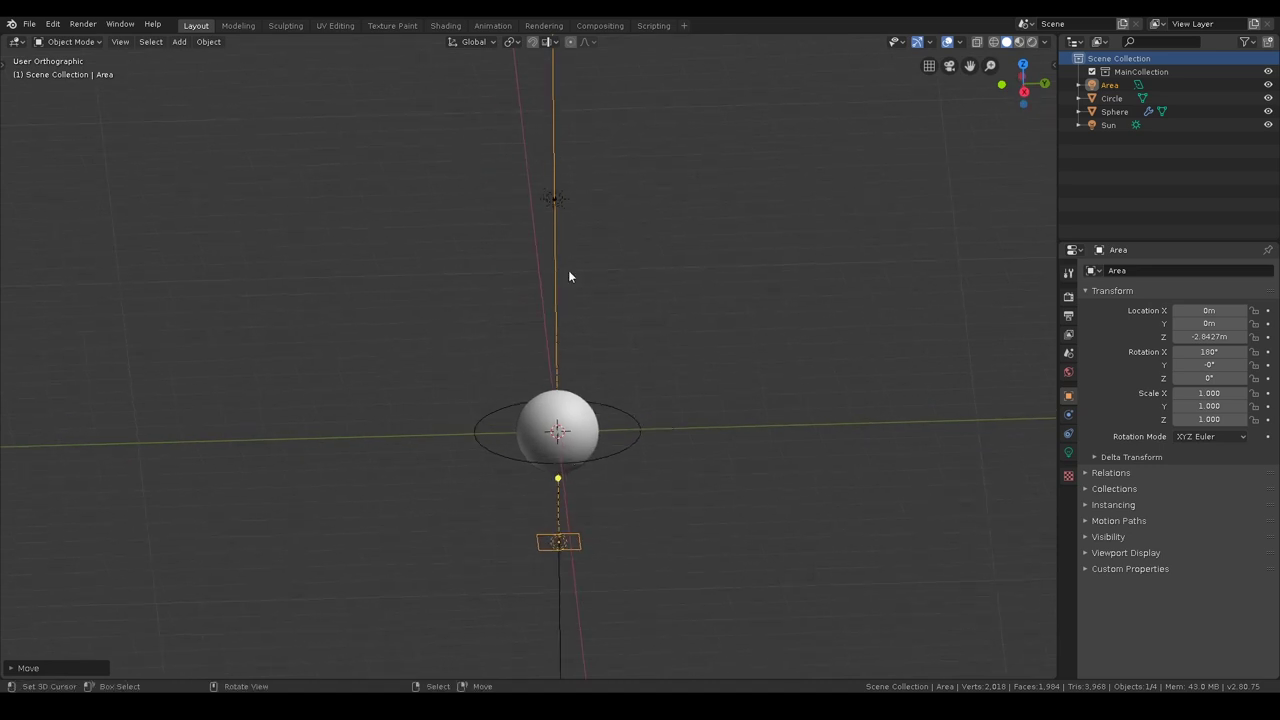
middle_click_drag(585, 377, 563, 591)
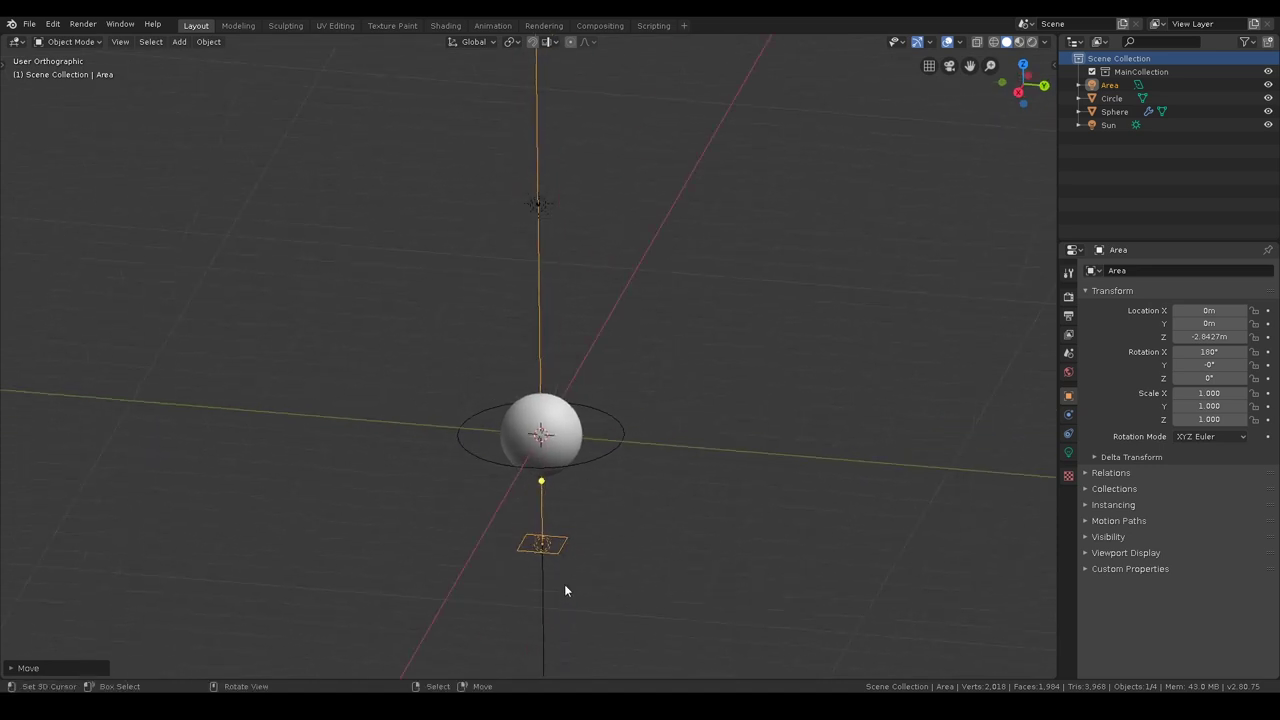
left_click(1068, 453)
scroll(512, 377, "up", 2)
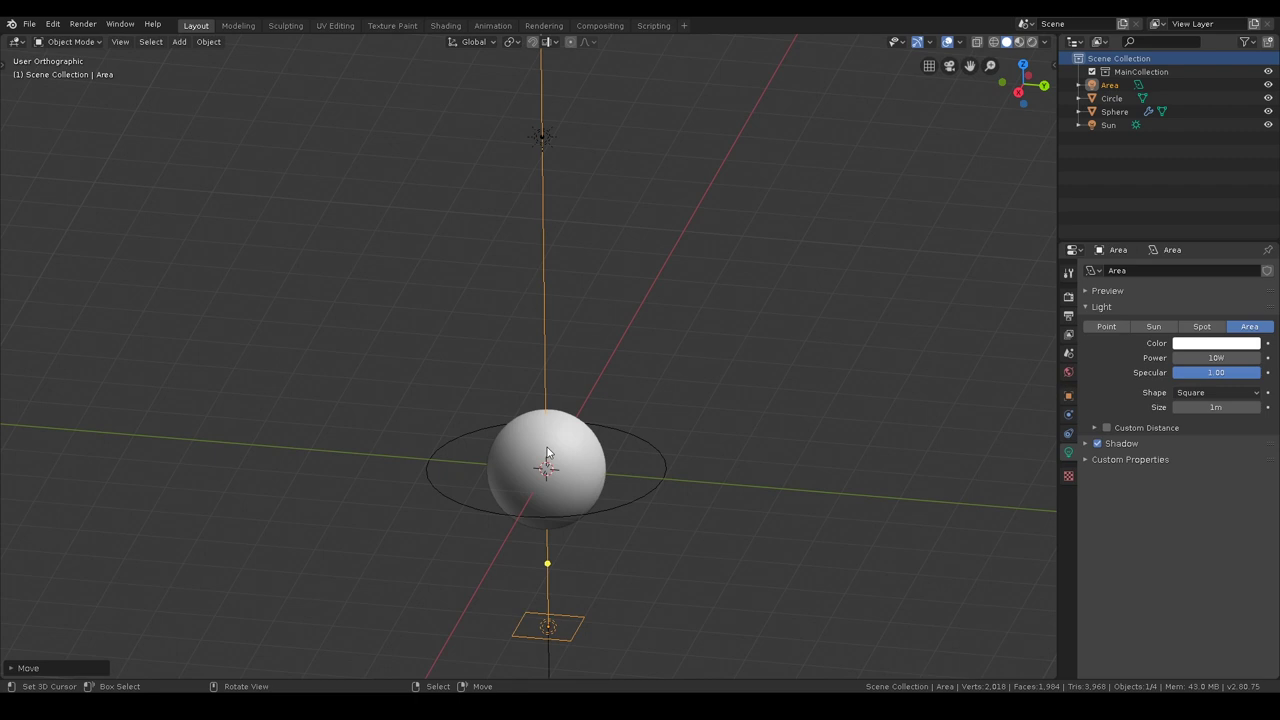
Hide the Area light with H and select the Sun in the Outliner to show its settings.
middle_click_drag(610, 458, 638, 364, "shift")
scroll(638, 364, "down", 3)
scroll(618, 291, "up", 2, "shift")
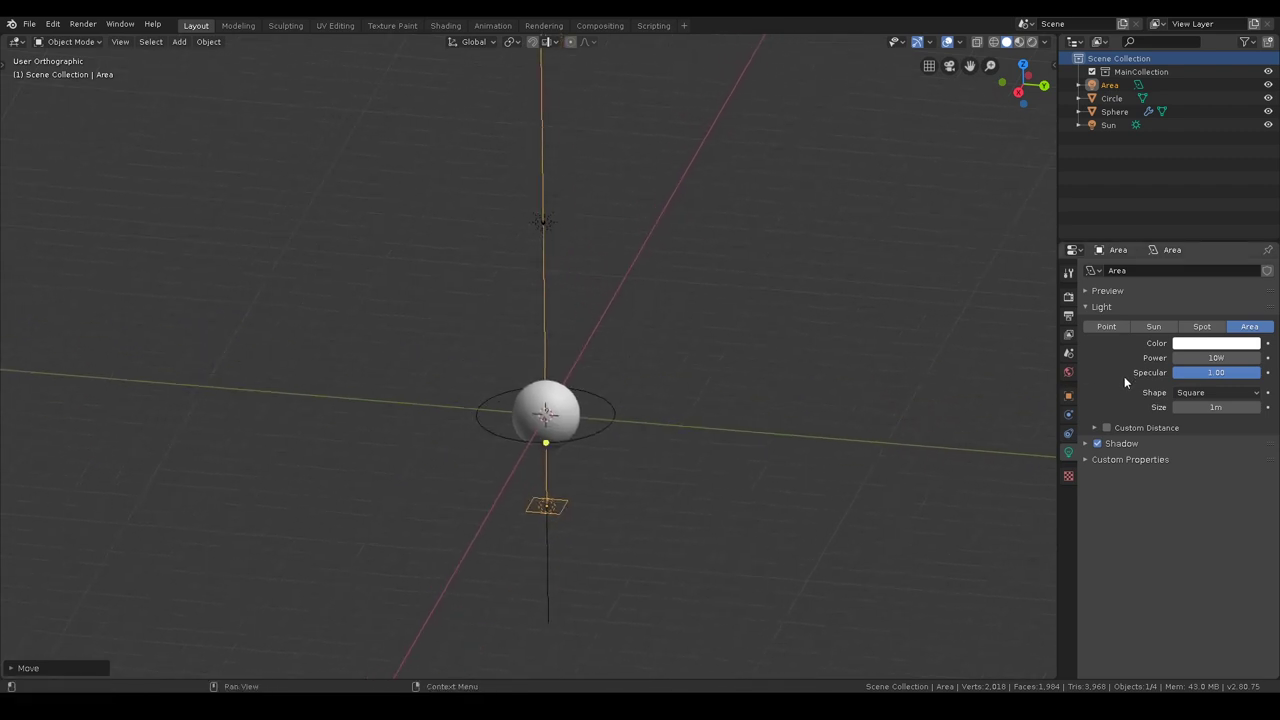
key("h")
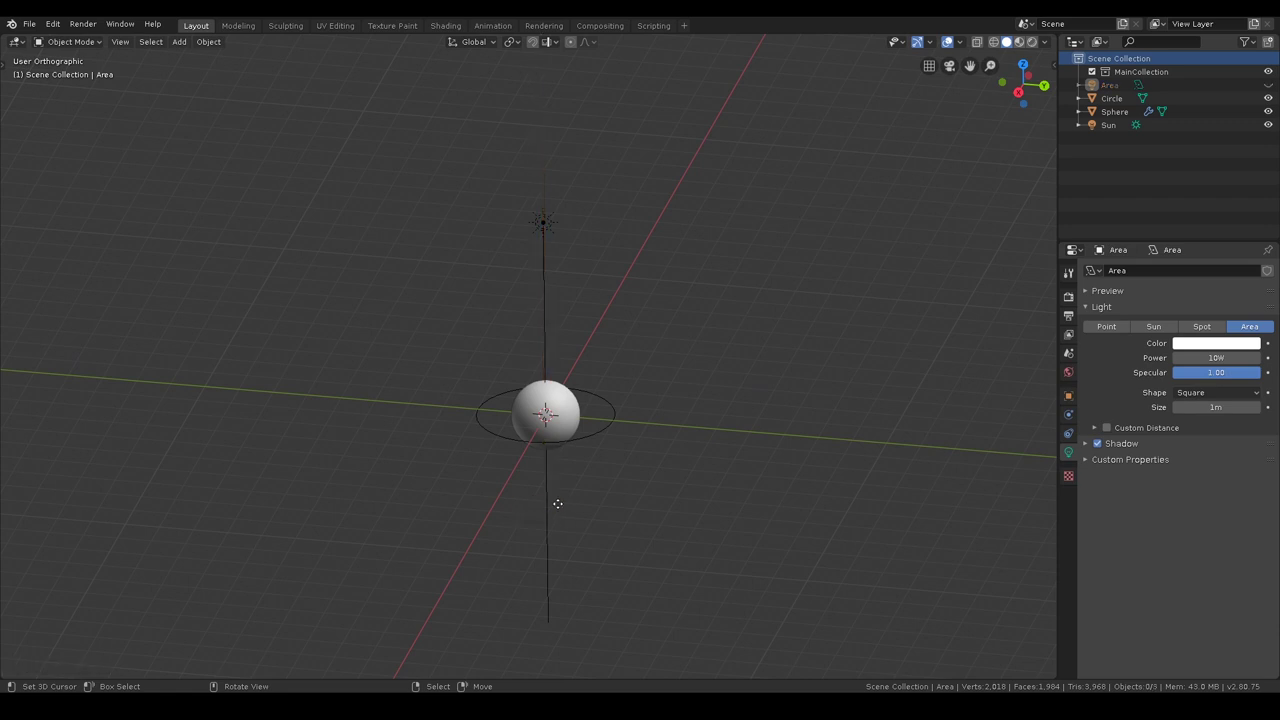
scroll(562, 498, "up", 3)
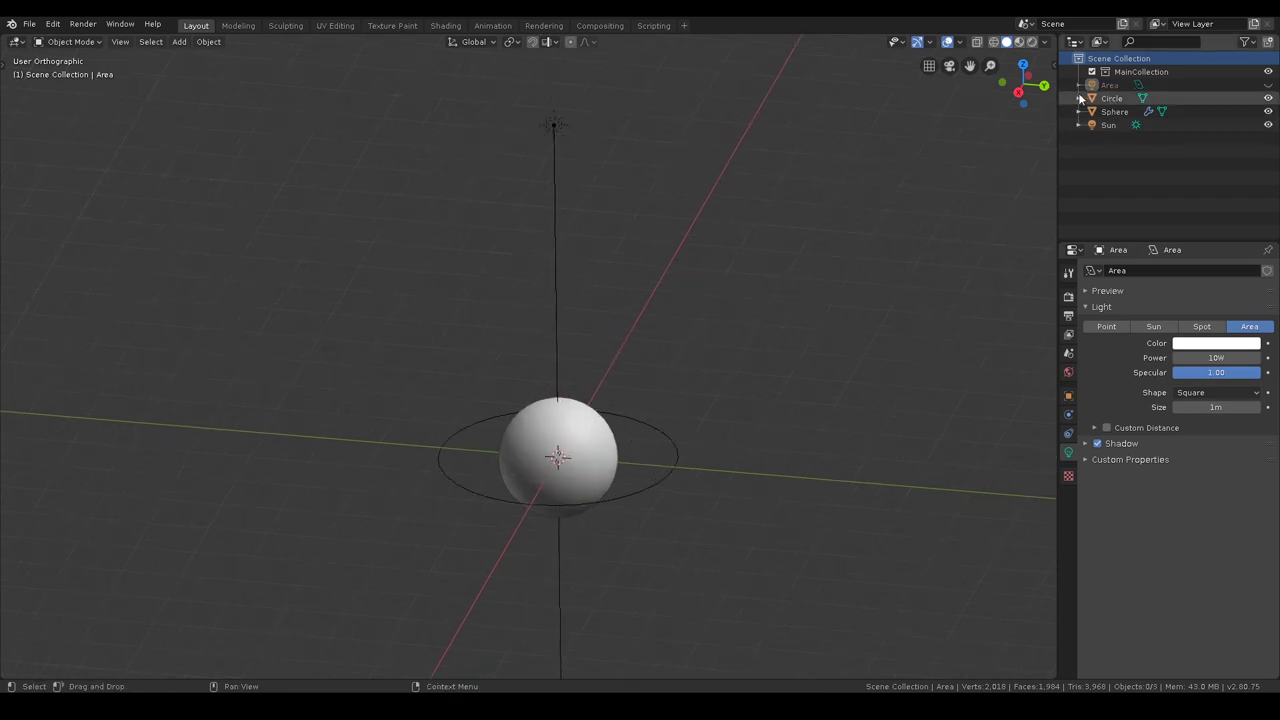
left_click(556, 126)
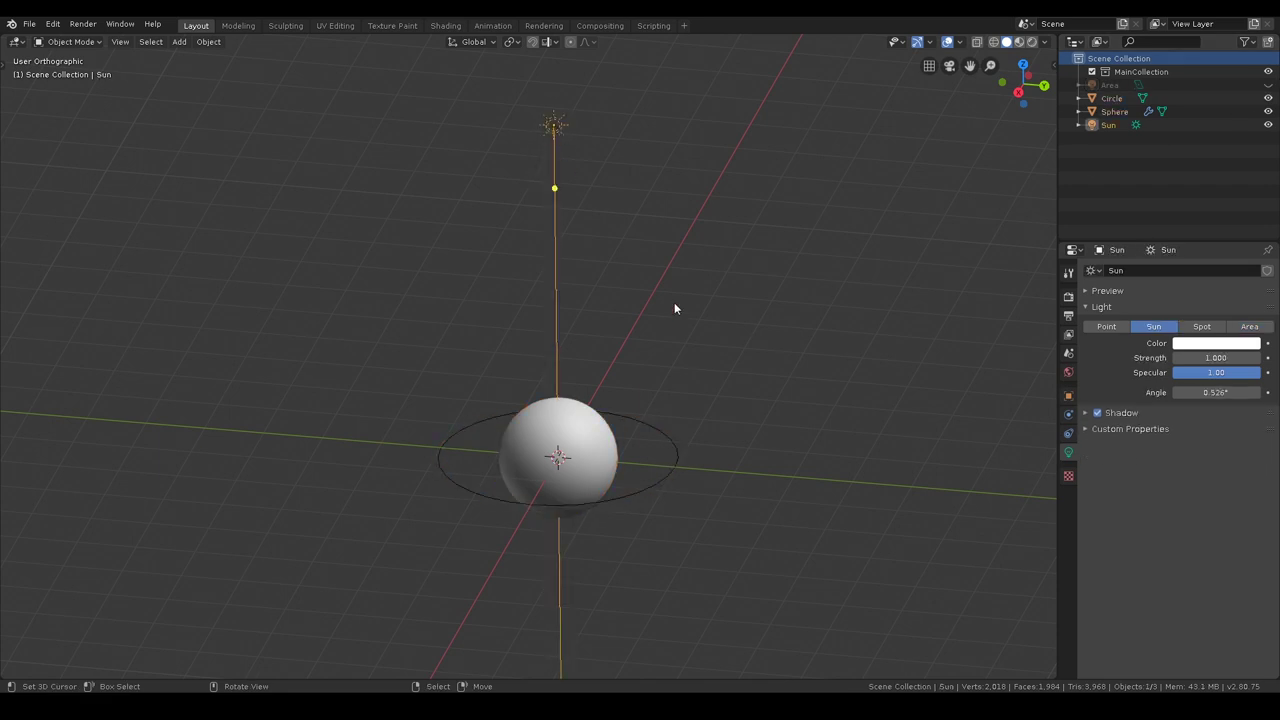
Preview the sphere in Rendered shading and try a Z move of the Sun, cancelling it.
left_click(1032, 42)
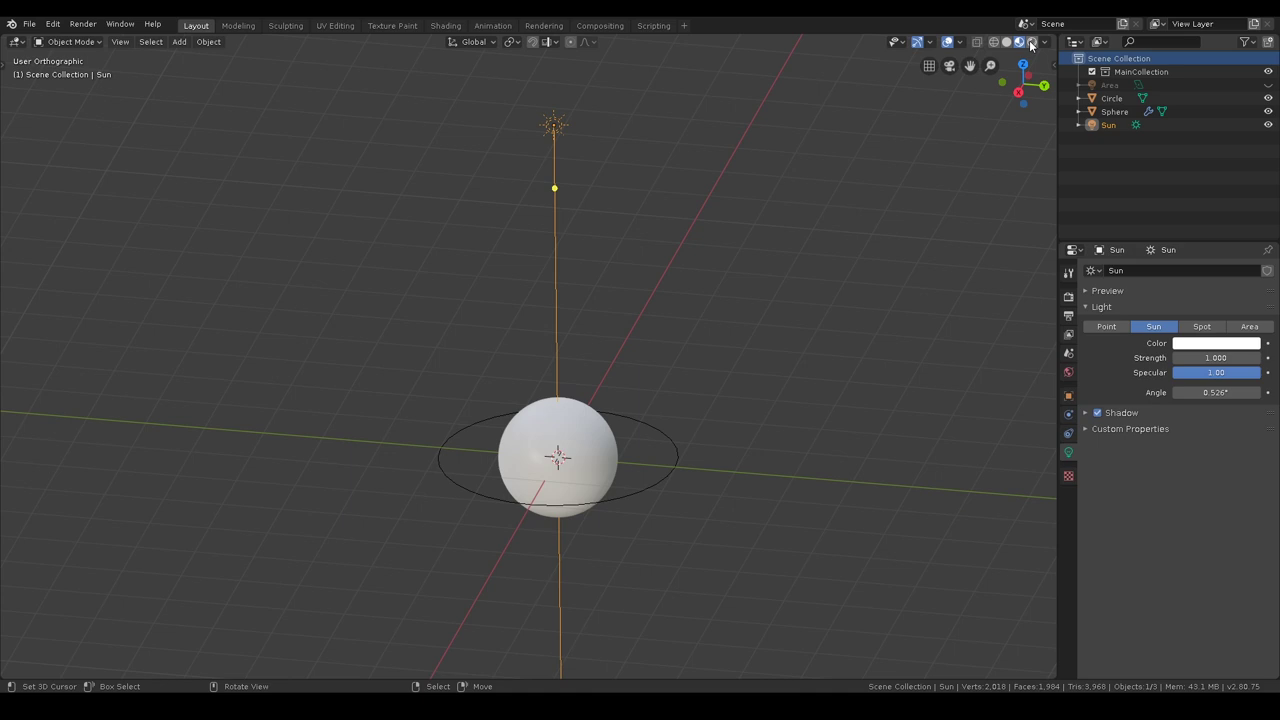
middle_click_drag(616, 355, 631, 434)
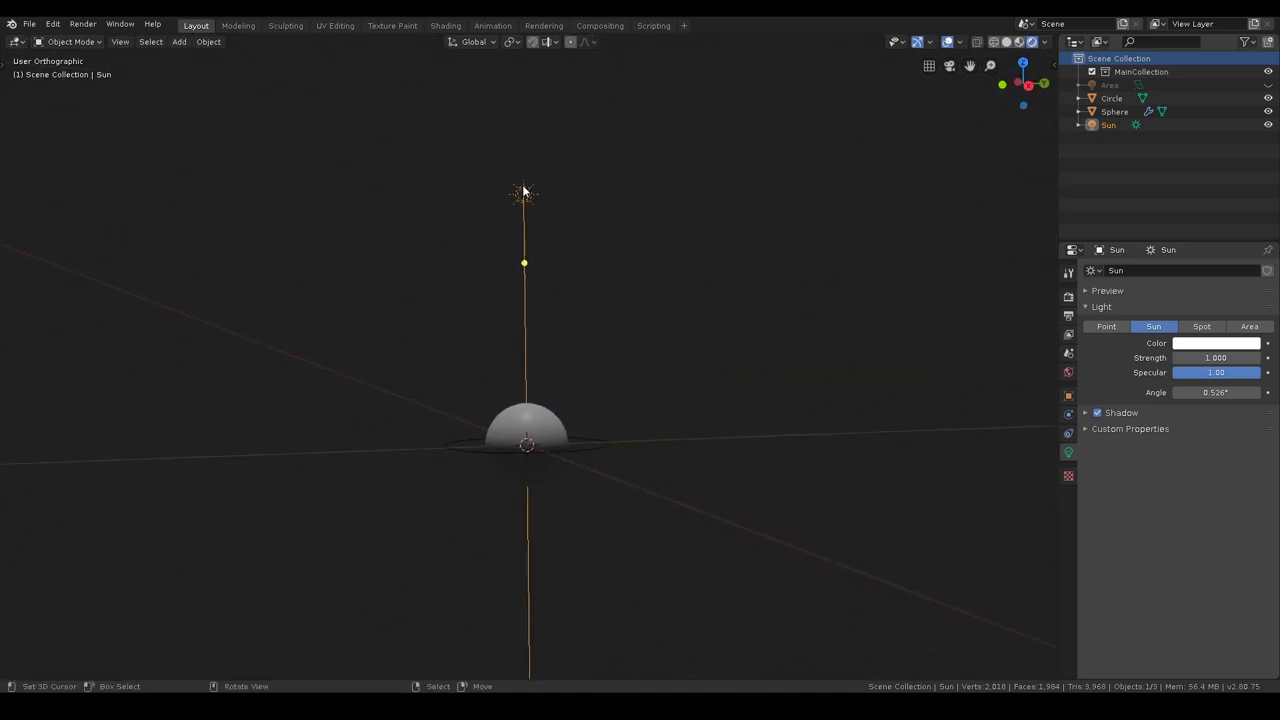
key("g")
key("z")
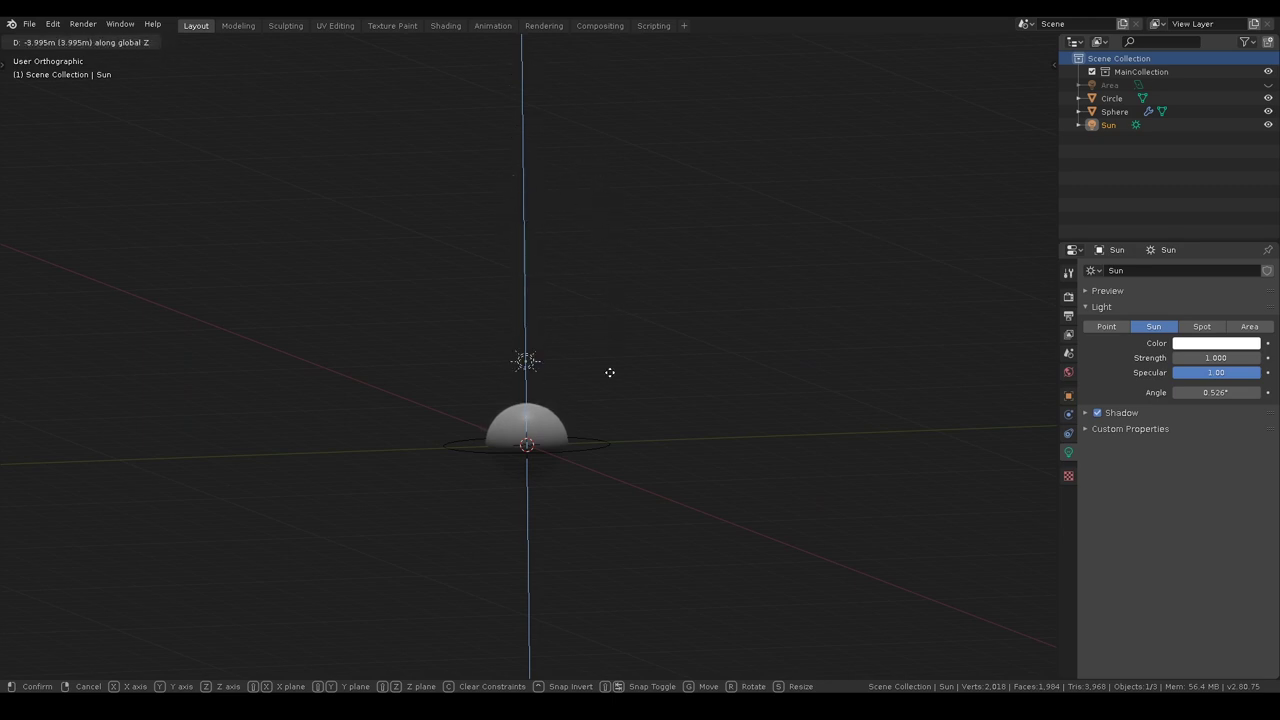
key("Escape")
scroll(618, 330, "up", 3)
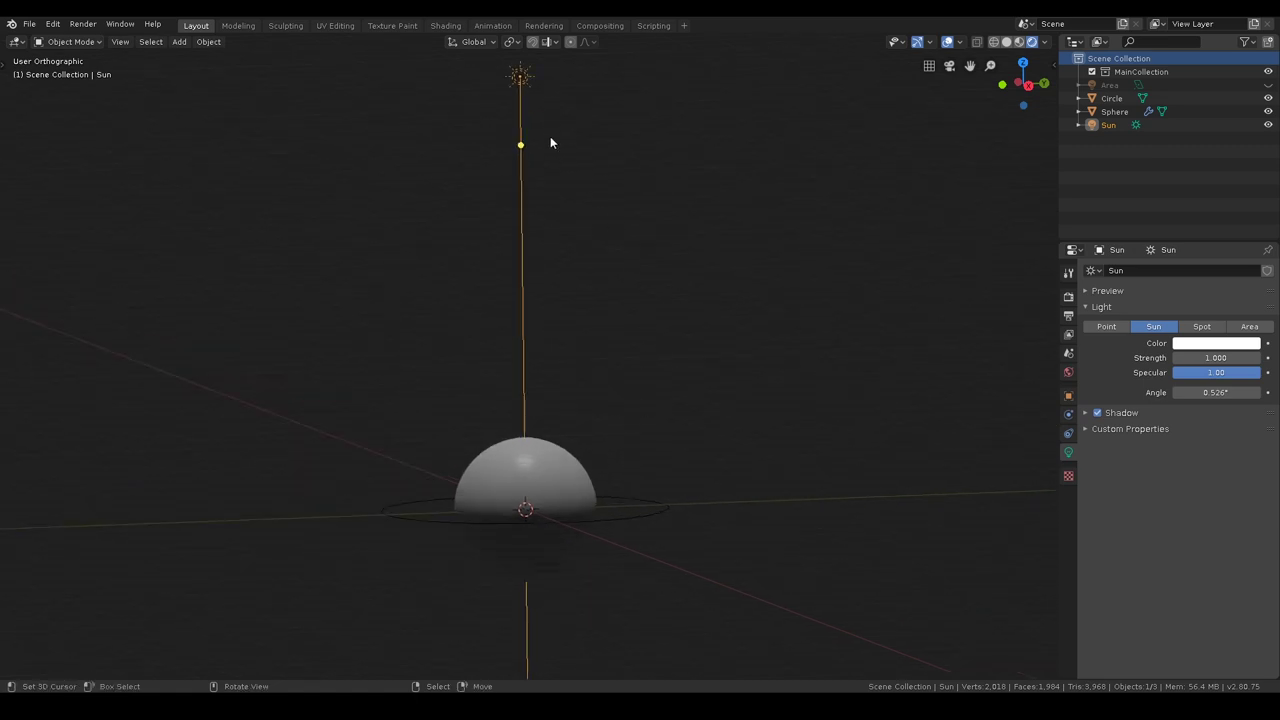
middle_click_drag(602, 410, 674, 397)
scroll(589, 437, "up", 3)
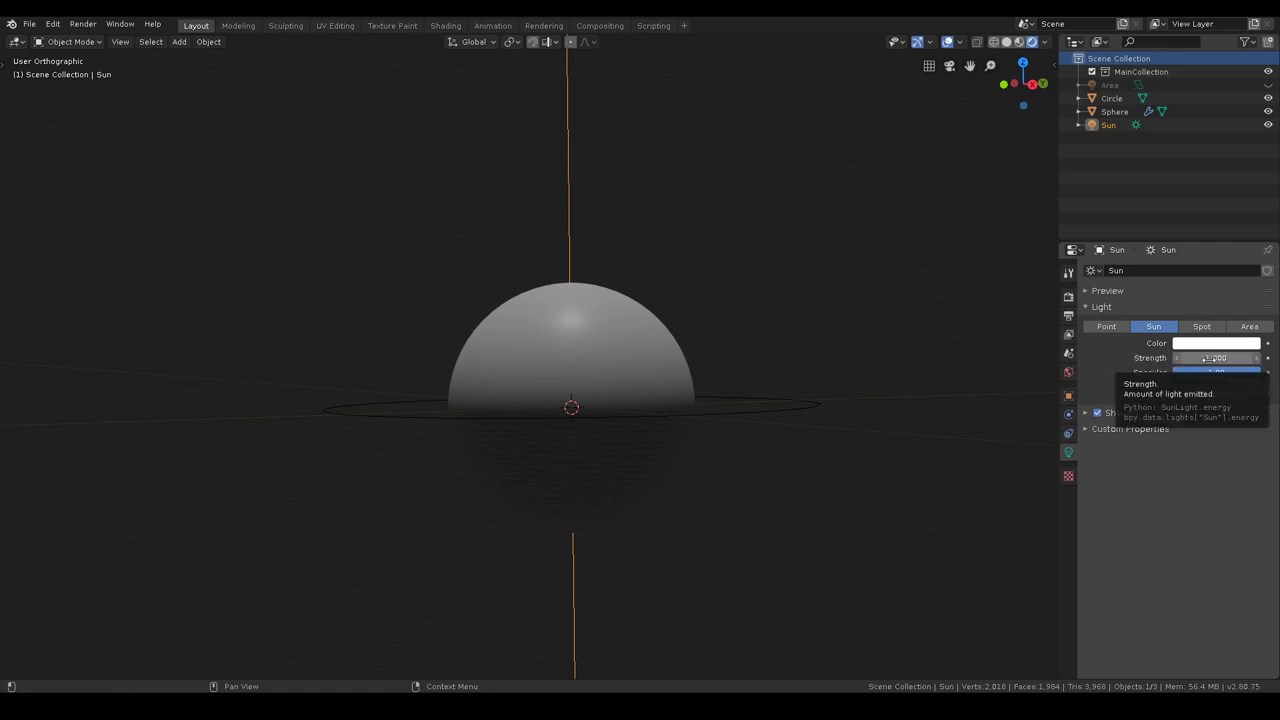
Set the Sun light's Strength to 4.5.
scroll(611, 386, "up", 3)
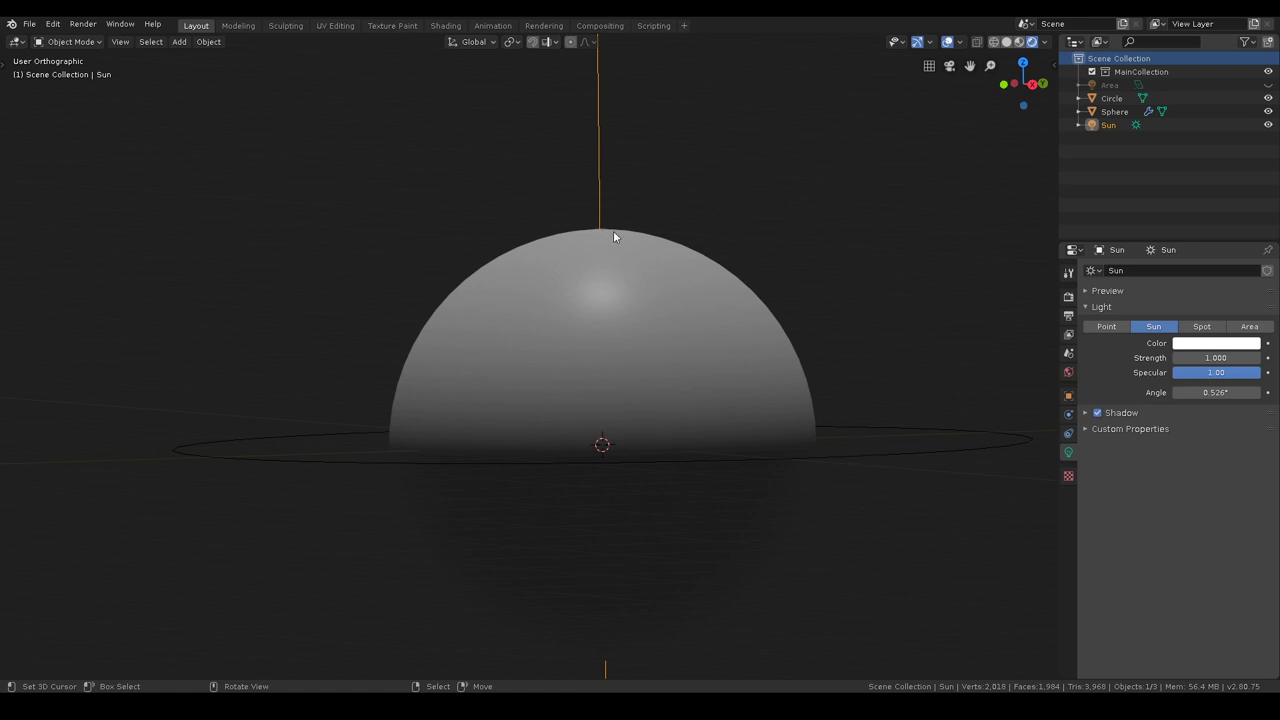
left_click_drag(1215, 357, 1275, 357)
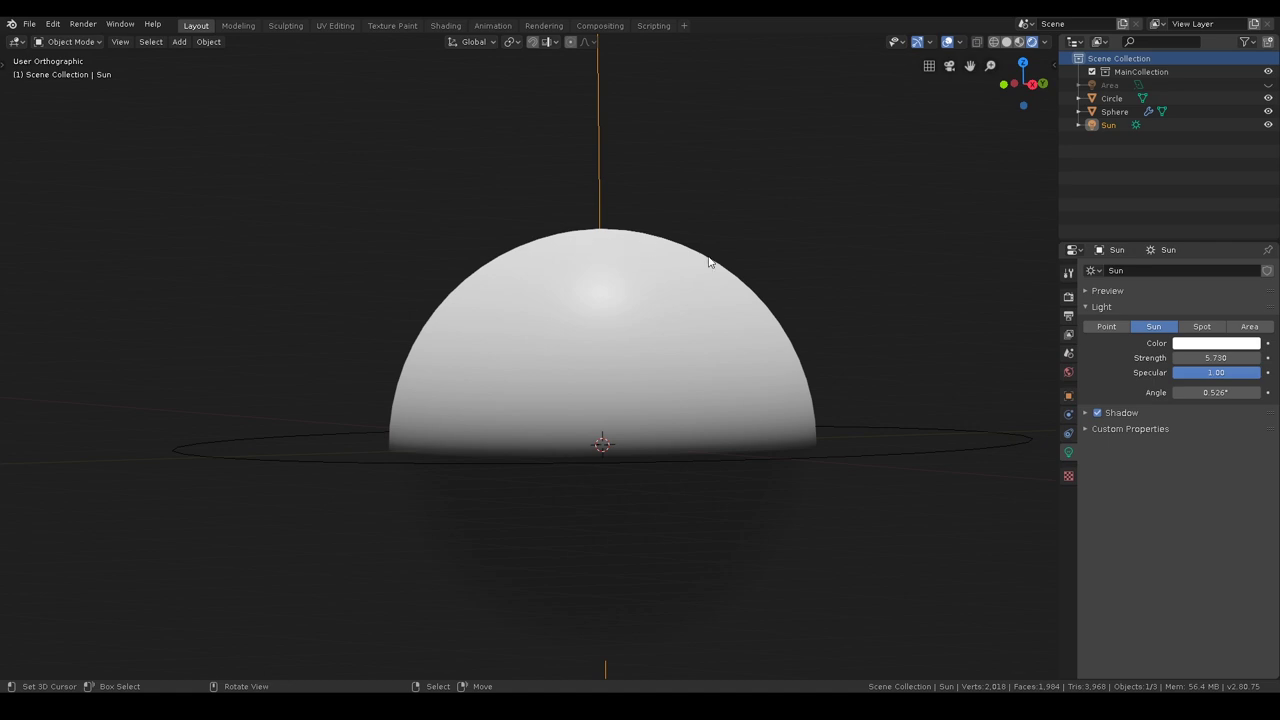
mouse_move(1220, 357)
left_mouse_down()
mouse_move(1246, 357)
mouse_move(1222, 357)
left_mouse_up()
left_click(1222, 357)
type("4.5")
key("Return")
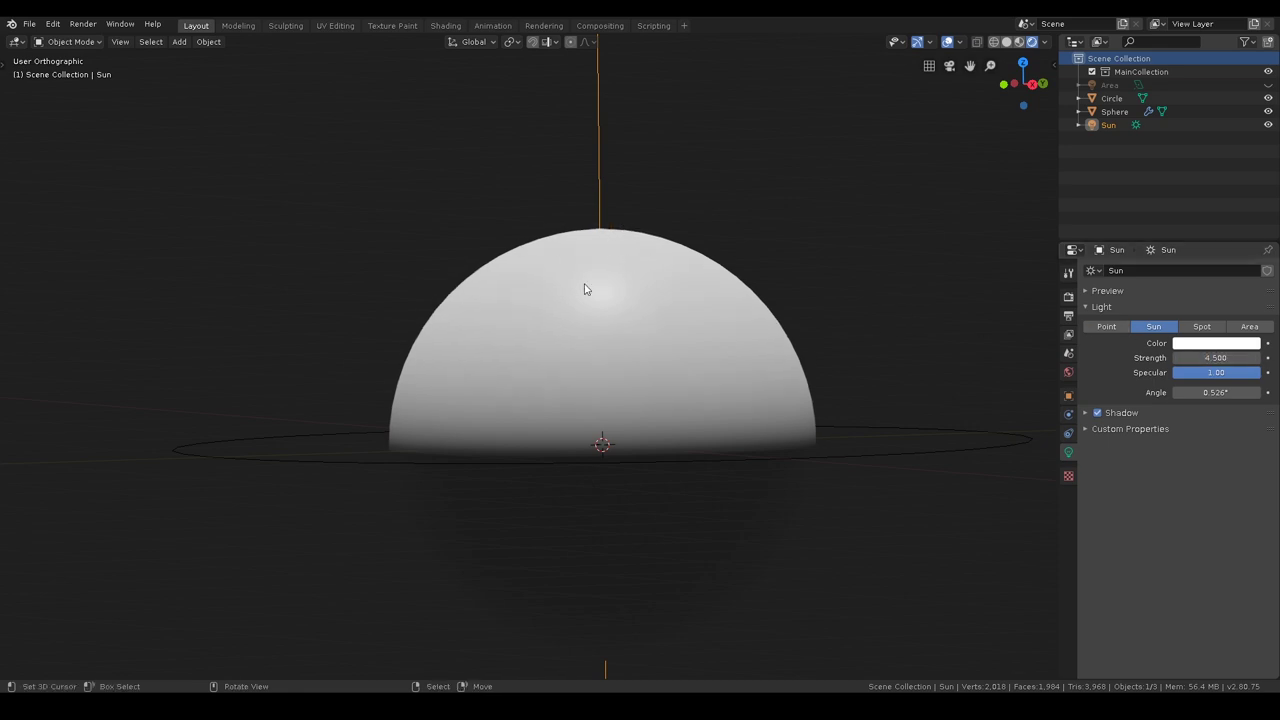
Set the Sun light's Specular to 0.57.
left_click_drag(1252, 372, 1160, 372)
middle_click_drag(731, 314, 683, 391)
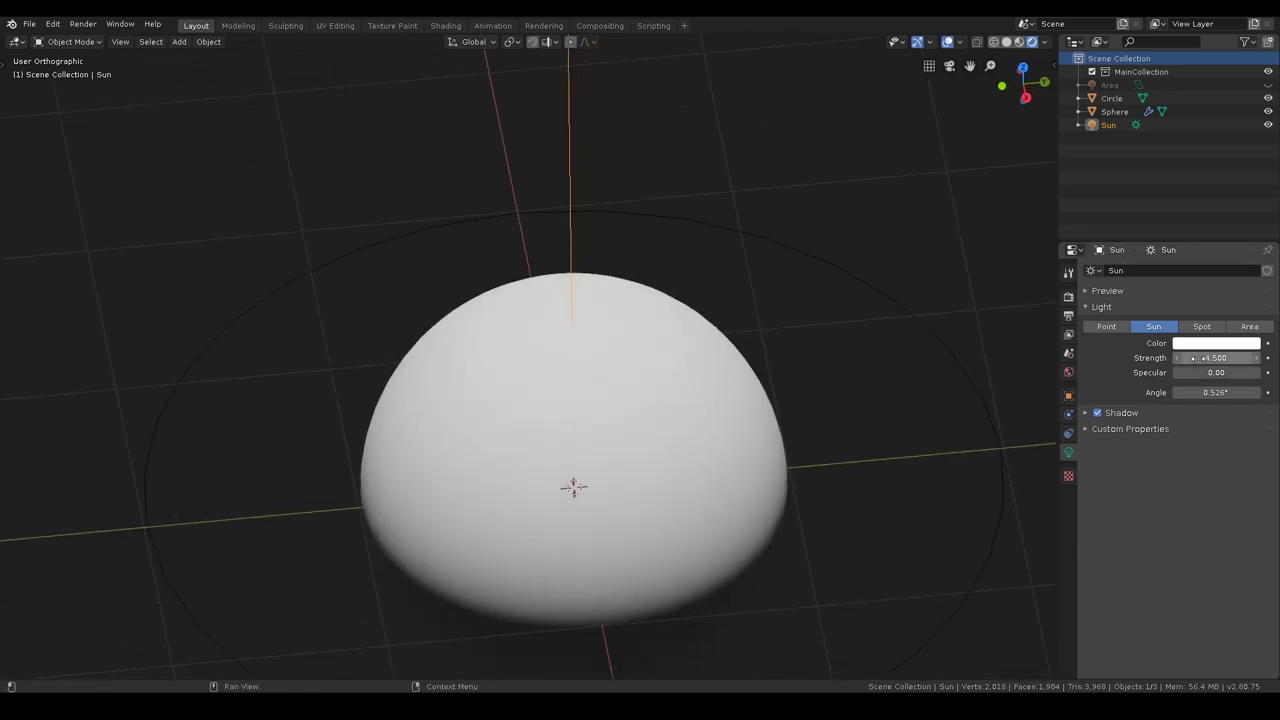
left_click_drag(1200, 372, 1165, 372)
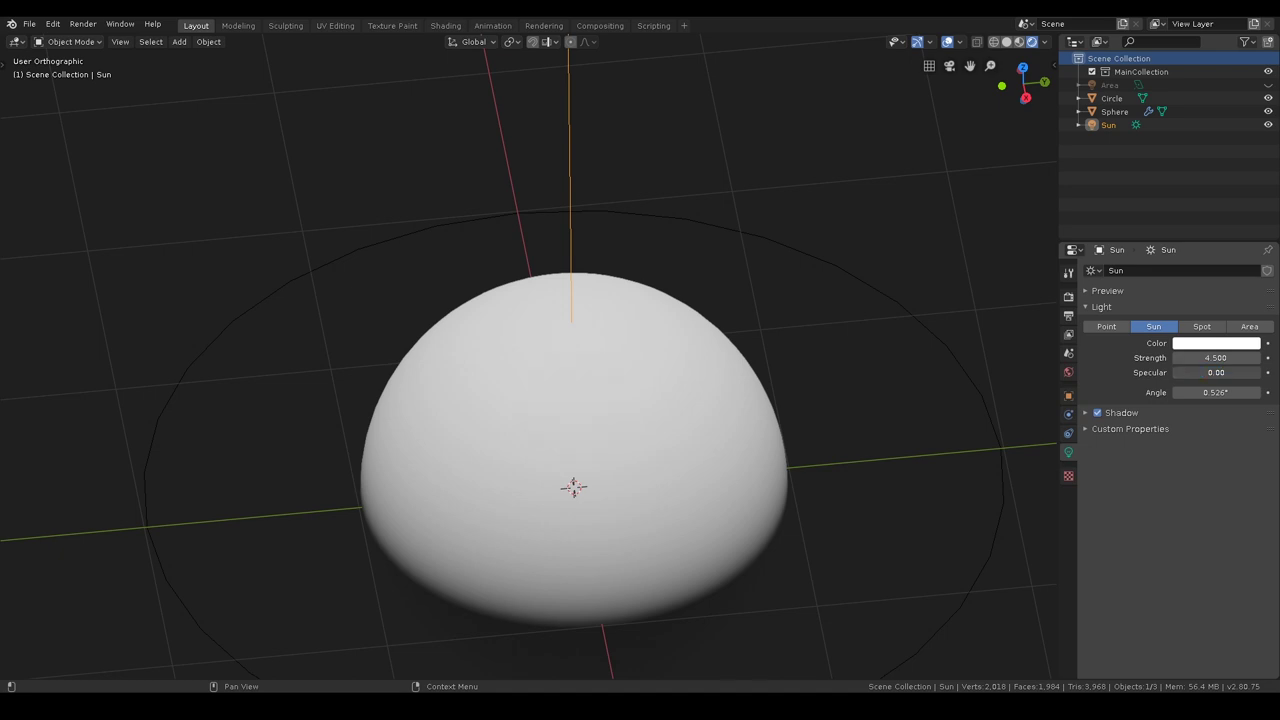
left_click_drag(1165, 372, 1222, 372)
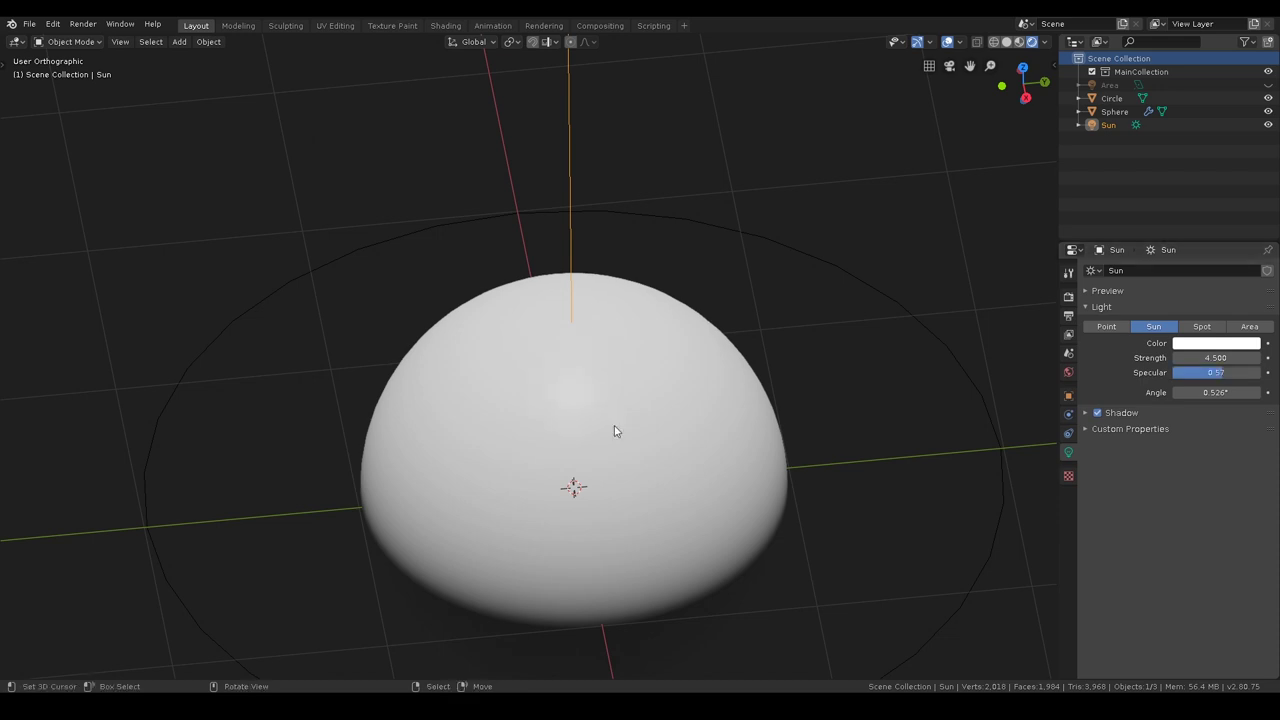
middle_click_drag(614, 425, 1108, 424)
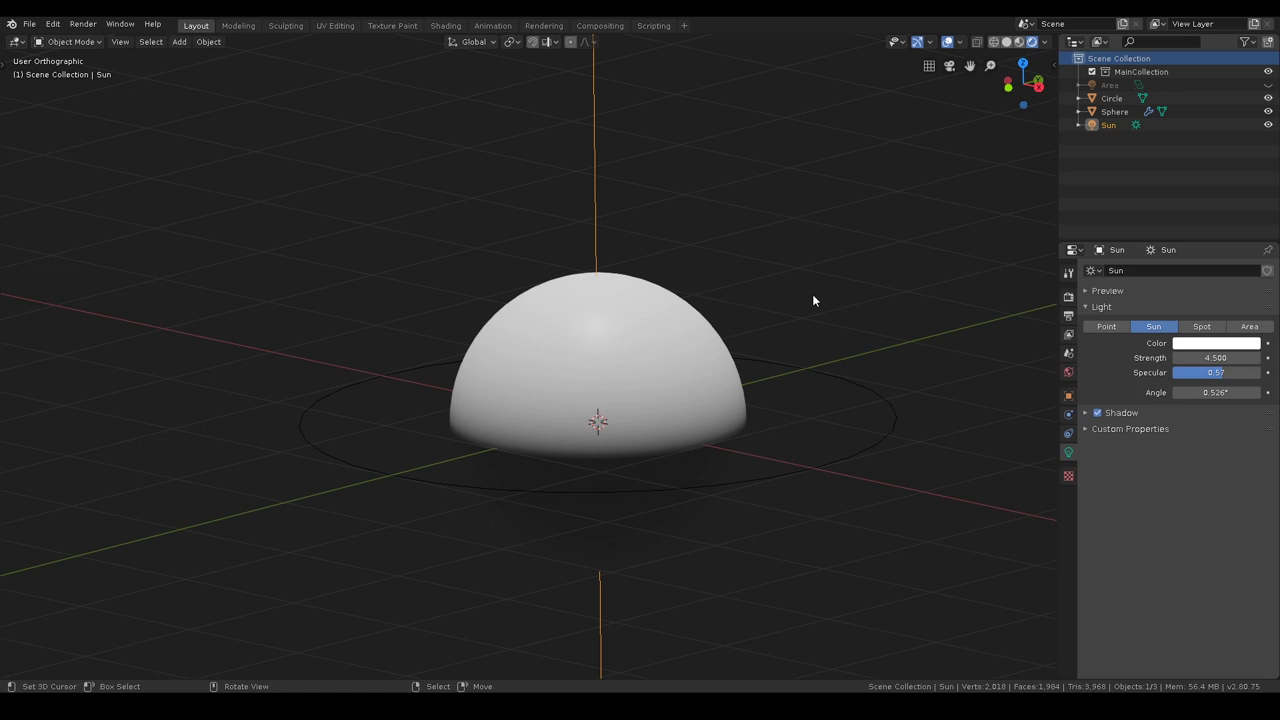
left_click(1200, 343)
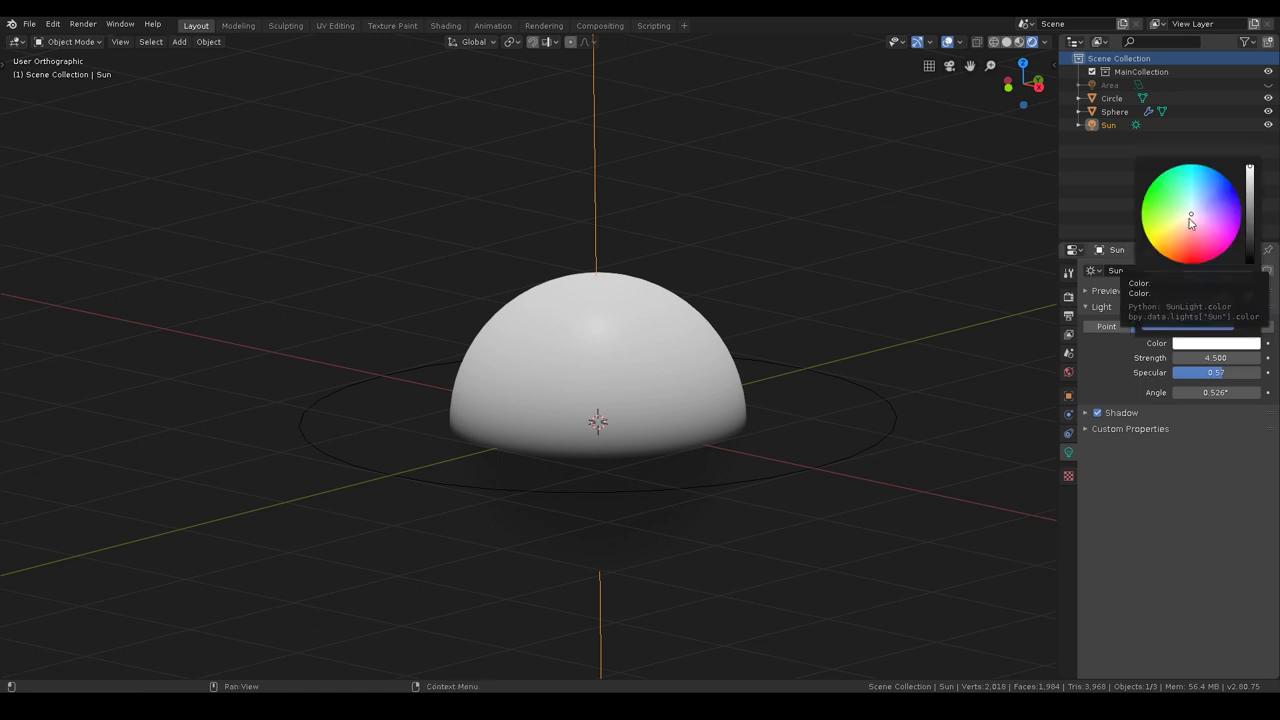
Pick a warm light-peach Sun colour, then save tutorial_2.blend with Ctrl+S.
left_click(1190, 222)
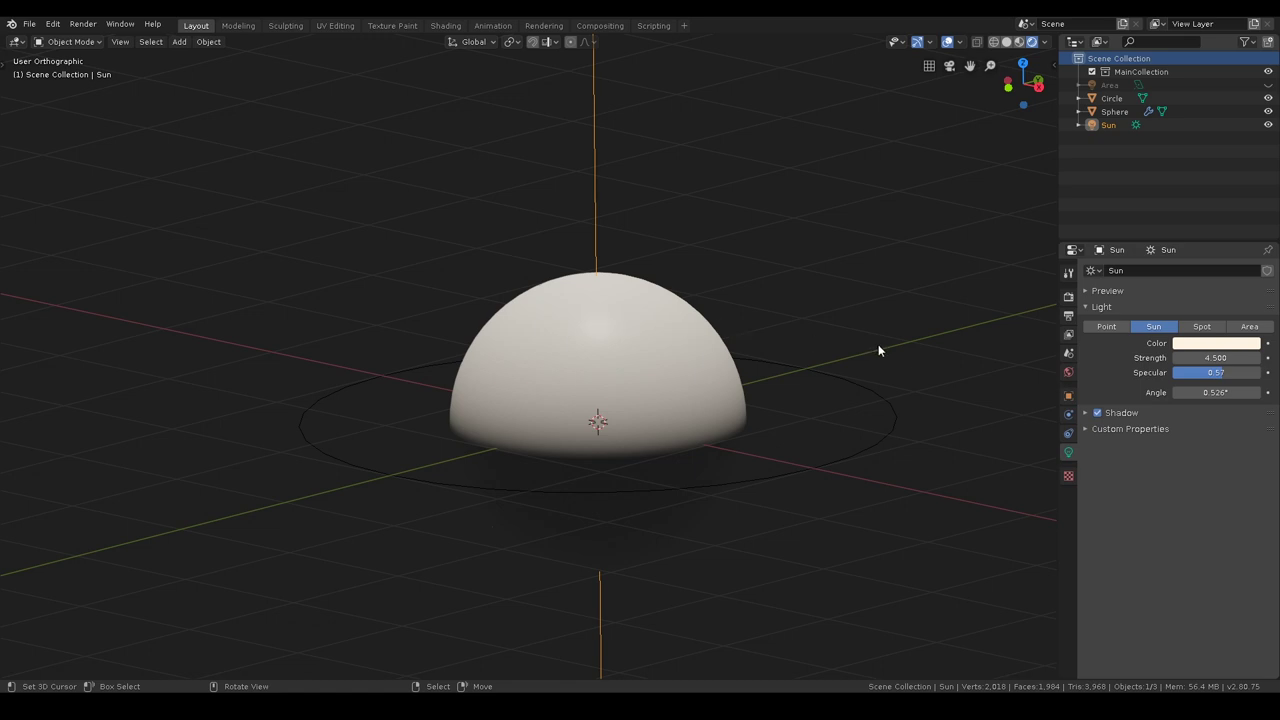
left_click(1202, 343)
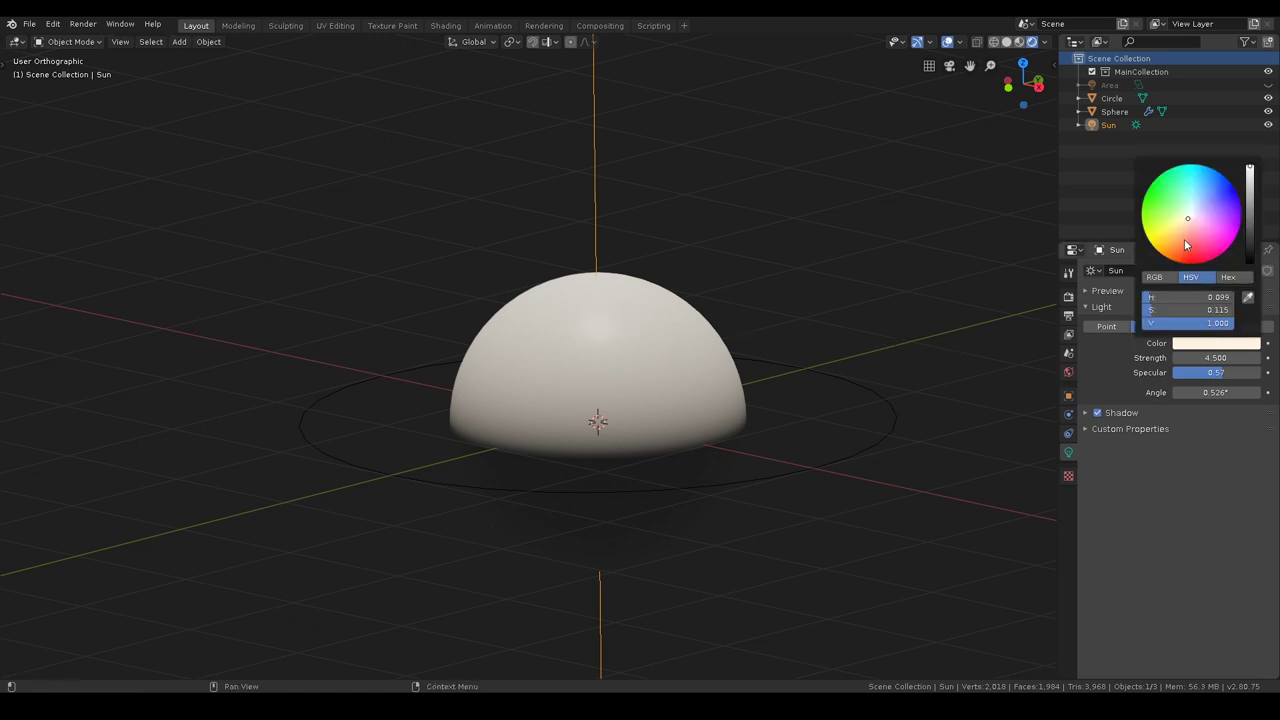
left_click_drag(1188, 221, 1188, 225)
middle_click_drag(714, 391, 514, 391)
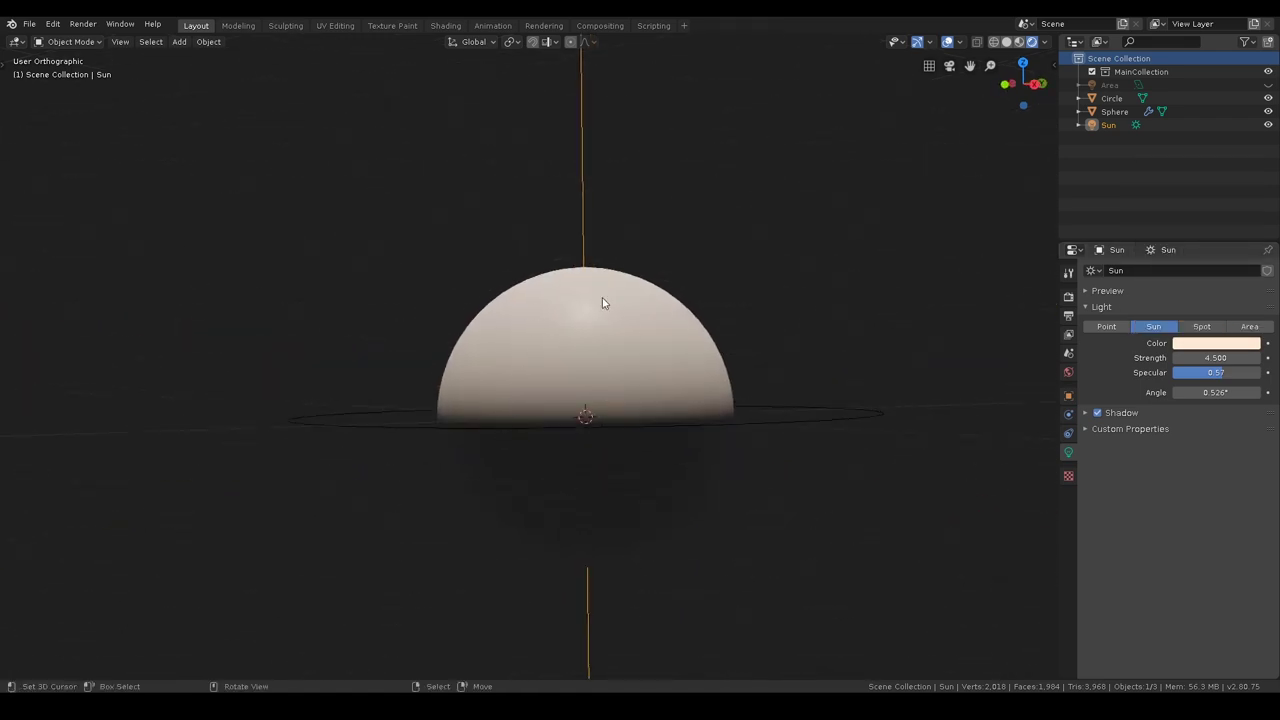
key("ctrl+s")
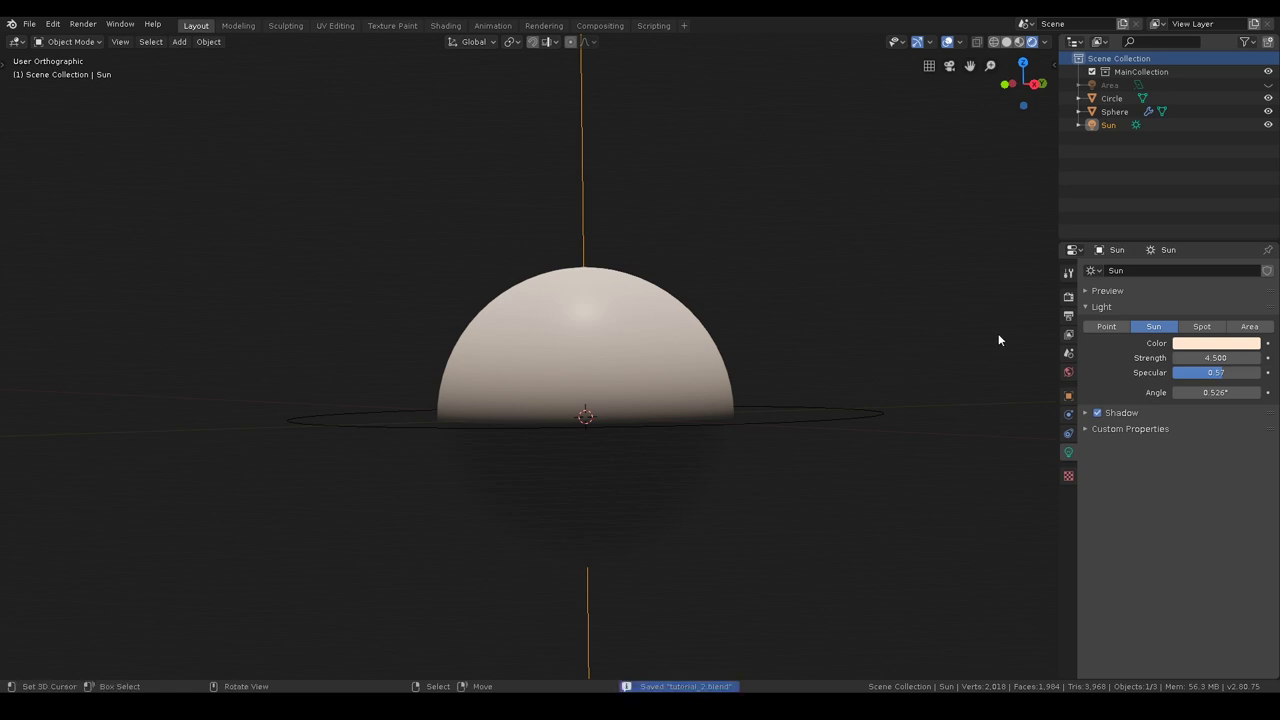
Use Material Preview with Scene Lights and Scene World enabled, then unhide the Area light.
left_click(1019, 42)
middle_click_drag(624, 340, 711, 339)
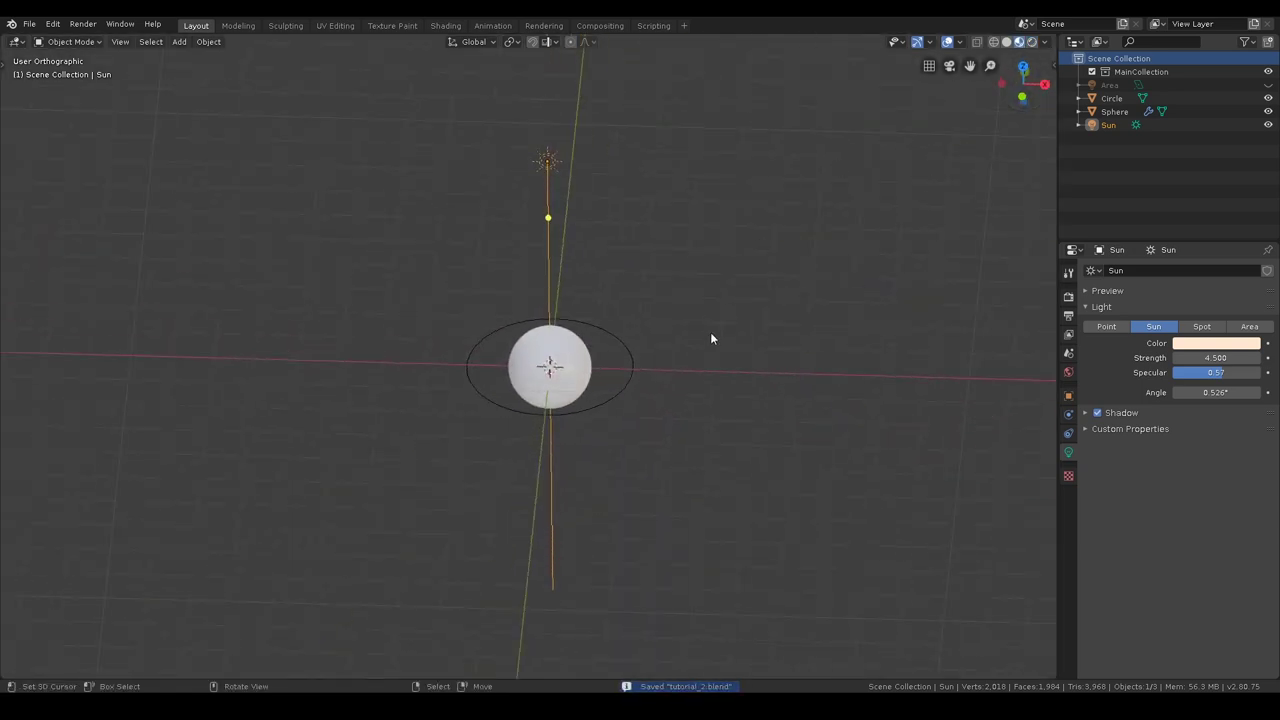
left_click(1045, 43)
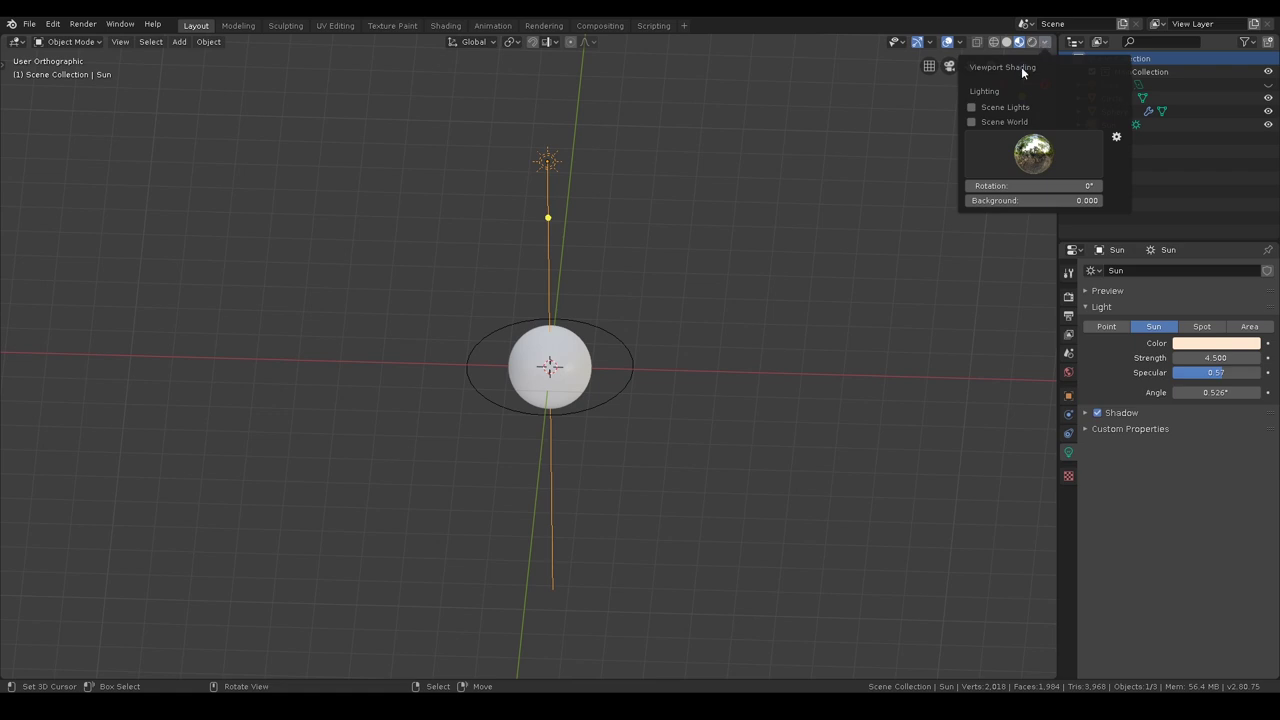
left_click(973, 106)
mouse_move(731, 300)
middle_mouse_down()
mouse_move(669, 312)
mouse_move(640, 281)
mouse_move(650, 278)
middle_mouse_up()
left_click(1045, 43)
left_click(972, 122)
mouse_move(779, 219)
middle_mouse_down()
mouse_move(734, 308)
mouse_move(595, 391)
middle_mouse_up()
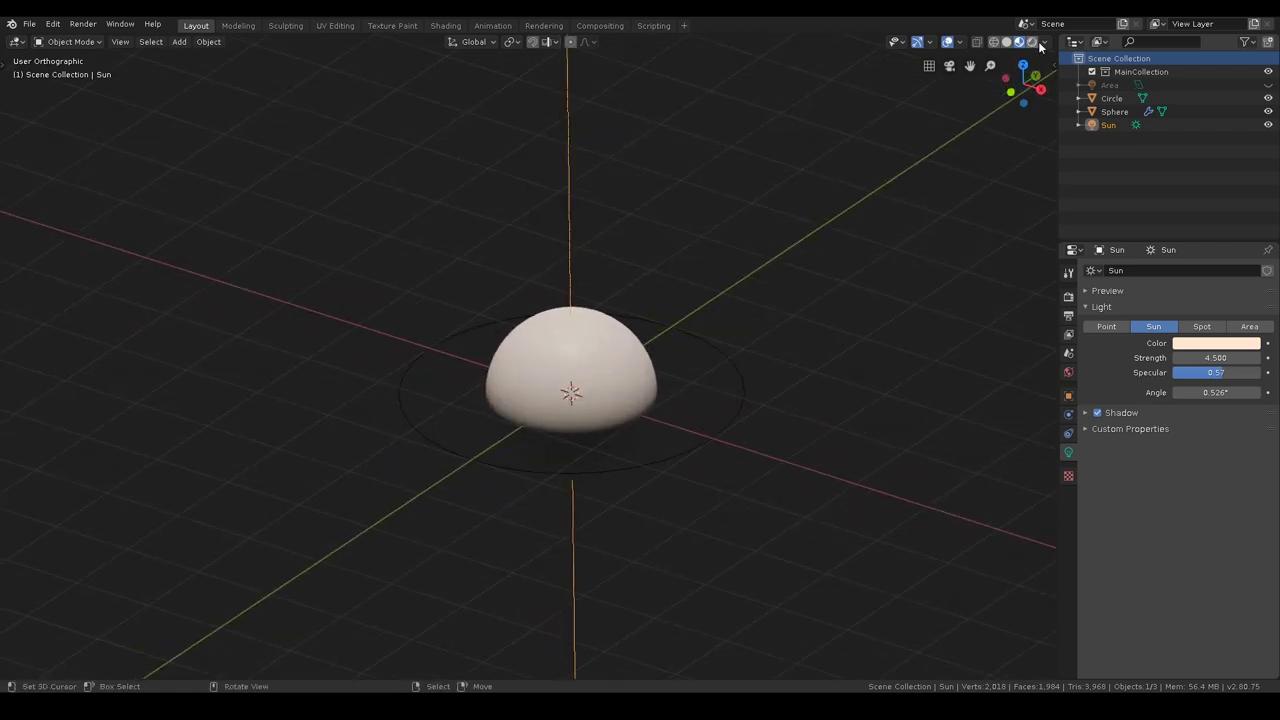
middle_click_drag(715, 332, 726, 434)
left_click(727, 438)
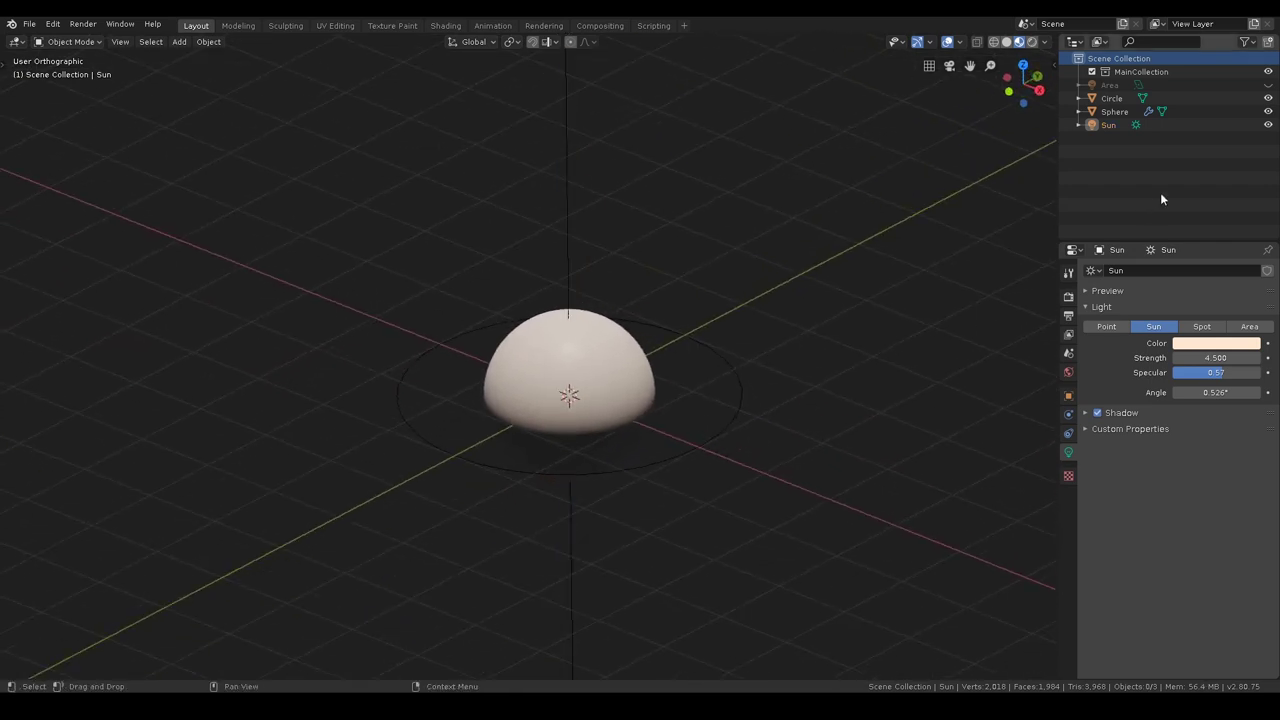
left_click(1268, 85)
Select the Area light below the sphere to show its 10 W, square, 1 m settings.
middle_click_drag(735, 340, 760, 349)
scroll(750, 400, "up", 3)
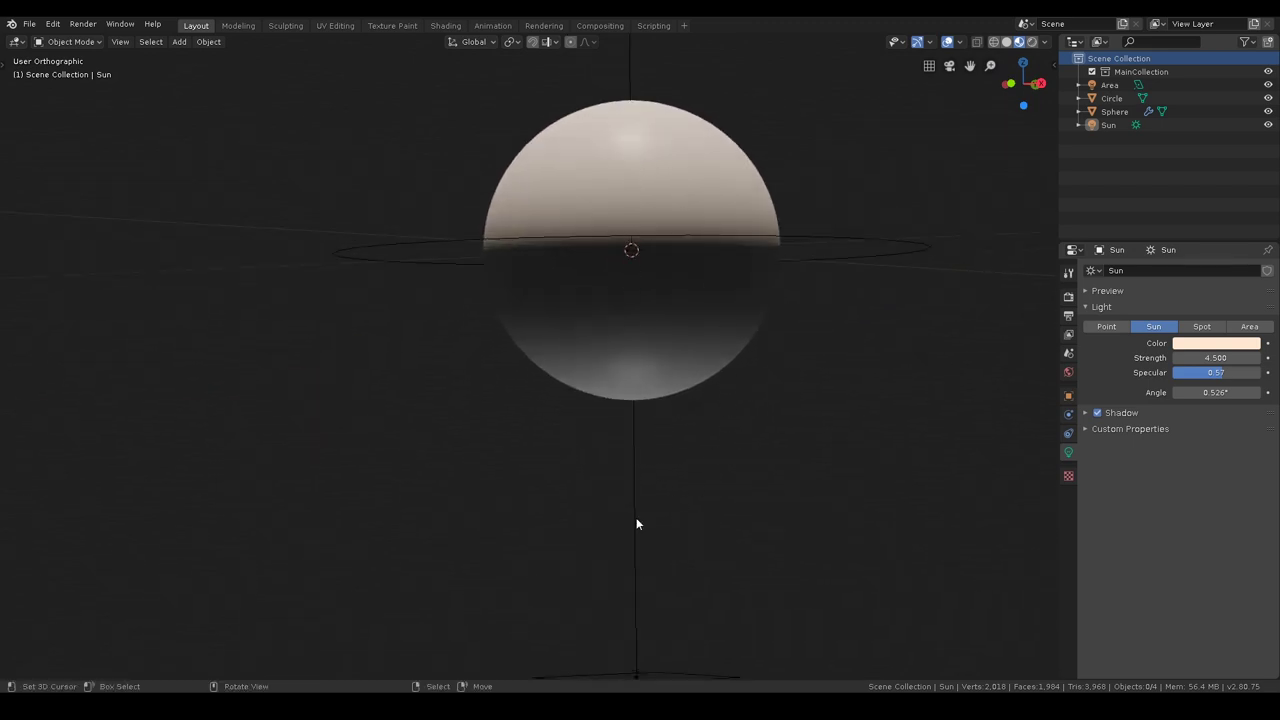
scroll(636, 524, "down", 3)
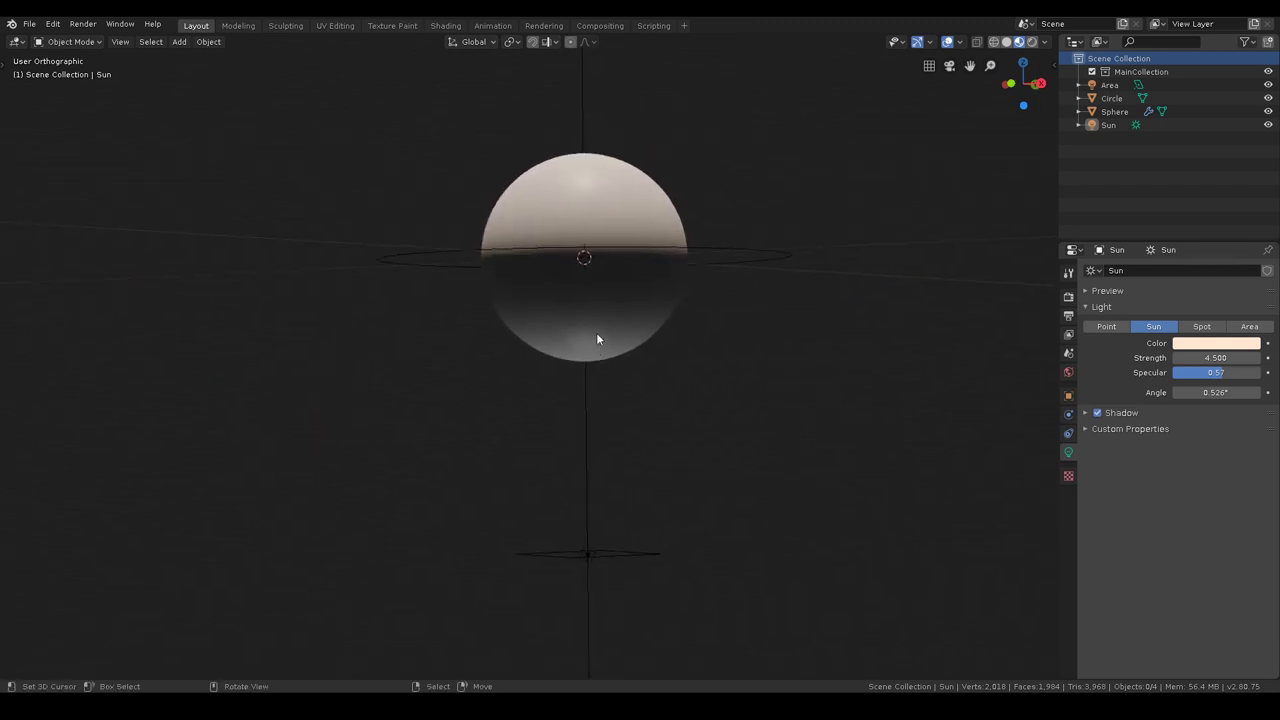
scroll(548, 276, "up", 3)
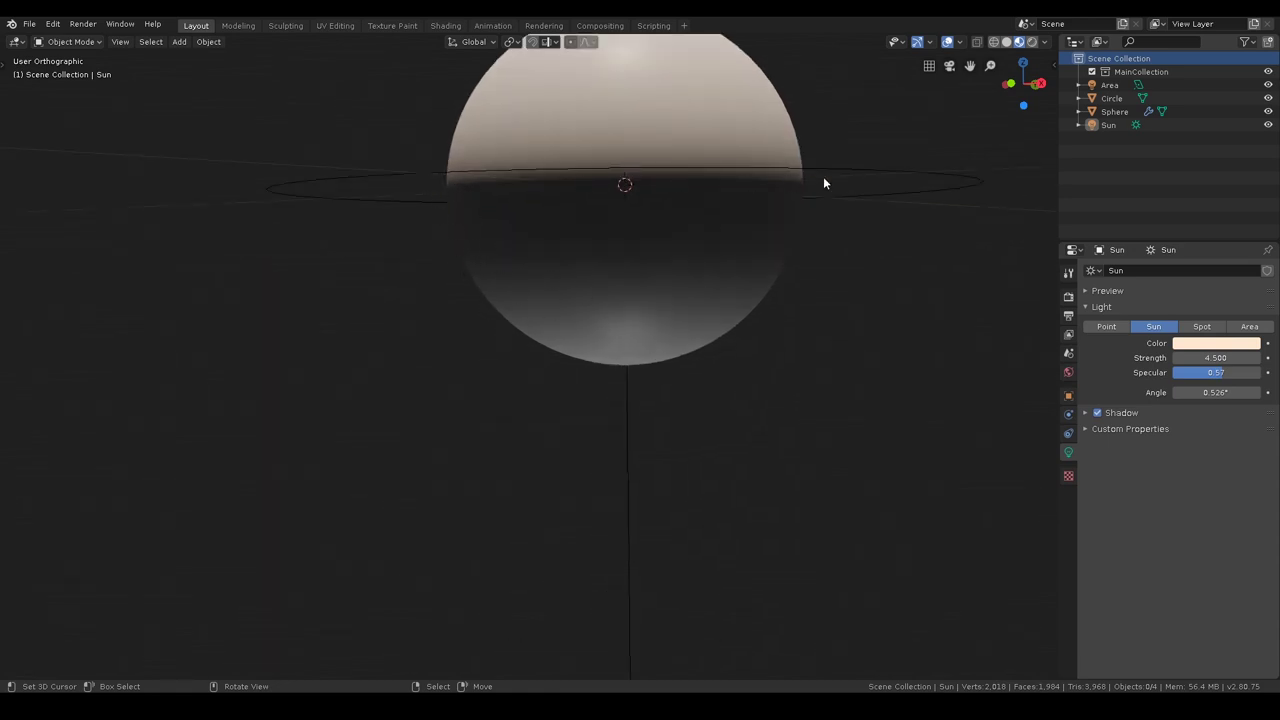
scroll(562, 273, "down", 4)
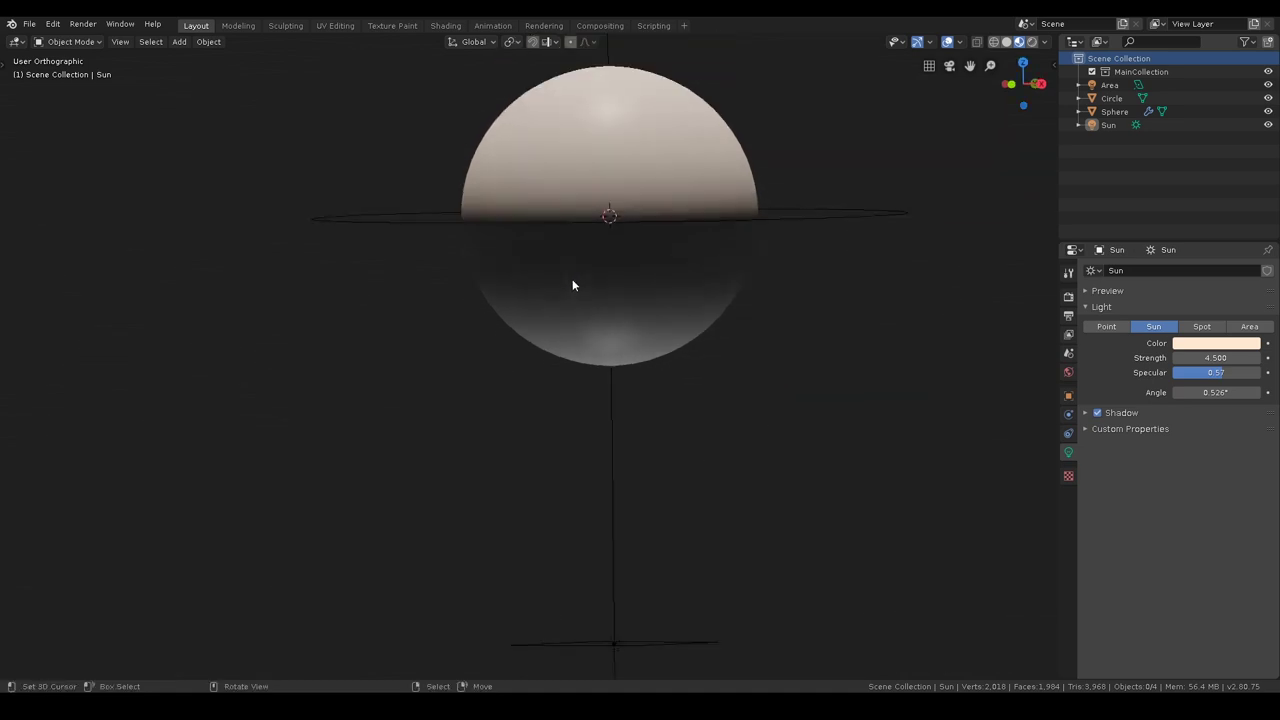
left_click(631, 590)
middle_click_drag(786, 453, 769, 518)
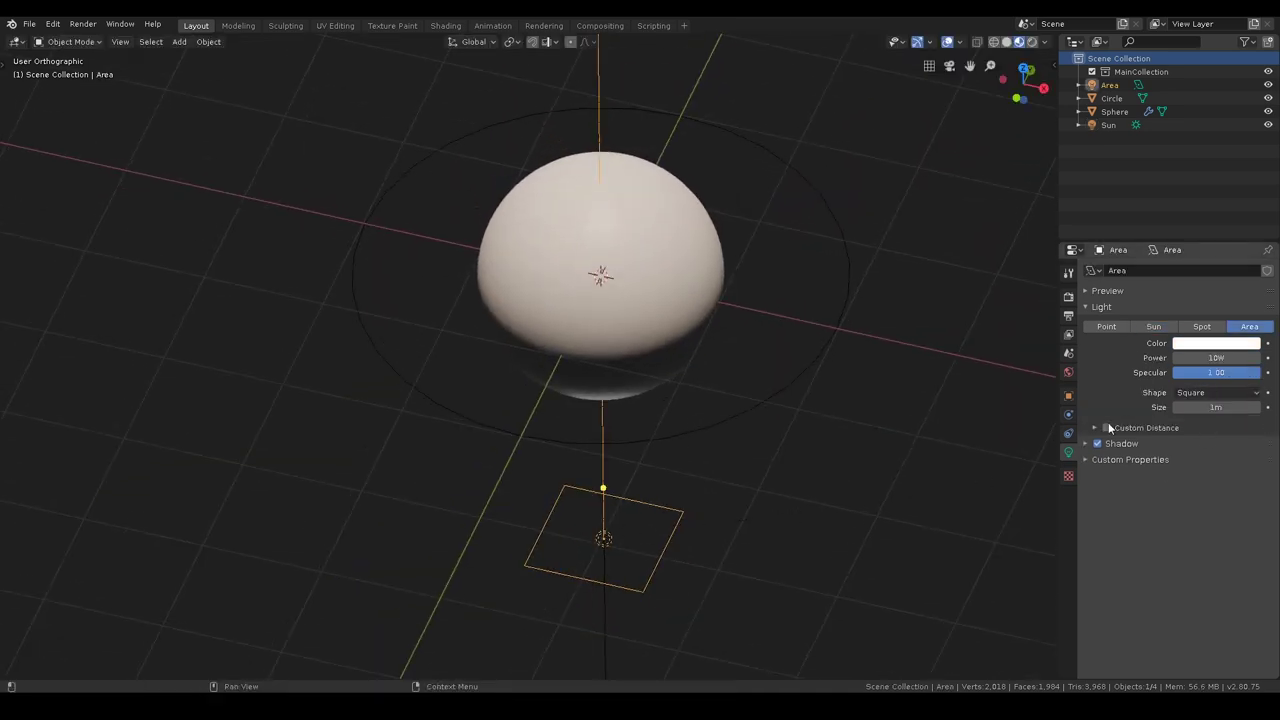
Make the Area light a scaled-up Disk with shadows turned off.
left_click(1220, 393)
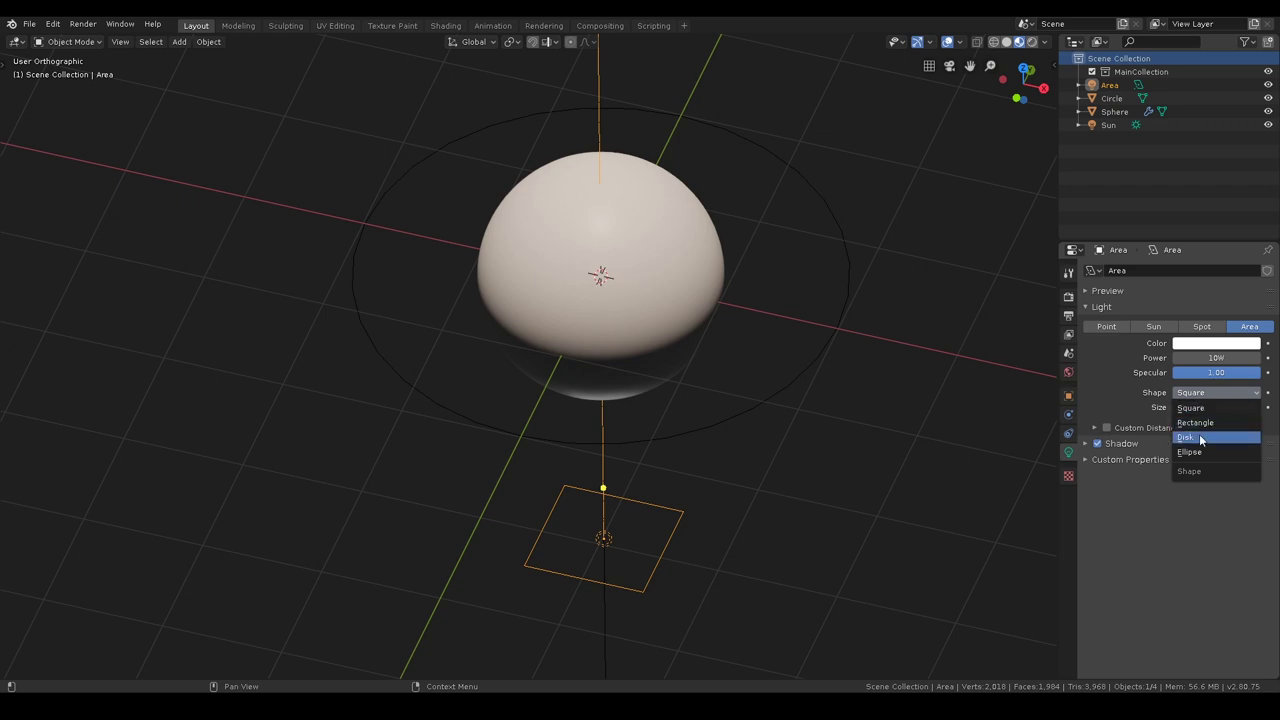
left_click(1199, 436)
key("s")
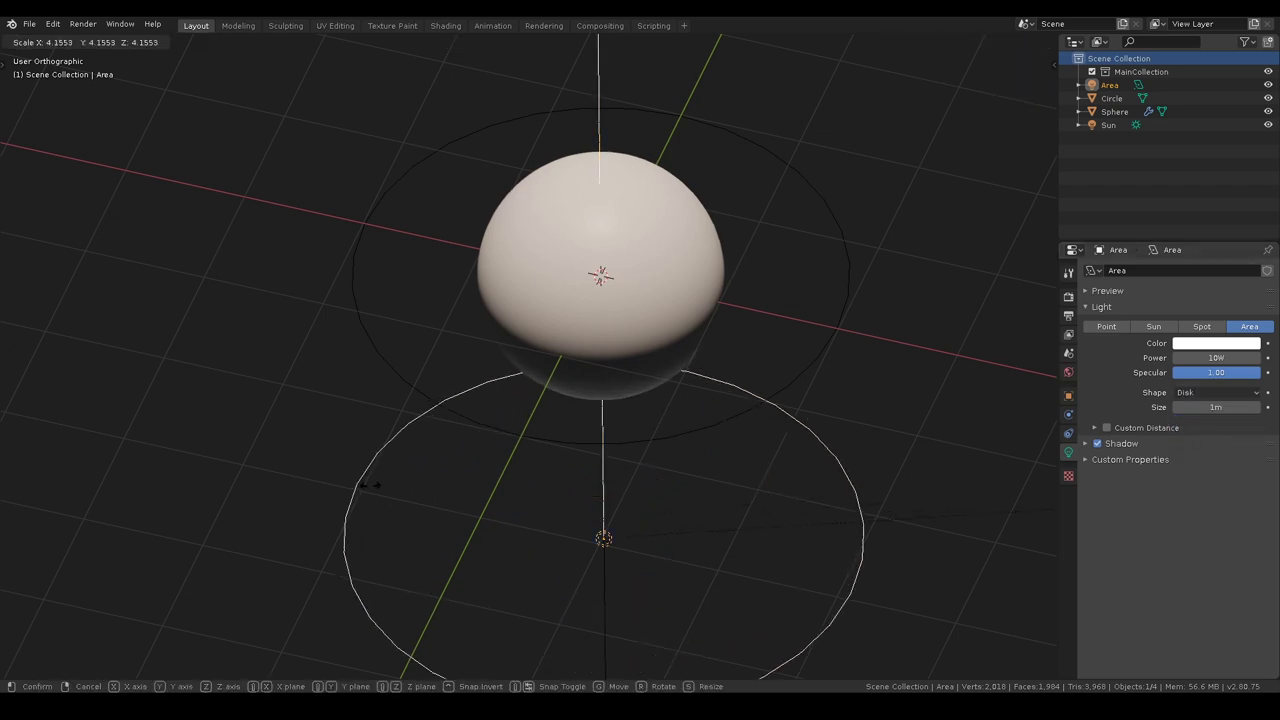
left_click(280, 485)
left_click(1205, 396)
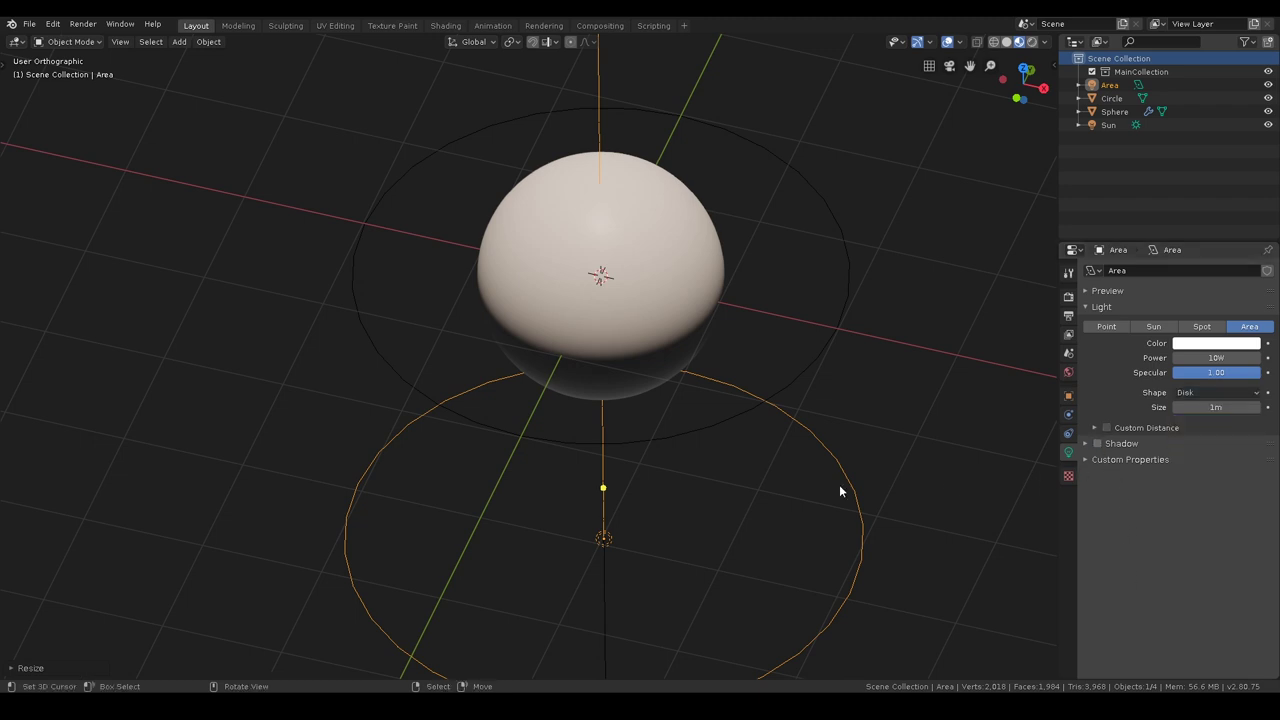
middle_click_drag(843, 486, 786, 420)
Set the Area light's Power to 50 W and lower it along Z beneath the sphere.
key("g")
key("z")
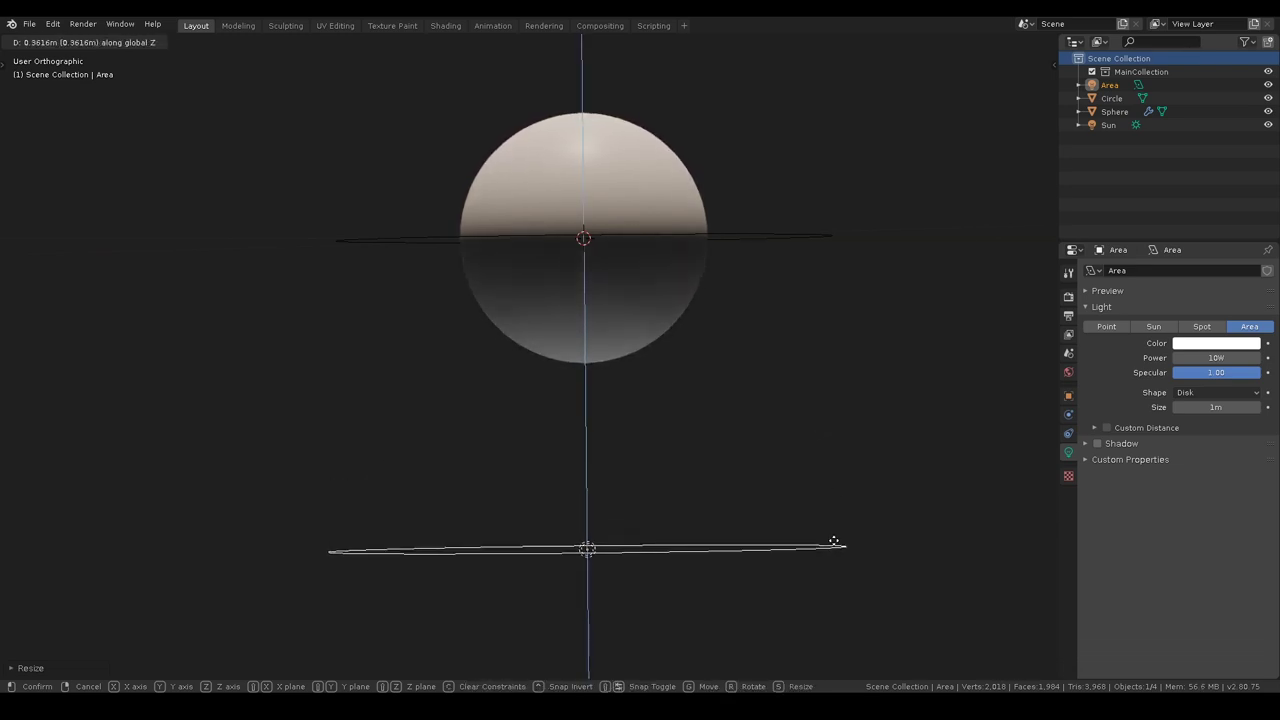
left_click(836, 495)
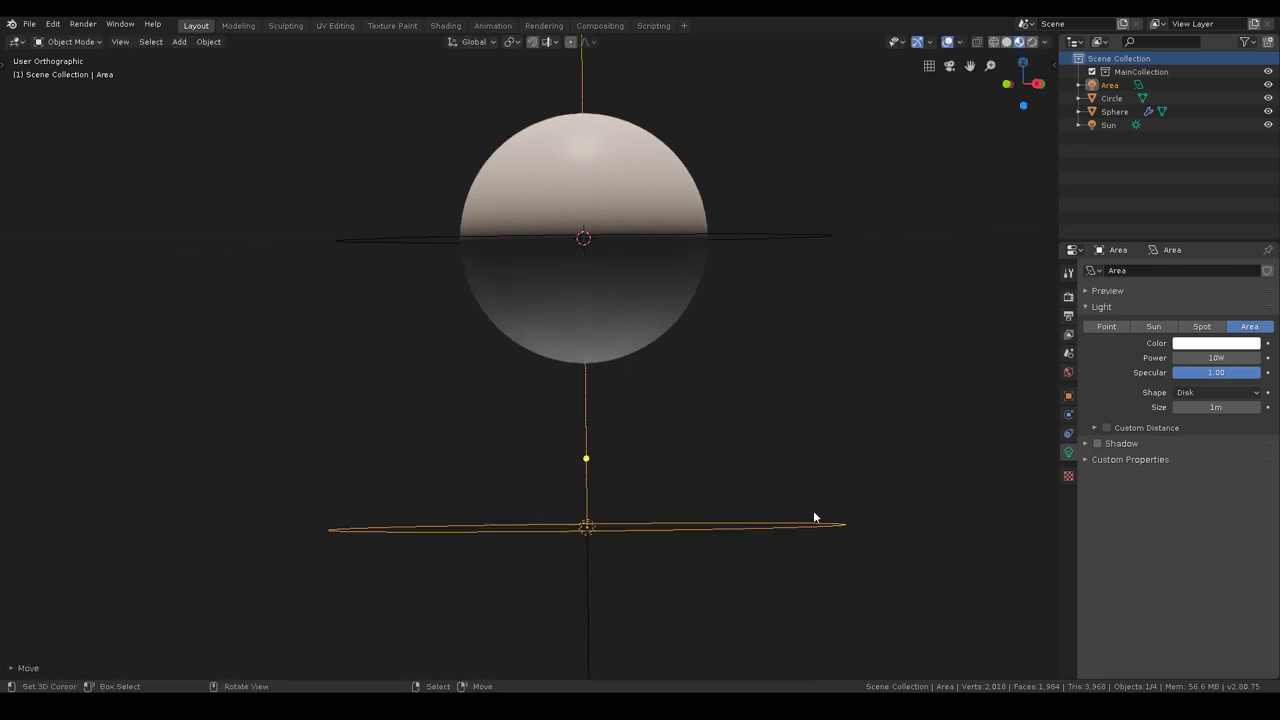
left_click(1218, 359)
type("50")
key("Return")
key("g")
key("z")
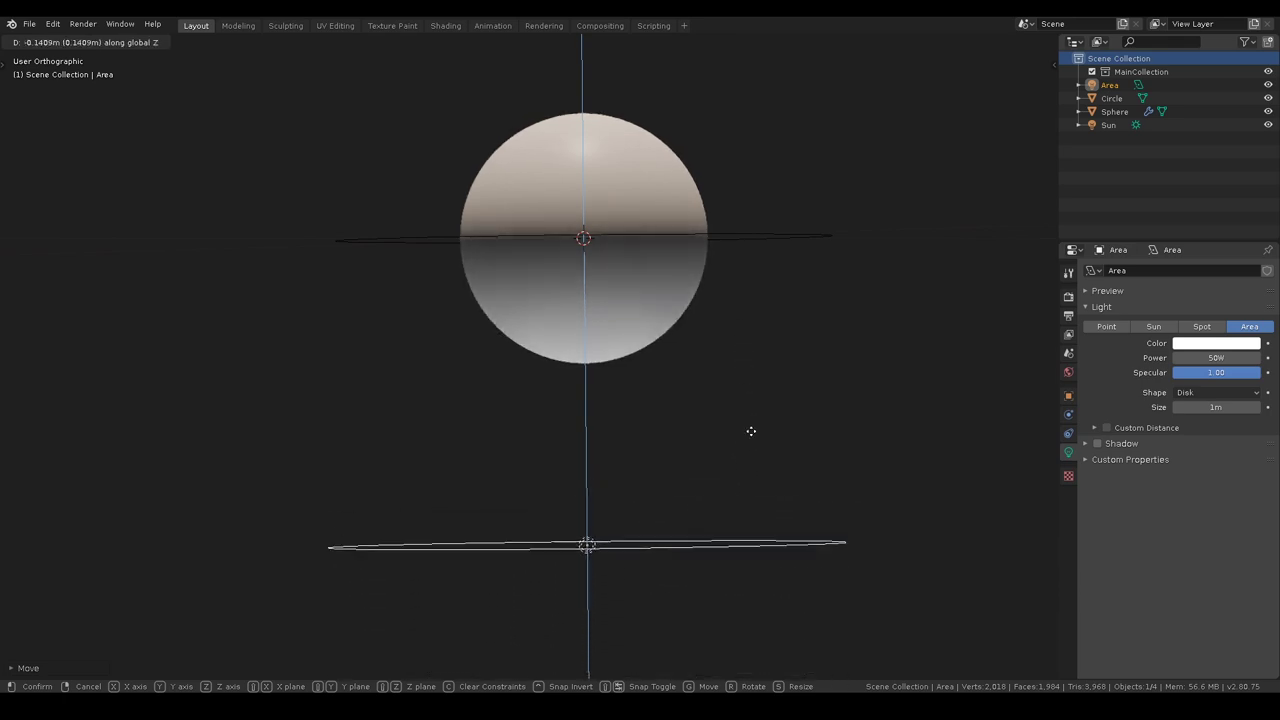
left_click(751, 537)
middle_click_drag(632, 444, 657, 481)
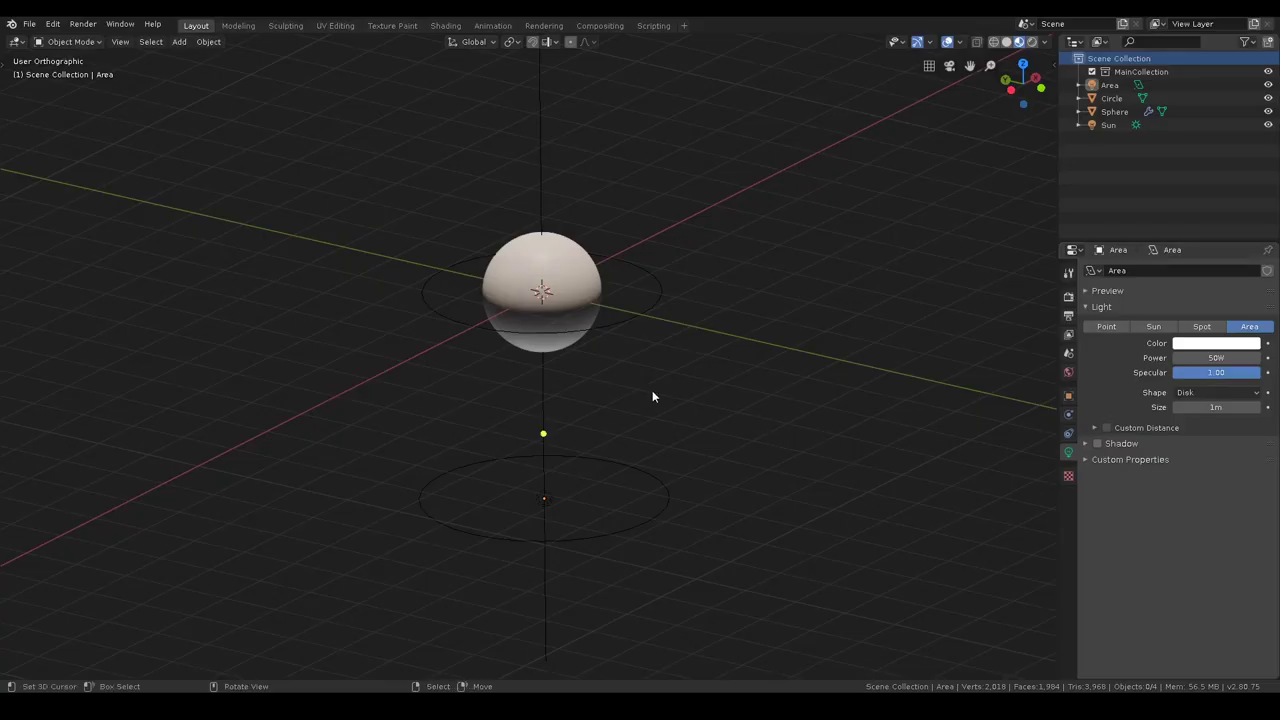
middle_click_drag(586, 331, 634, 312)
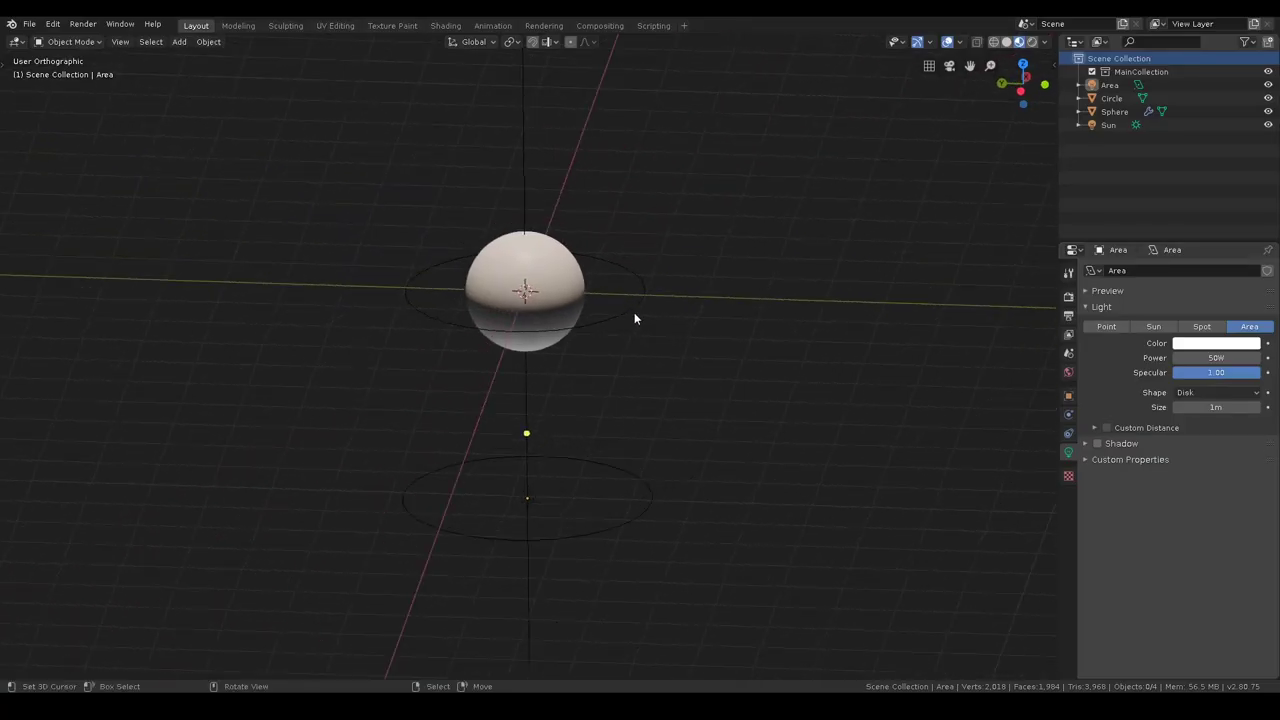
Select the Area light and orbit to a front view of the sphere.
middle_click_drag(809, 337, 950, 337)
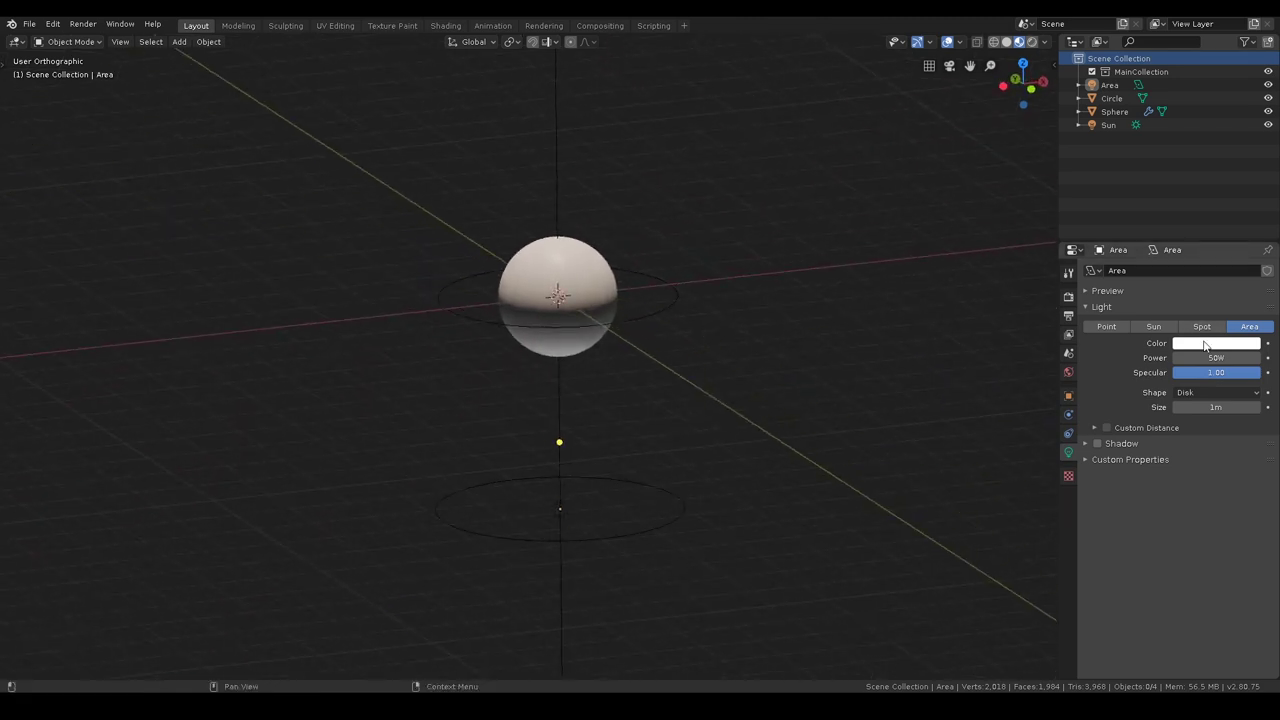
left_click(628, 518)
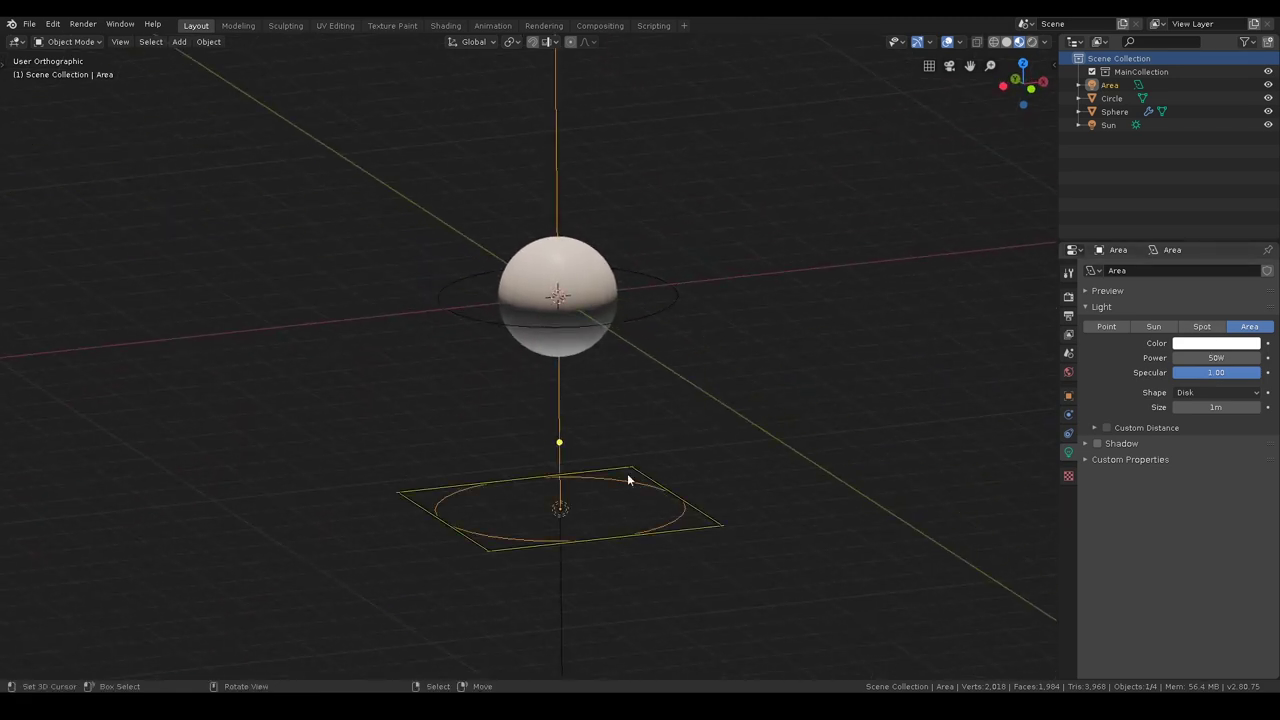
scroll(568, 188, "down", 5)
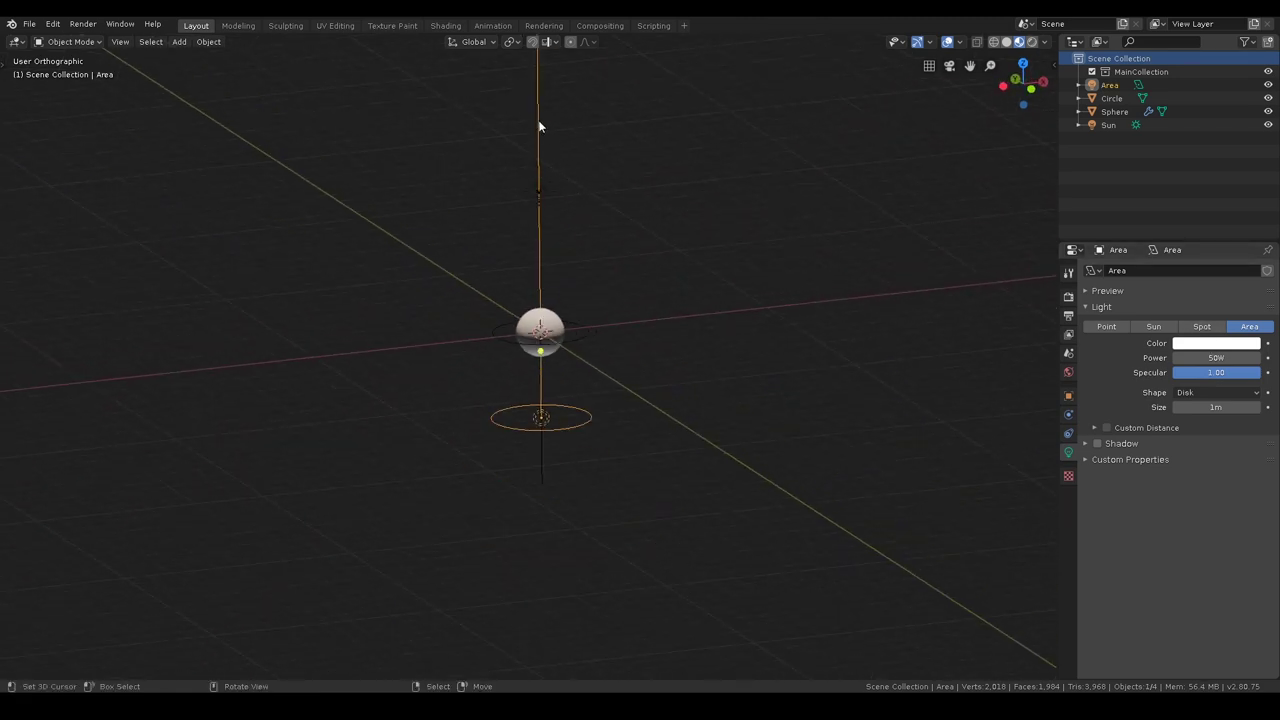
left_click(535, 195)
scroll(560, 271, "up", 5)
left_click(656, 524)
middle_click_drag(674, 517, 565, 571)
scroll(708, 467, "up", 4)
scroll(645, 446, "down", 3)
middle_click_drag(645, 446, 617, 414)
middle_click_drag(751, 465, 651, 440, "shift")
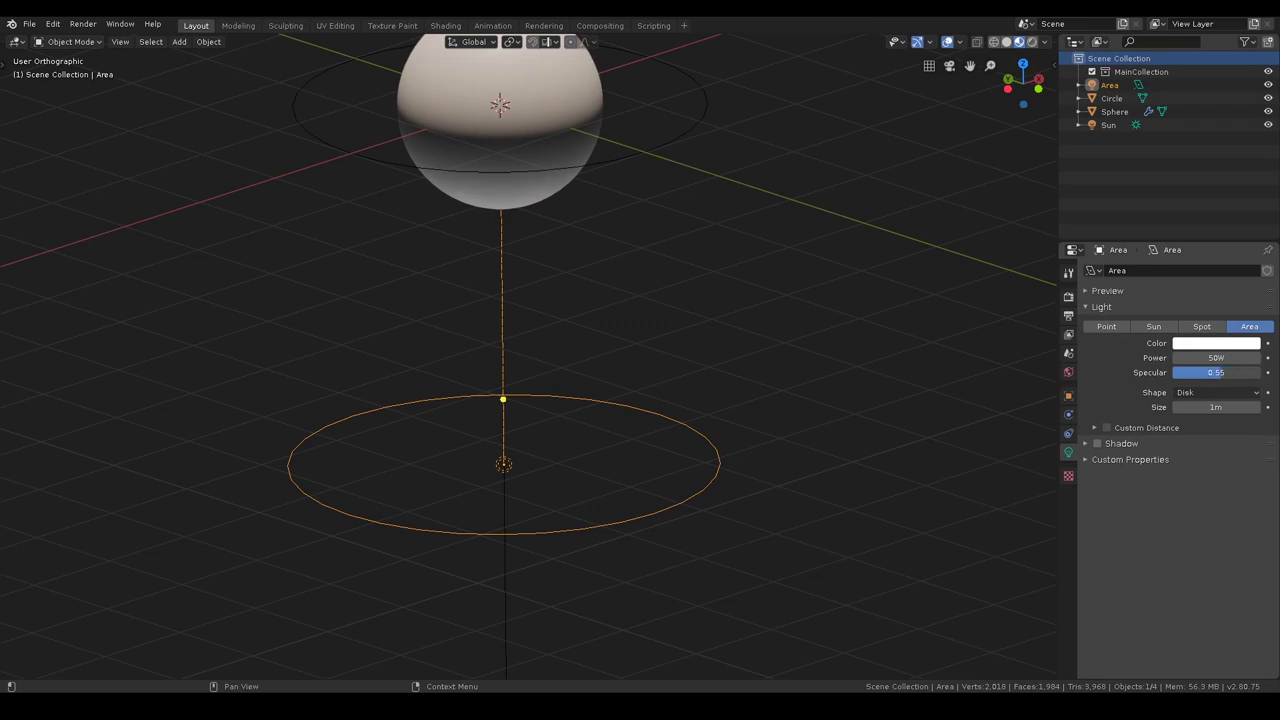
Lower the Area light's Specular to 0.50.
left_click_drag(1216, 372, 1185, 372)
middle_click_drag(610, 228, 541, 139)
scroll(541, 139, "up", 5)
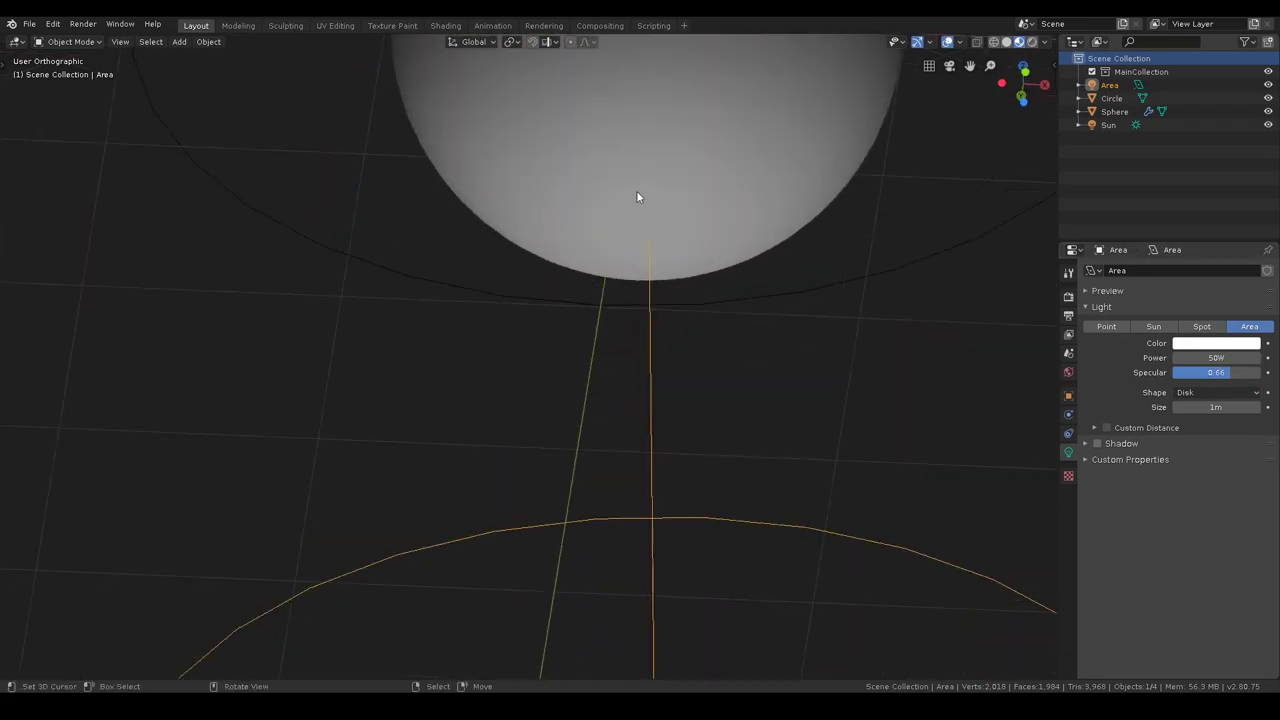
middle_click_drag(754, 190, 621, 351)
scroll(450, 345, "down", 2)
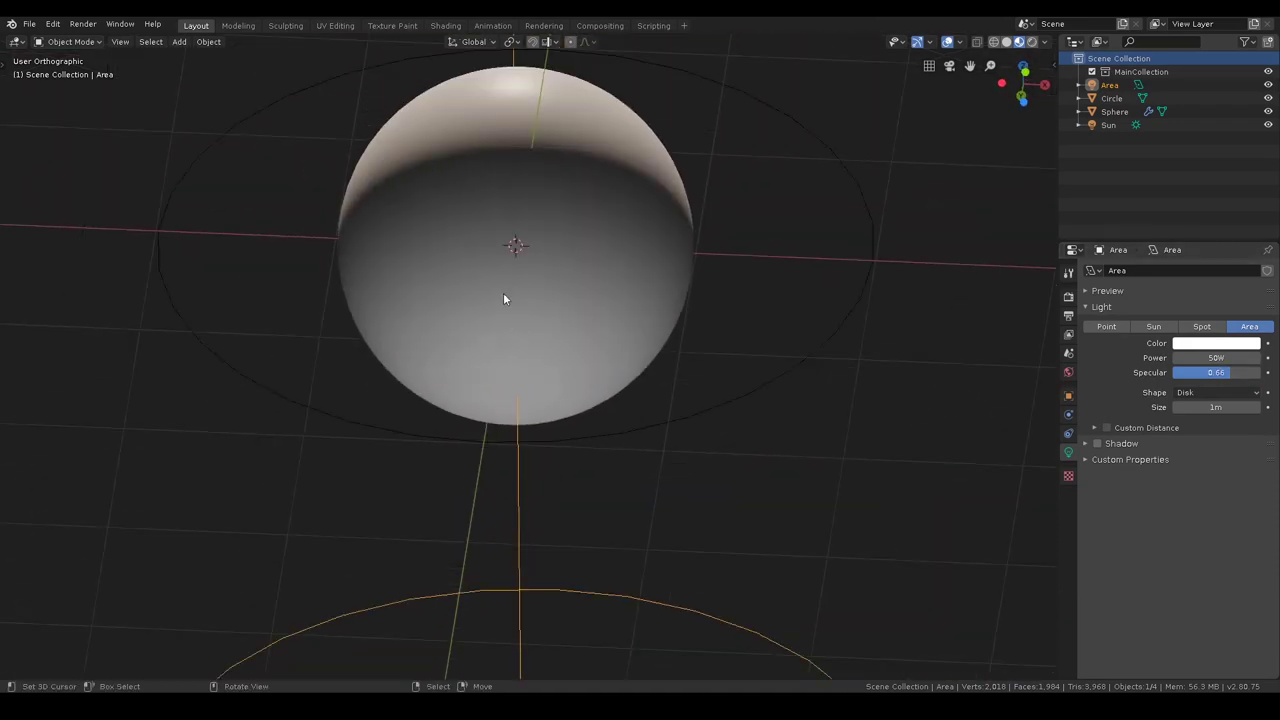
mouse_move(1216, 372)
left_mouse_down()
mouse_move(1238, 372)
mouse_move(1213, 372)
mouse_move(1226, 372)
left_mouse_up()
left_click(1227, 372)
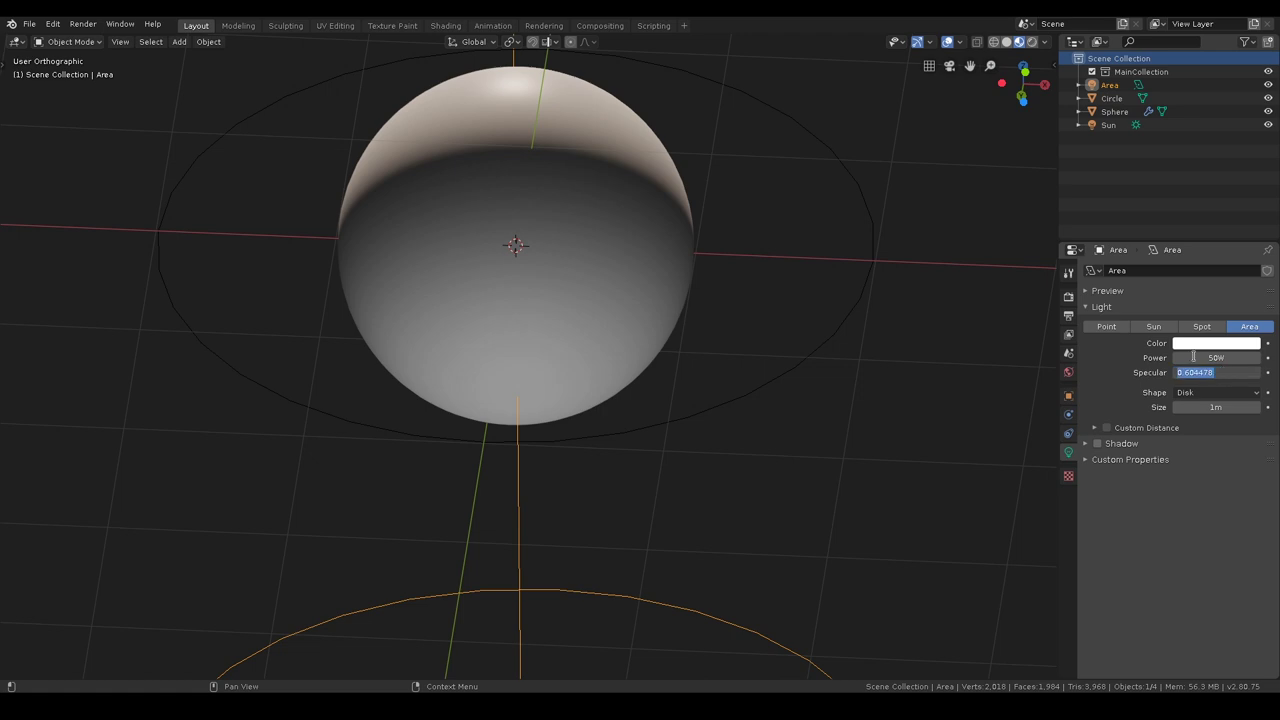
key("Return")
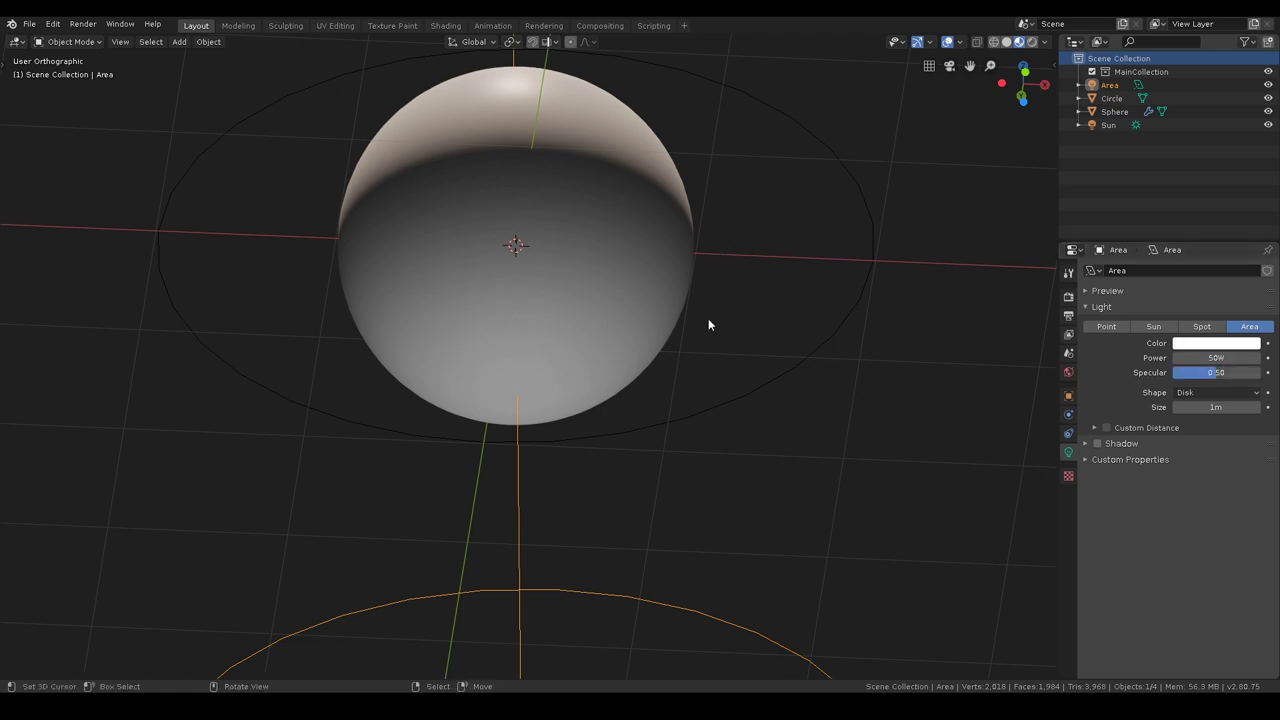
middle_click_drag(698, 332, 691, 417)
scroll(614, 386, "down", 5)
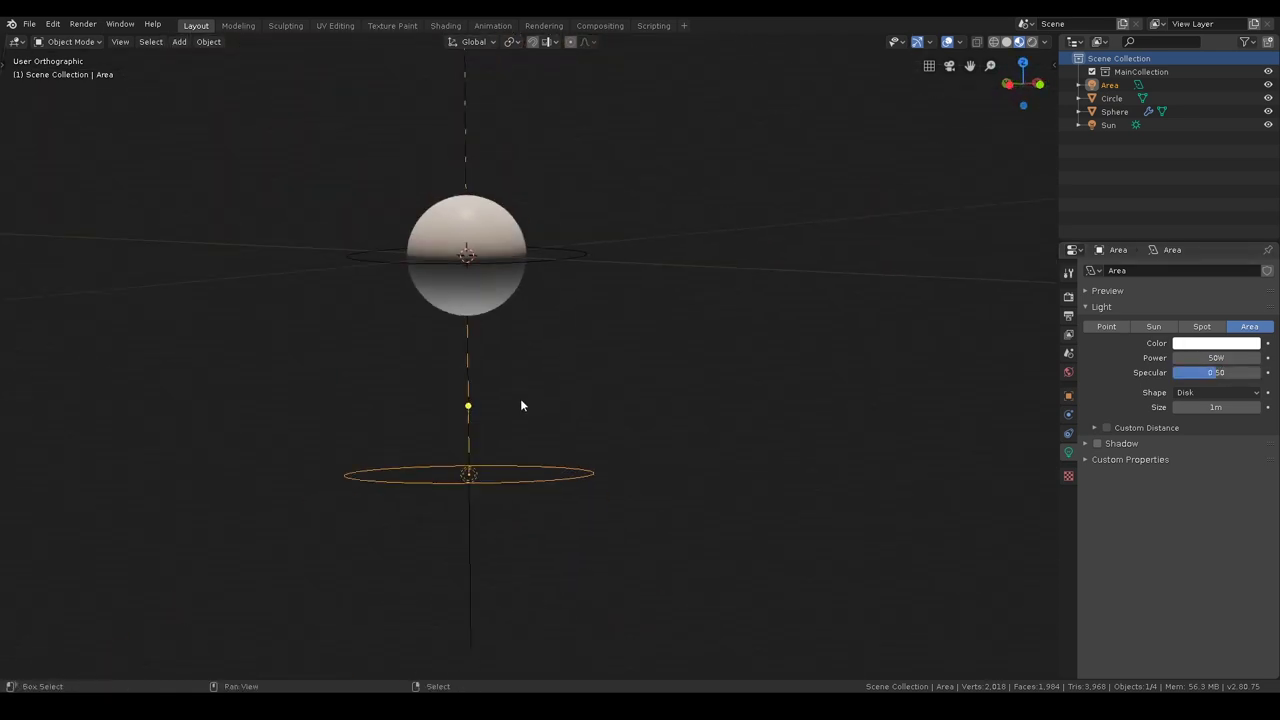
middle_click_drag(523, 406, 678, 362)
left_click(678, 362)
middle_click_drag(666, 291, 611, 363)
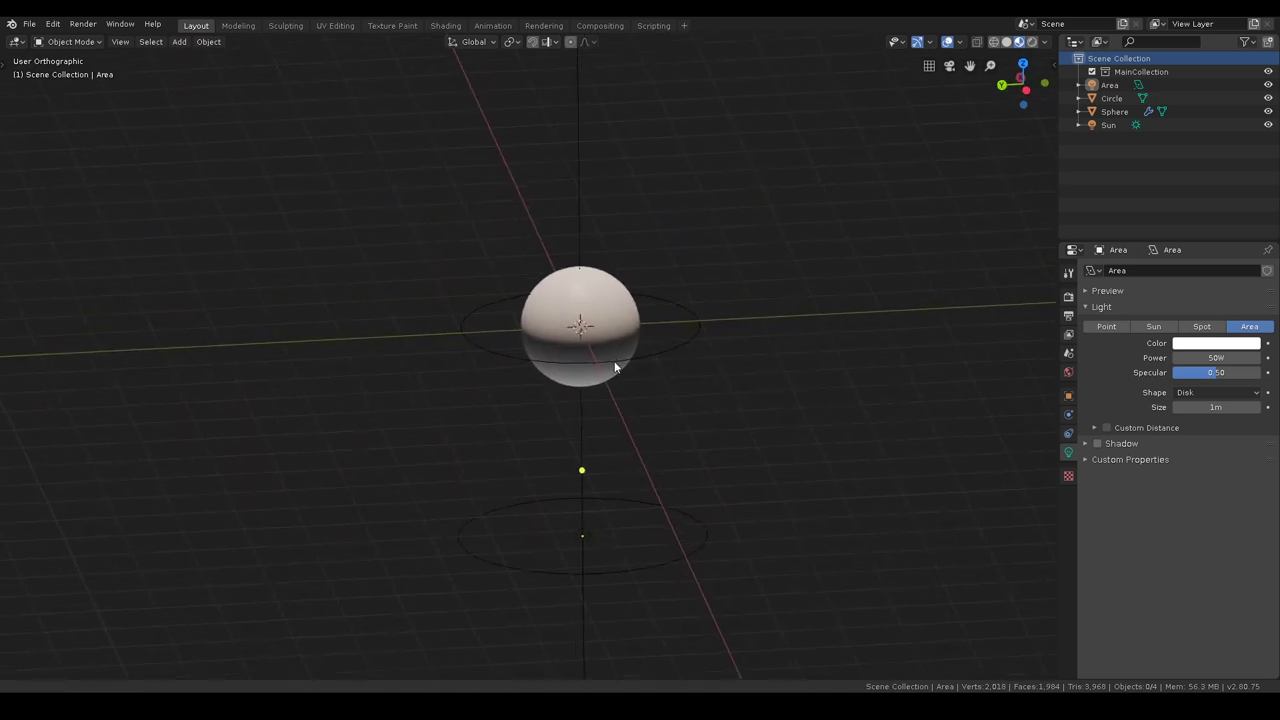
scroll(614, 366, "down", 2)
scroll(612, 372, "down", 2)
left_click(546, 216)
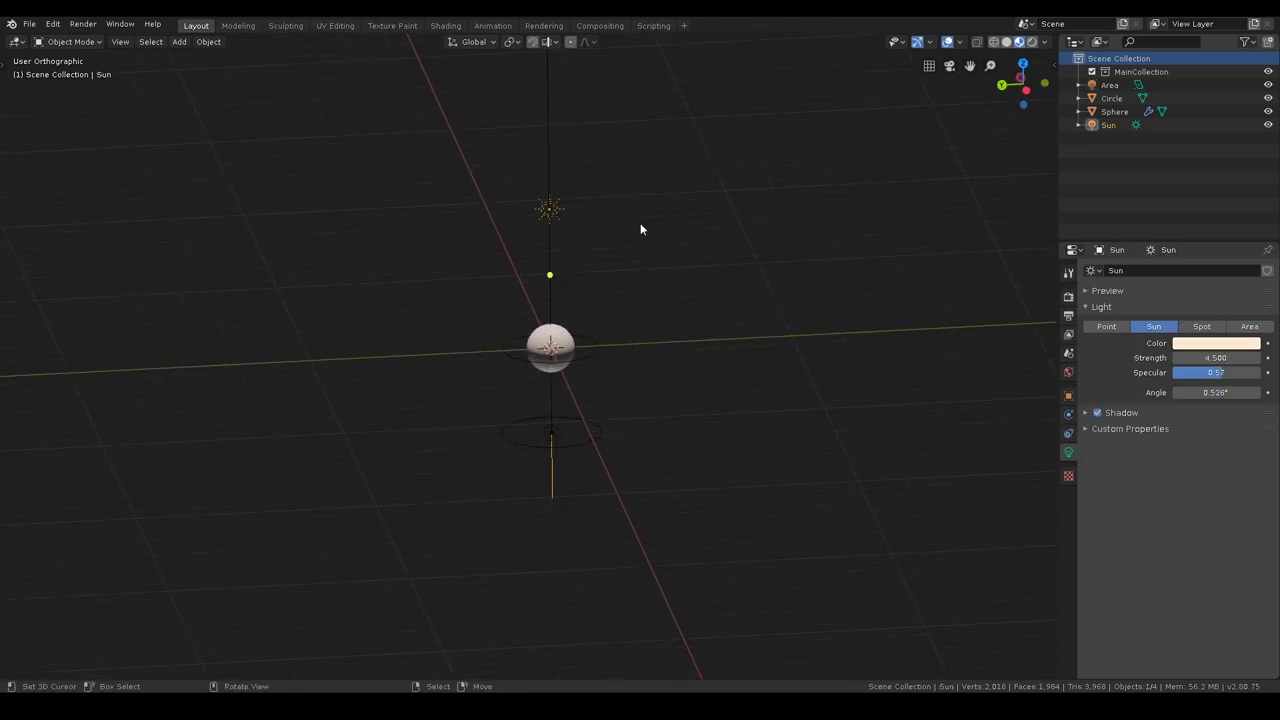
key("g")
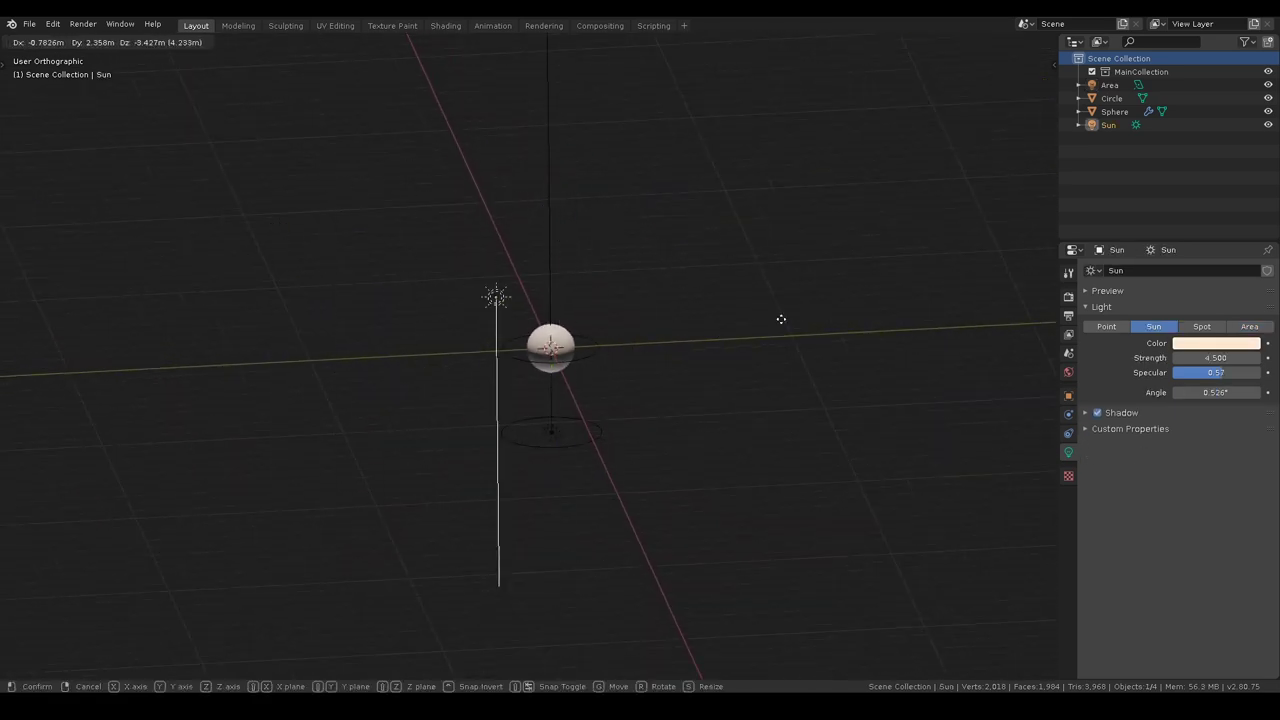
right_click(640, 253)
middle_click_drag(647, 341, 560, 250)
scroll(553, 191, "up", 4)
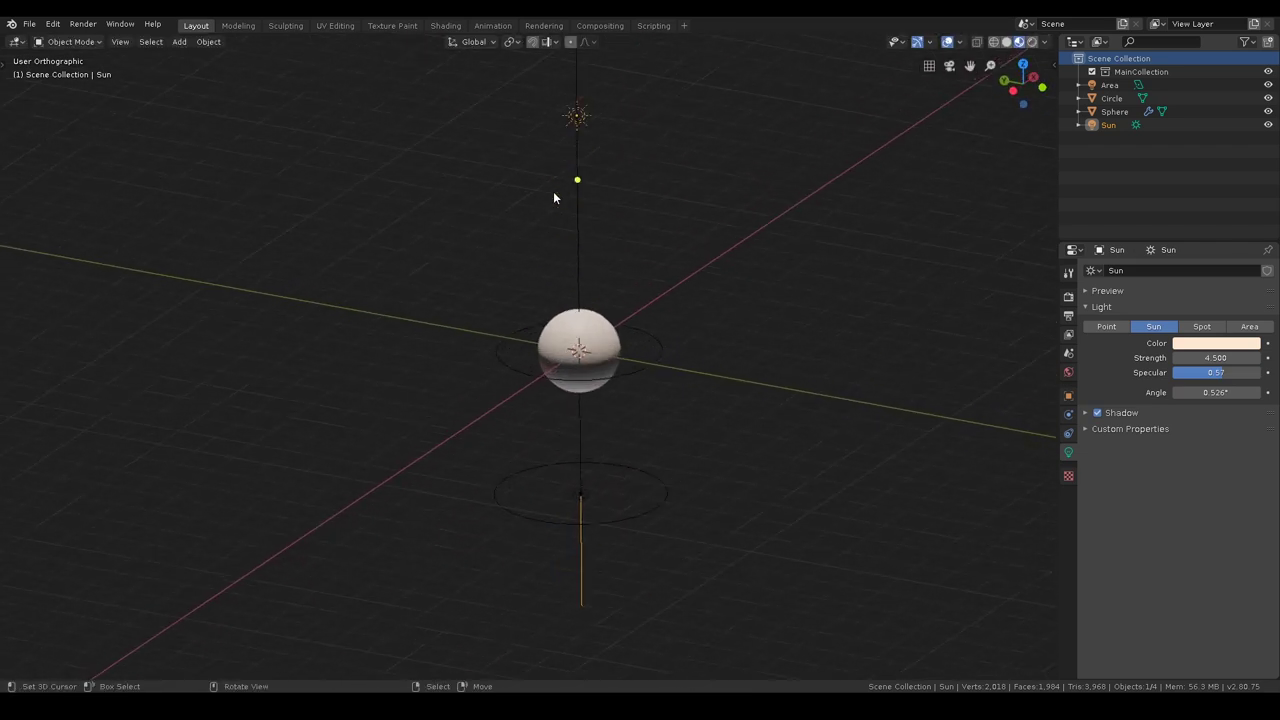
scroll(600, 135, "down", 3)
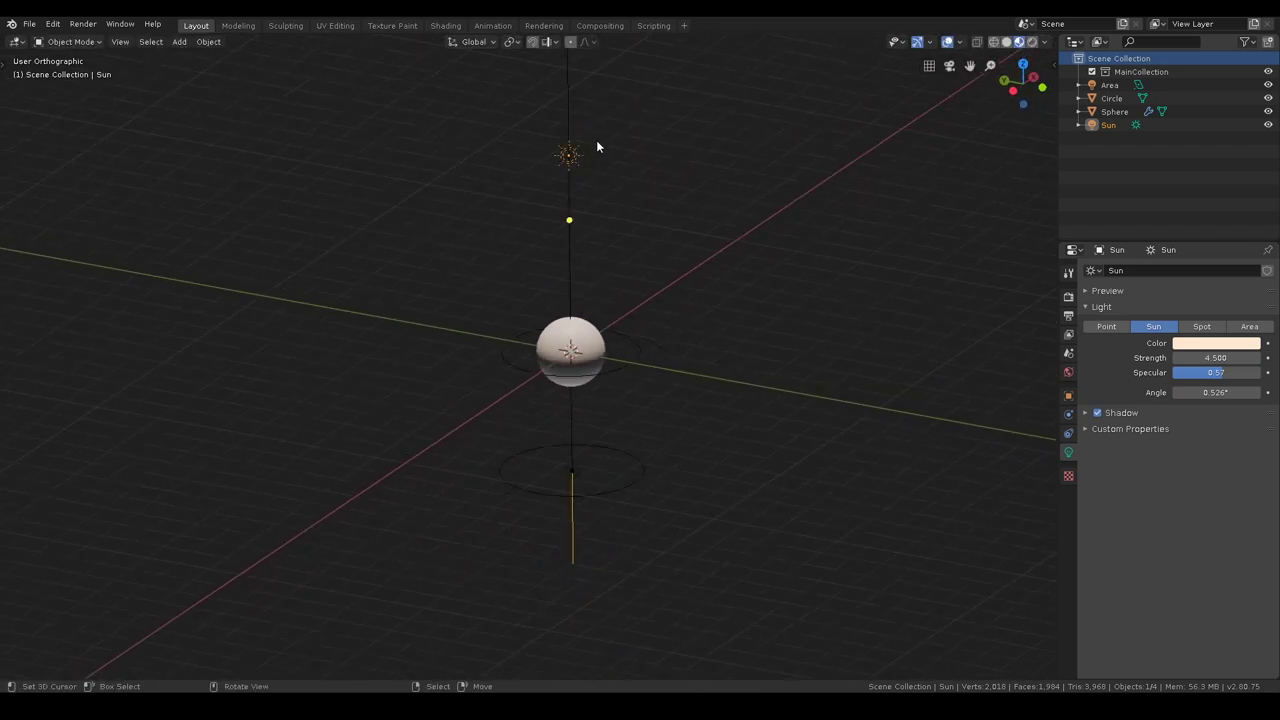
left_click(623, 369)
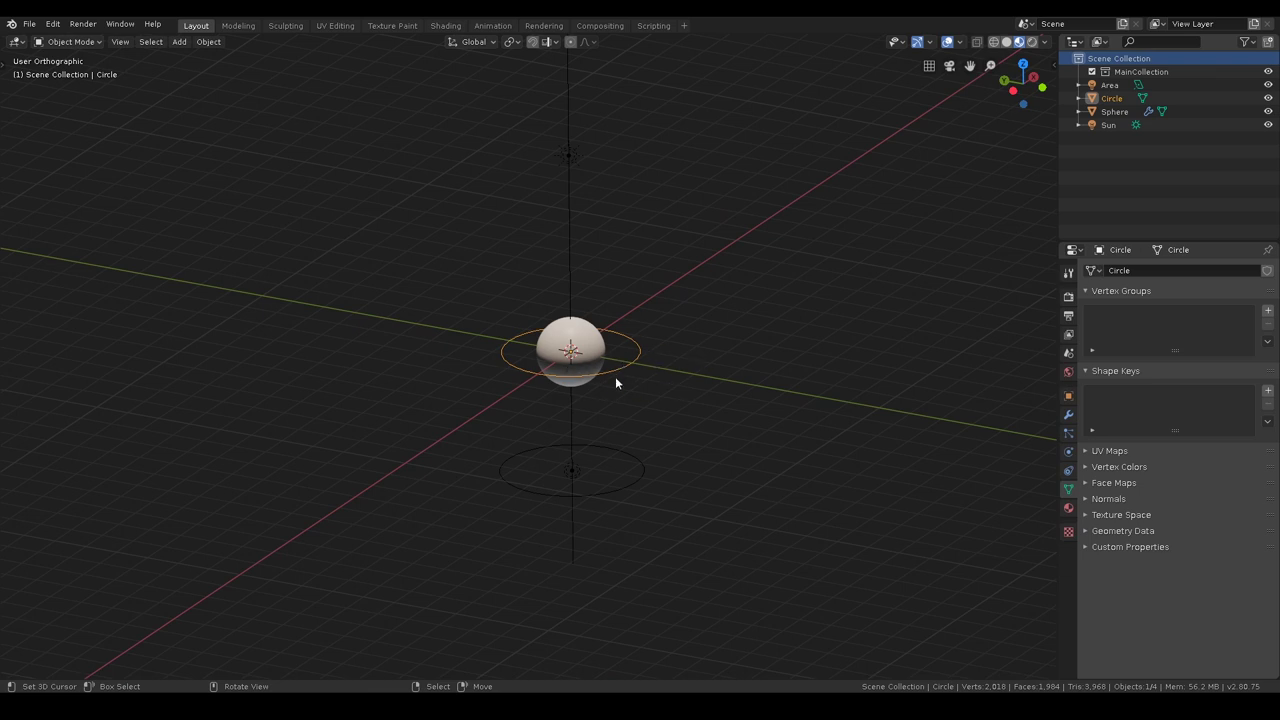
Parent the Area light to the Circle with Ctrl+P, Object.
left_click(643, 460)
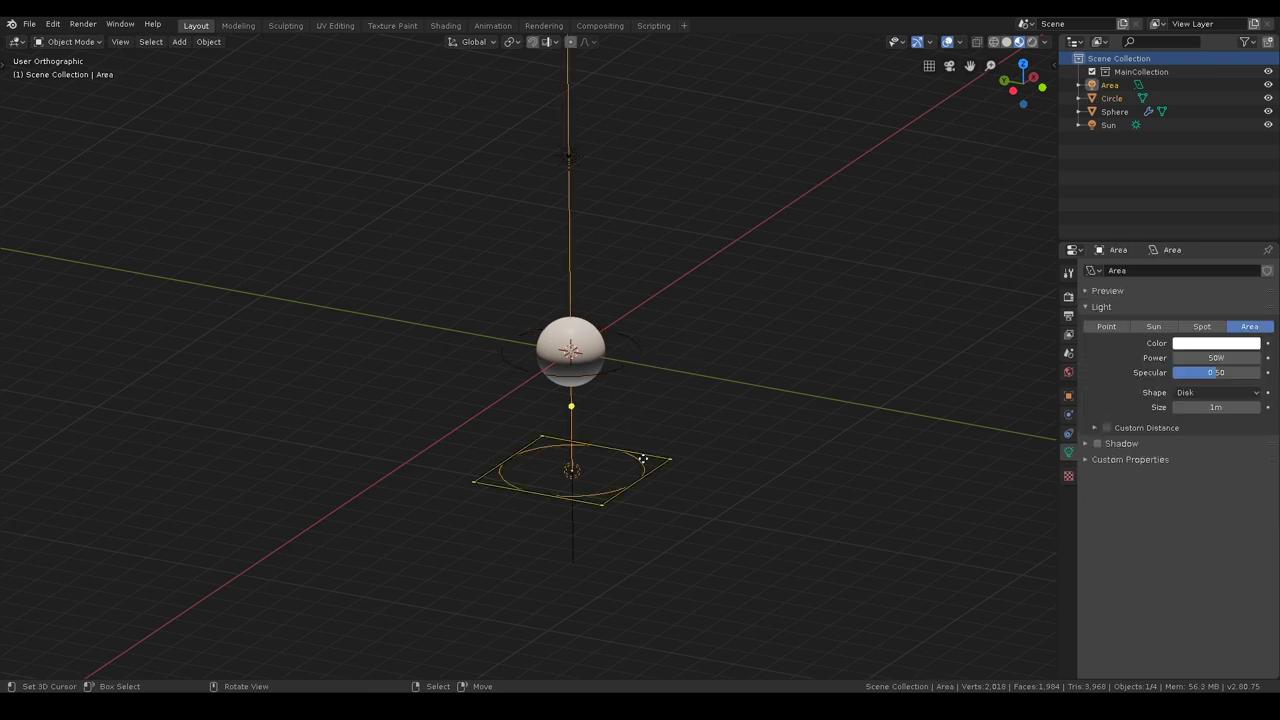
left_click(637, 355, "shift")
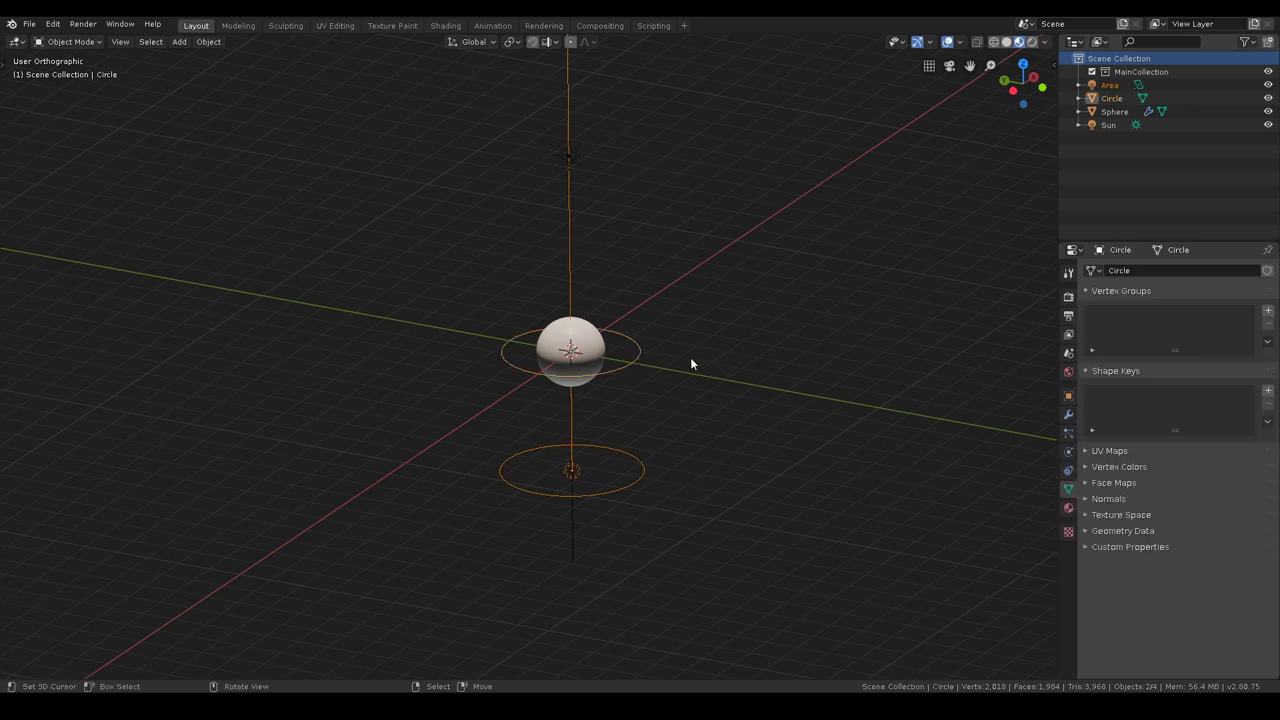
key("alt+a")
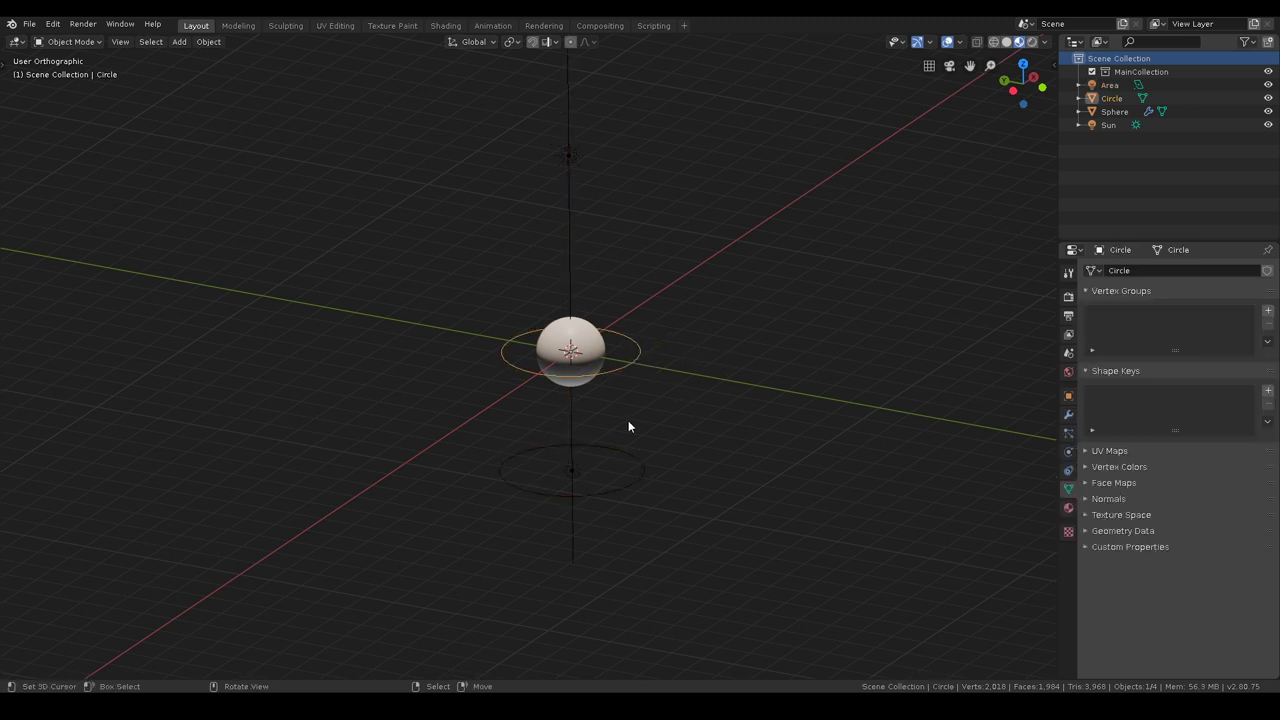
left_click(625, 486, "shift")
left_click(626, 363, "shift")
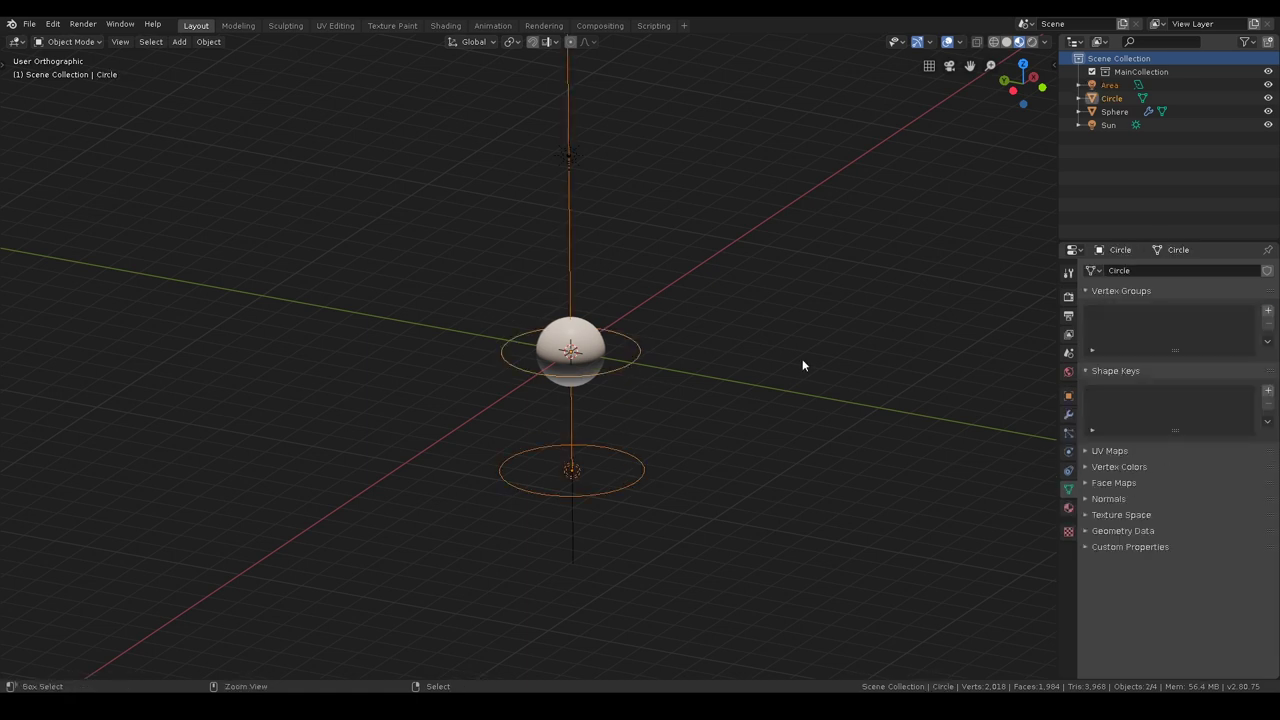
key("ctrl+p")
key("ctrl+p")
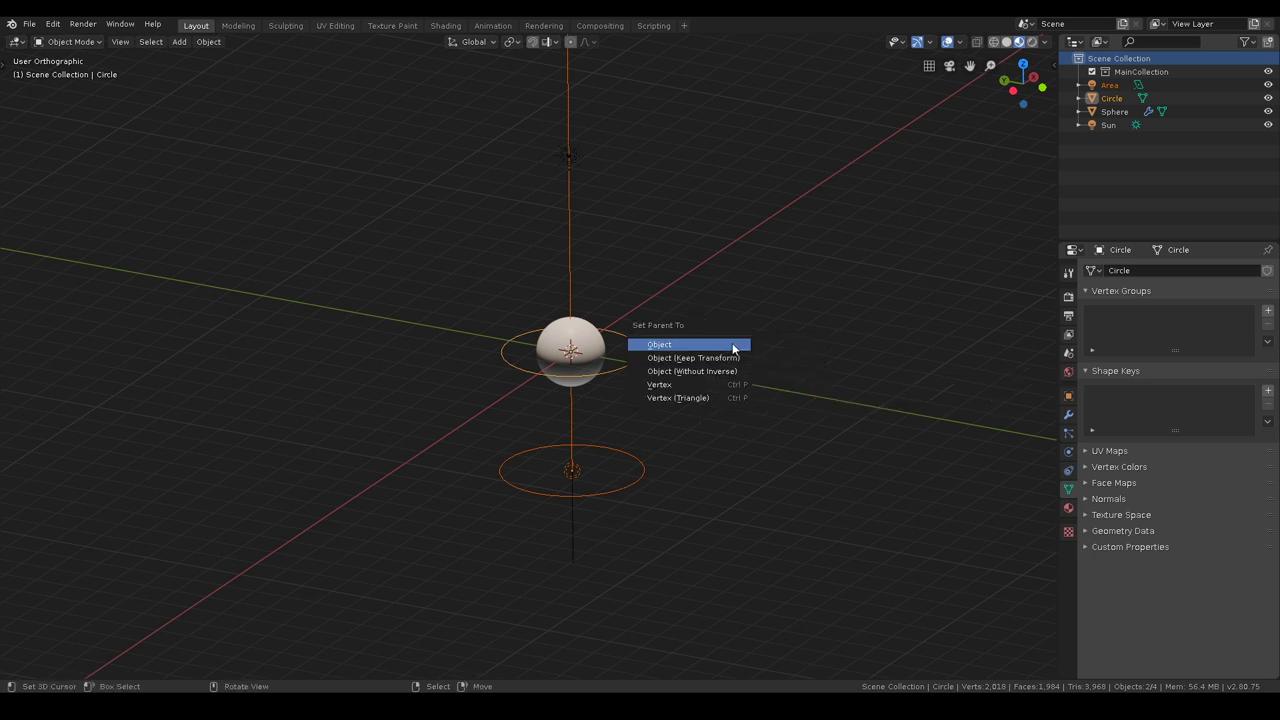
left_click(732, 346)
Parent the Sun to the Circle as well.
left_click(637, 356)
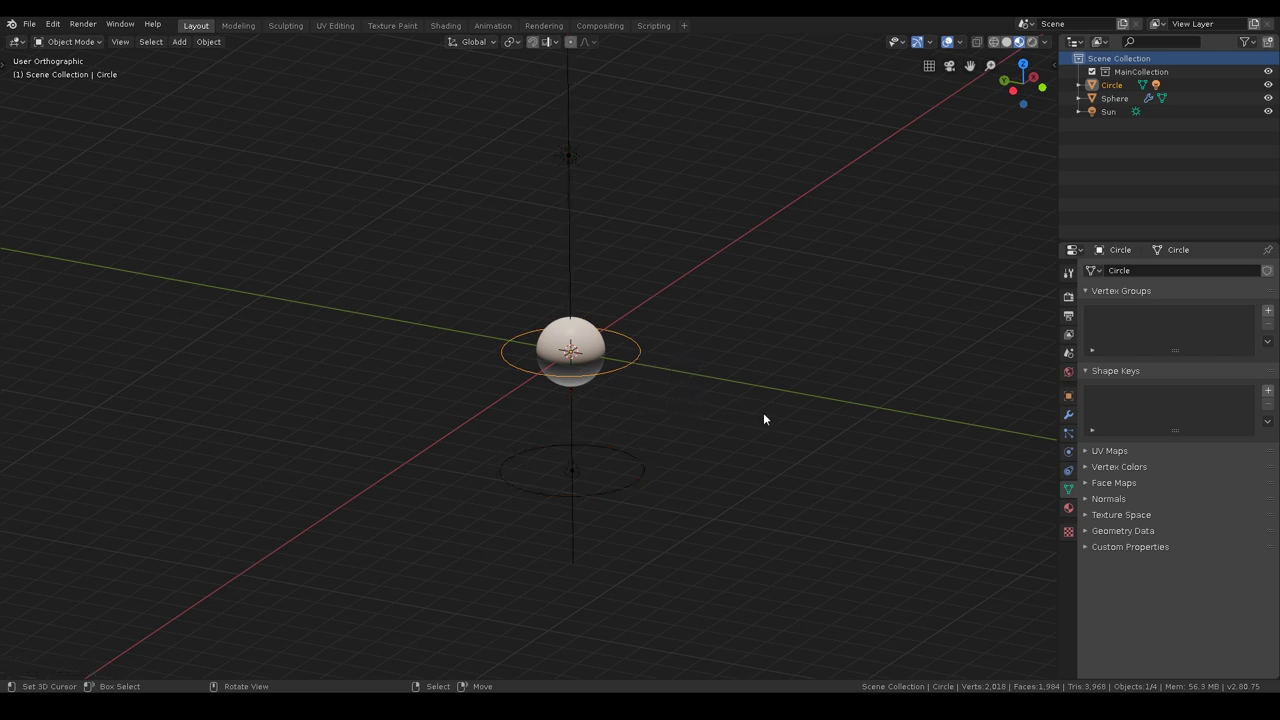
key("r")
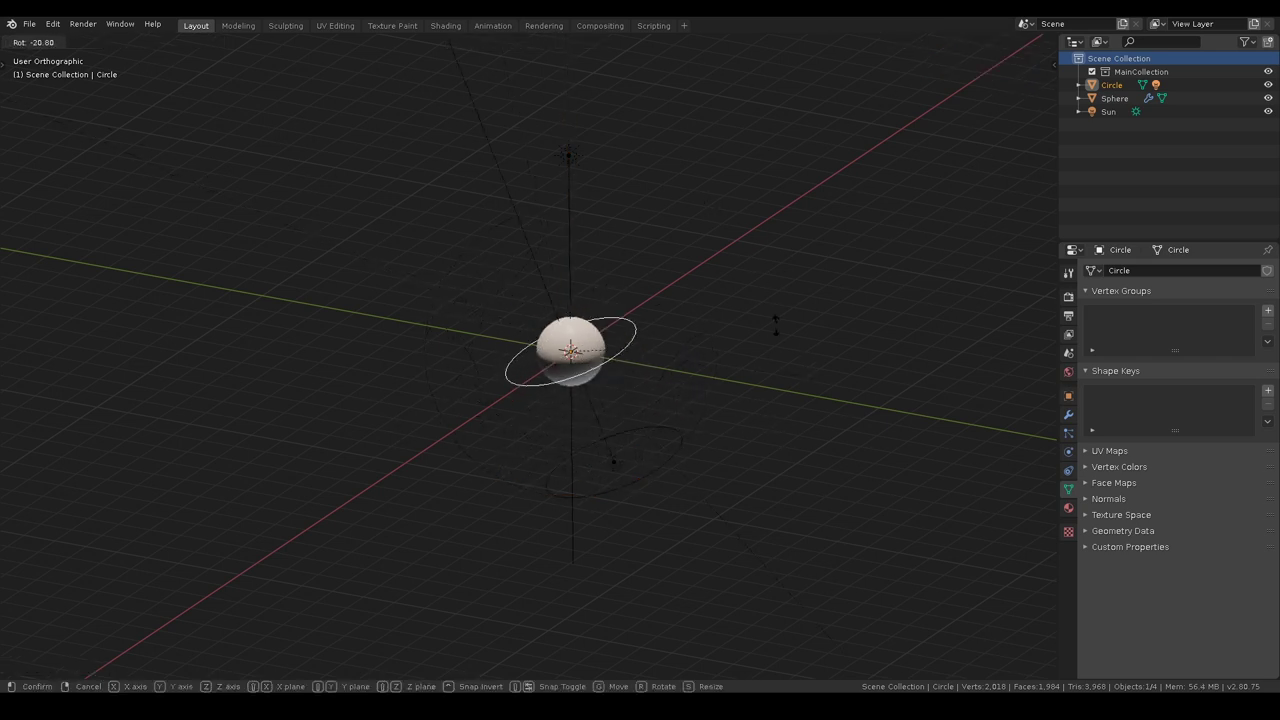
right_click(603, 481)
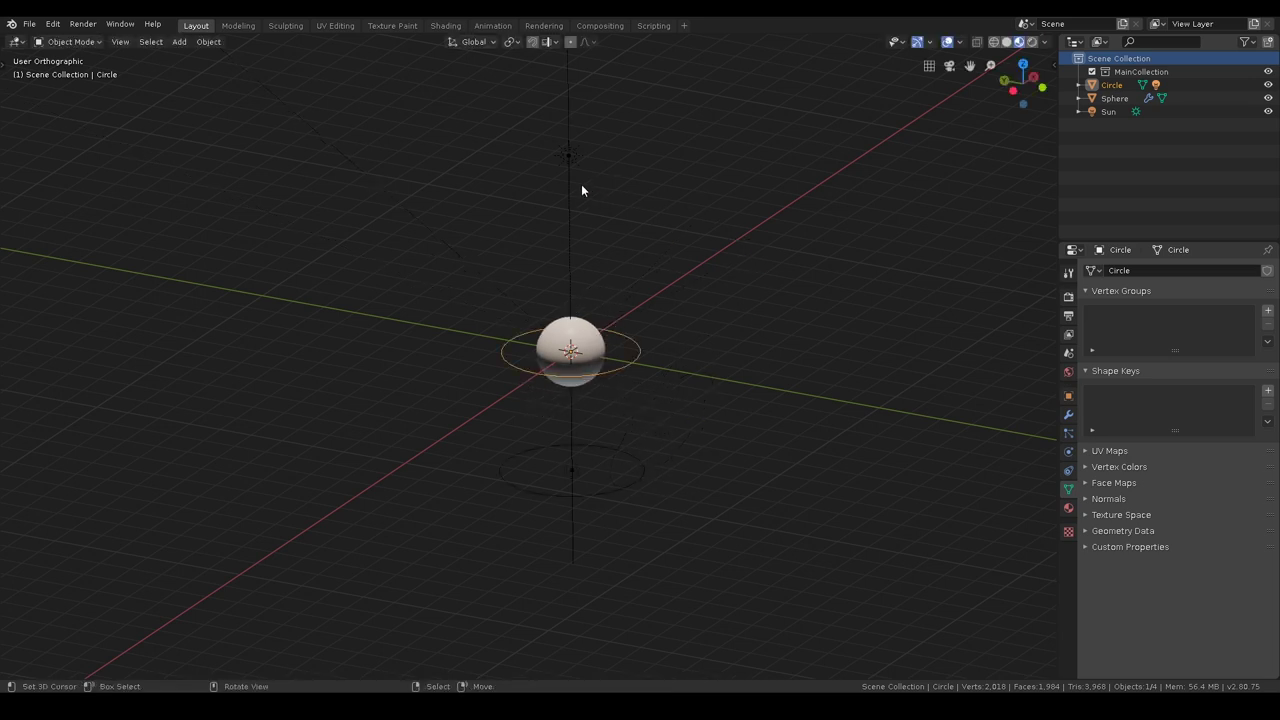
left_click(572, 158)
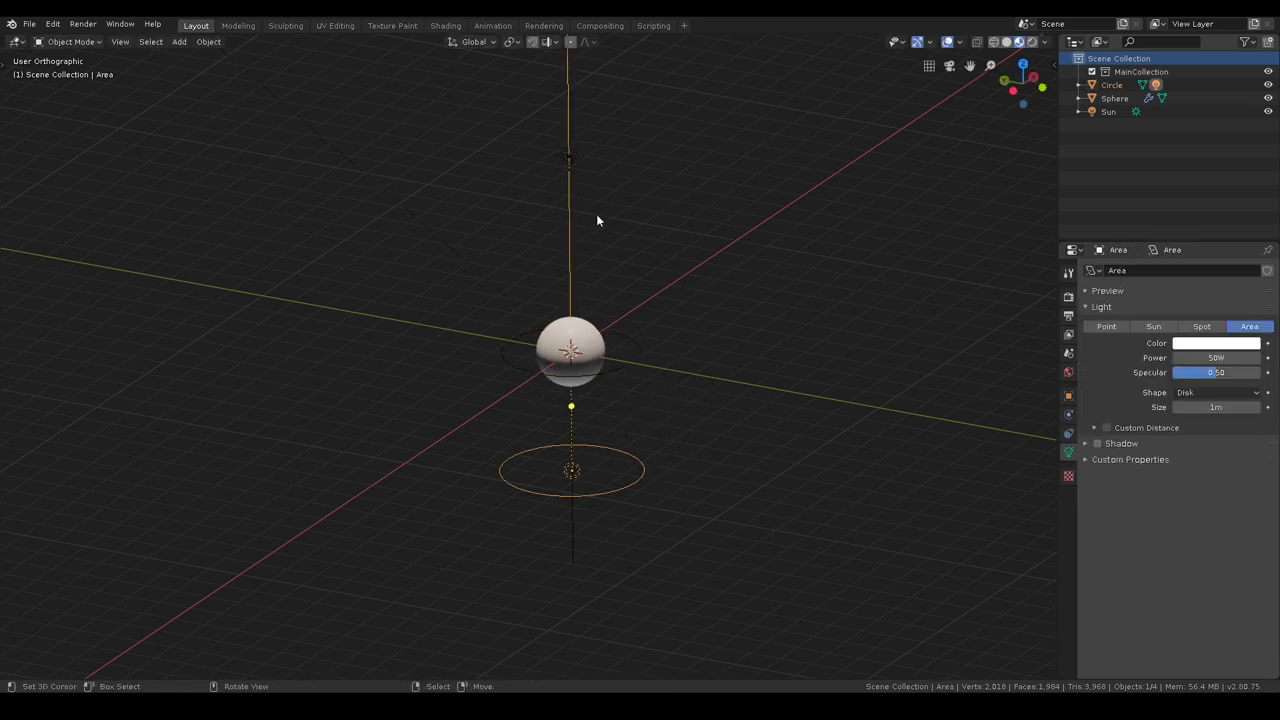
left_click(640, 352, "shift")
key("ctrl+p")
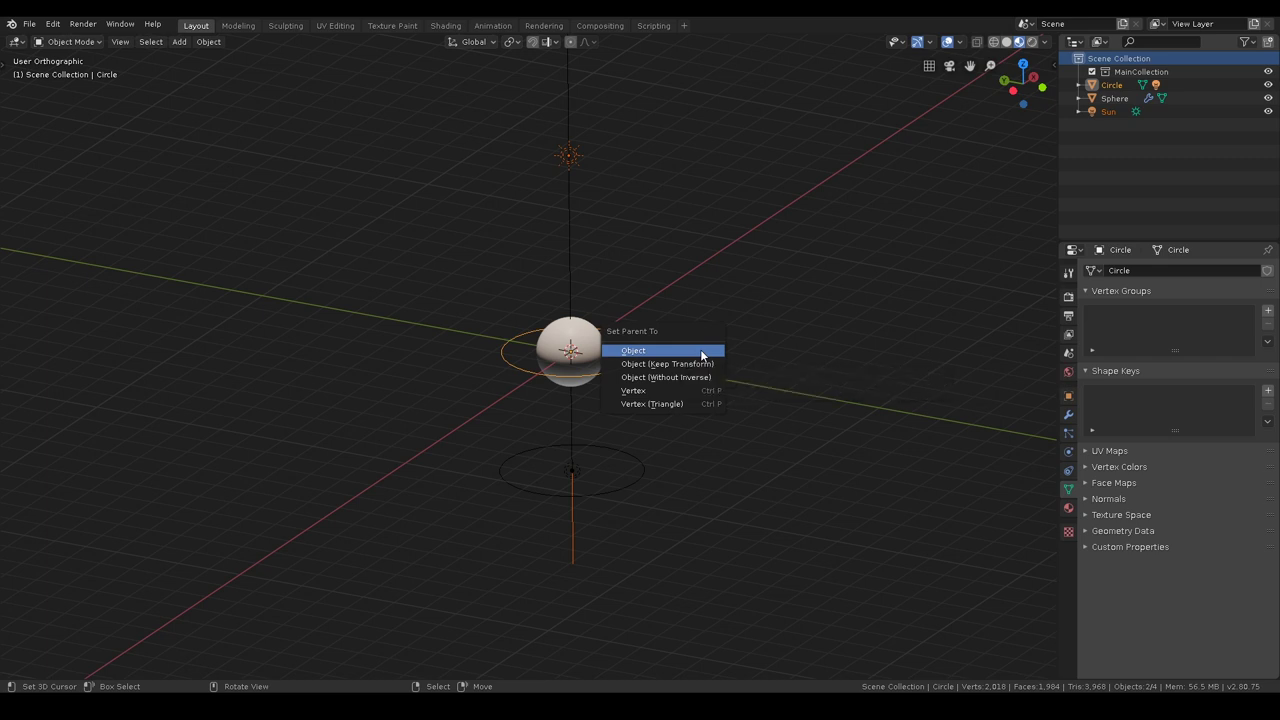
left_click(702, 350)
Rotate the Circle so its parented lights swing with it, then select the Sphere.
middle_click_drag(542, 506, 634, 489)
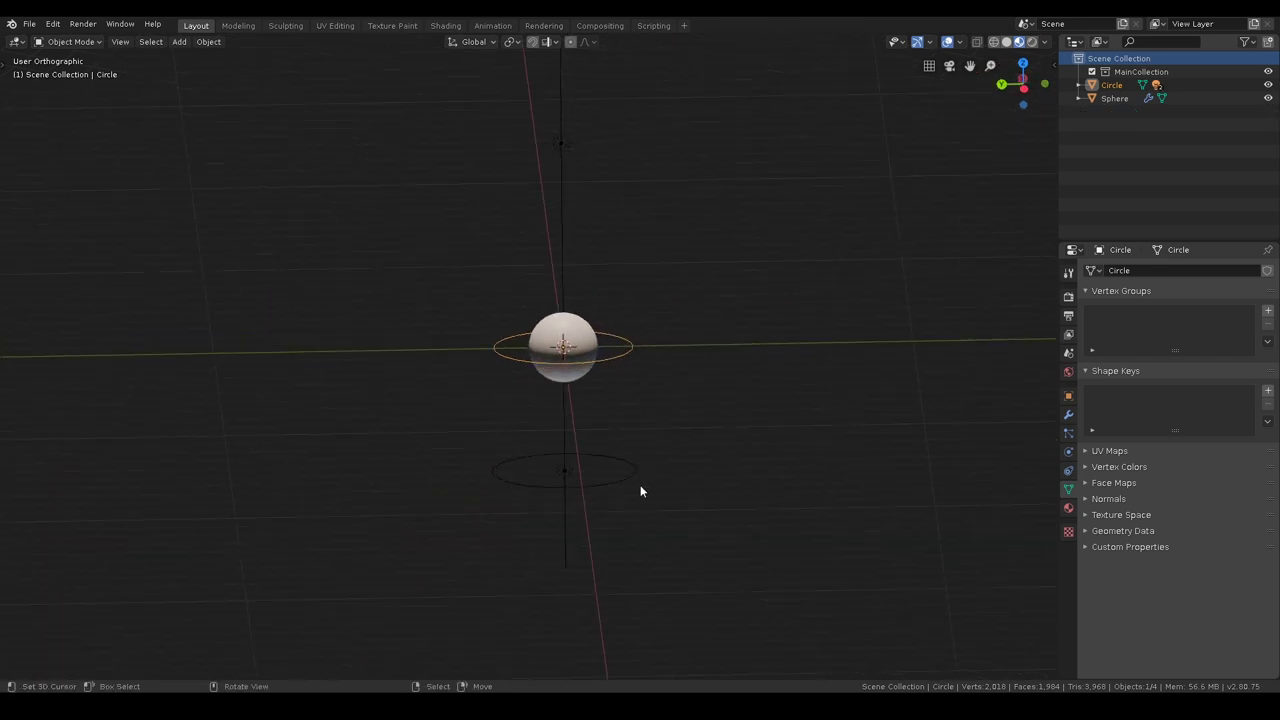
key("r")
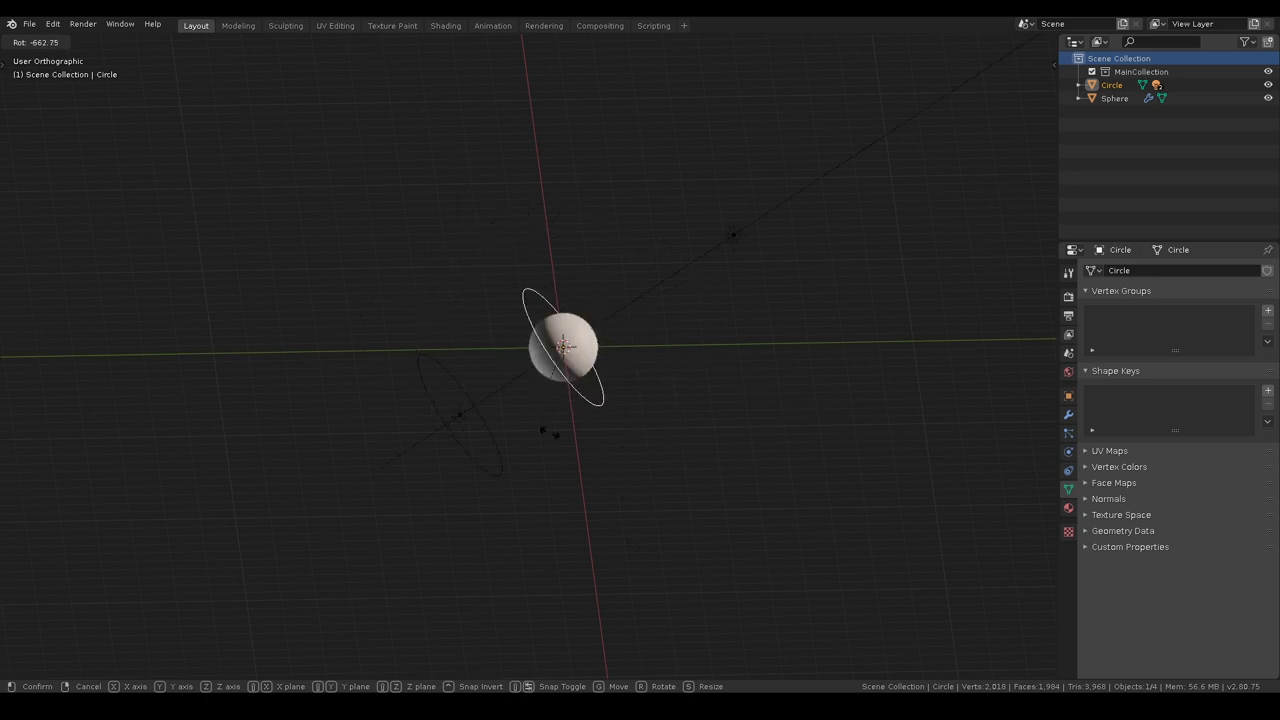
left_click(668, 402)
middle_click_drag(668, 402, 609, 409)
left_click(671, 394)
scroll(700, 400, "down", 5)
scroll(550, 425, "up", 4)
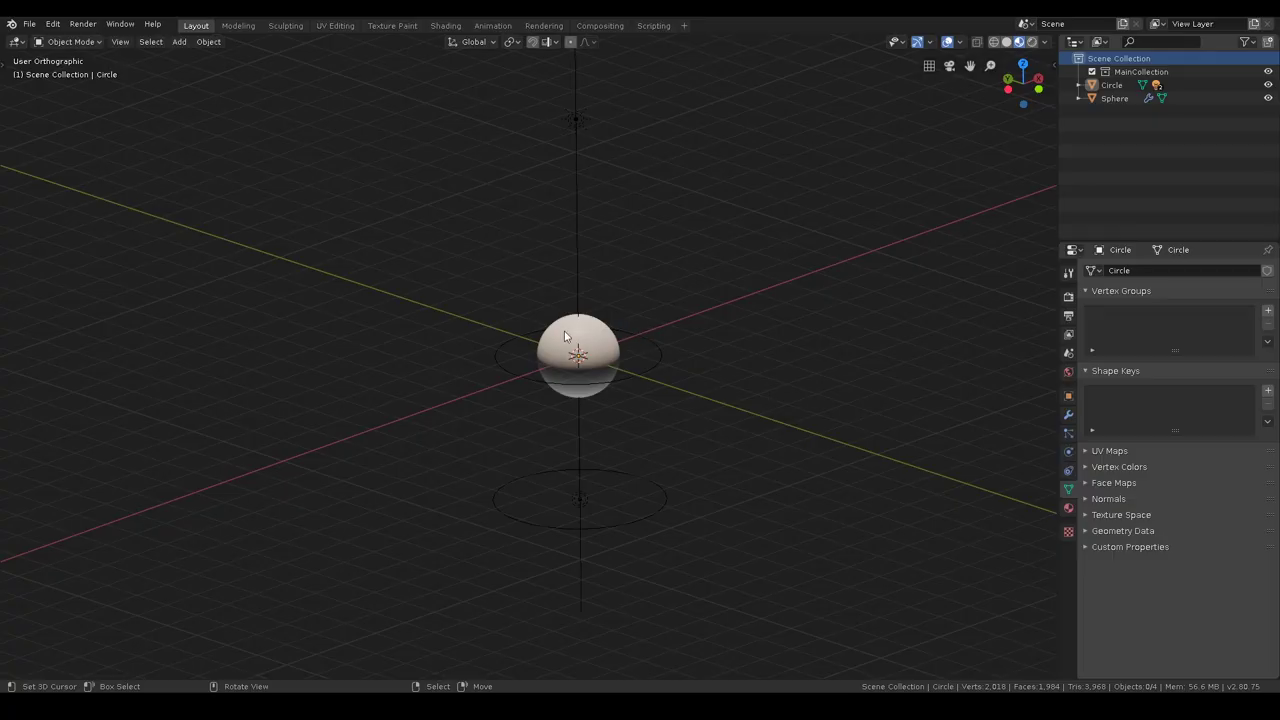
scroll(600, 357, "up", 2)
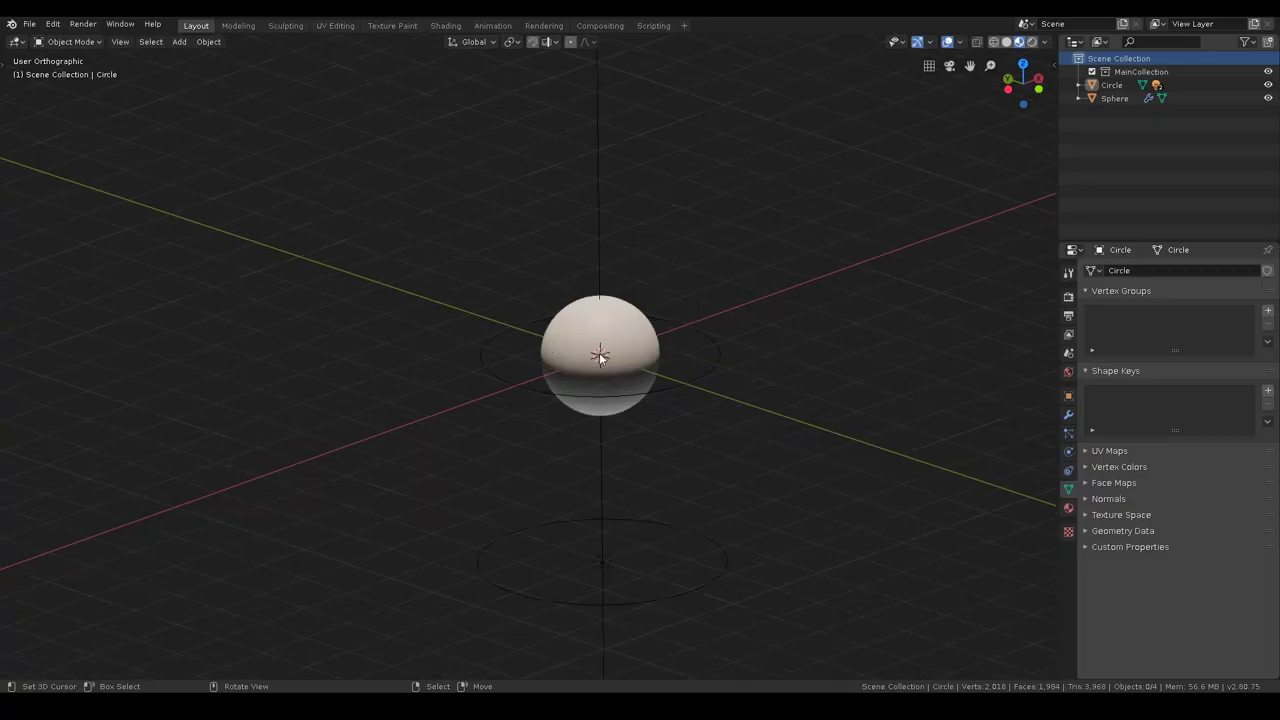
mouse_move(697, 388)
middle_mouse_down()
mouse_move(680, 351)
mouse_move(626, 360)
mouse_move(688, 400)
middle_mouse_up()
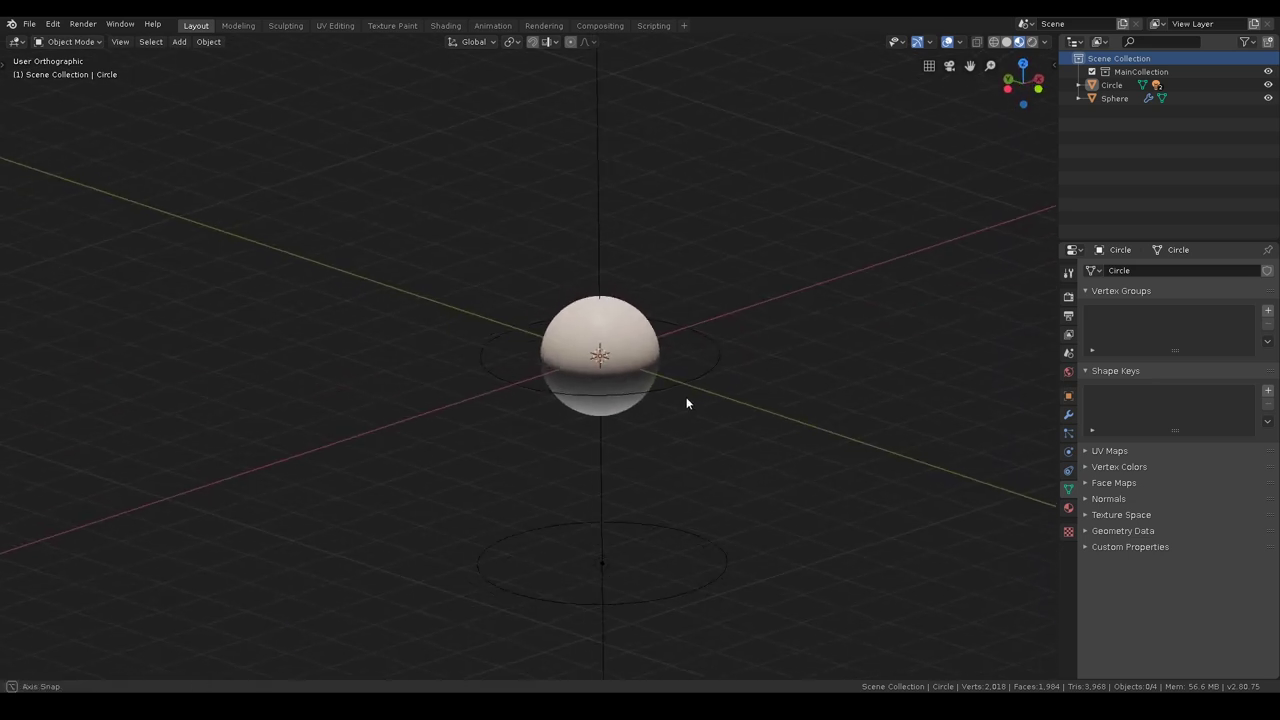
scroll(680, 375, "up", 3)
middle_click_drag(720, 343, 531, 326, "shift")
left_click(495, 312)
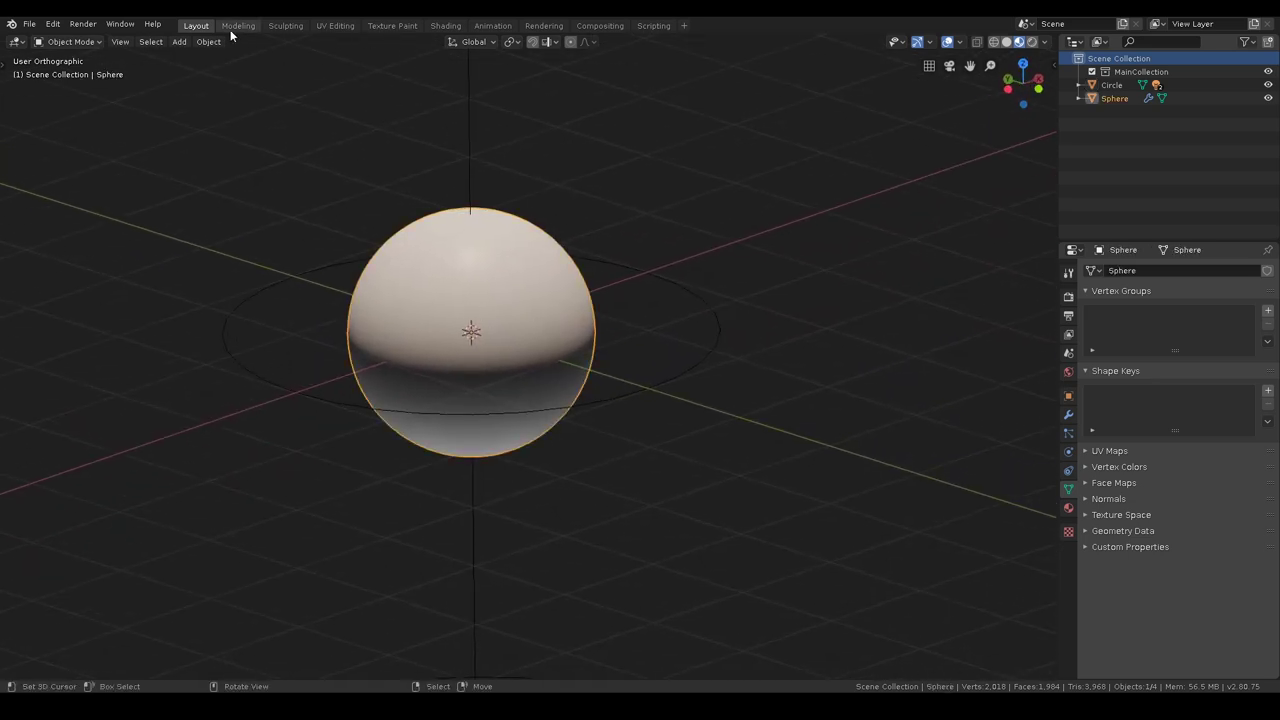
In the Shading workspace, enable Scene World and Scene Lights and hide overlays.
left_click(446, 26)
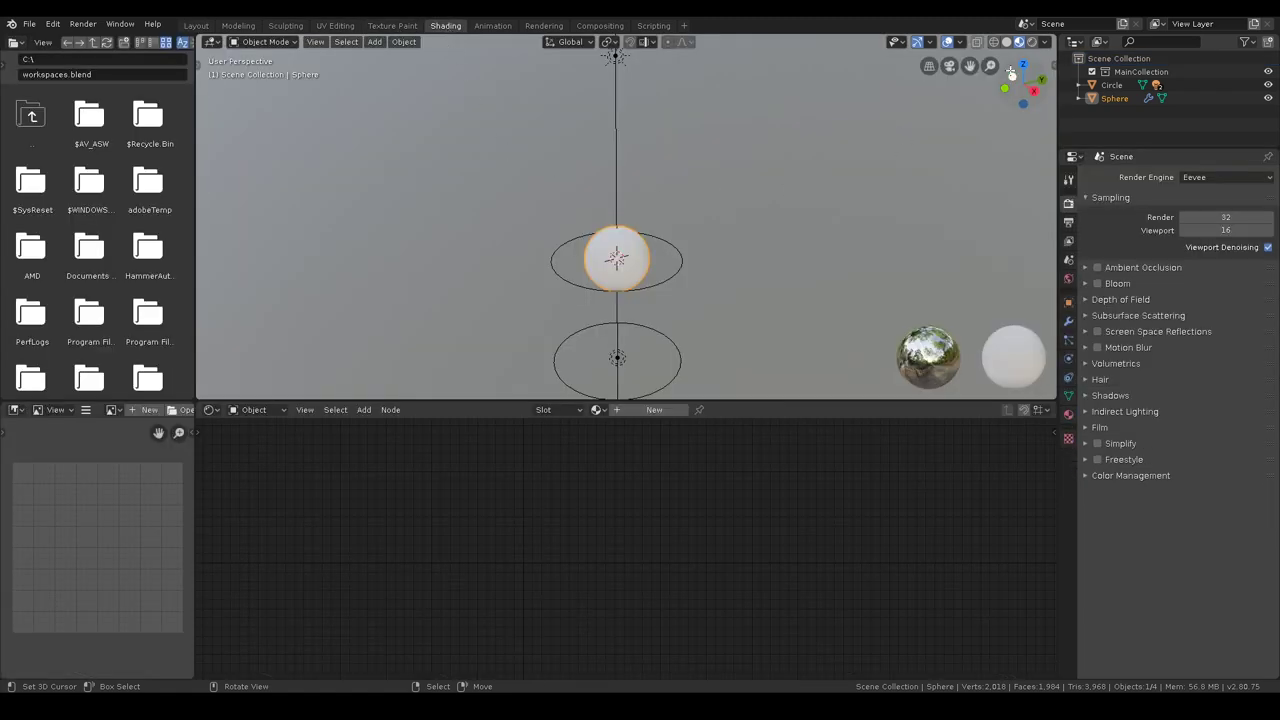
left_click(1049, 42)
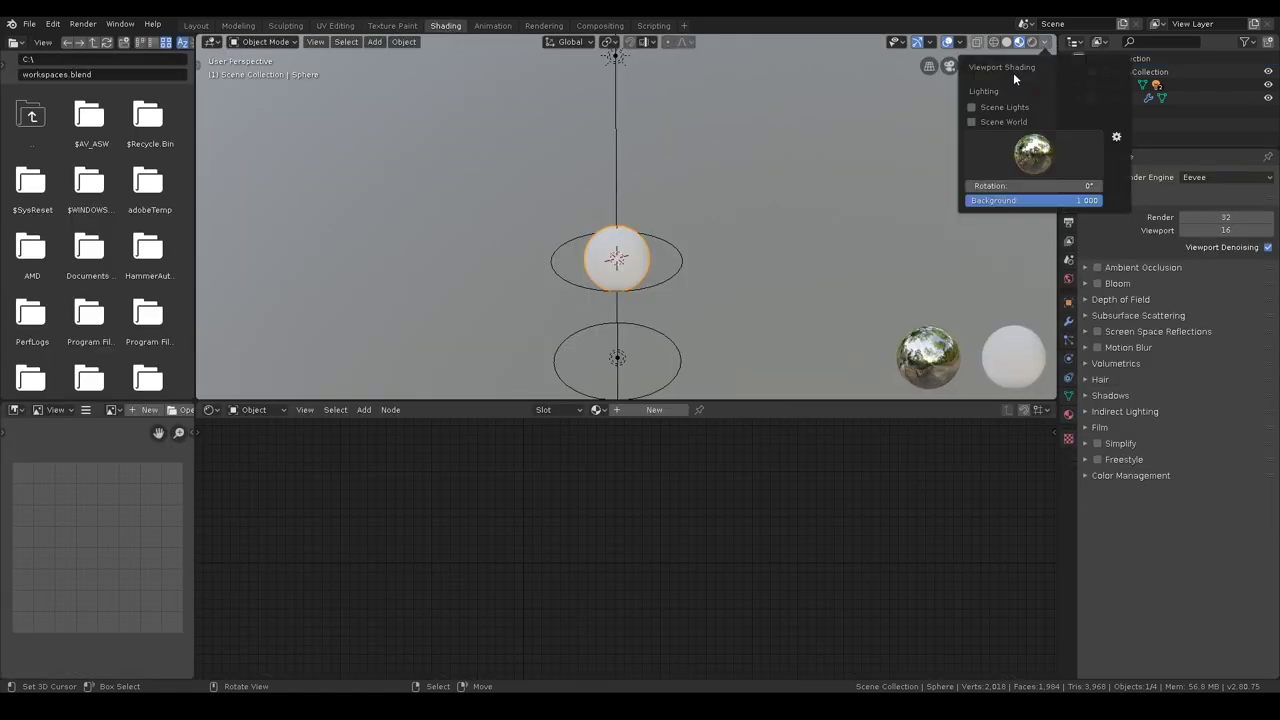
left_click(971, 122)
left_click(971, 107)
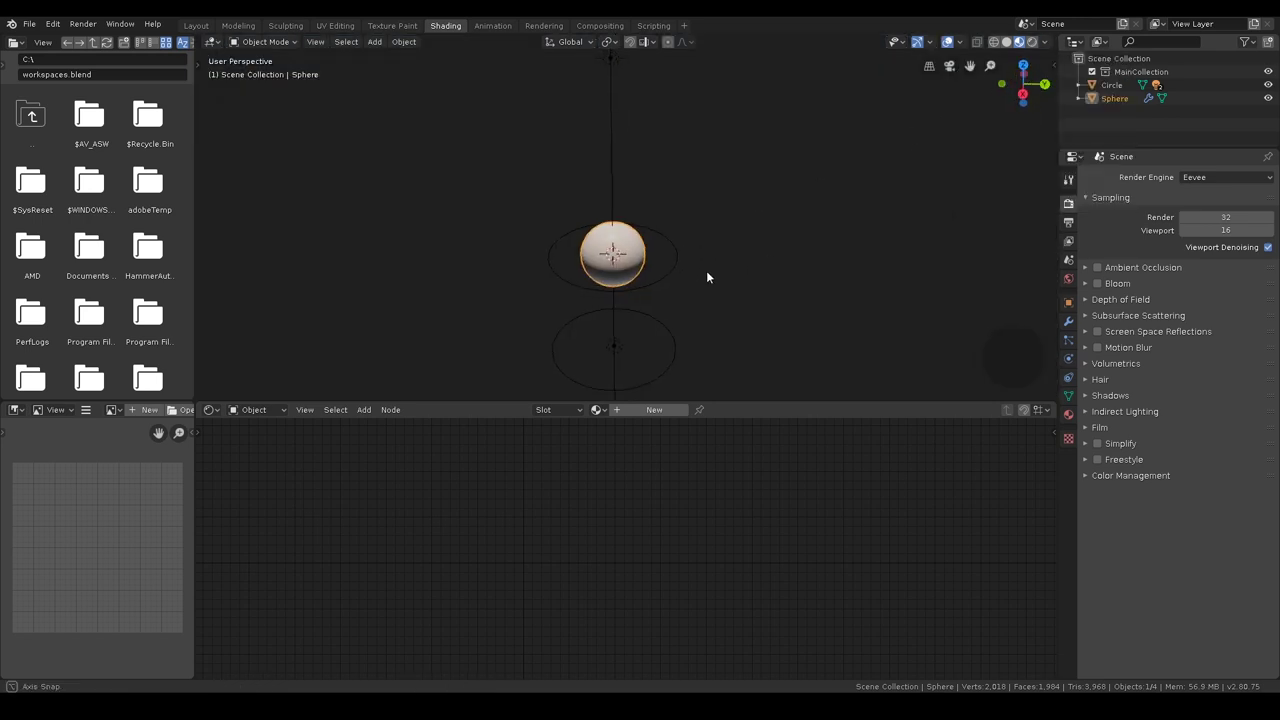
scroll(715, 277, "up", 5)
scroll(731, 234, "down", 3, "shift")
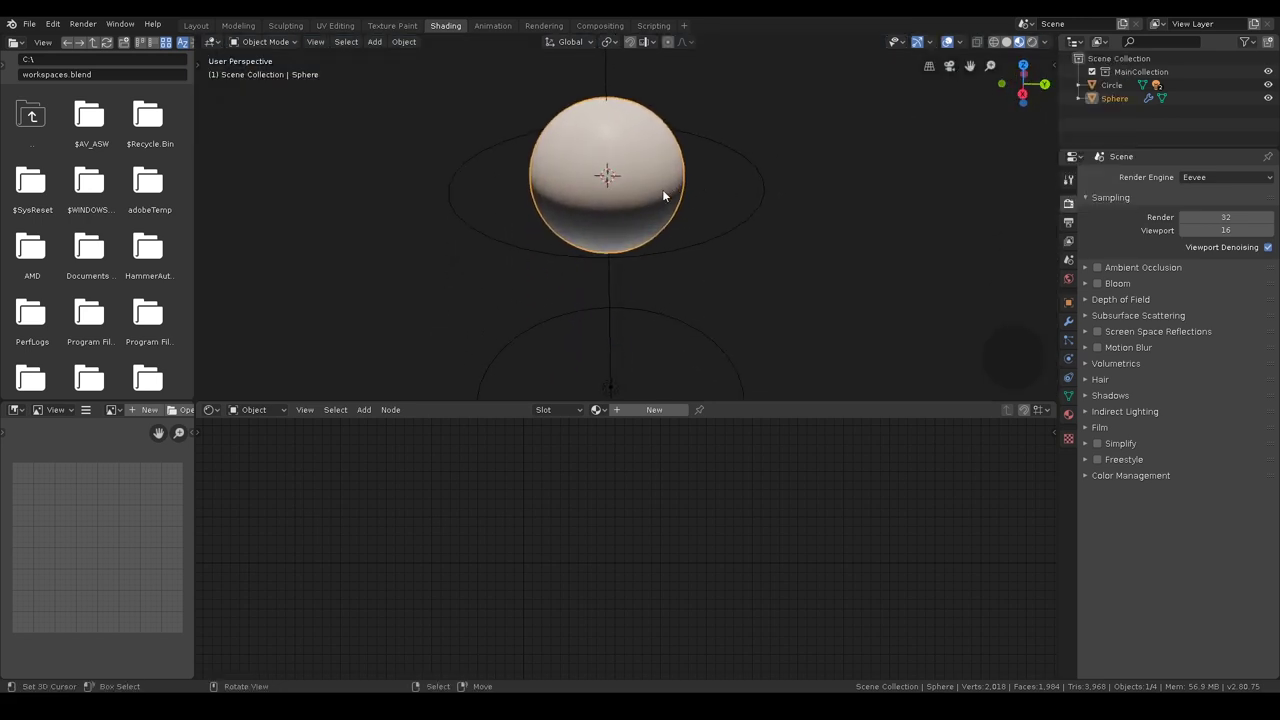
left_click(947, 41)
mouse_move(660, 214)
middle_mouse_down()
mouse_move(634, 137)
mouse_move(680, 253)
mouse_move(783, 291)
mouse_move(606, 214)
mouse_move(669, 234)
middle_mouse_up()
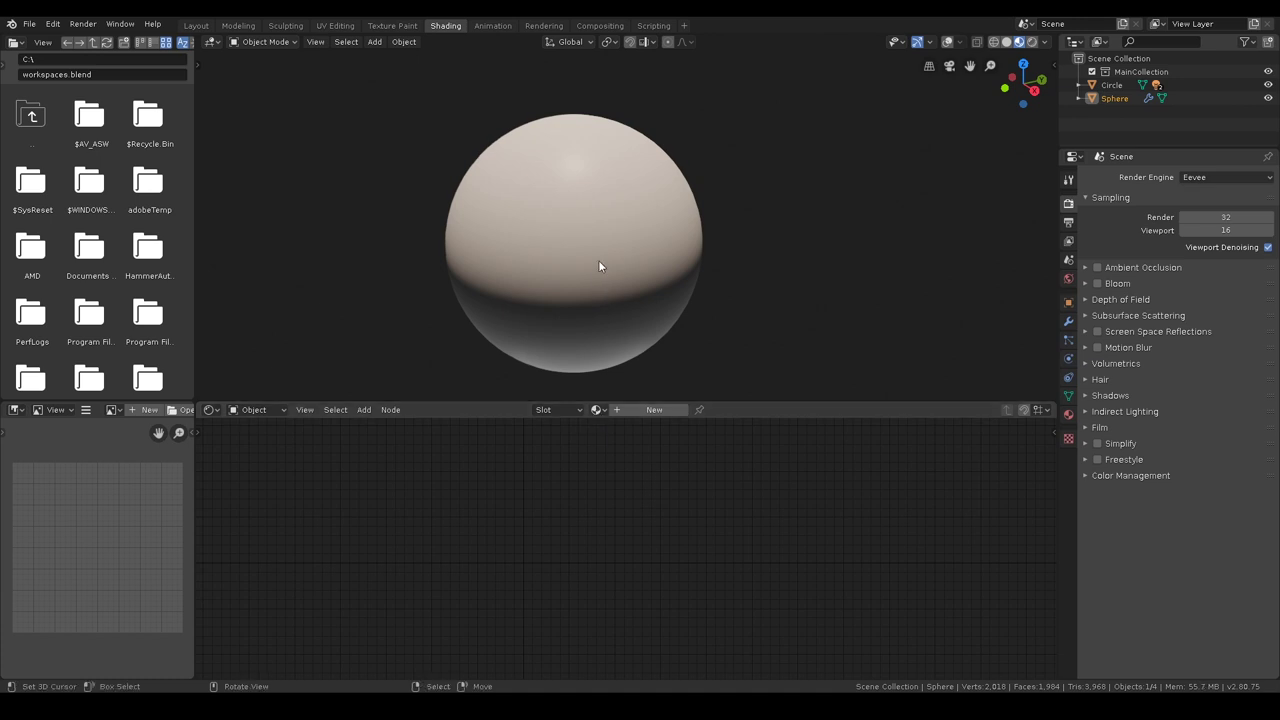
Rename the Sphere to 'Planet' and create a new material for it.
left_click(1115, 97)
double_click(1115, 97)
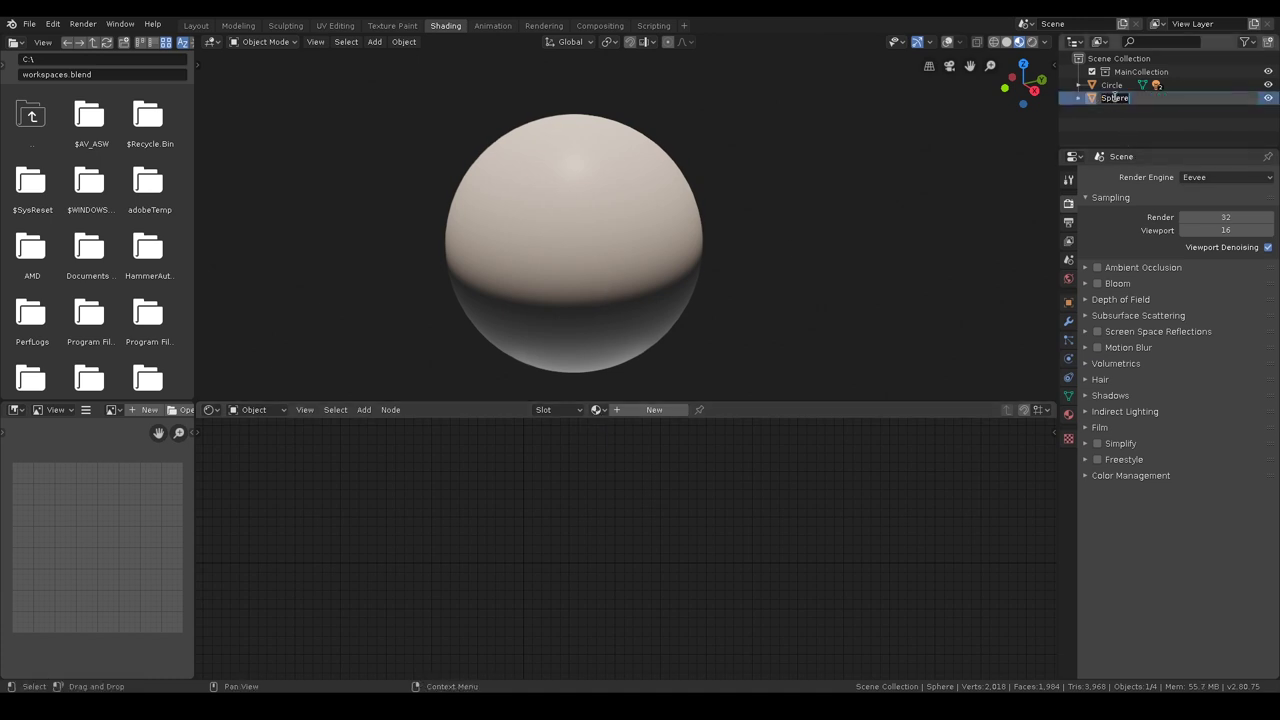
type("Planet")
key("Return")
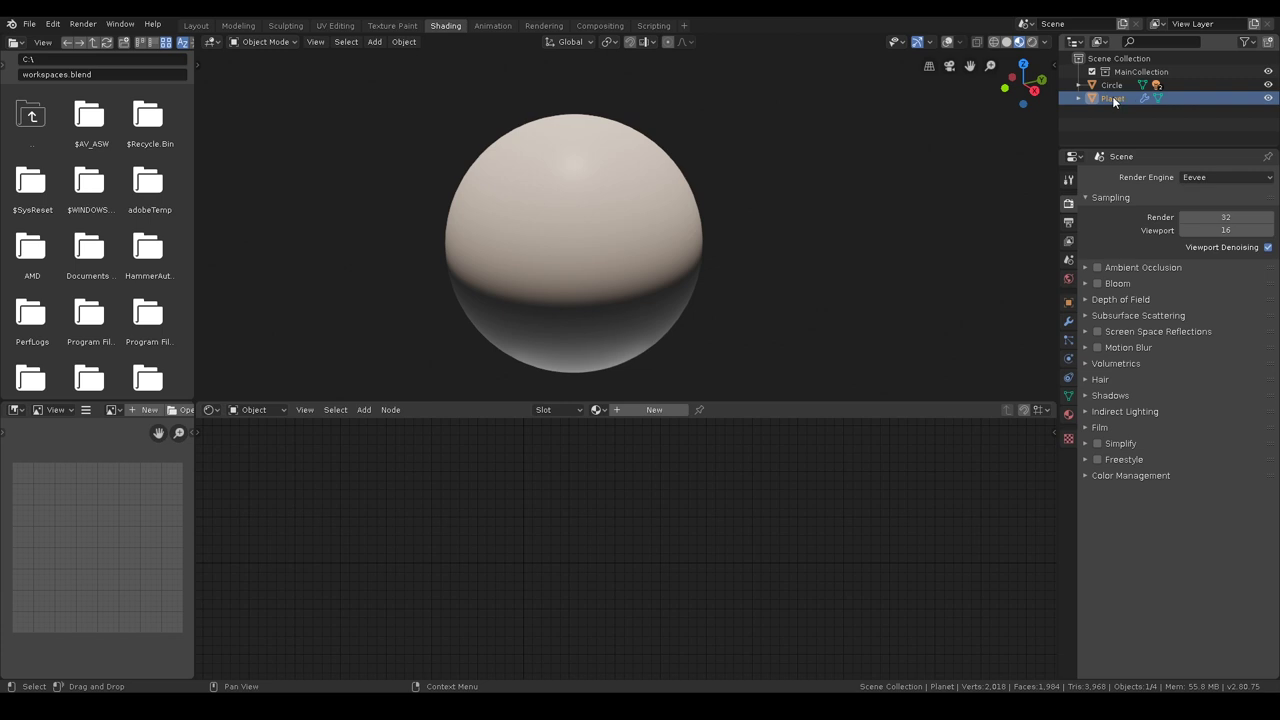
left_click(641, 408)
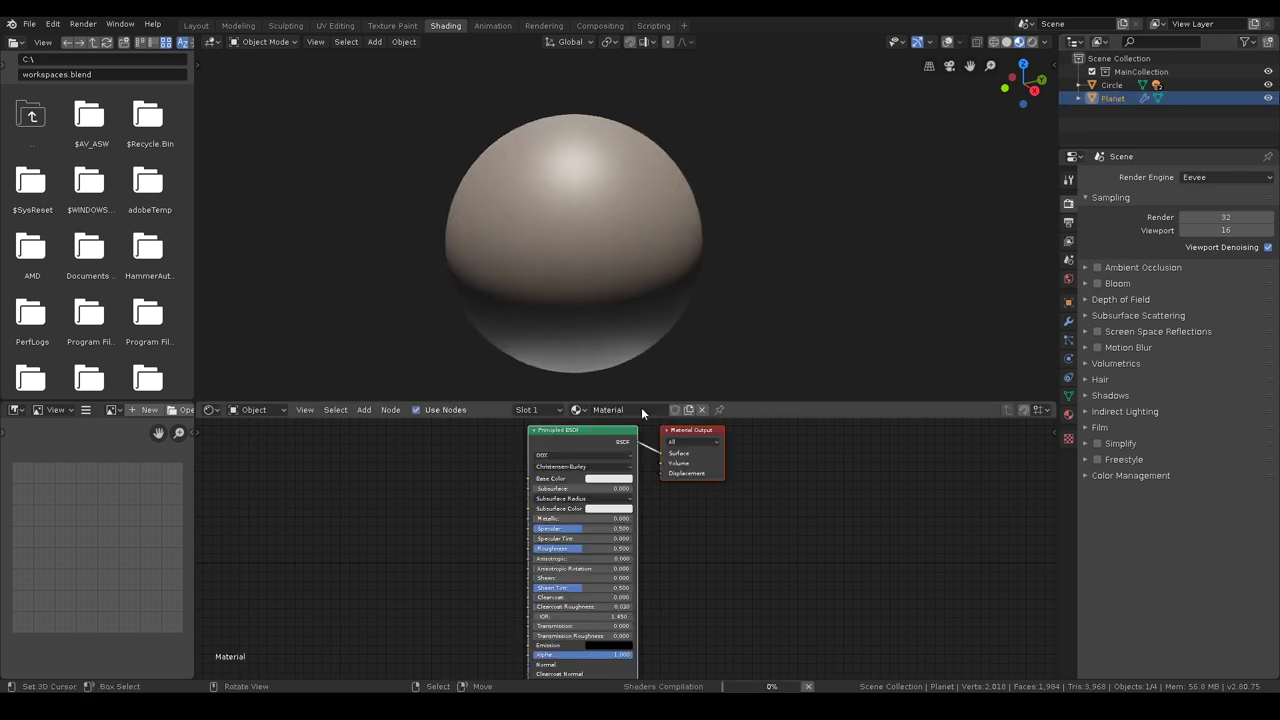
Add an Image Texture node to Planet's material in the Shader Editor.
middle_click_drag(674, 497, 984, 512)
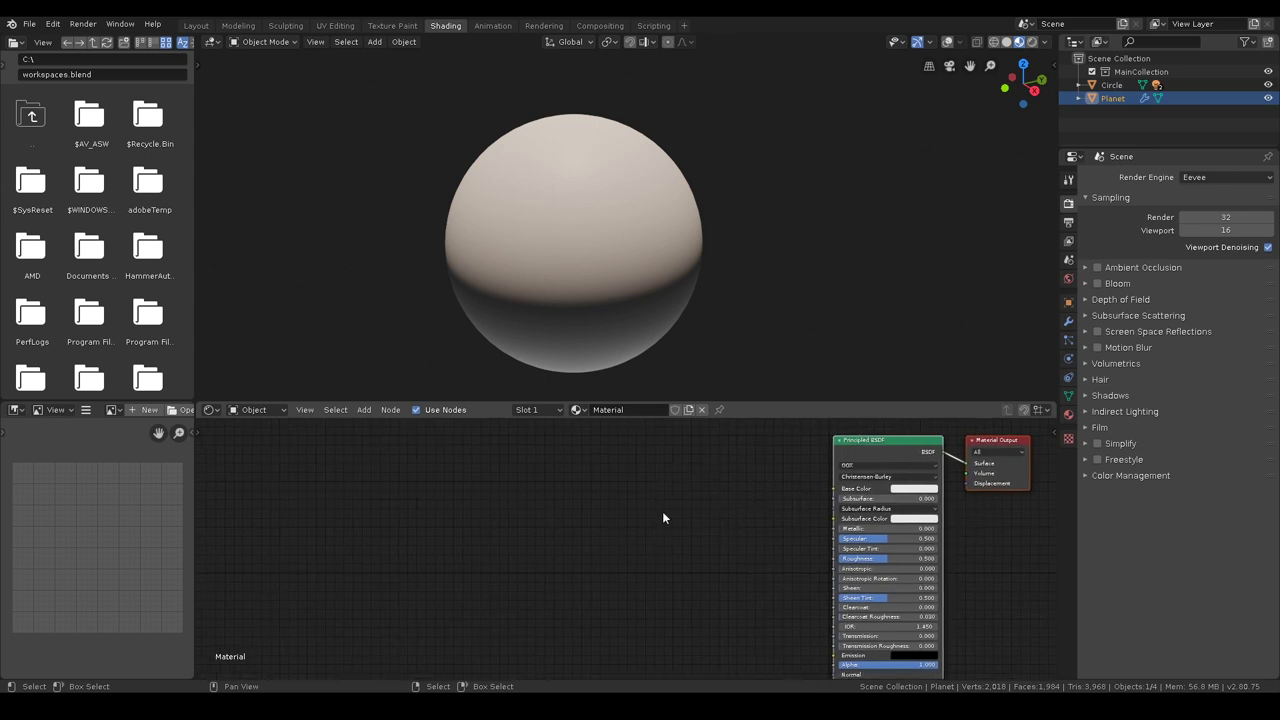
key("shift+a")
type("i")
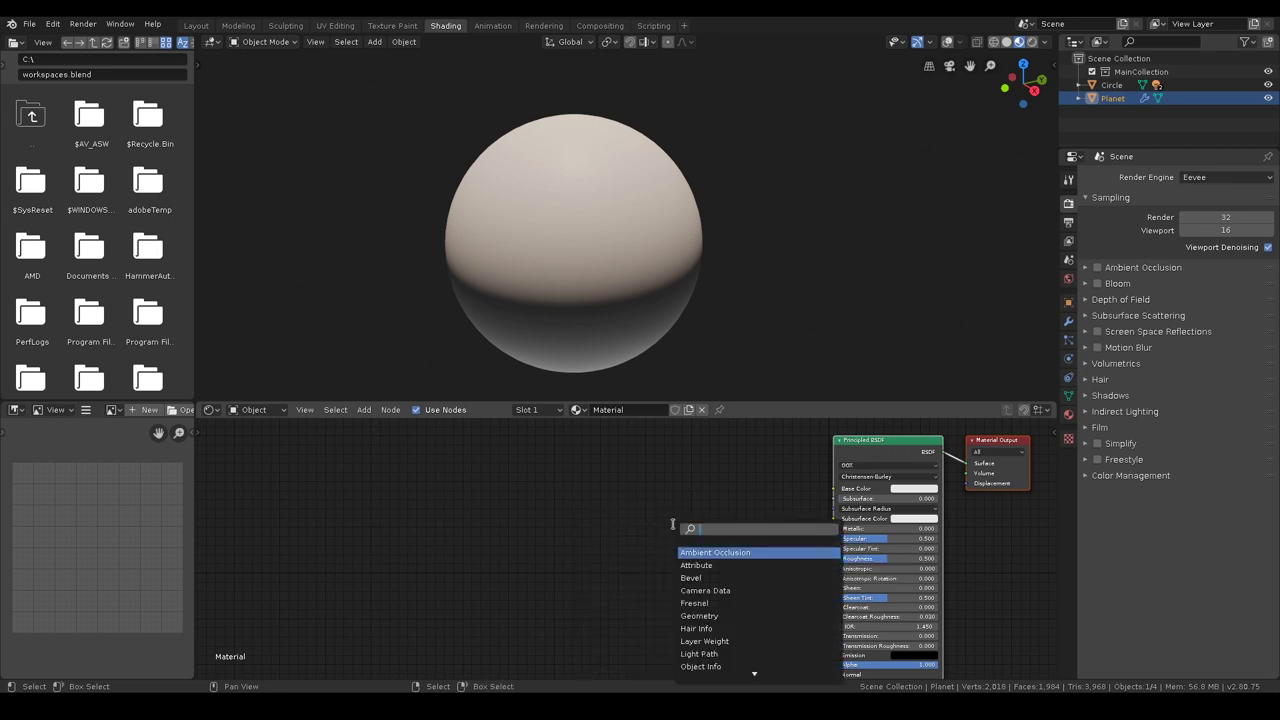
type("mag")
key("Return")
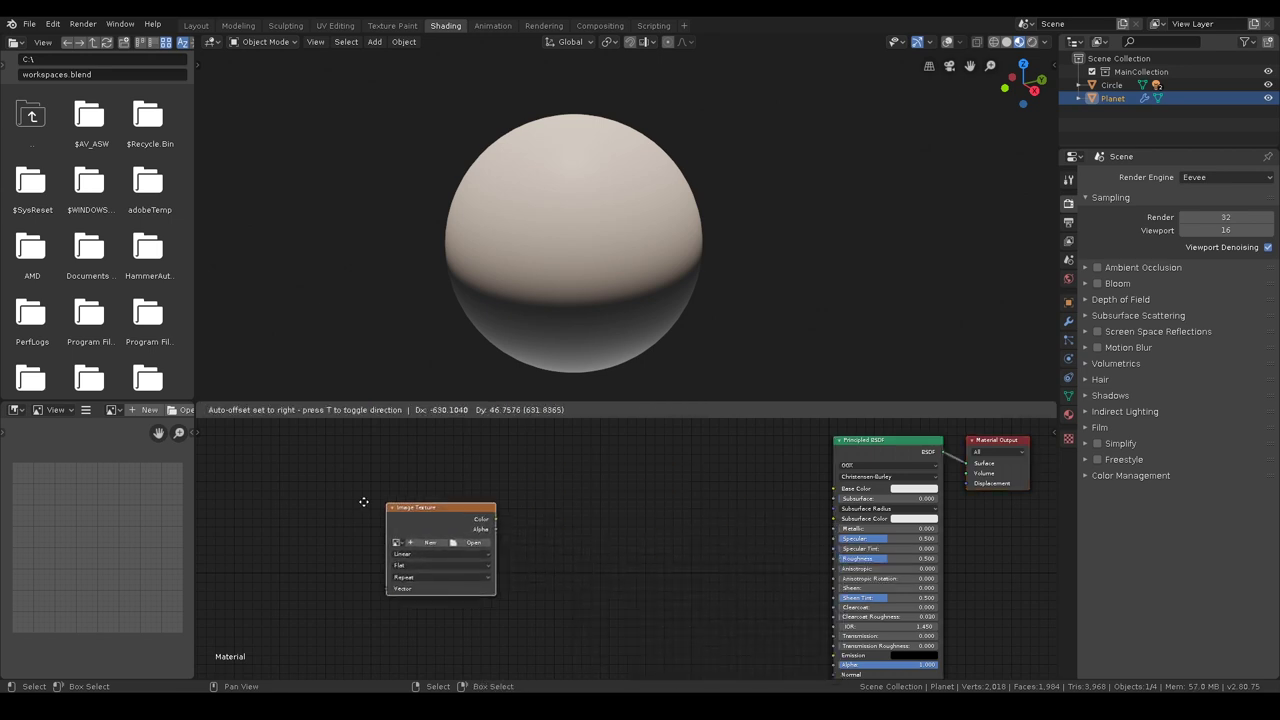
left_click(321, 487)
Load Planet_Salusa_Secundus_9265.png into the node and preview it on the sphere.
left_click(408, 525)
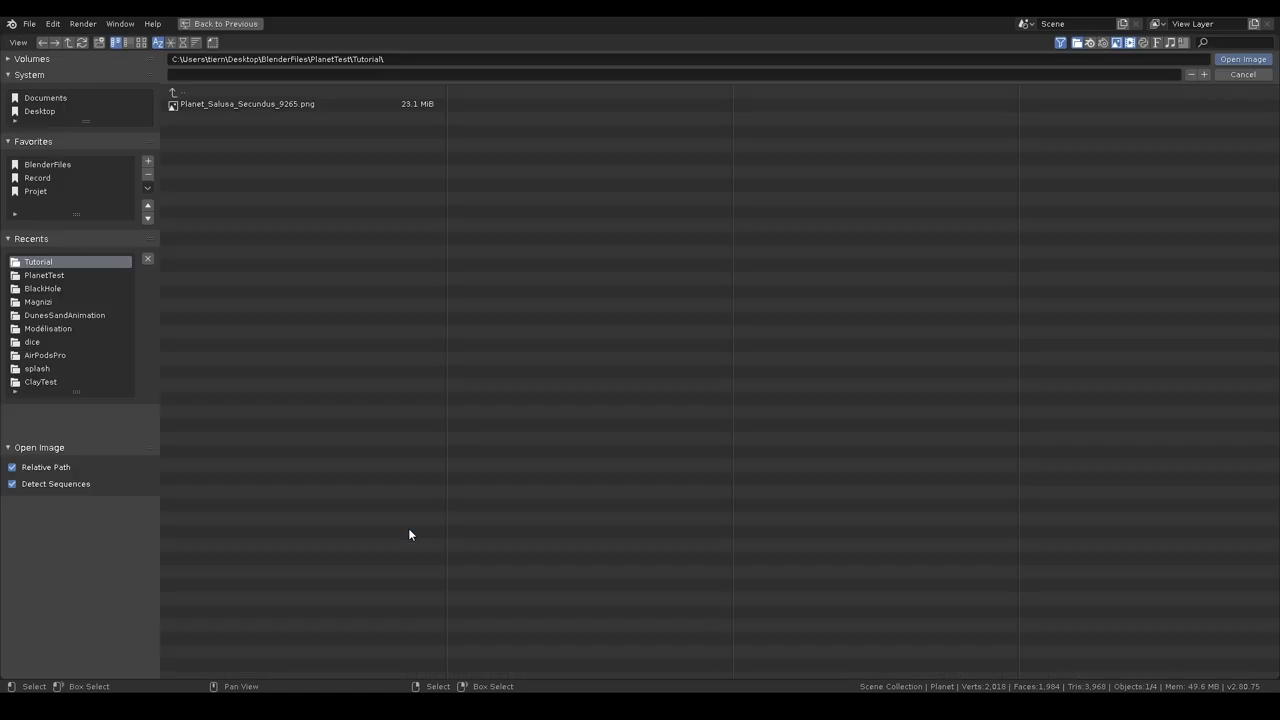
left_click(254, 106)
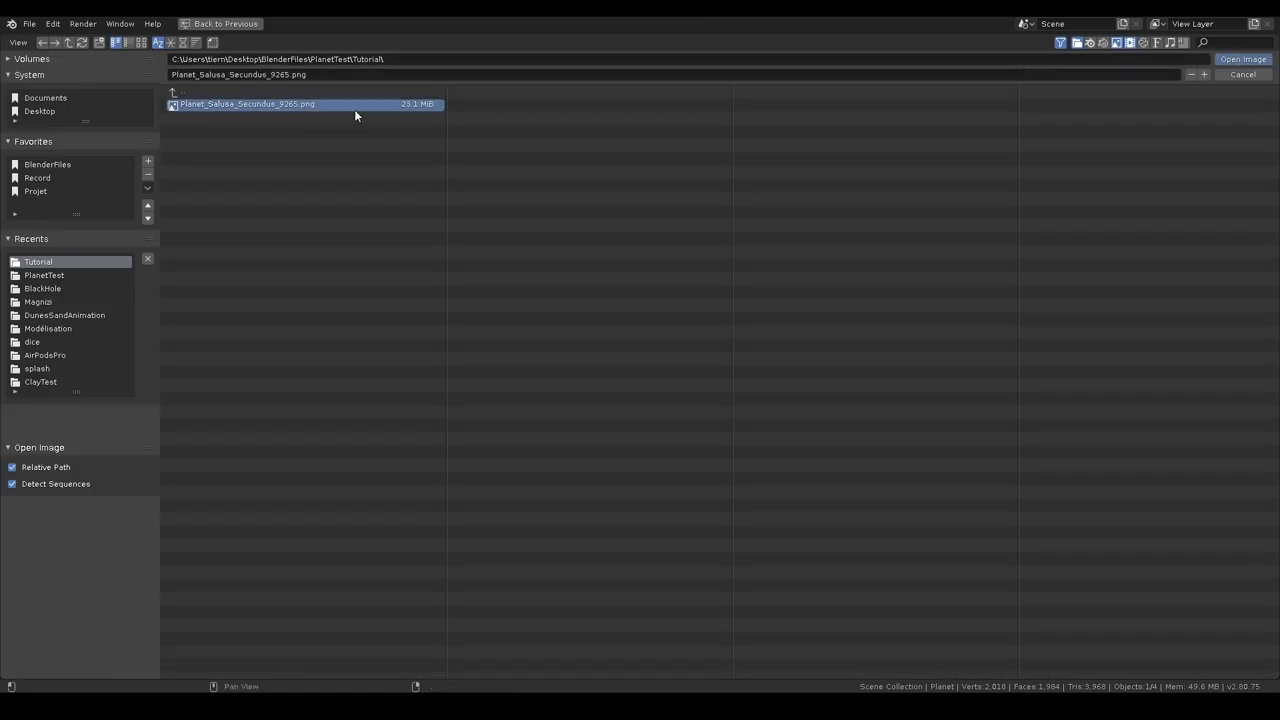
left_click(1243, 60)
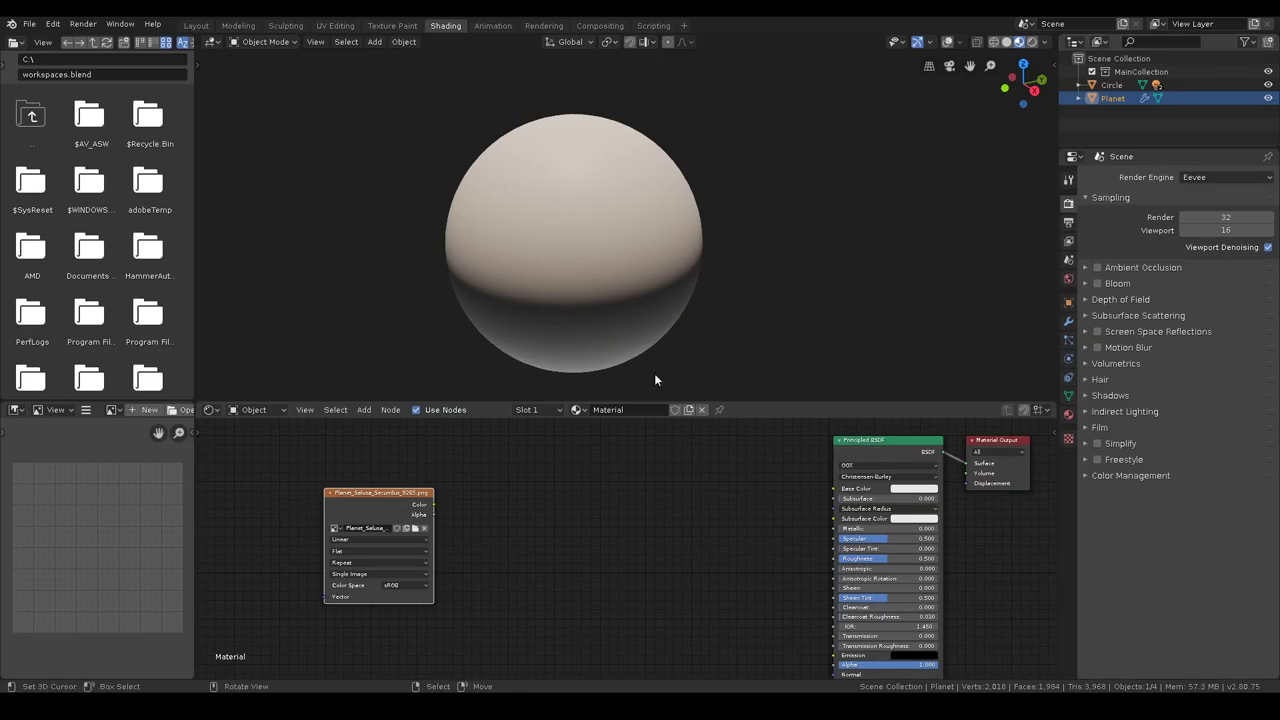
left_click(385, 490, "ctrl+shift")
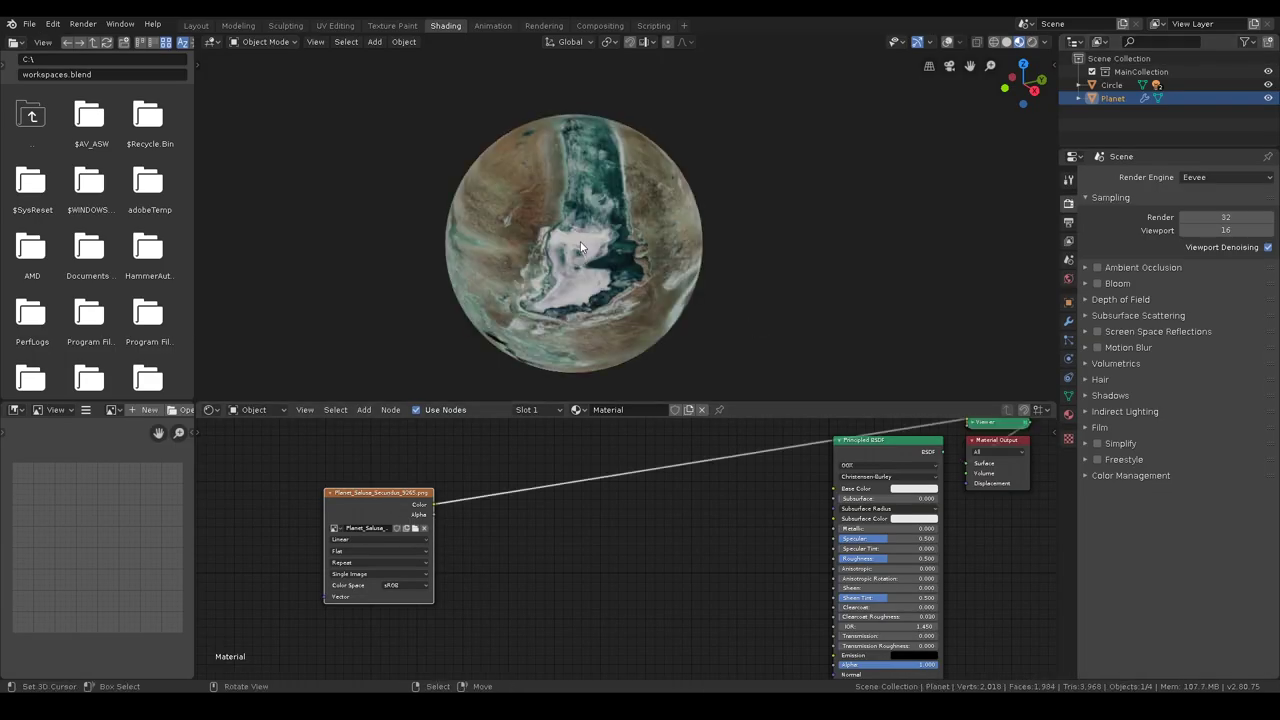
middle_click_drag(579, 284, 588, 241)
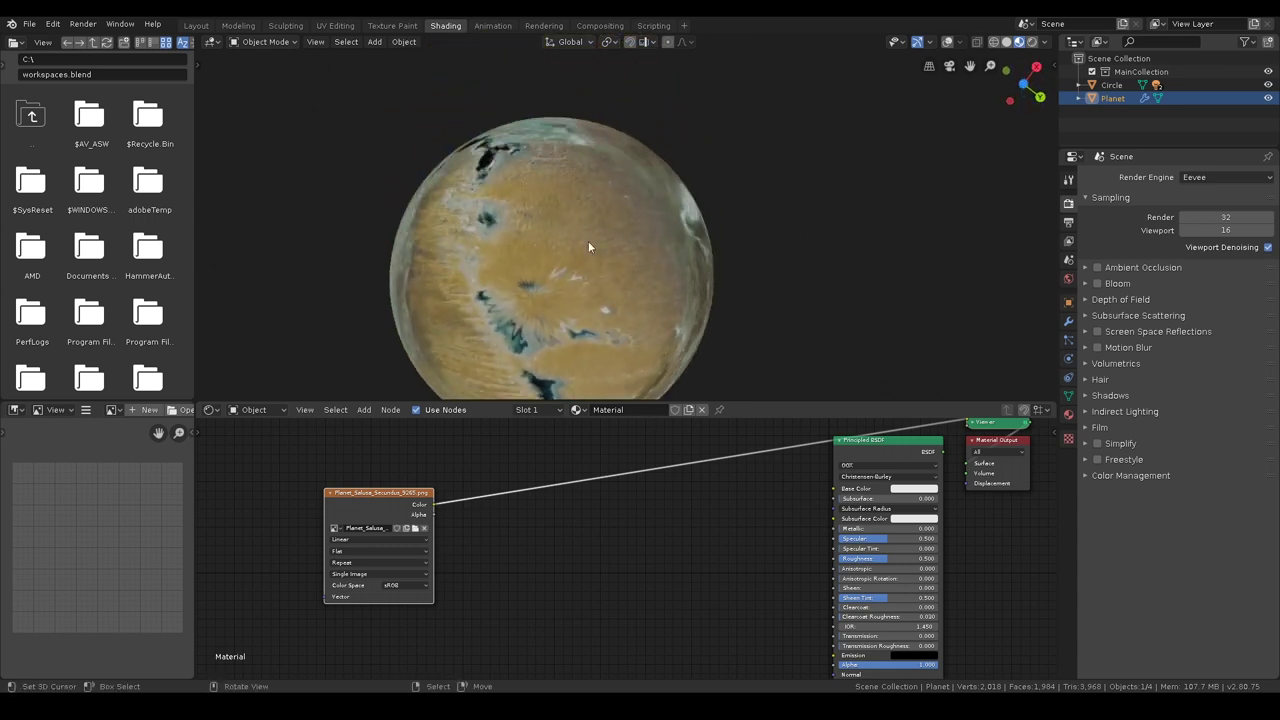
middle_click_drag(638, 148, 642, 321)
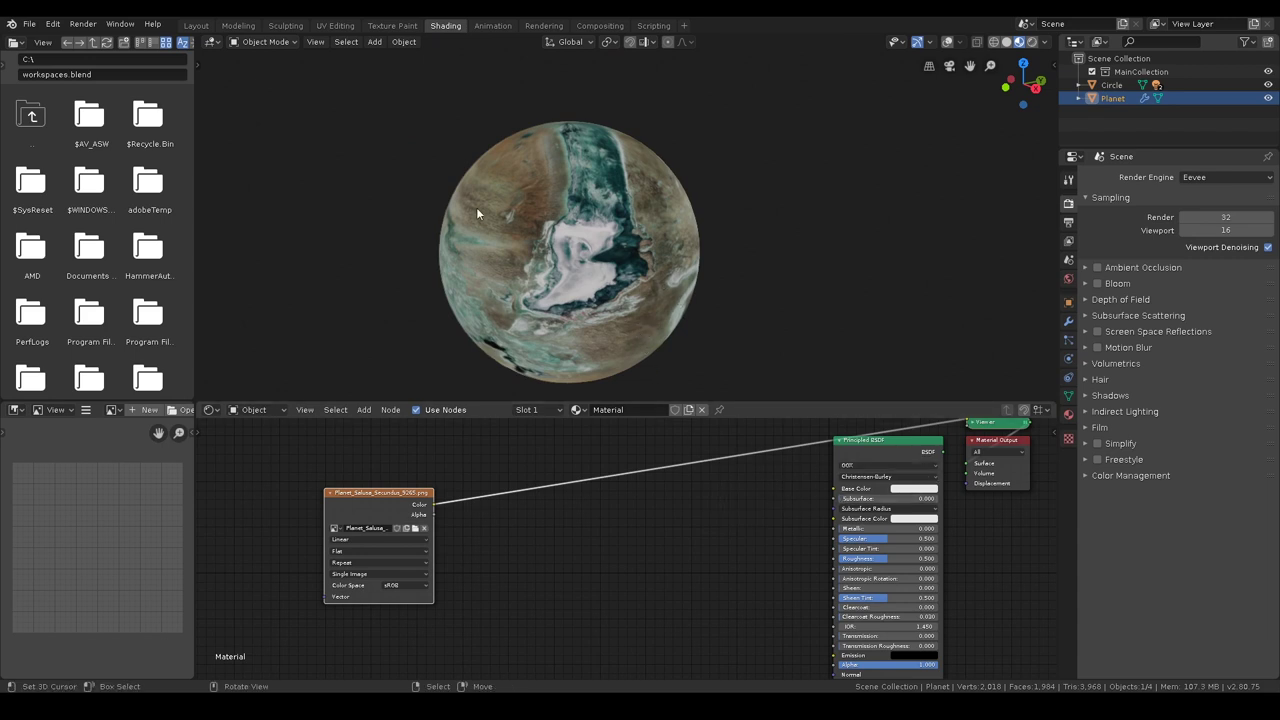
left_click(335, 25)
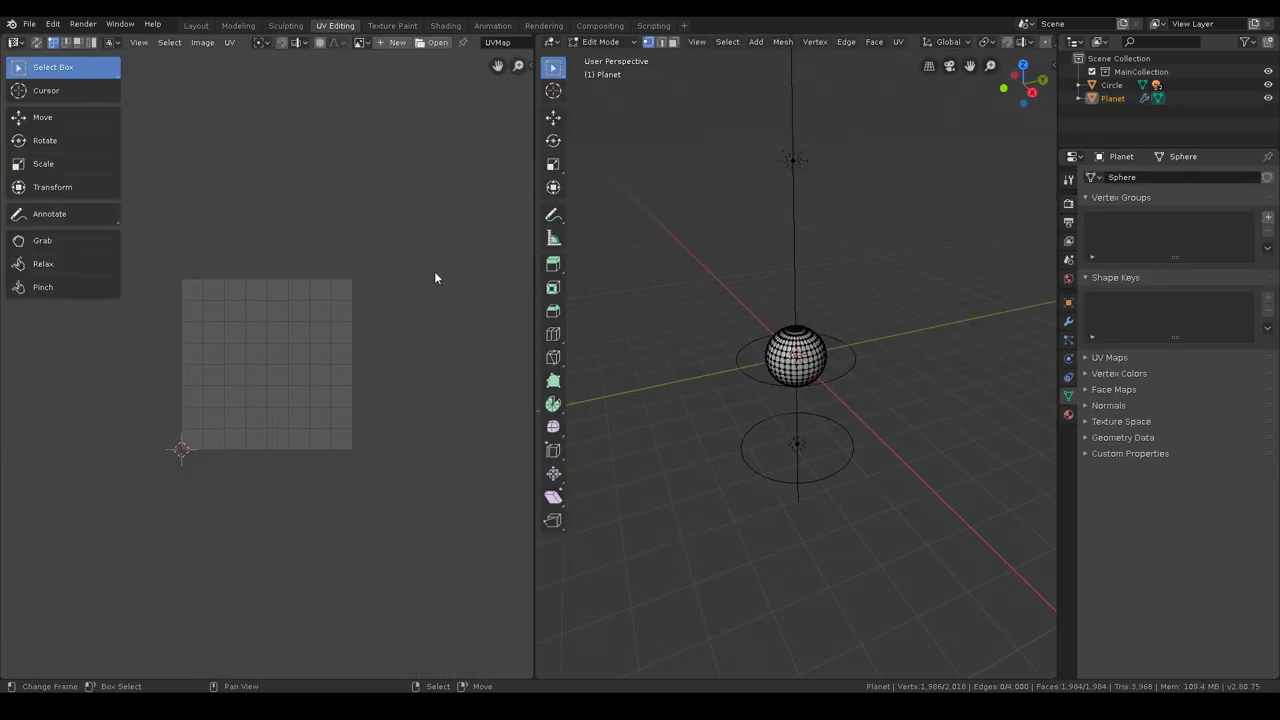
scroll(295, 365, "down", 10)
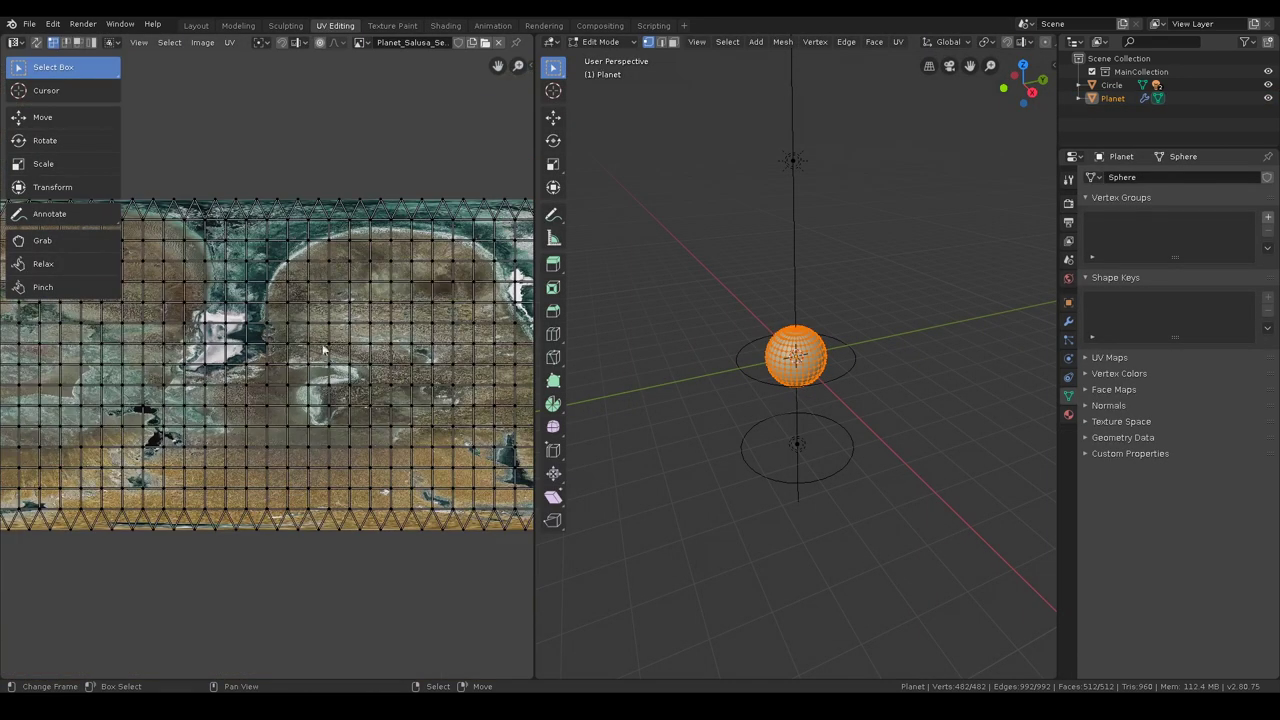
scroll(295, 365, "up", 3)
scroll(295, 365, "down", 2)
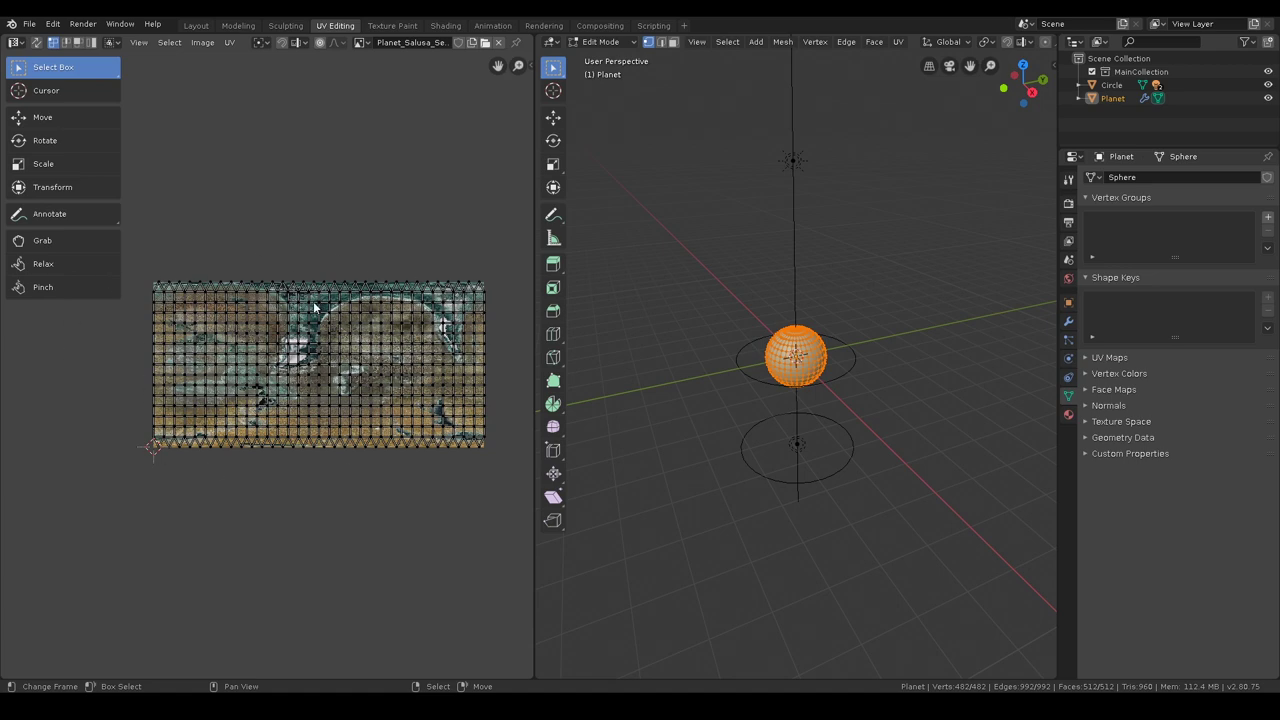
scroll(333, 308, "up", 4)
middle_click_drag(208, 263, 297, 328)
scroll(189, 277, "up", 5)
scroll(380, 410, "down", 1)
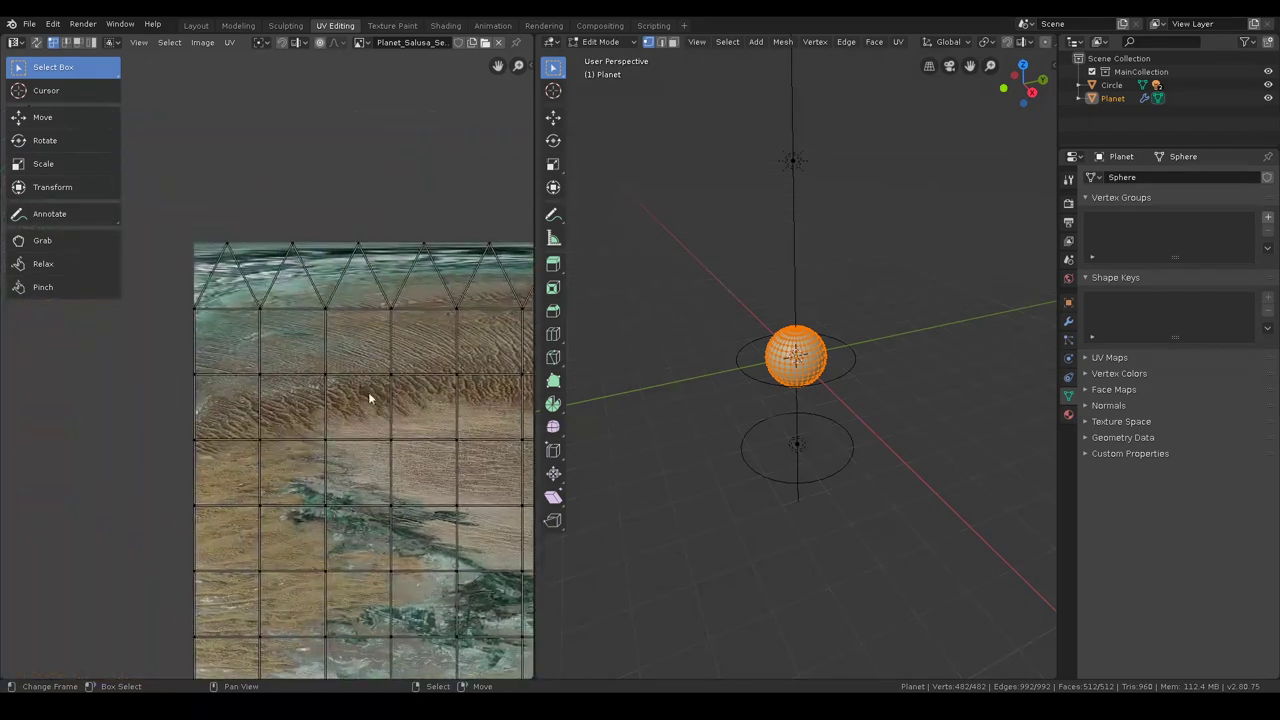
scroll(281, 330, "down", 3)
middle_click_drag(410, 368, 160, 358)
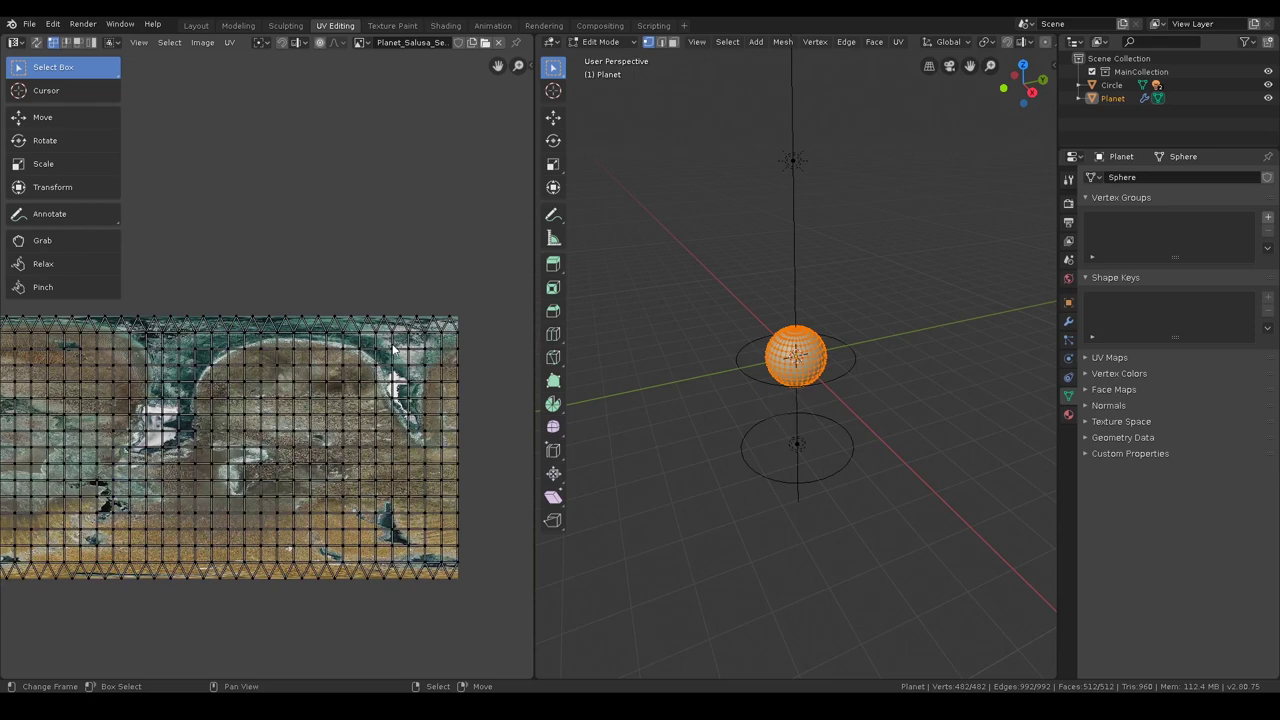
left_click(446, 25)
middle_click_drag(620, 270, 665, 205, "shift")
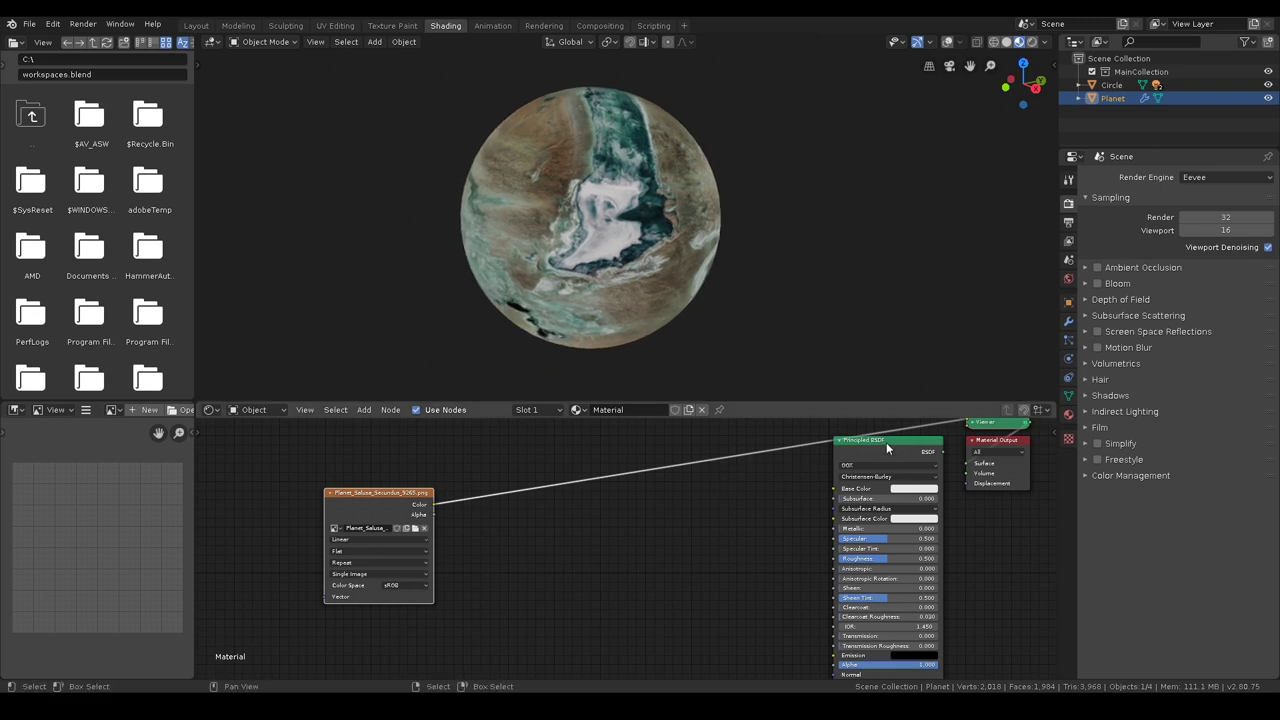
Delete the Viewer node and link image Color to Base Color and BSDF to Surface.
left_click_drag(901, 447, 832, 483)
middle_click_drag(952, 461, 931, 520)
key("Delete")
middle_click_drag(894, 592, 903, 517)
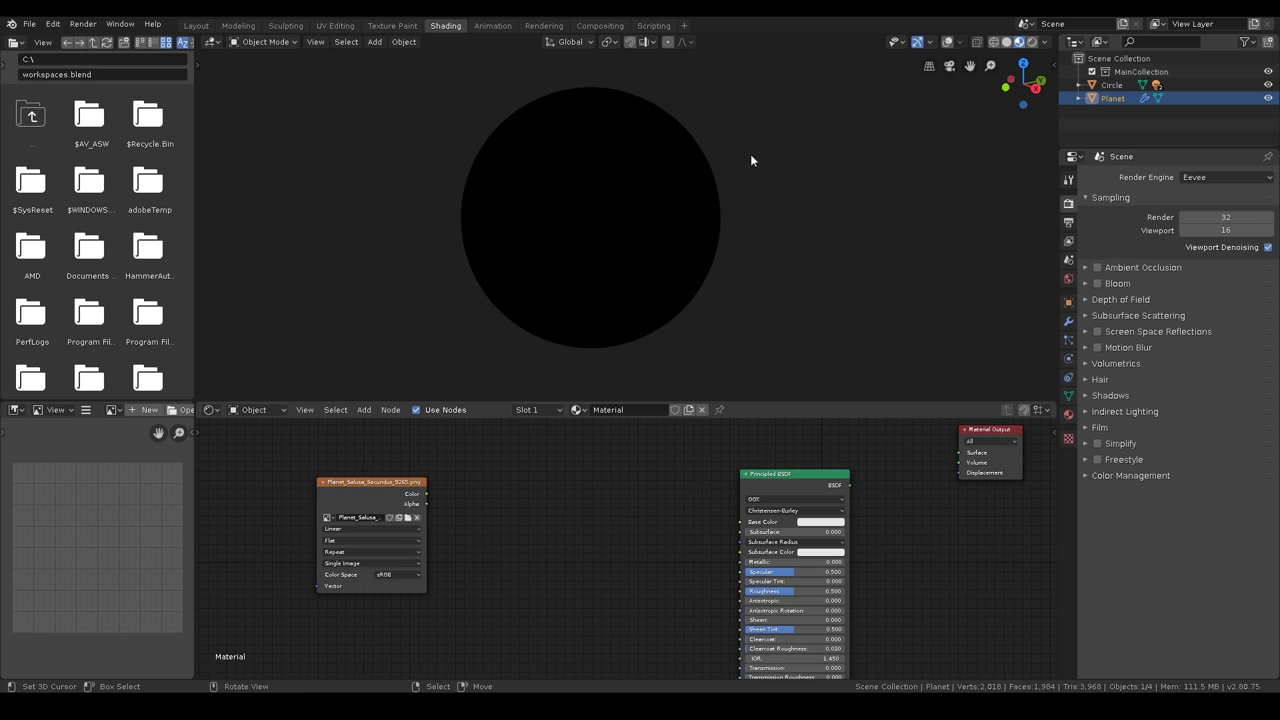
left_click_drag(433, 497, 550, 522)
left_click_drag(427, 494, 742, 522)
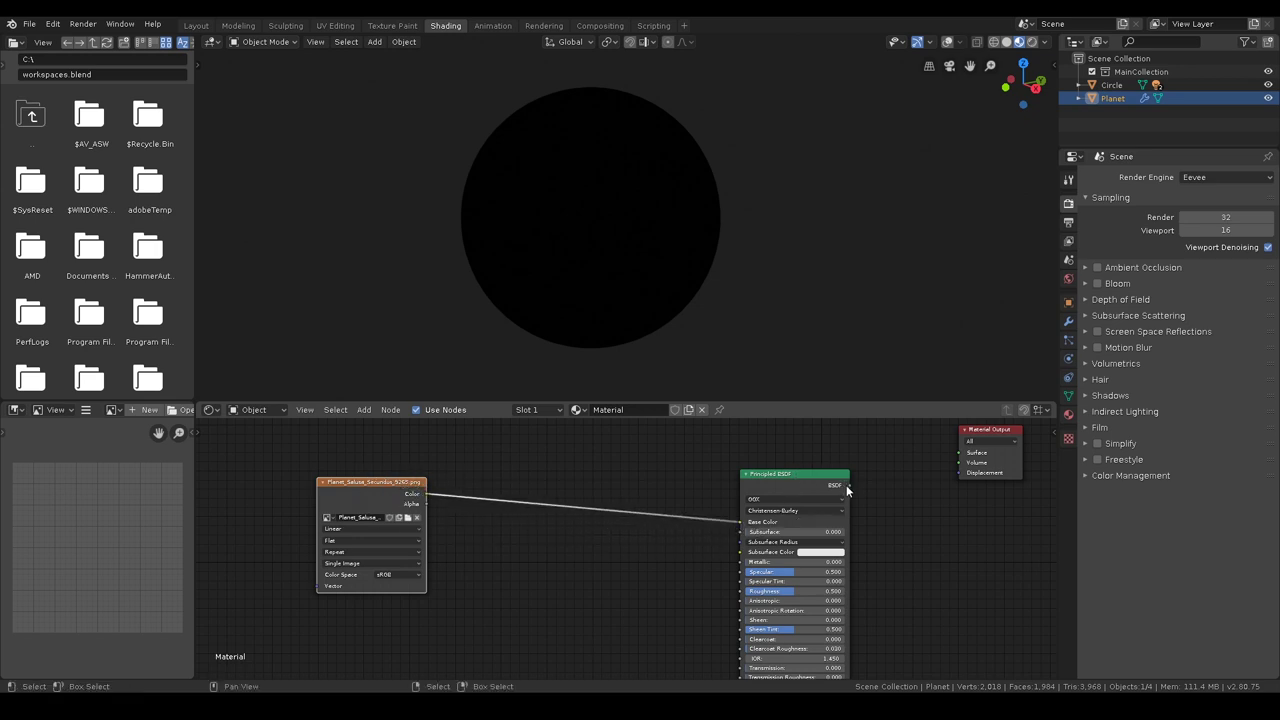
left_click_drag(851, 486, 960, 453)
mouse_move(700, 262)
middle_mouse_down()
mouse_move(668, 243)
mouse_move(580, 262)
mouse_move(718, 250)
middle_mouse_up()
Lower Sheen Tint, set Roughness to 0 and Specular to 0.405 on the Principled BSDF.
middle_click_drag(887, 556, 887, 494)
left_click_drag(796, 560, 745, 560)
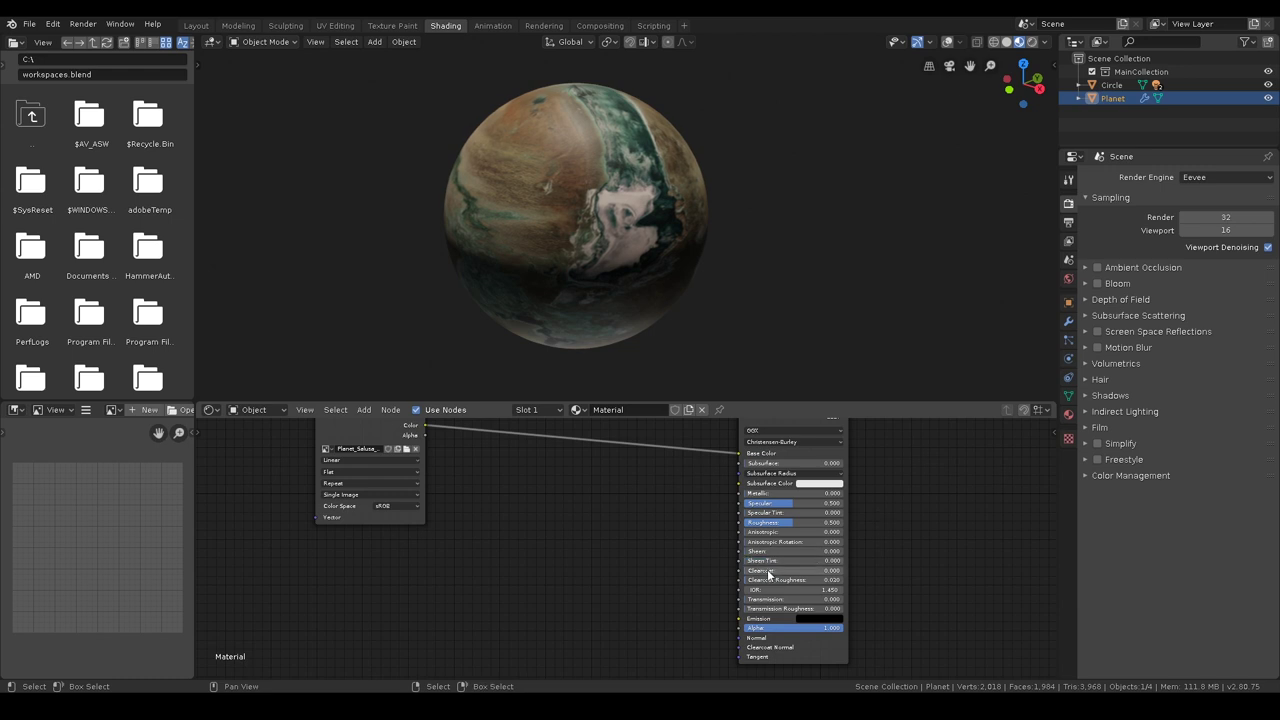
left_click_drag(791, 522, 748, 522)
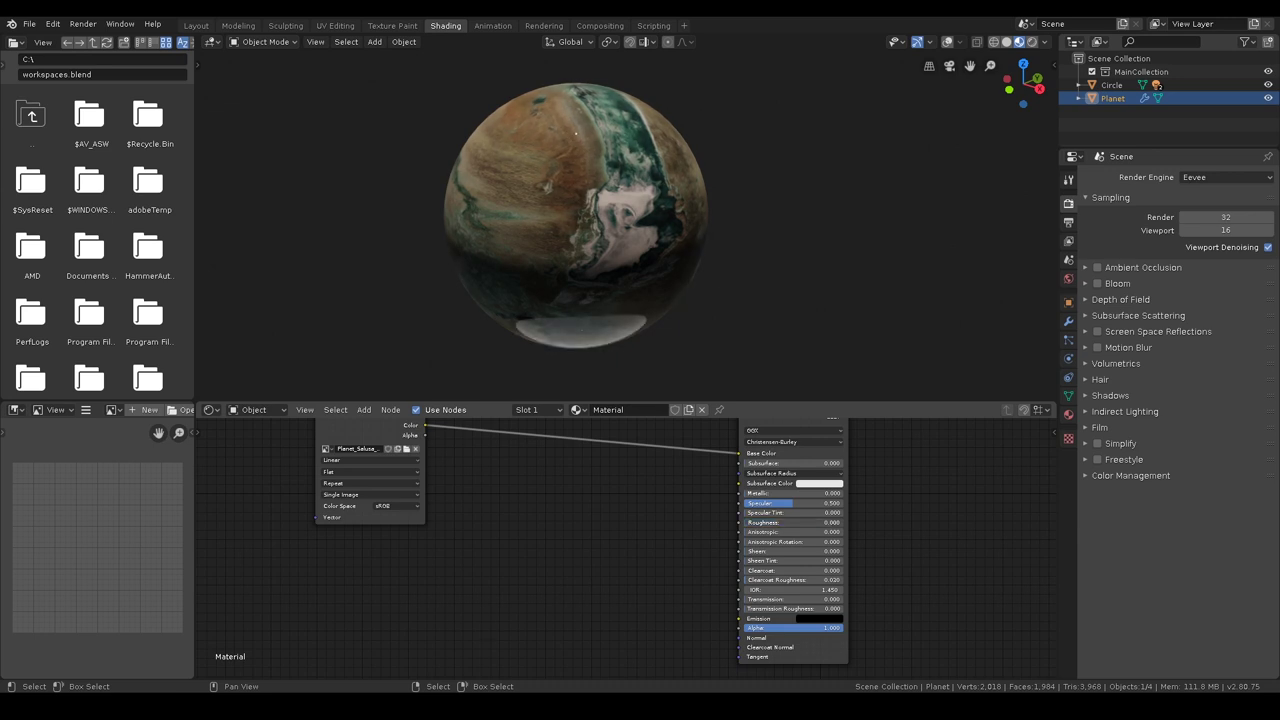
mouse_move(798, 503)
left_mouse_down()
mouse_move(773, 503)
mouse_move(814, 503)
mouse_move(761, 503)
mouse_move(792, 506)
left_mouse_up()
left_click_drag(788, 503, 780, 503)
middle_click_drag(858, 494, 892, 592)
middle_click_drag(690, 224, 634, 130)
scroll(634, 130, "up", 2)
scroll(661, 260, "down", 2)
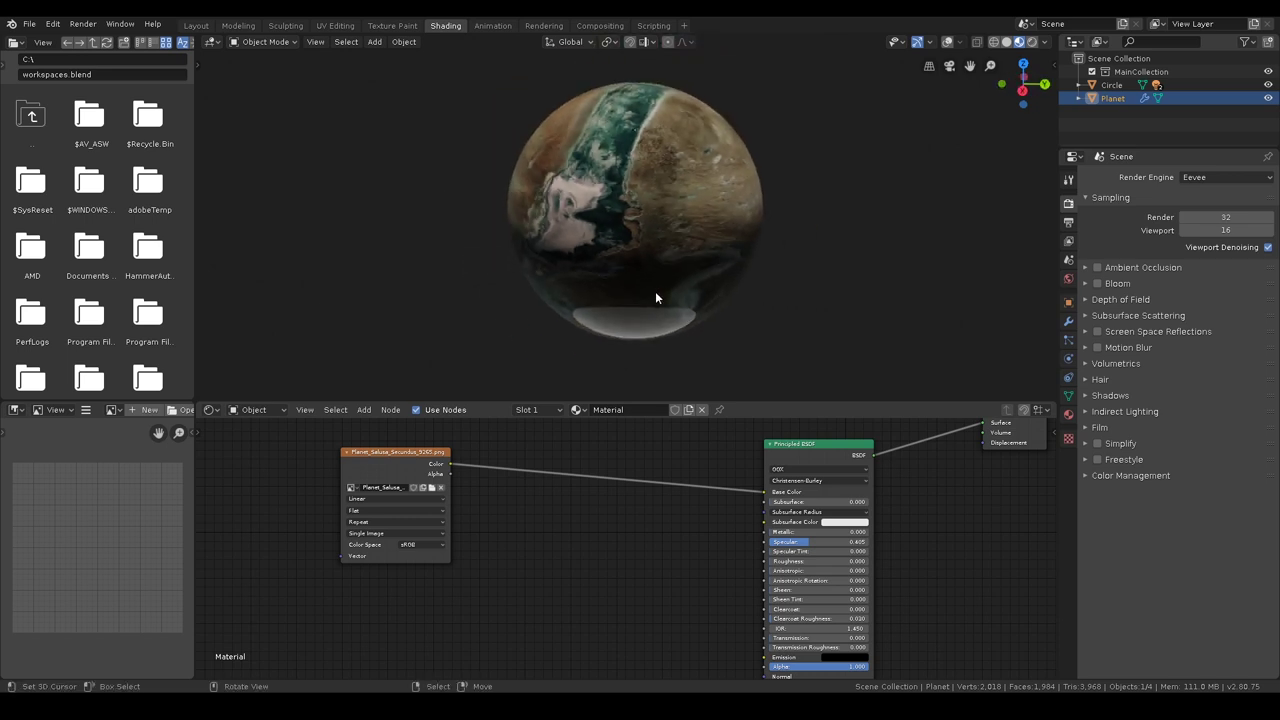
middle_click_drag(867, 467, 874, 503)
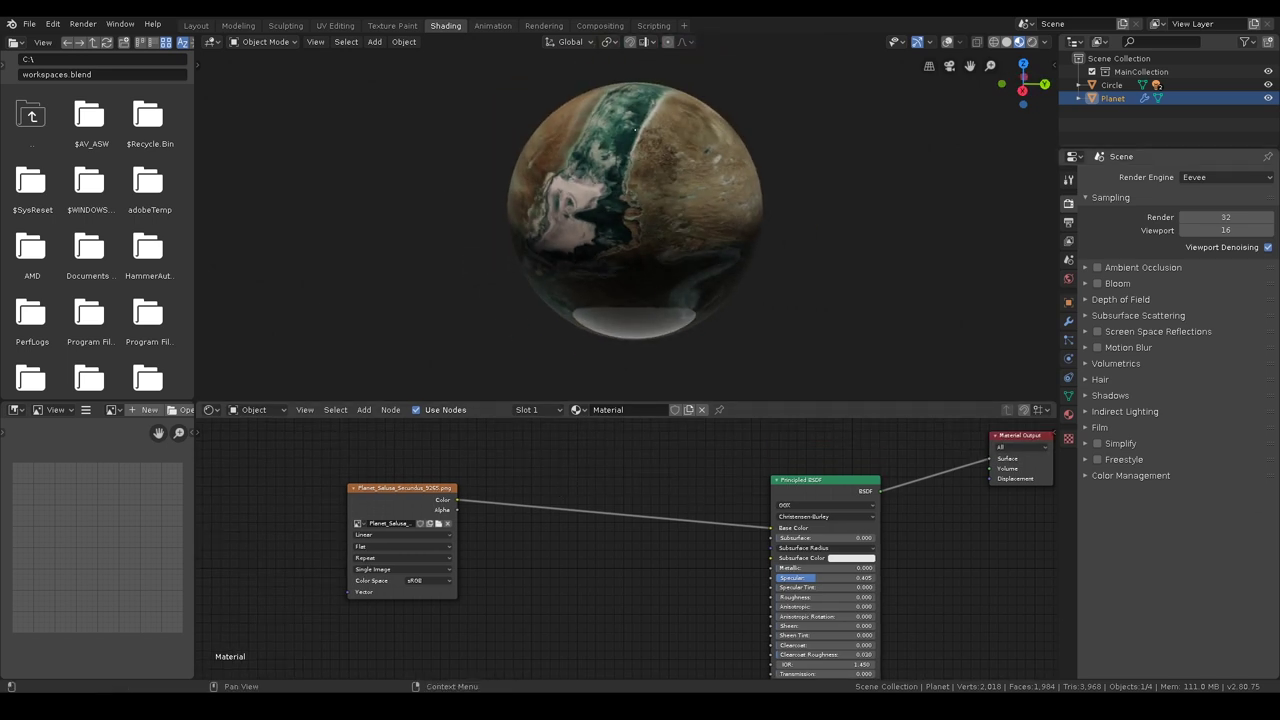
Insert an RGB Curves node onto the image-to-Principled BSDF link.
key("shift+a")
left_click(616, 538)
type("rgb")
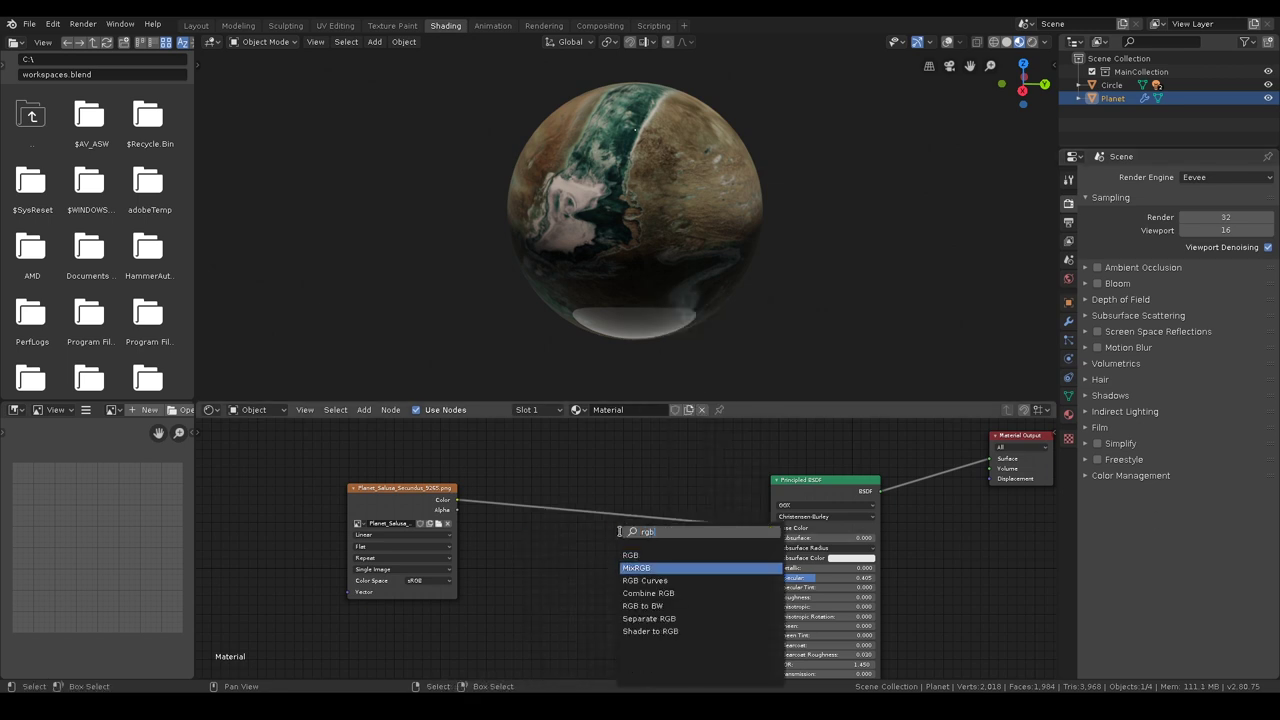
key("Down")
key("Return")
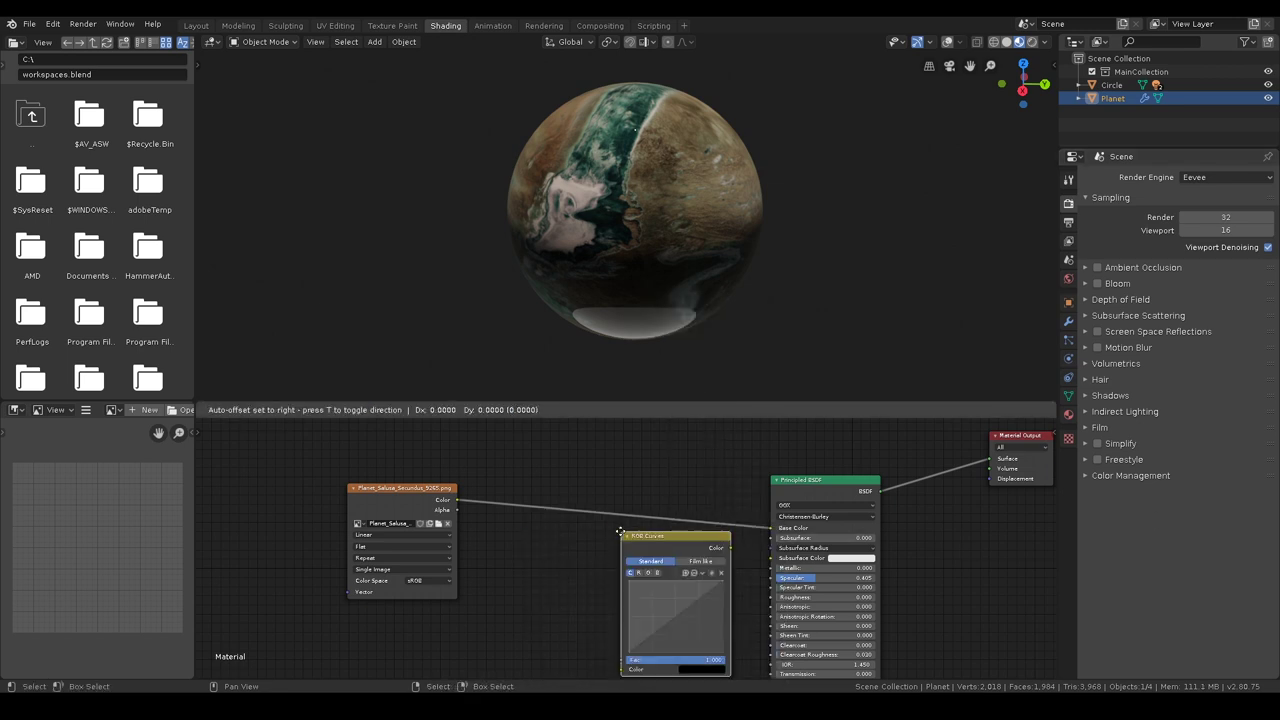
left_click(480, 470)
left_click_drag(480, 470, 494, 470)
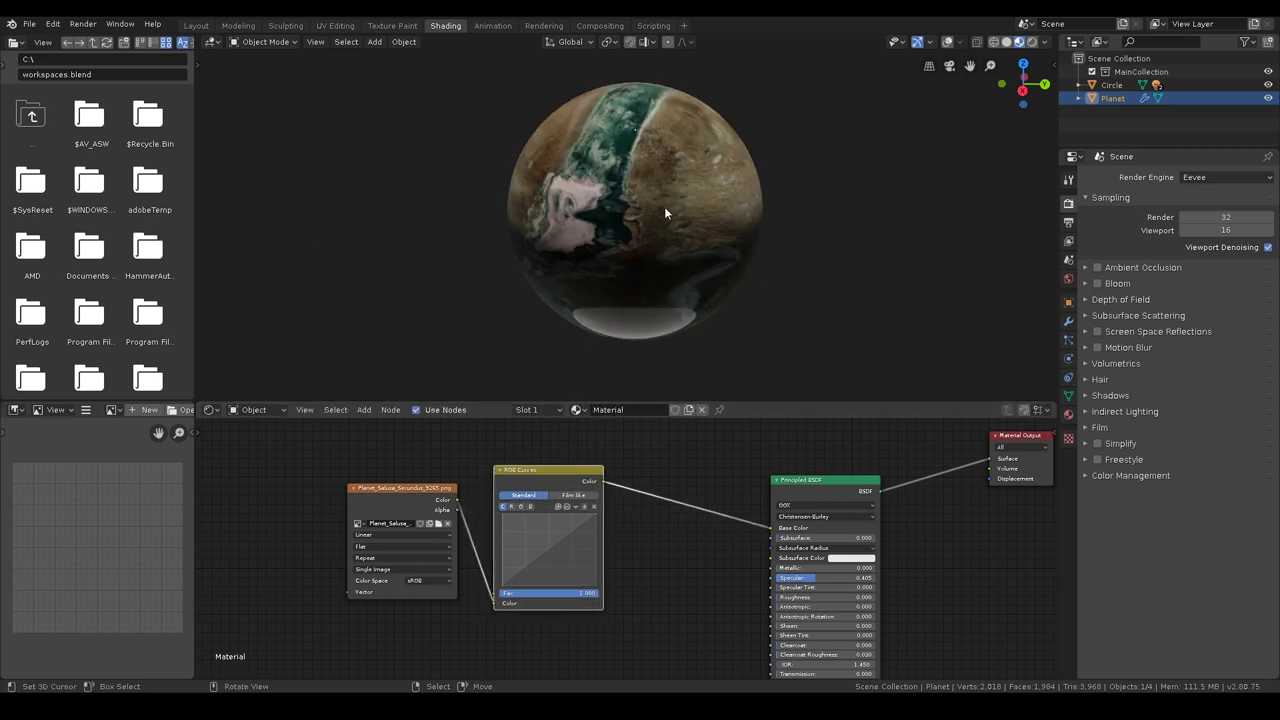
middle_click_drag(601, 224, 642, 162)
scroll(630, 211, "up", 5)
scroll(618, 237, "down", 2)
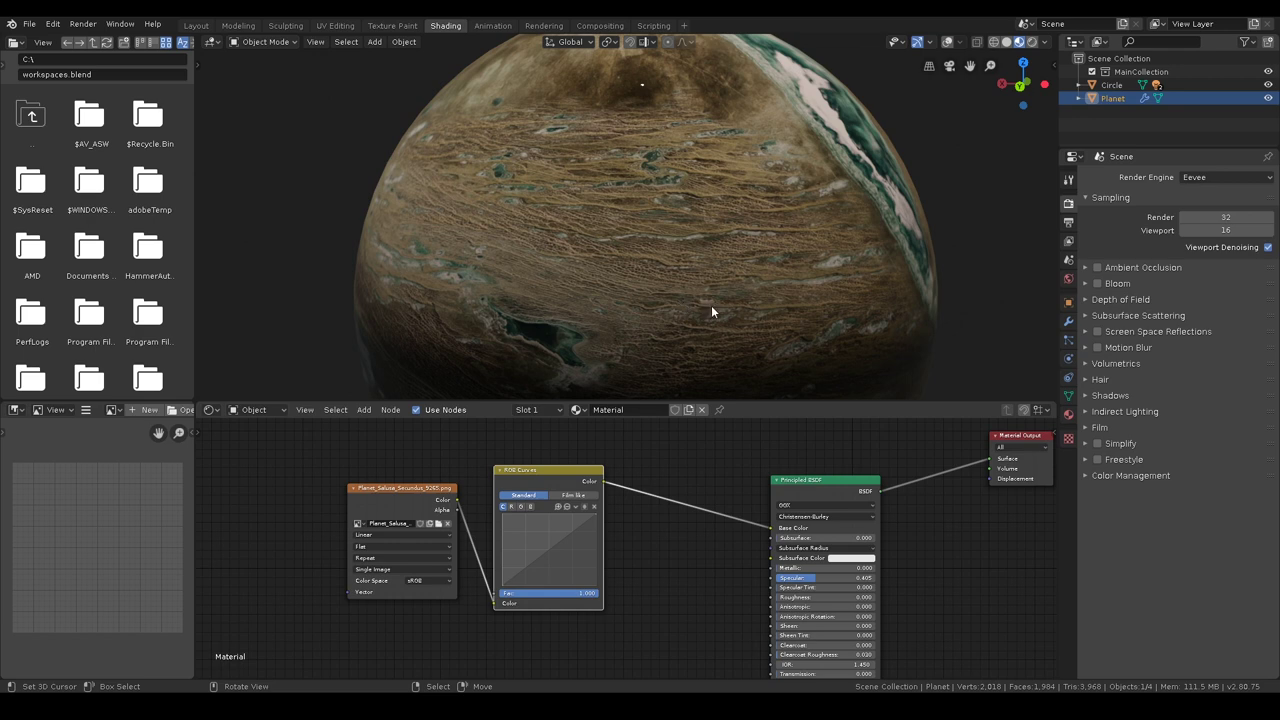
Add points bending the green and blue channel curves of the RGB Curves node.
middle_click_drag(760, 244, 659, 287)
scroll(650, 300, "up", 2)
scroll(532, 544, "up", 3)
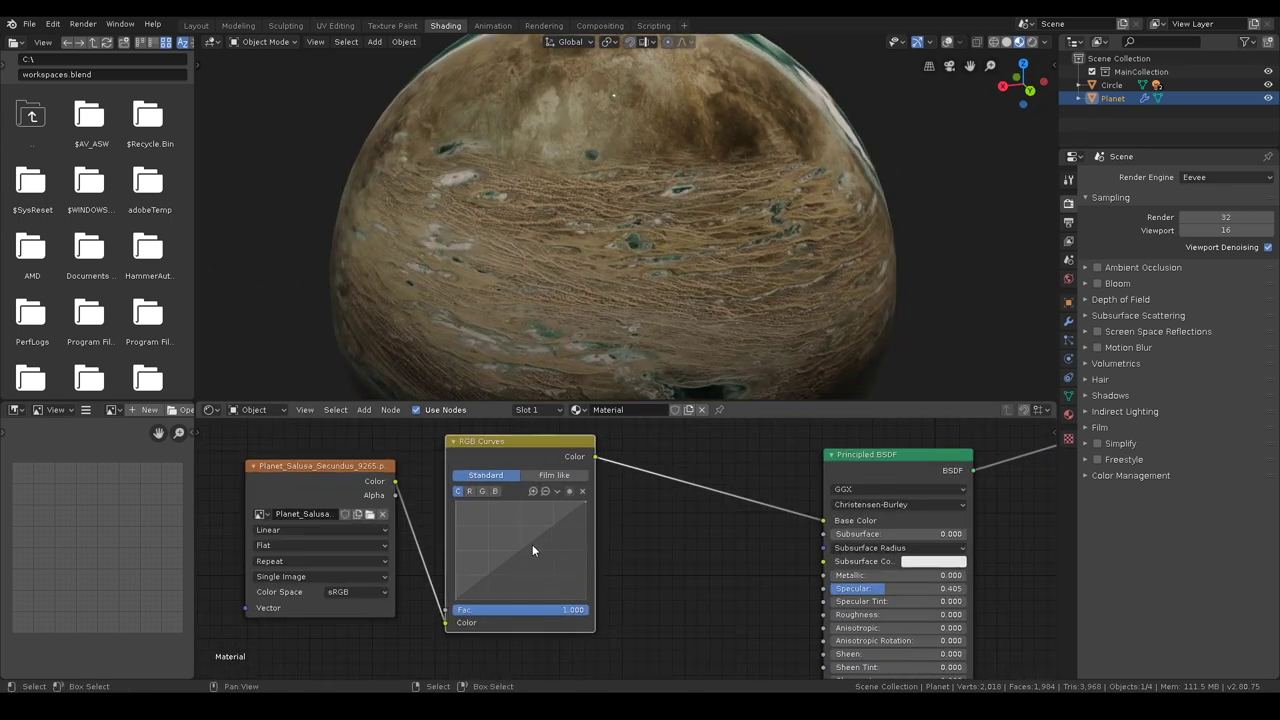
middle_click_drag(634, 542, 804, 543)
scroll(805, 540, "up", 2)
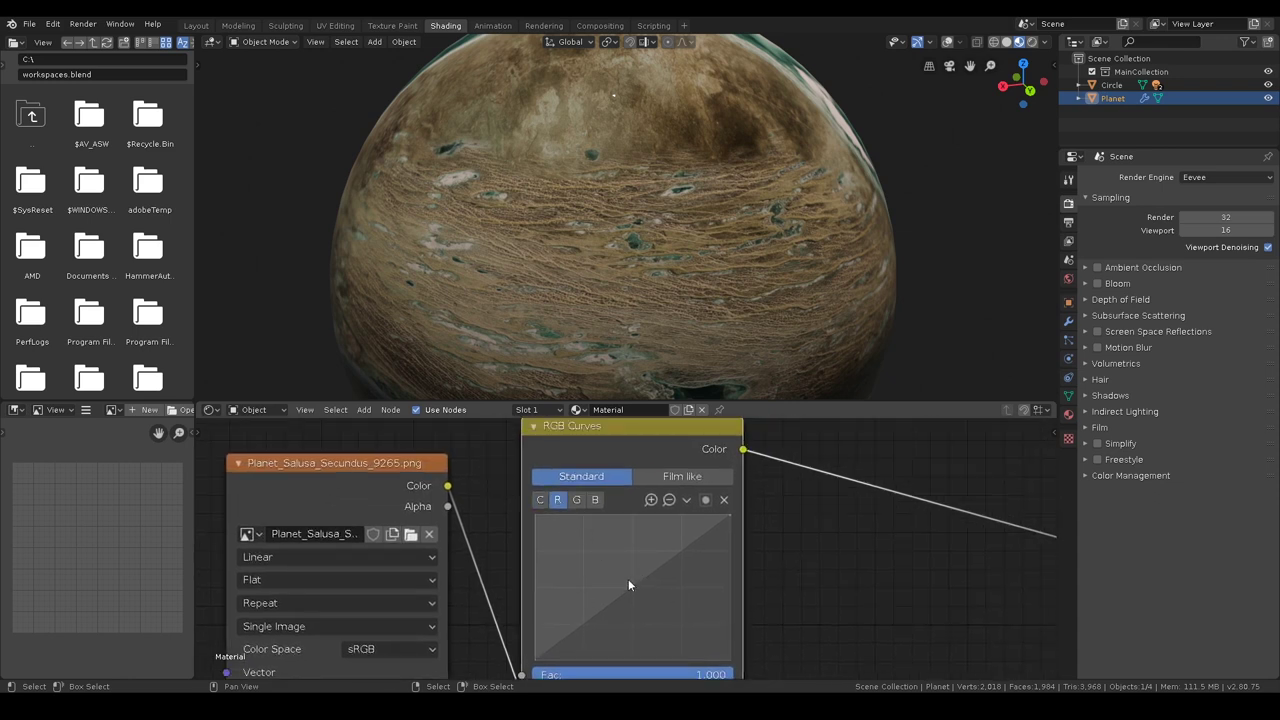
left_click(577, 501)
left_click_drag(631, 586, 639, 594)
left_click(595, 500)
left_click(635, 591)
left_click_drag(635, 591, 639, 597)
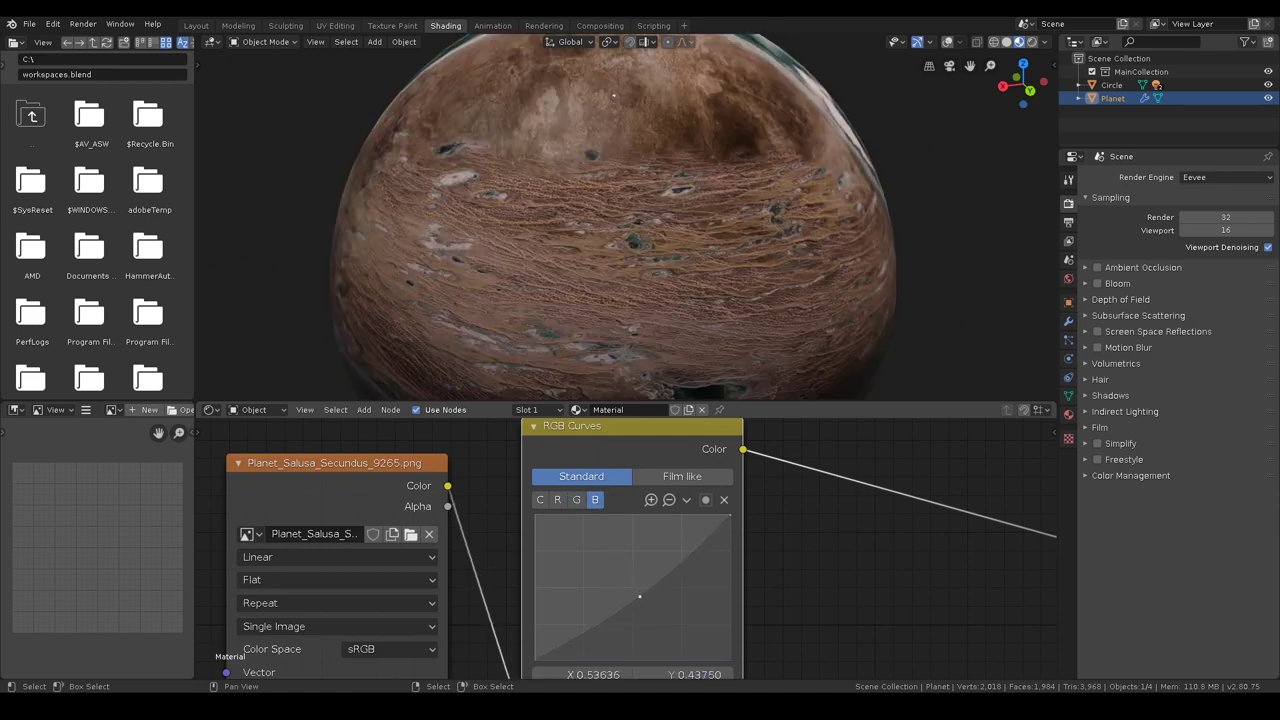
middle_click_drag(751, 320, 609, 326)
scroll(700, 322, "down", 4)
middle_click_drag(764, 320, 677, 296)
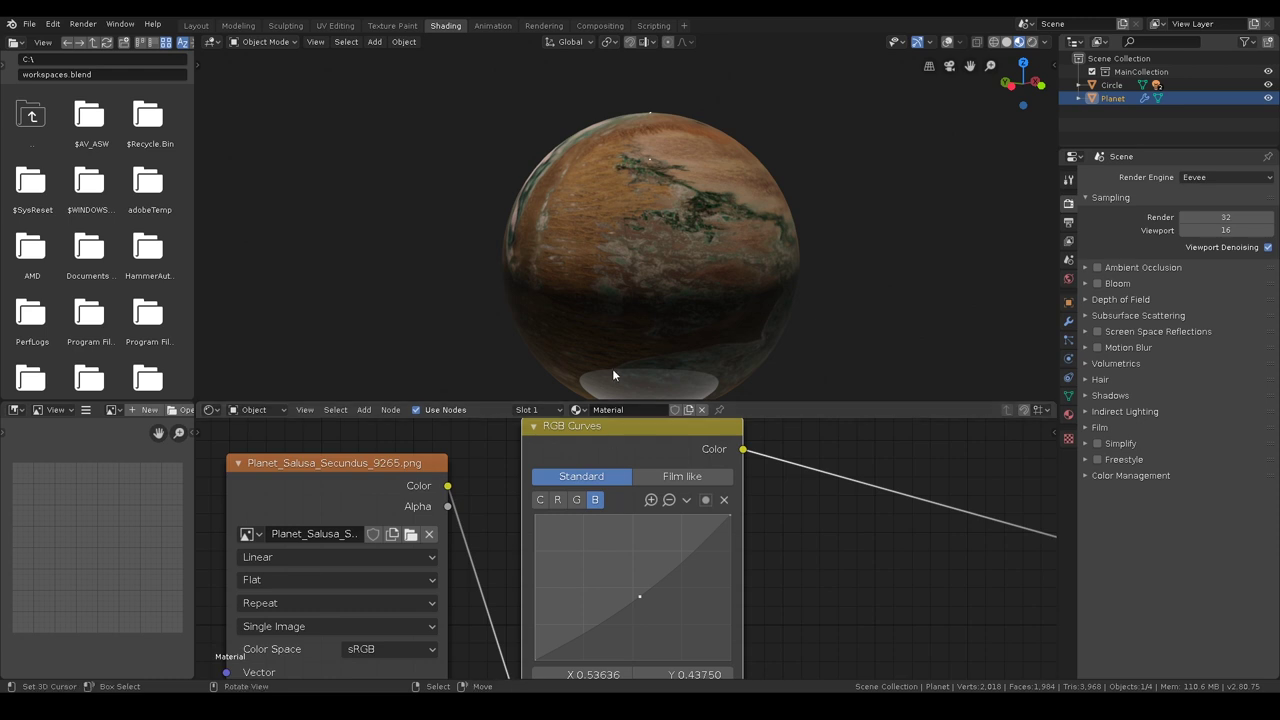
left_click(578, 500)
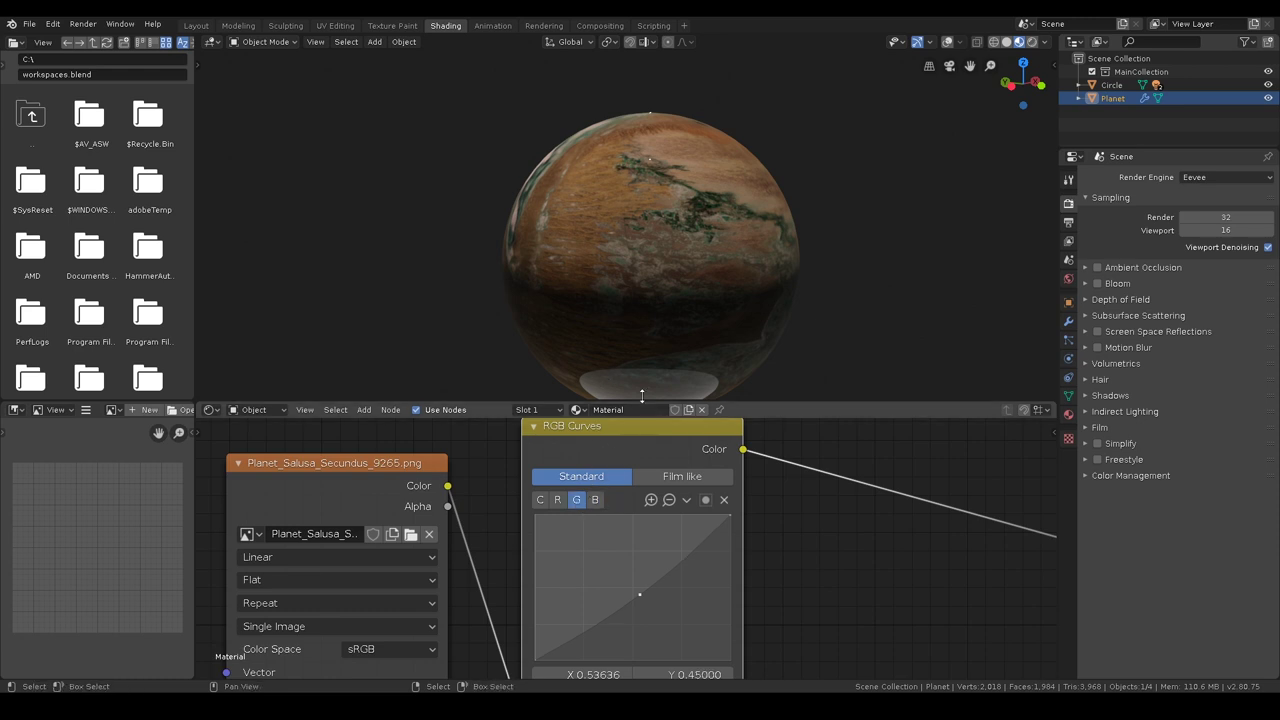
middle_click_drag(645, 392, 686, 294)
scroll(688, 296, "up", 5)
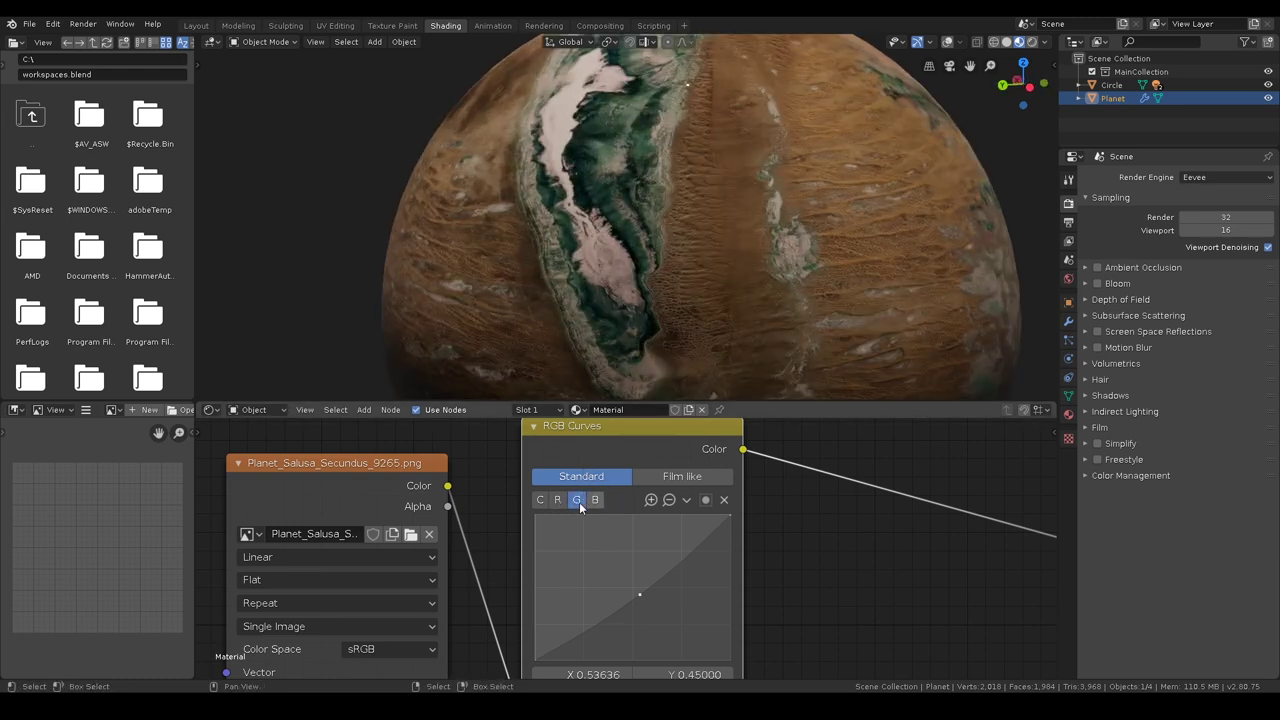
middle_click_drag(705, 275, 665, 580)
scroll(666, 300, "down", 2)
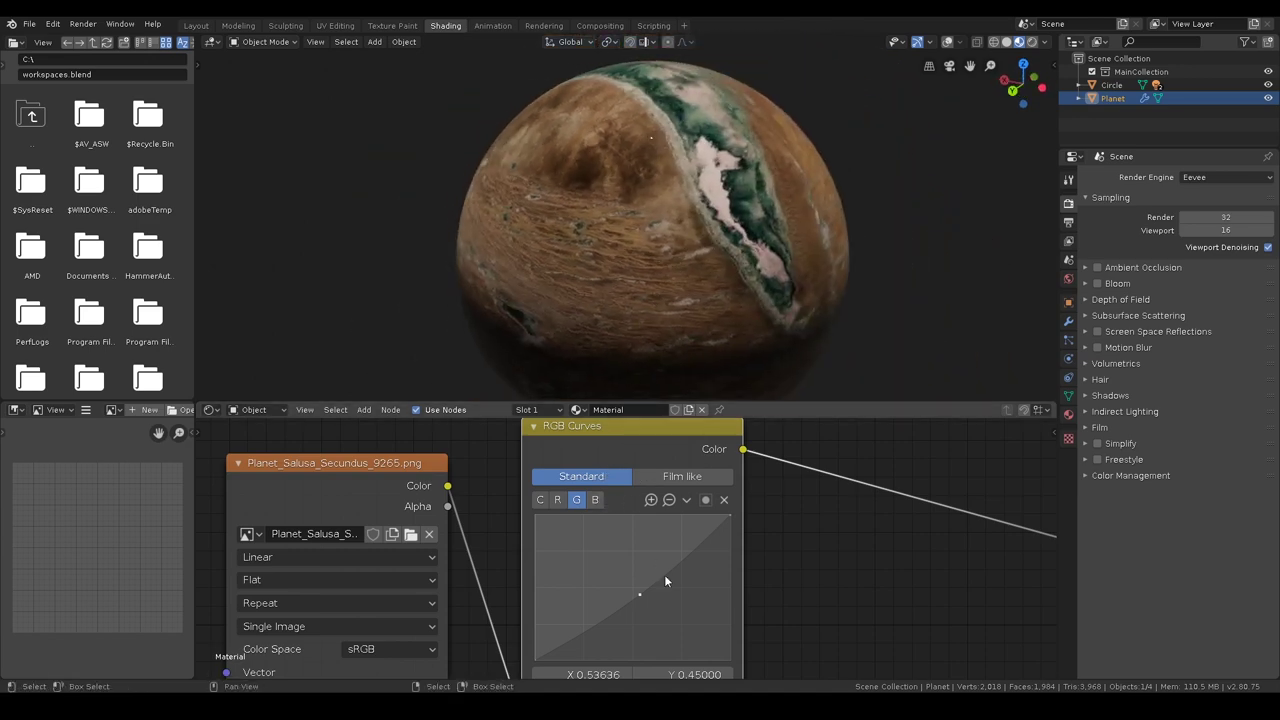
middle_click_drag(763, 286, 668, 235)
Reshape the red channel curve with three points, raising the upper one to 0.75.
left_click(557, 499)
scroll(668, 235, "up", 2)
scroll(676, 245, "up", 4)
scroll(580, 270, "down", 2)
middle_click_drag(592, 250, 579, 192)
scroll(690, 244, "down", 4)
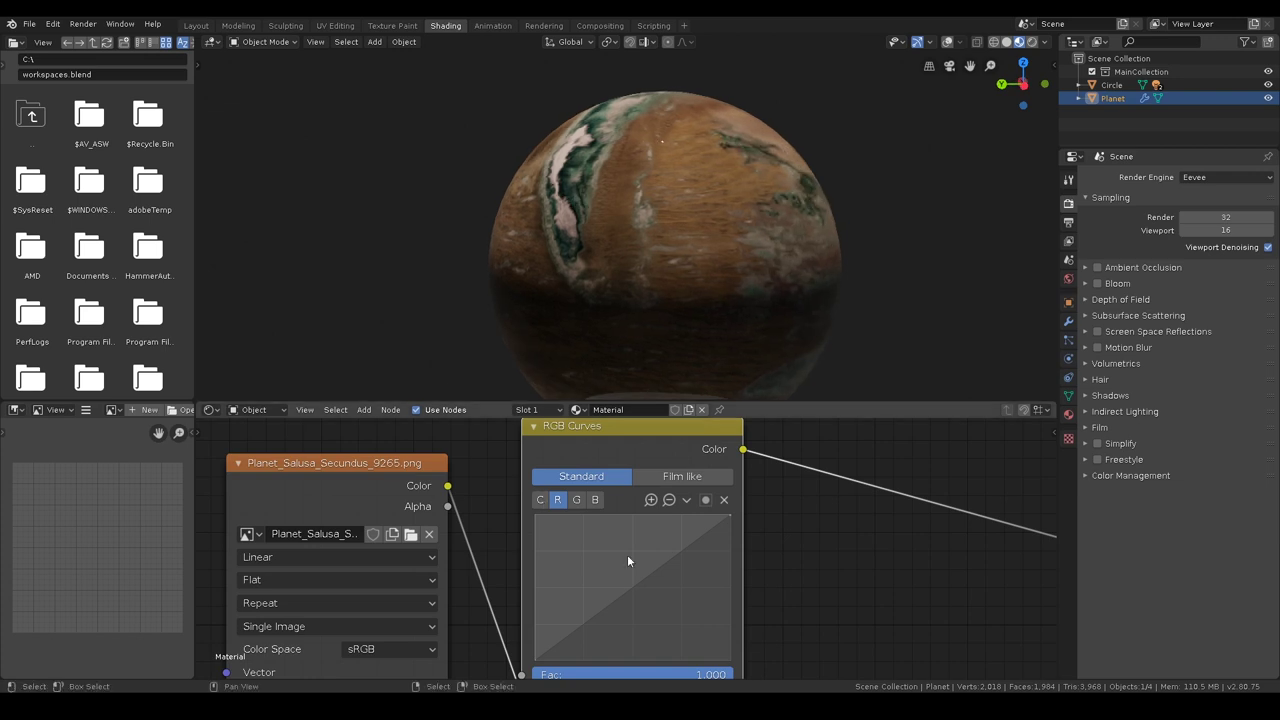
left_click_drag(628, 561, 631, 581)
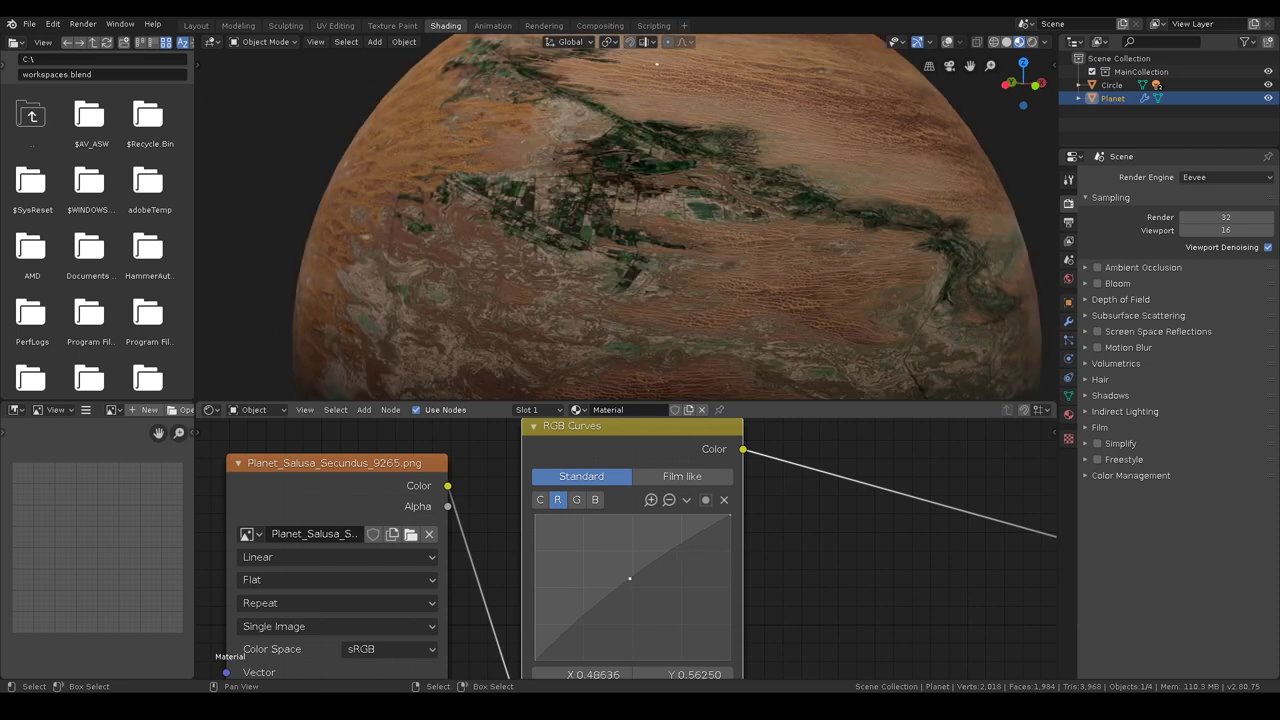
left_click_drag(631, 581, 626, 575)
scroll(785, 286, "down", 5)
middle_click_drag(785, 286, 588, 286)
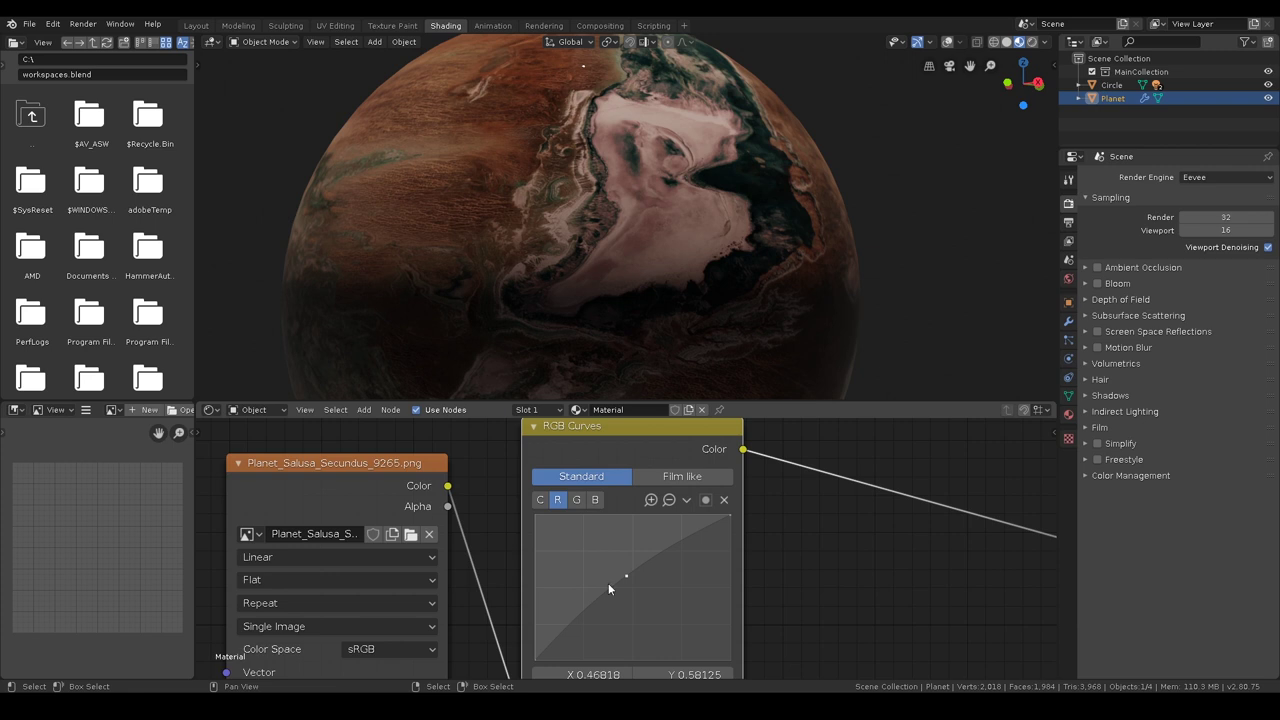
left_click_drag(608, 585, 576, 620)
left_click_drag(683, 541, 686, 550)
middle_click_drag(684, 390, 671, 263)
scroll(676, 330, "down", 4)
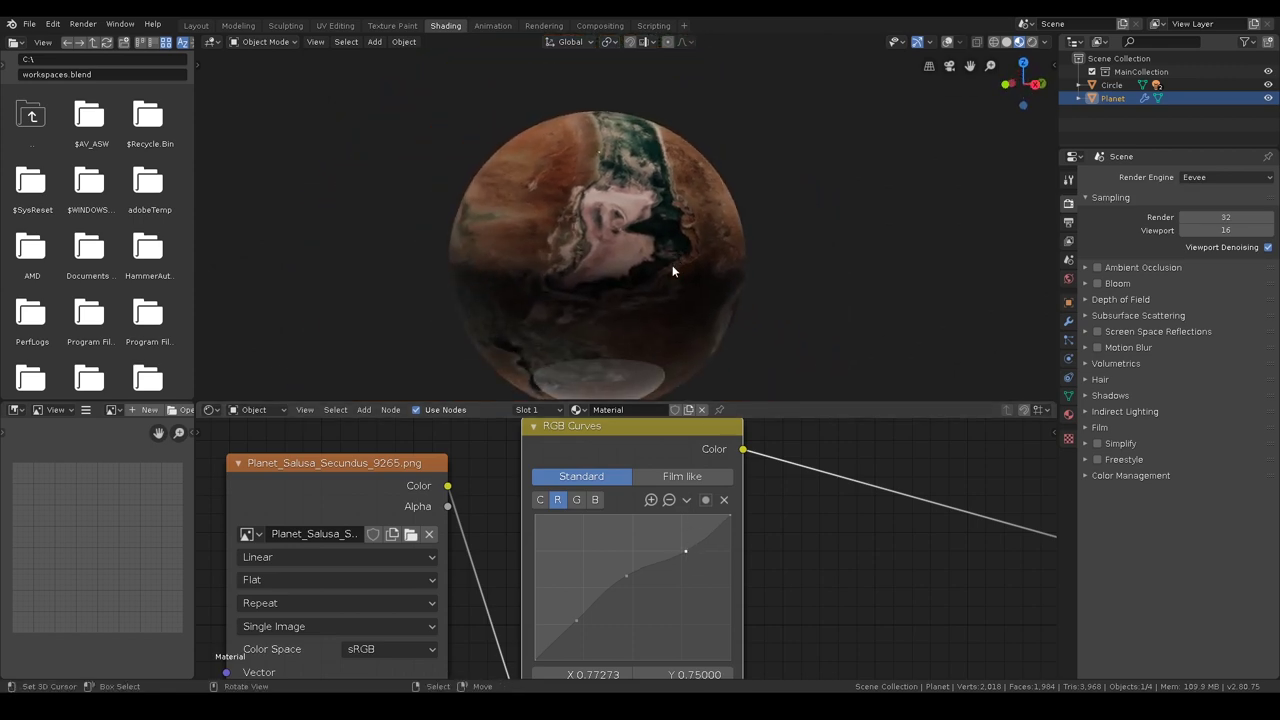
scroll(654, 294, "up", 4)
On the C curve, drag a new point up to X 0.45, Y 0.625.
left_click(541, 500)
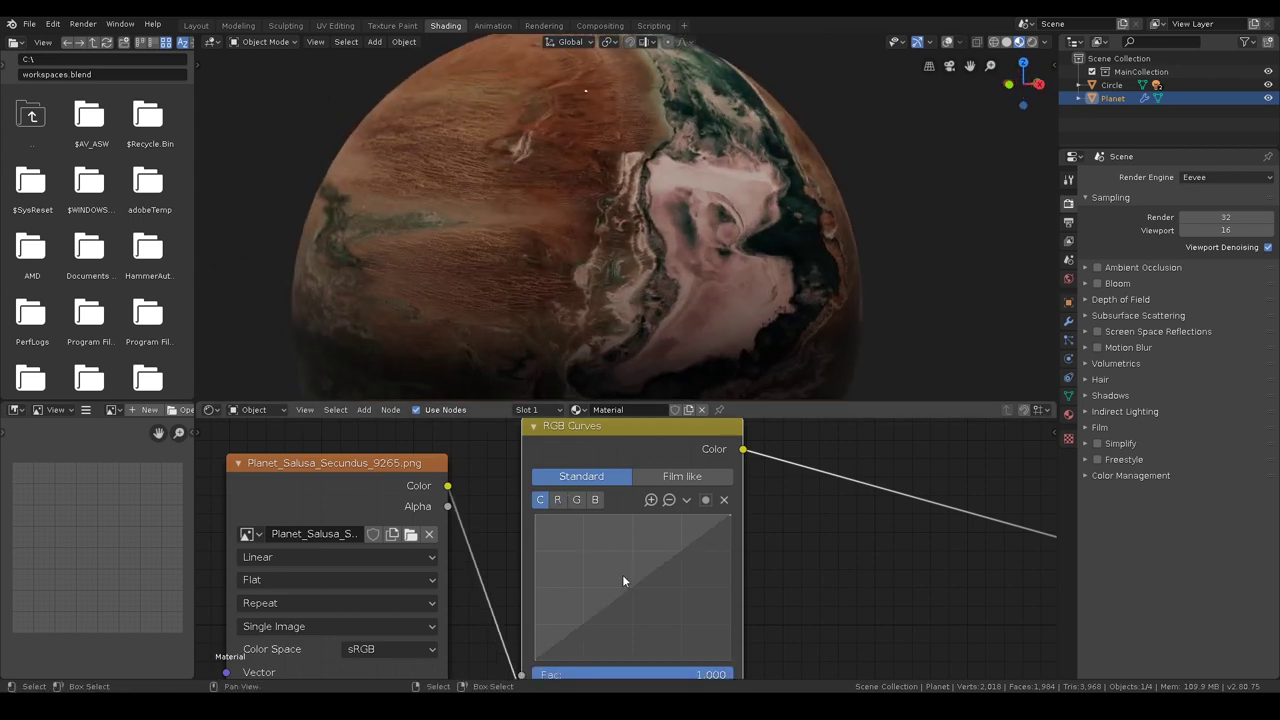
left_click_drag(632, 589, 622, 569)
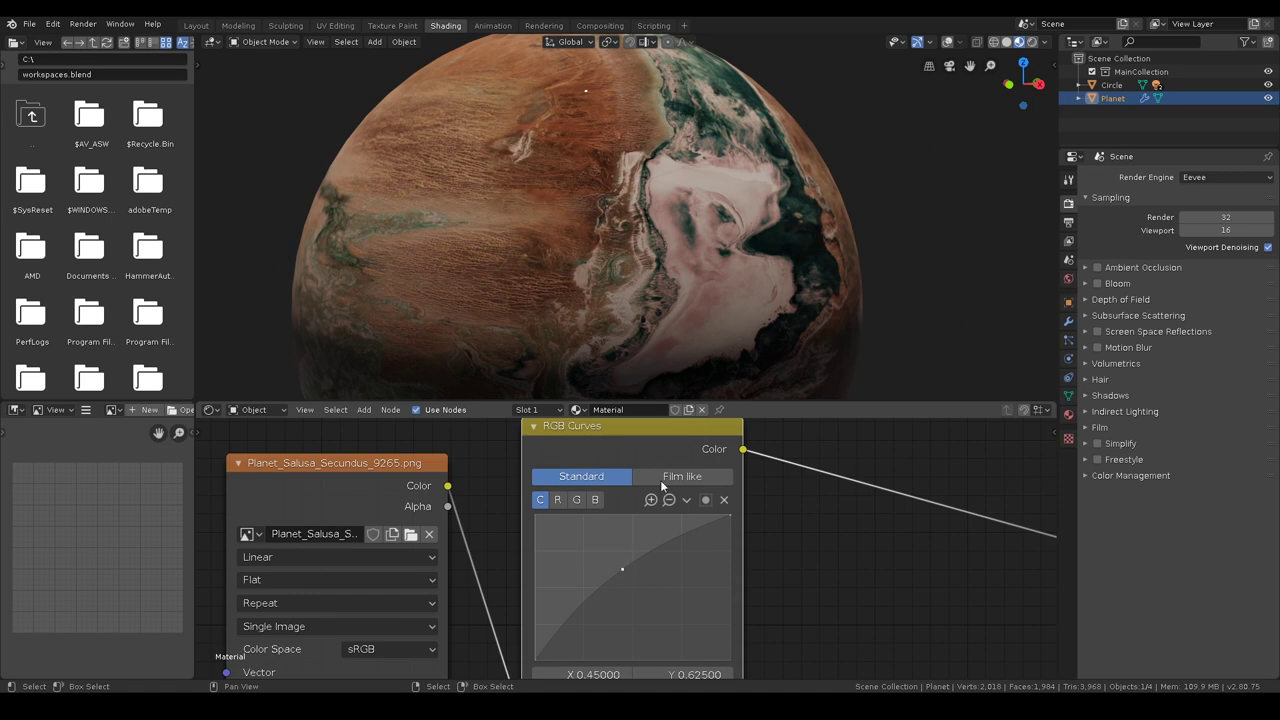
scroll(761, 257, "down", 5)
middle_click_drag(761, 257, 643, 235)
scroll(660, 240, "up", 3)
scroll(825, 495, "down", 2)
middle_click_drag(825, 495, 720, 462)
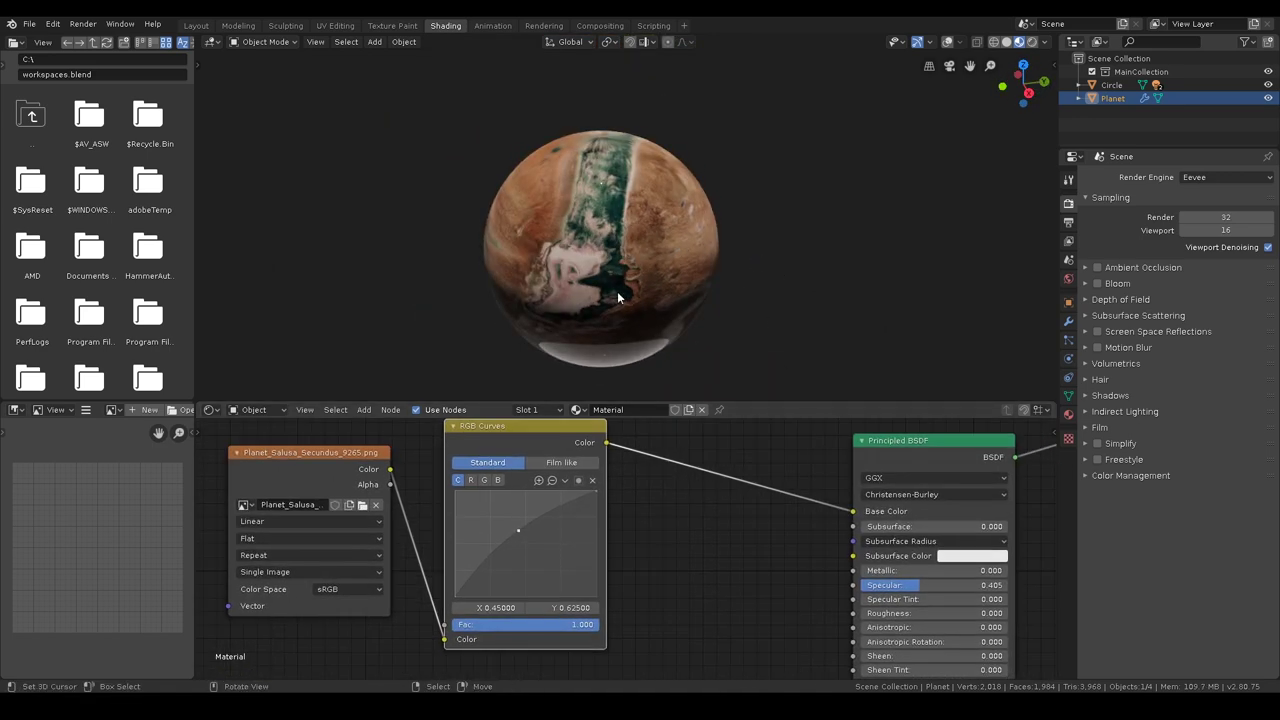
scroll(659, 240, "up", 4)
middle_click_drag(759, 251, 622, 228)
middle_click_drag(699, 532, 623, 586)
scroll(788, 293, "down", 3)
middle_click_drag(788, 293, 701, 302)
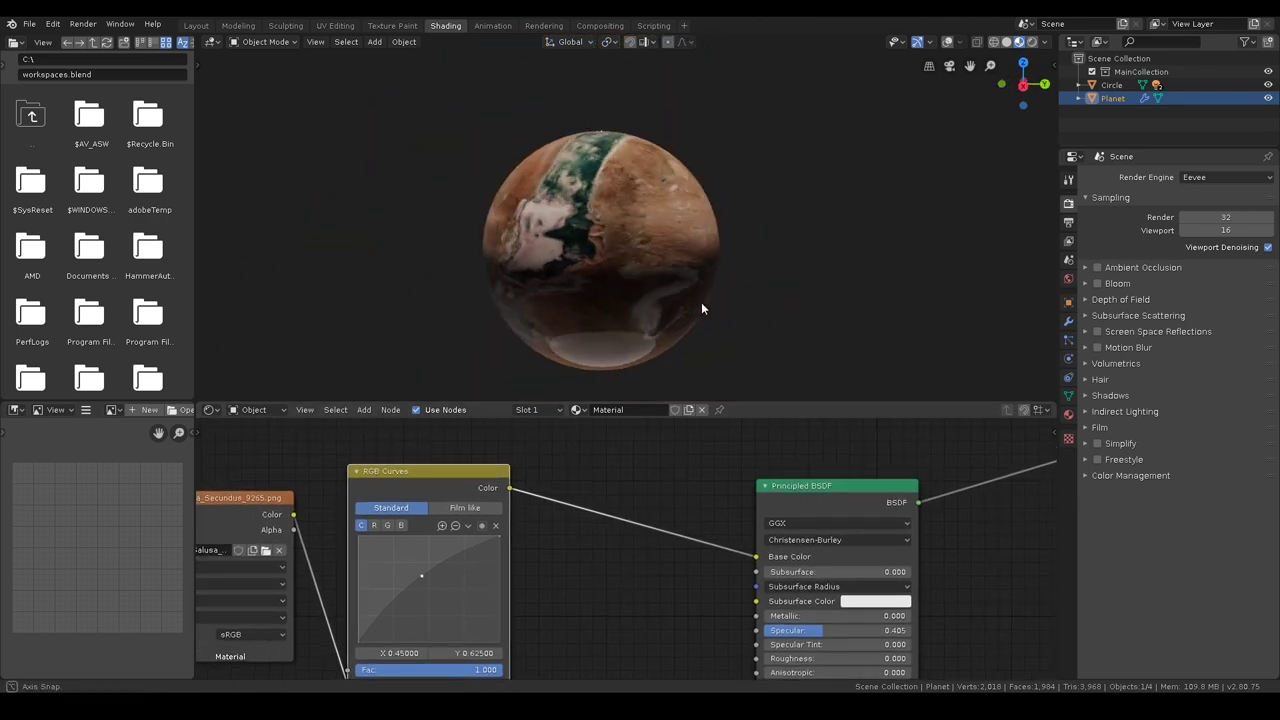
key("shift+a")
Add a Hue Saturation Value node after RGB Curves, keeping Hue at 0.500.
left_click(687, 488)
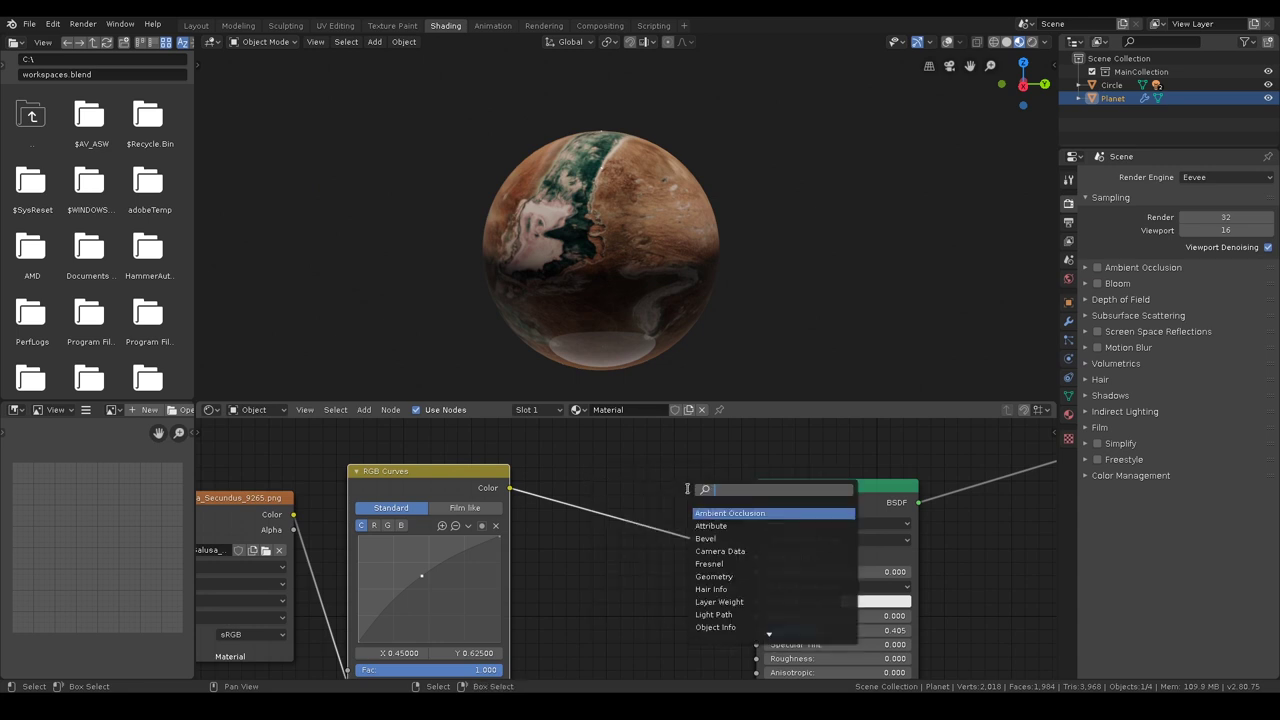
type("hue")
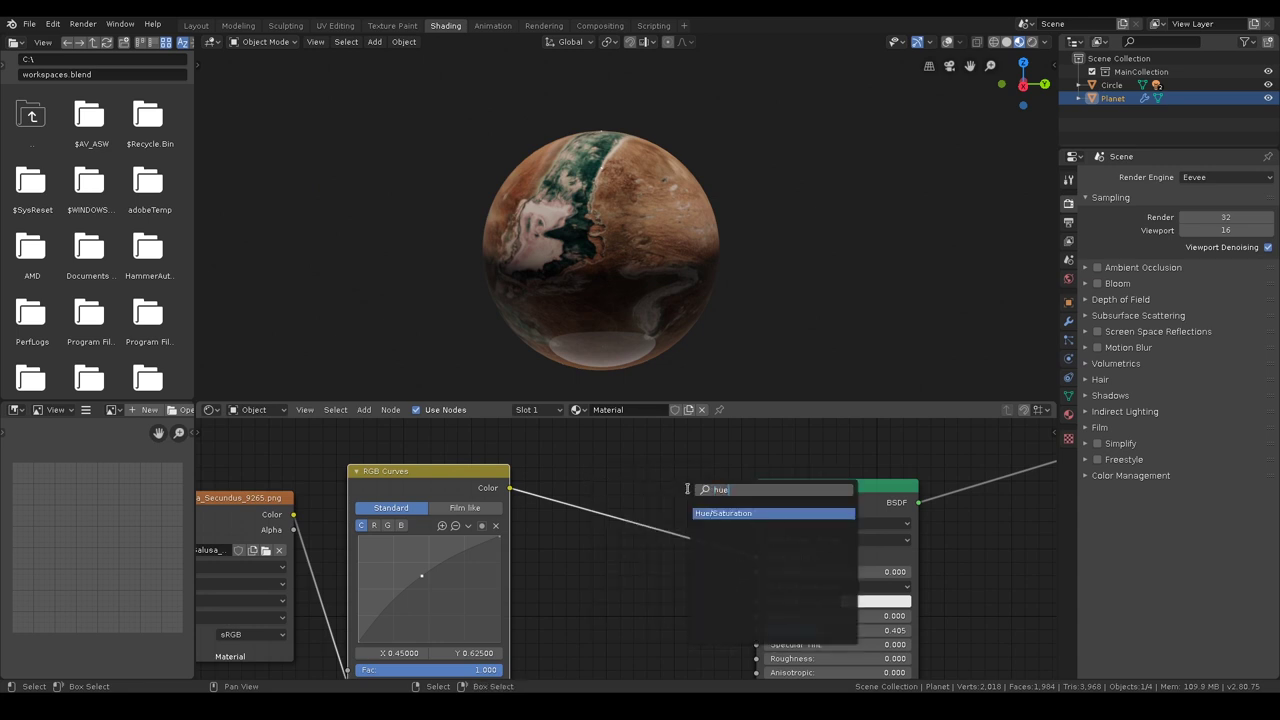
key("Return")
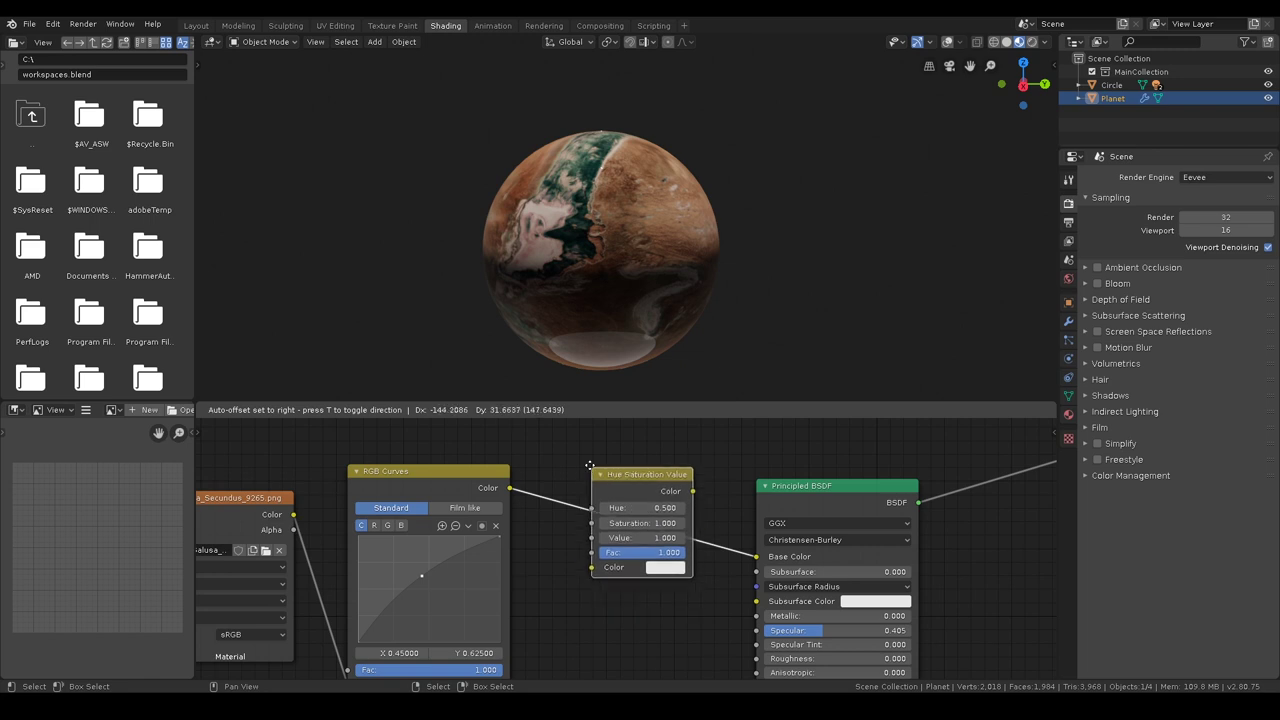
left_click(567, 461)
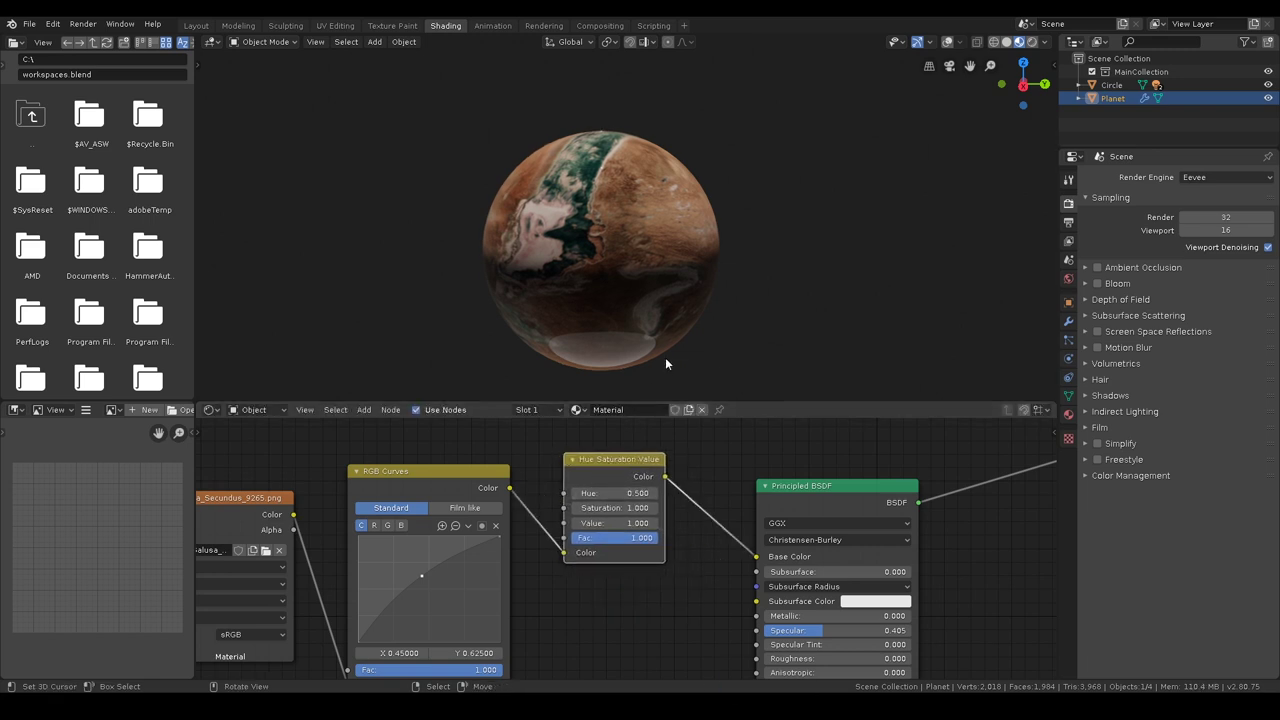
left_click_drag(615, 493, 670, 493)
key("BackSpace")
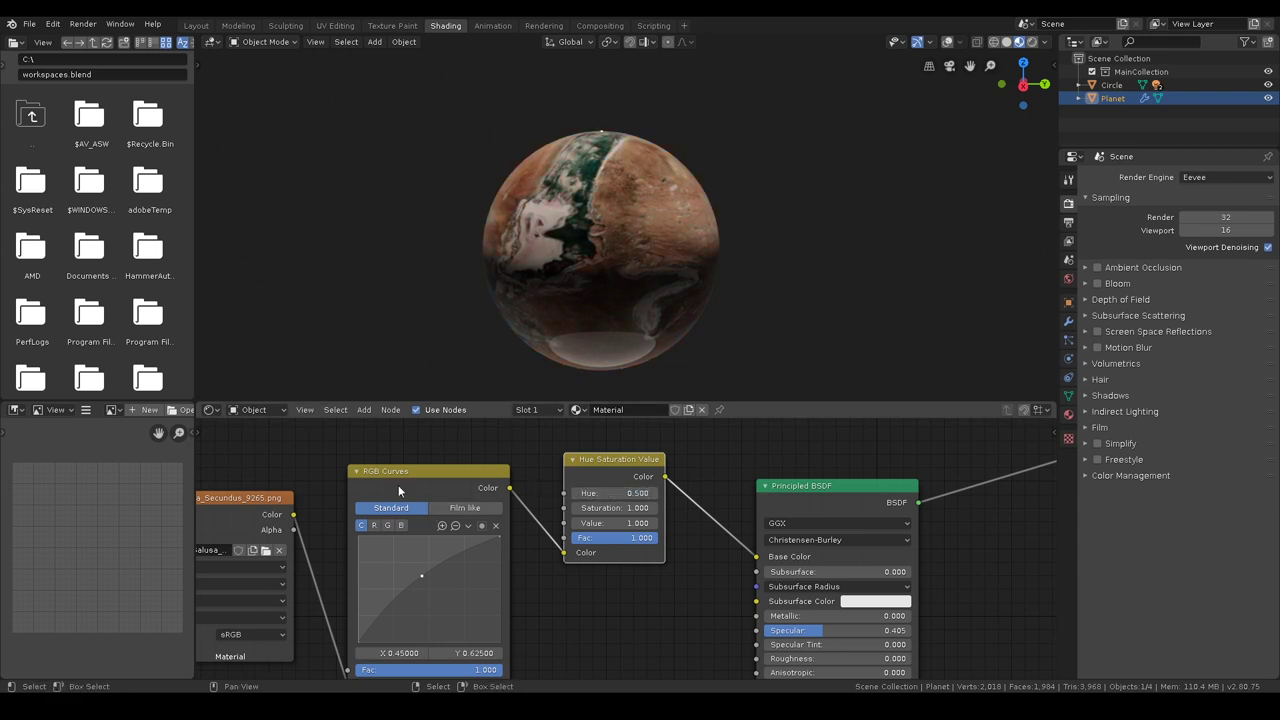
scroll(709, 270, "up", 5)
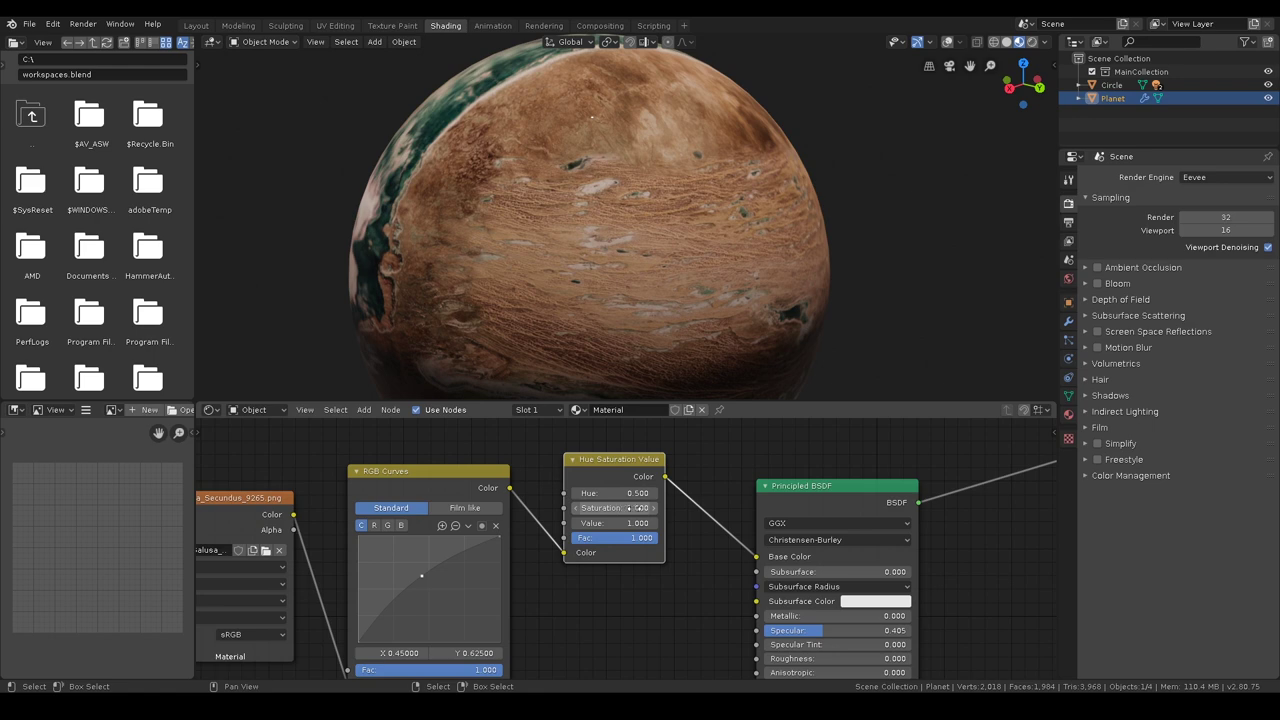
Set the Hue Saturation Value node to Saturation 1.100 and Value 1.300.
left_click(654, 508)
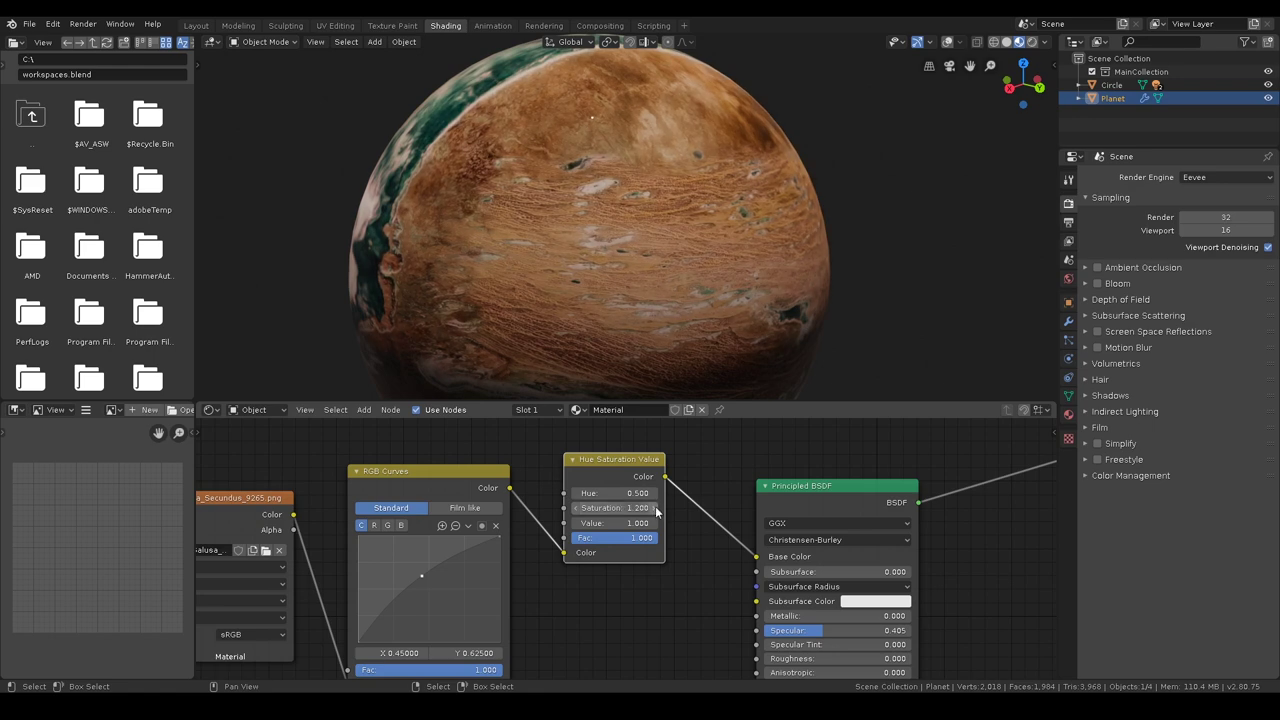
middle_click_drag(648, 330, 750, 245)
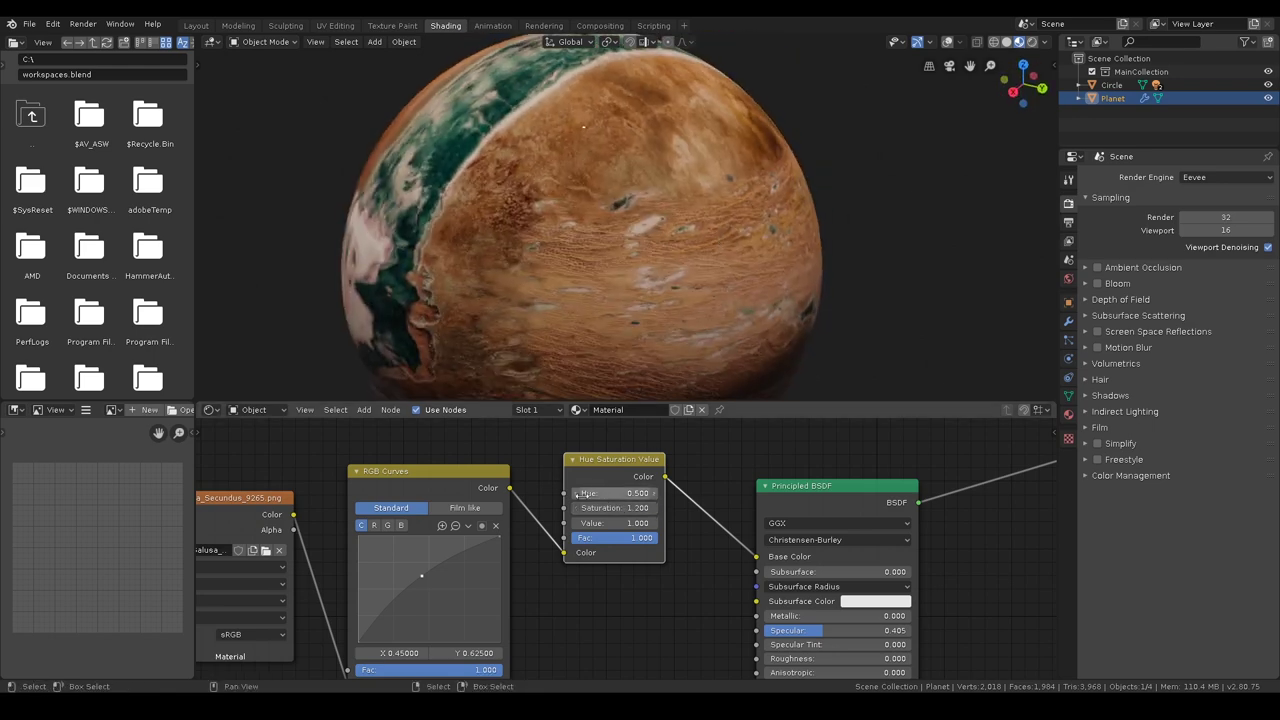
left_click(575, 508)
middle_click_drag(660, 330, 421, 260)
middle_click_drag(682, 257, 677, 513)
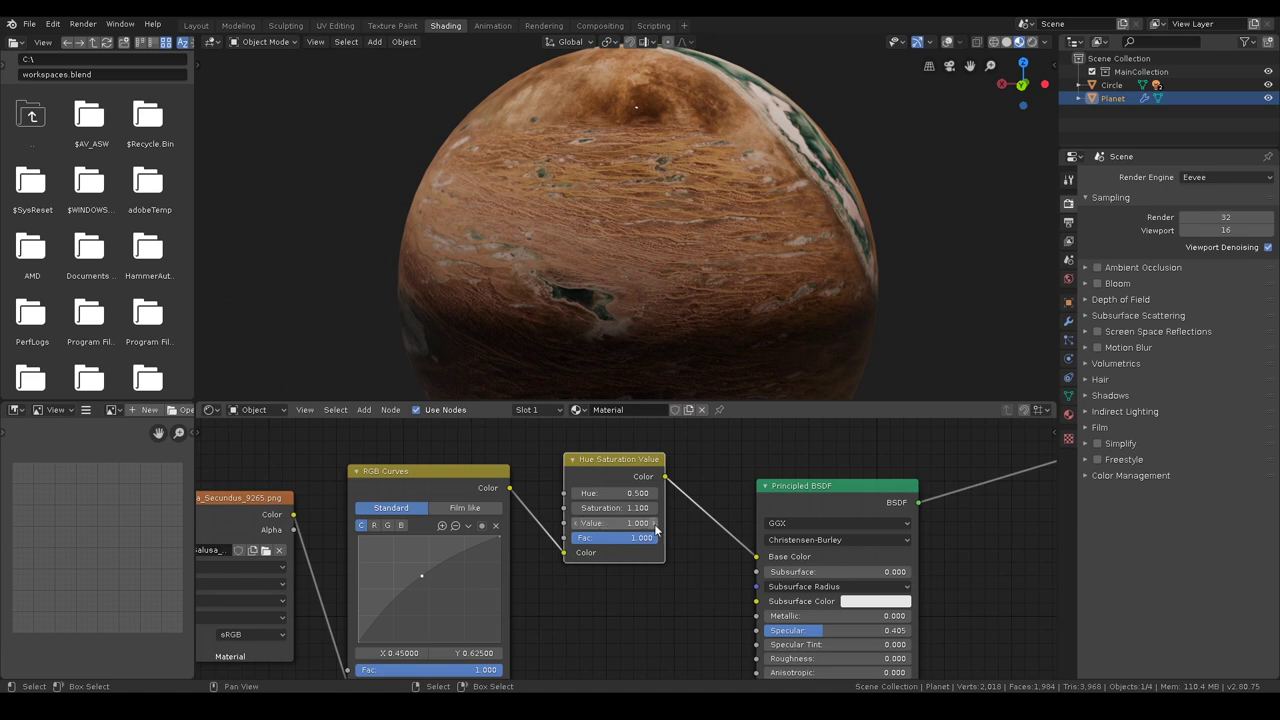
left_click(655, 523)
left_click(655, 523)
left_click(655, 523)
middle_click_drag(820, 260, 700, 268)
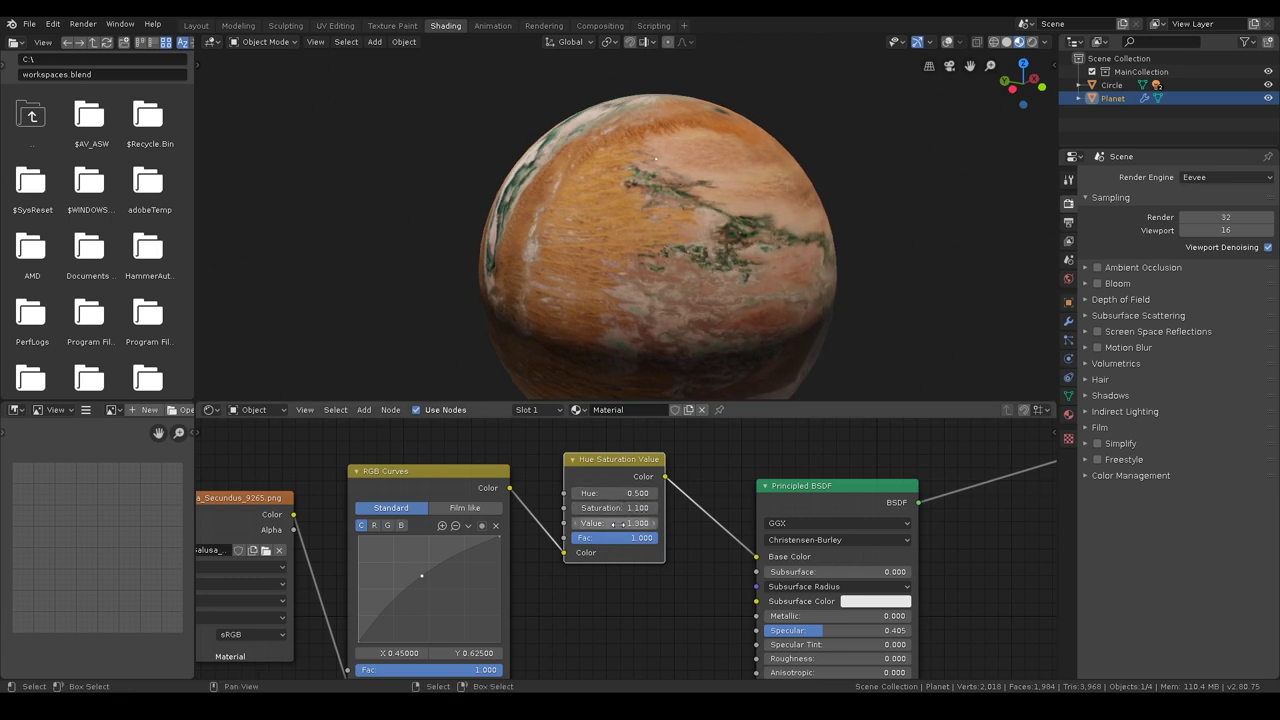
mouse_move(664, 370)
middle_mouse_down()
mouse_move(662, 276)
mouse_move(620, 262)
mouse_move(638, 247)
mouse_move(772, 240)
mouse_move(834, 268)
mouse_move(785, 266)
mouse_move(862, 284)
mouse_move(849, 338)
mouse_move(631, 296)
mouse_move(624, 272)
middle_mouse_up()
scroll(800, 255, "down", 5)
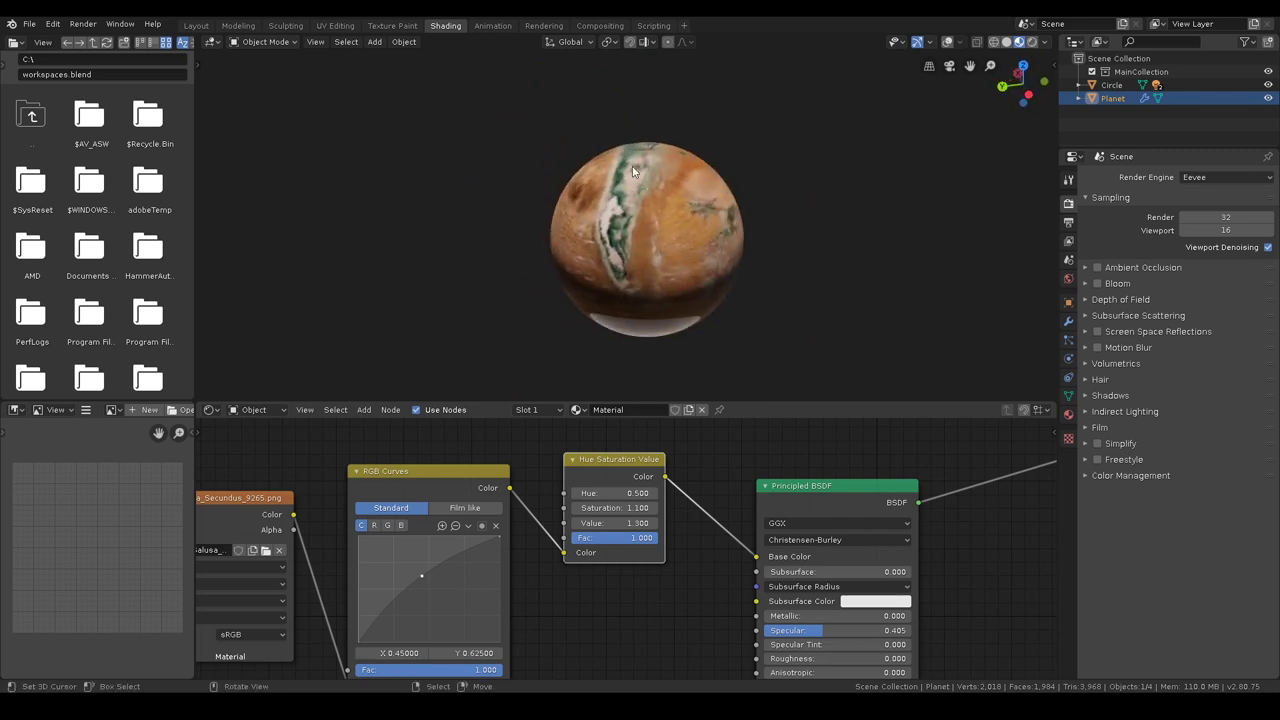
middle_click_drag(751, 231, 556, 215)
middle_click_drag(619, 276, 709, 244)
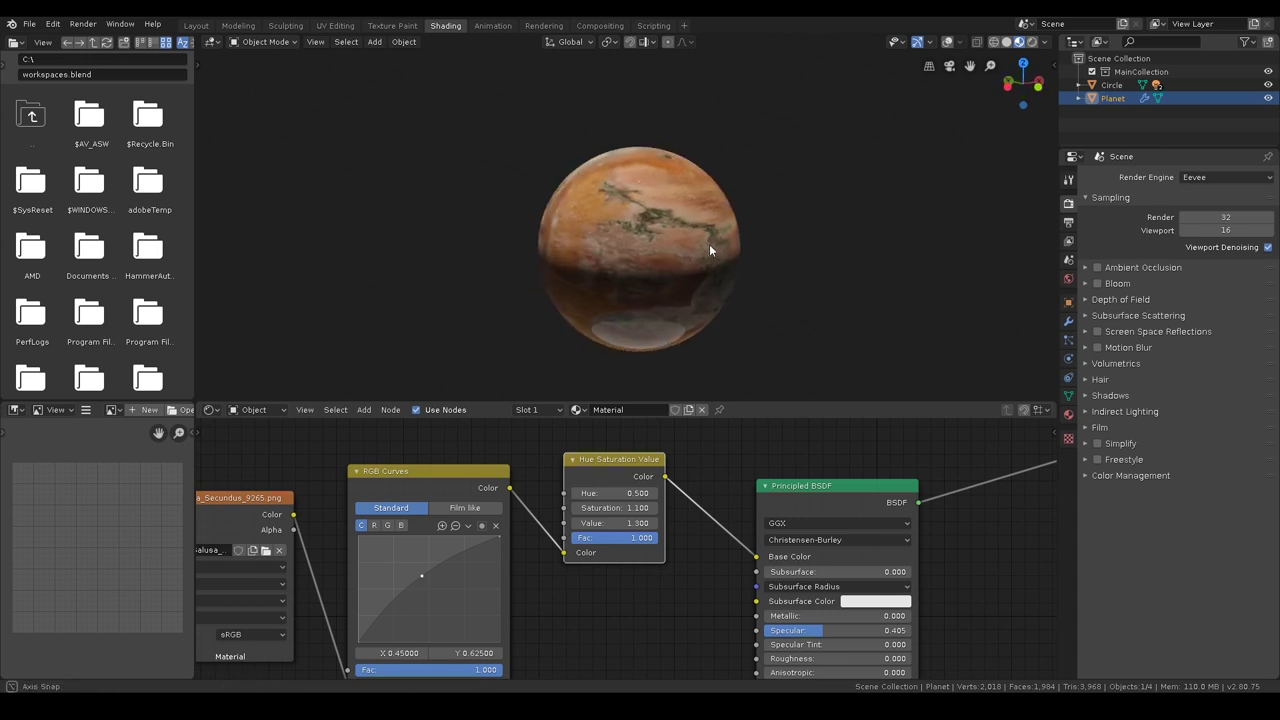
scroll(720, 495, "down", 1)
scroll(705, 530, "down", 2)
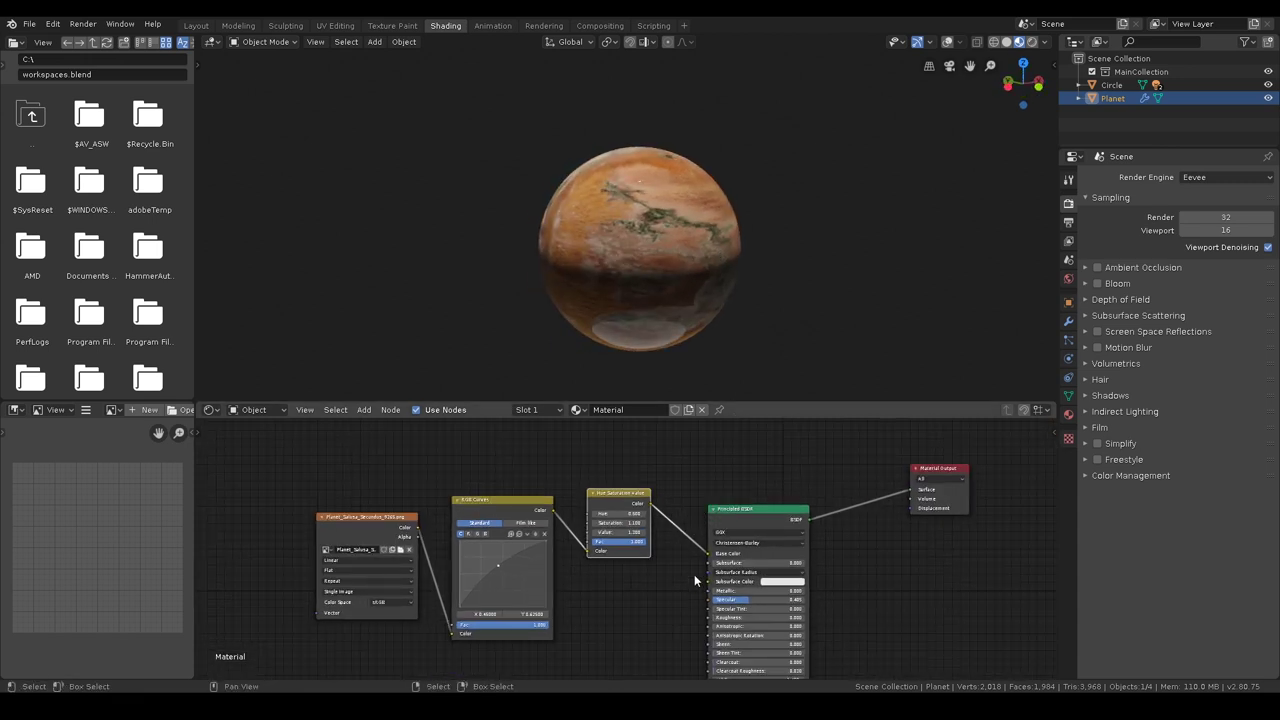
Box-select the three leftmost nodes and move them further left.
scroll(664, 507, "down", 2)
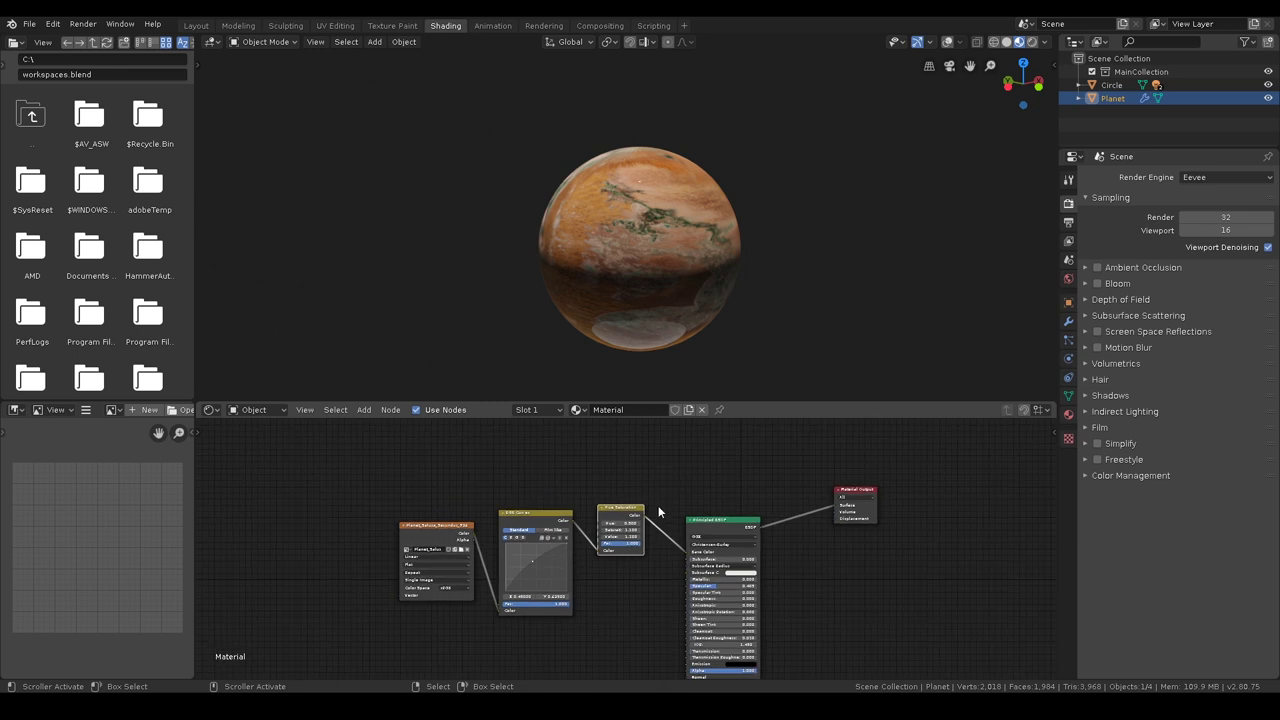
left_click_drag(363, 471, 656, 650)
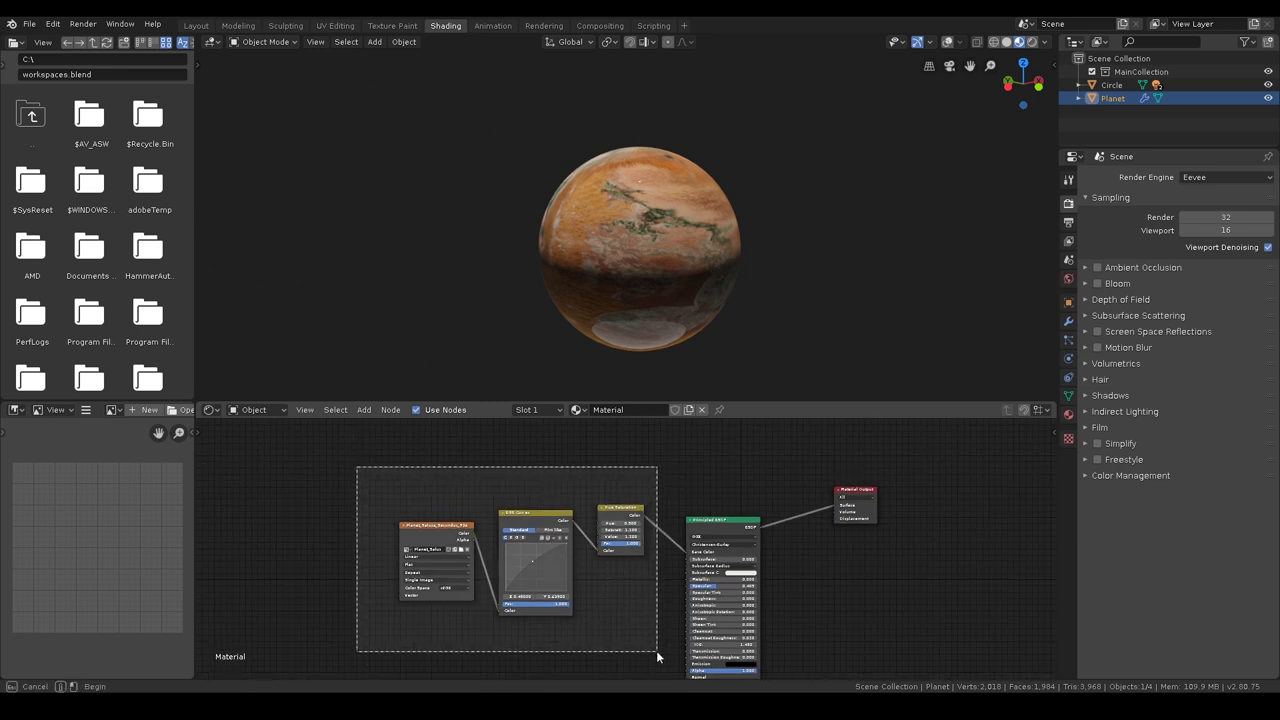
key("g")
left_click(512, 590)
middle_click_drag(614, 580, 680, 533)
Add a Bump node and connect the RGB Curves Color to its Height input.
key("shift+a")
left_click(669, 542)
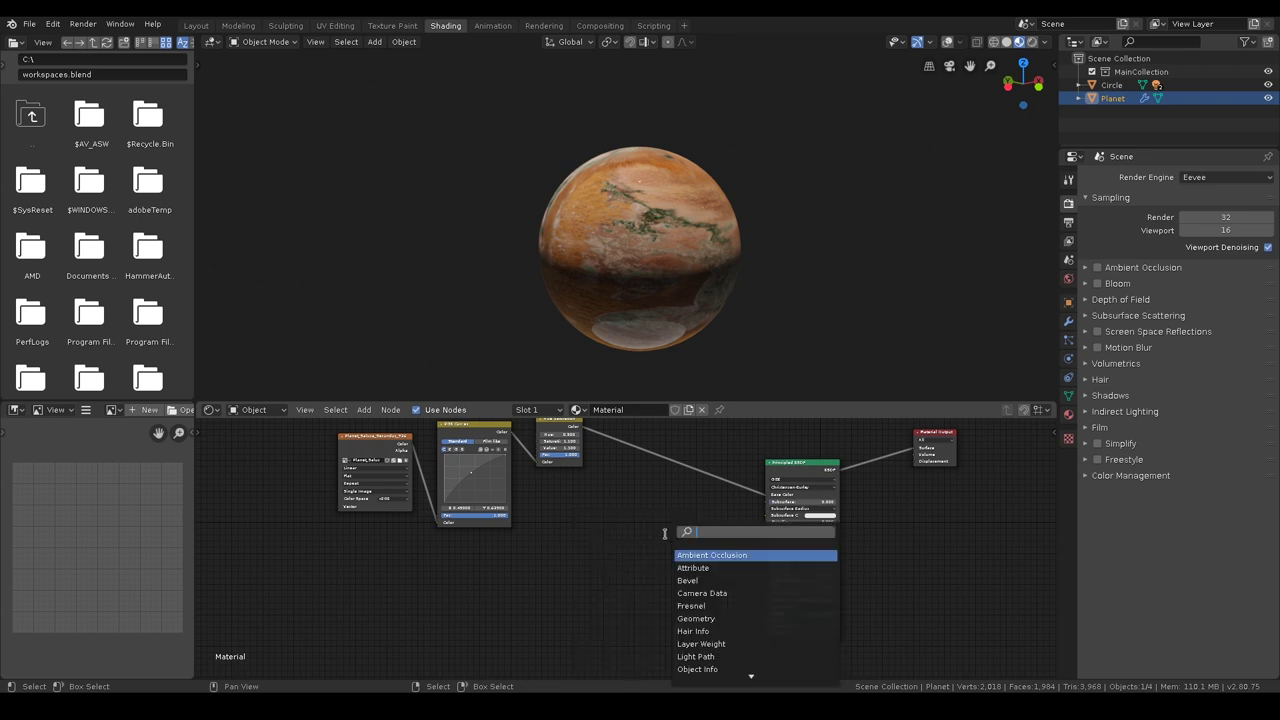
type("bump")
key("Return")
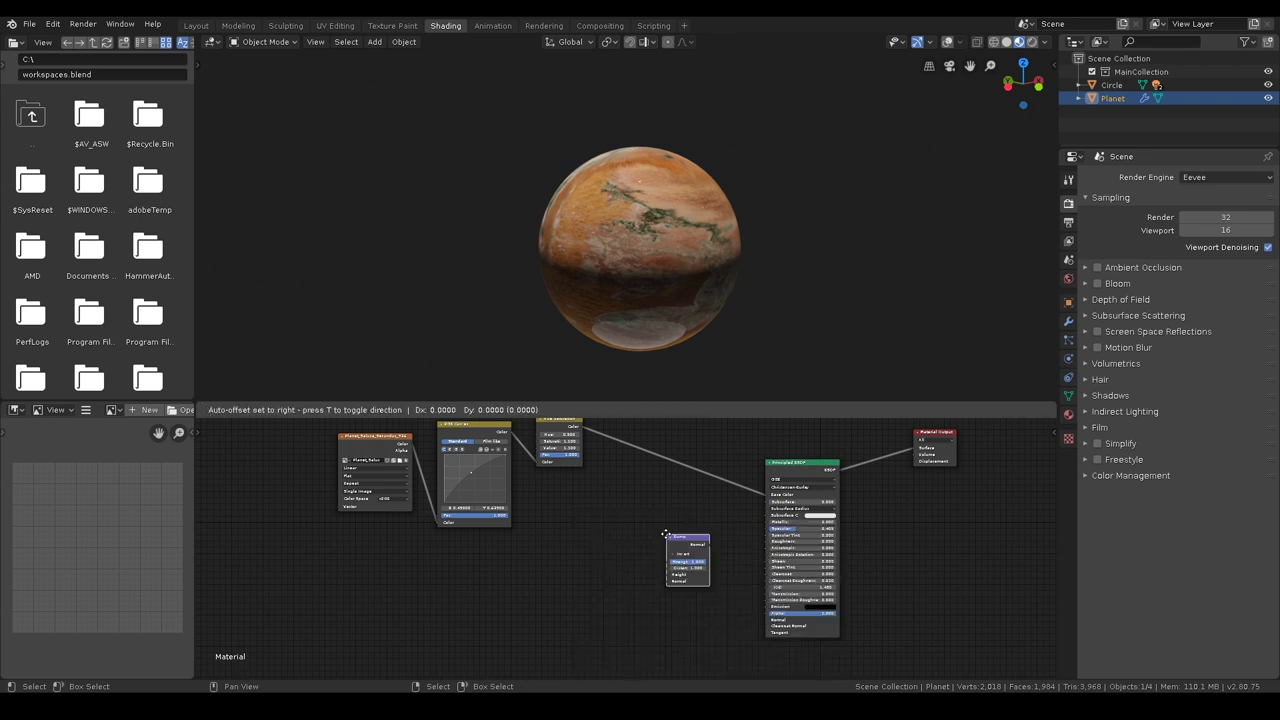
left_click(574, 596)
scroll(613, 588, "up", 3)
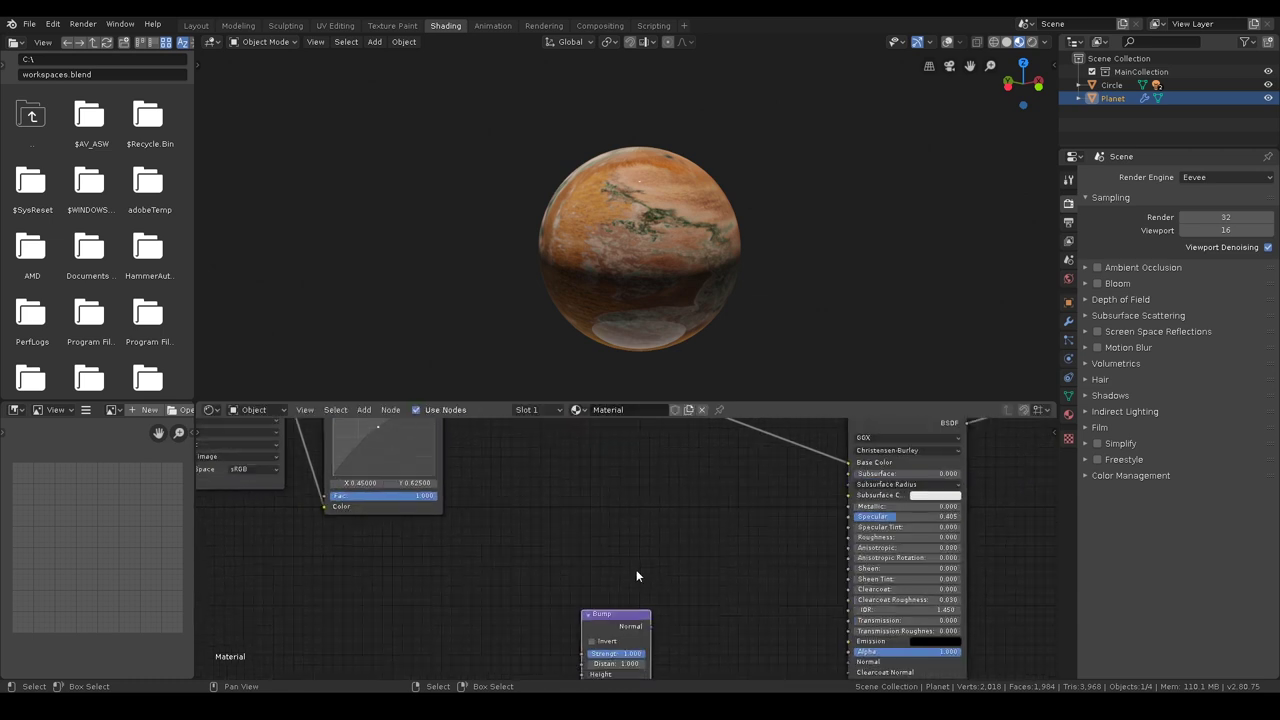
scroll(636, 569, "down", 3)
mouse_move(511, 431)
left_mouse_down()
mouse_move(552, 528)
mouse_move(571, 630)
mouse_move(598, 626)
left_mouse_up()
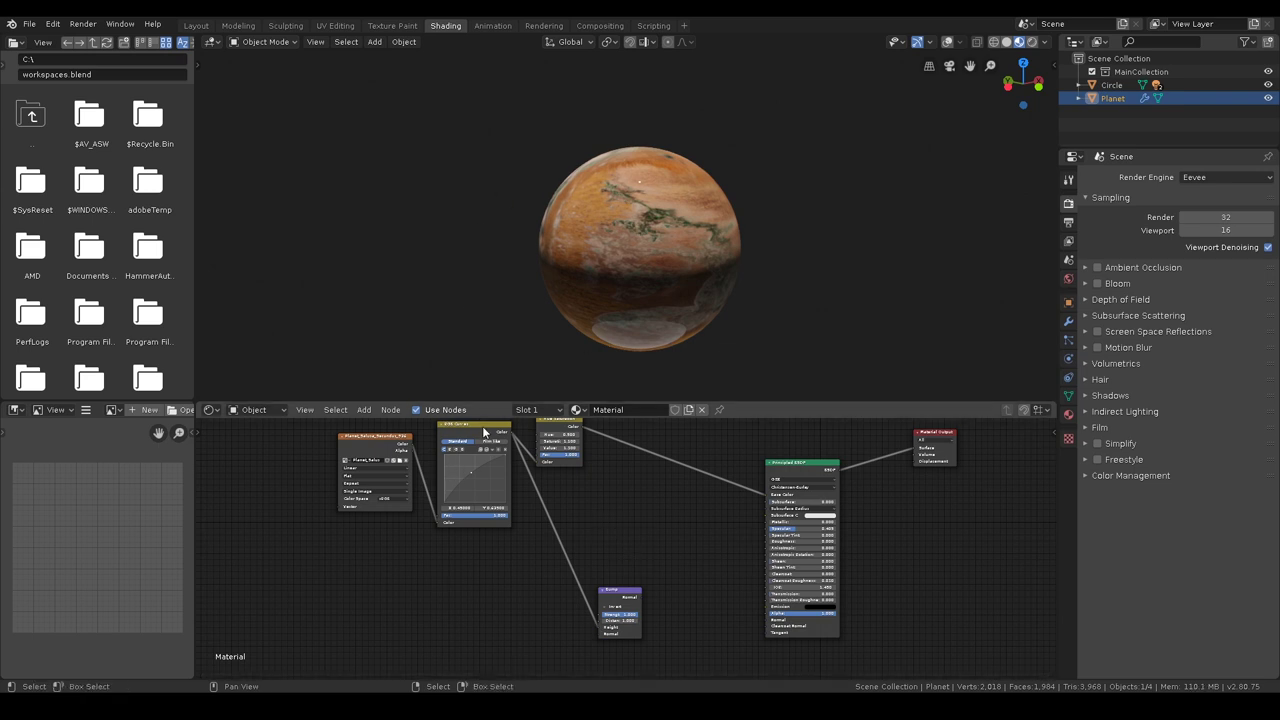
scroll(665, 270, "up", 4)
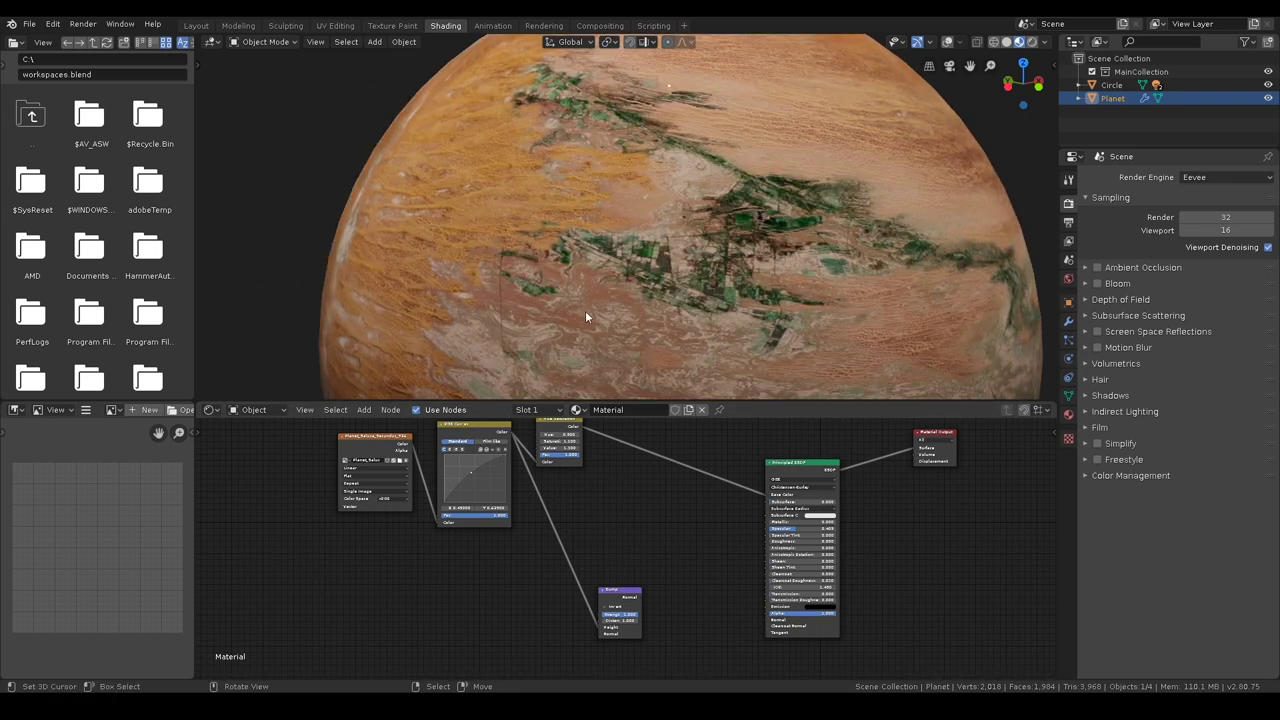
scroll(531, 313, "down", 2)
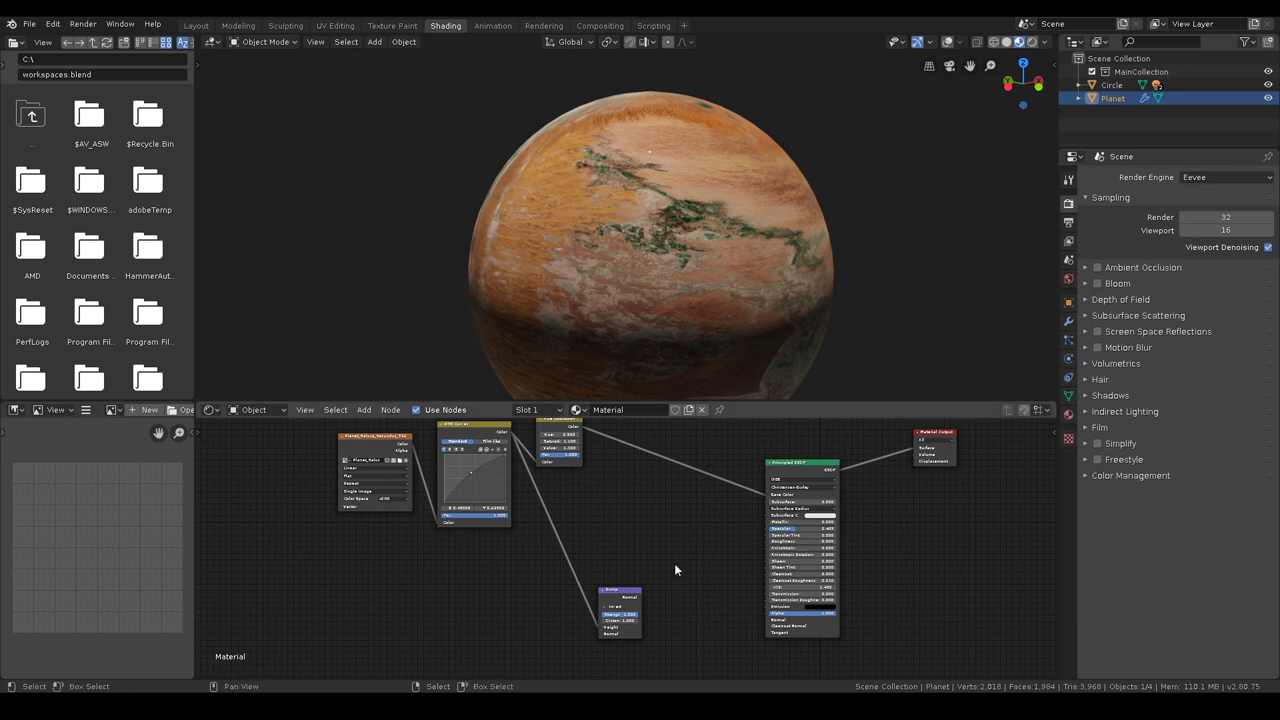
Plug the Bump Normal output into the Principled BSDF Normal input.
left_click_drag(643, 599, 767, 620)
scroll(663, 600, "up", 3)
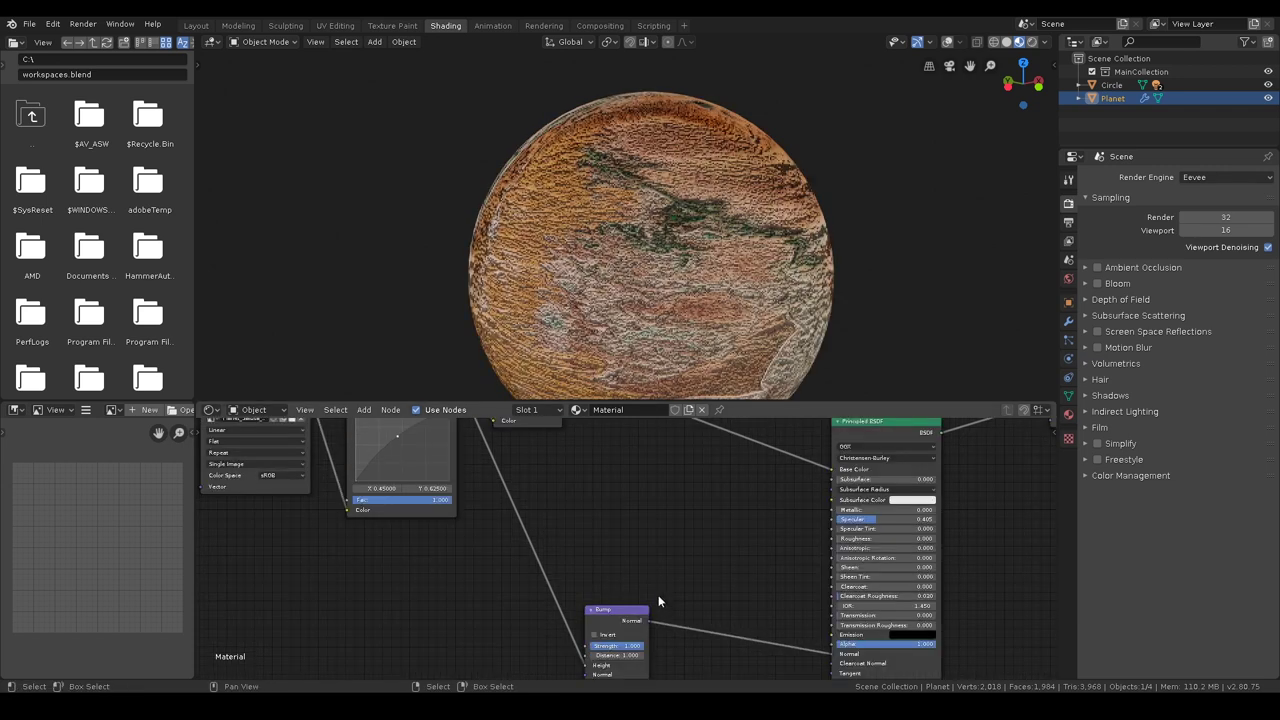
scroll(680, 523, "down", 4, "shift")
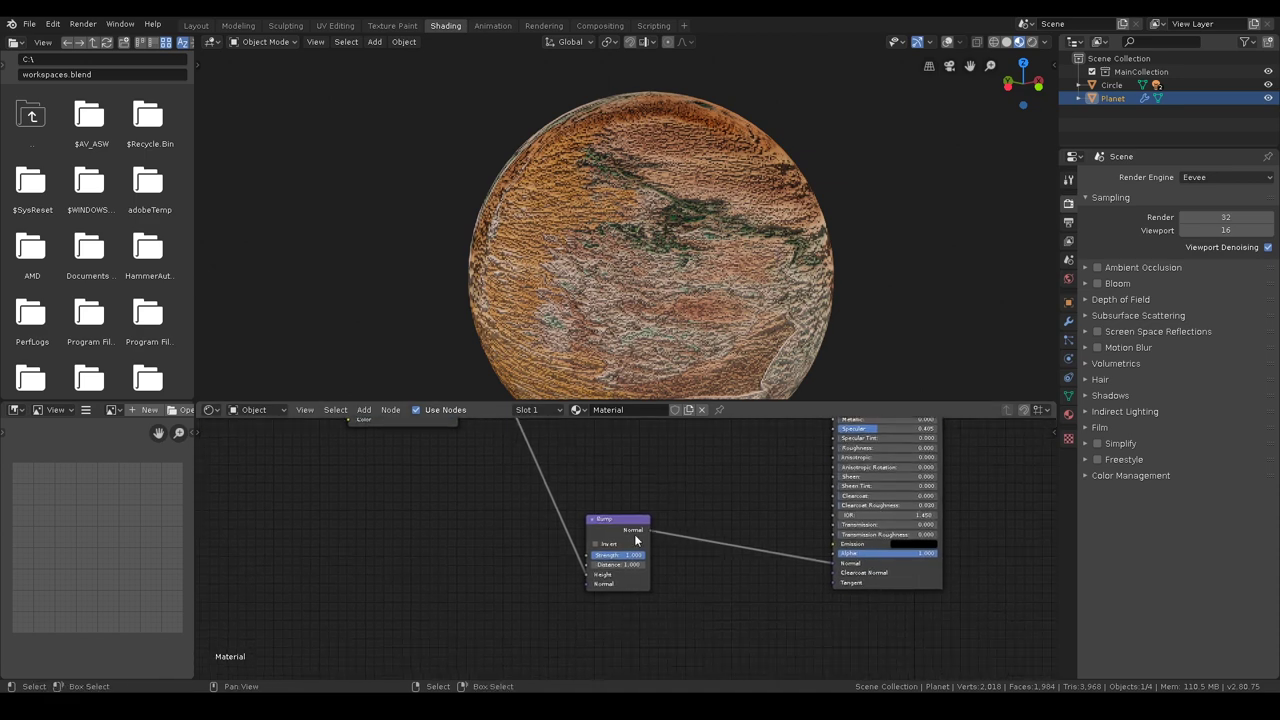
middle_click_drag(666, 251, 526, 270)
middle_click_drag(505, 450, 659, 540)
scroll(659, 540, "down", 2, "shift")
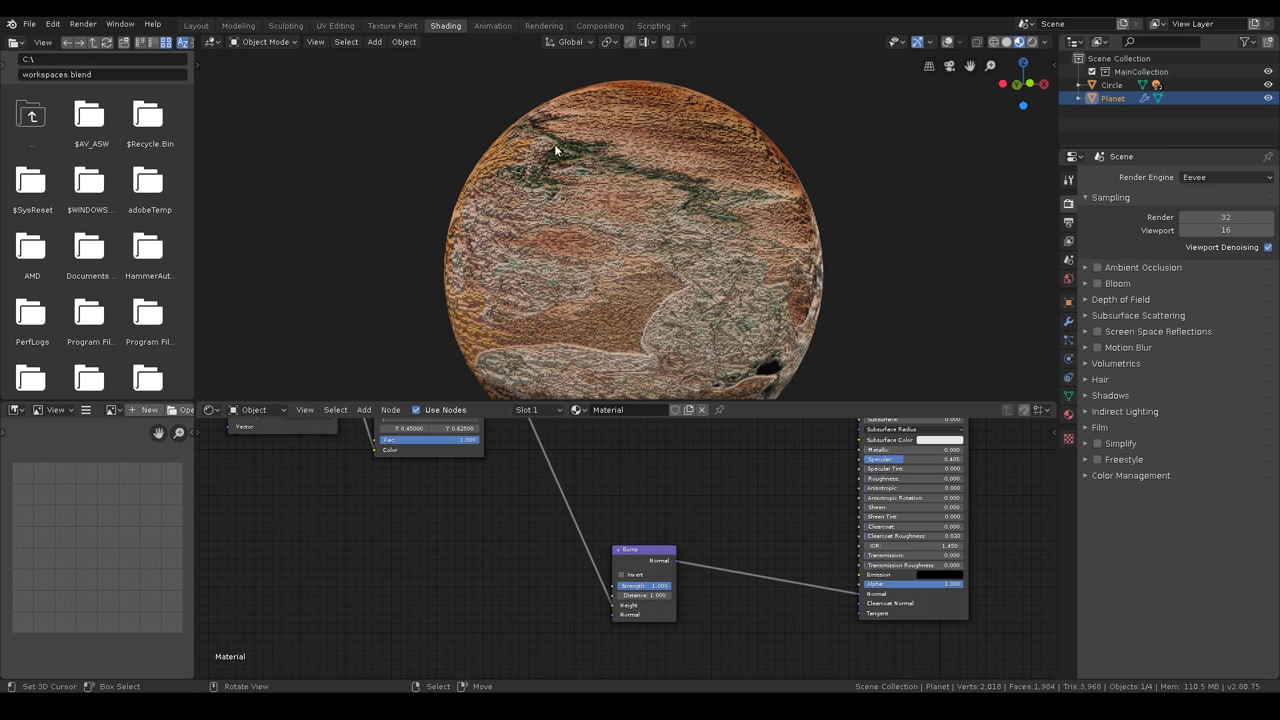
scroll(710, 485, "up", 3)
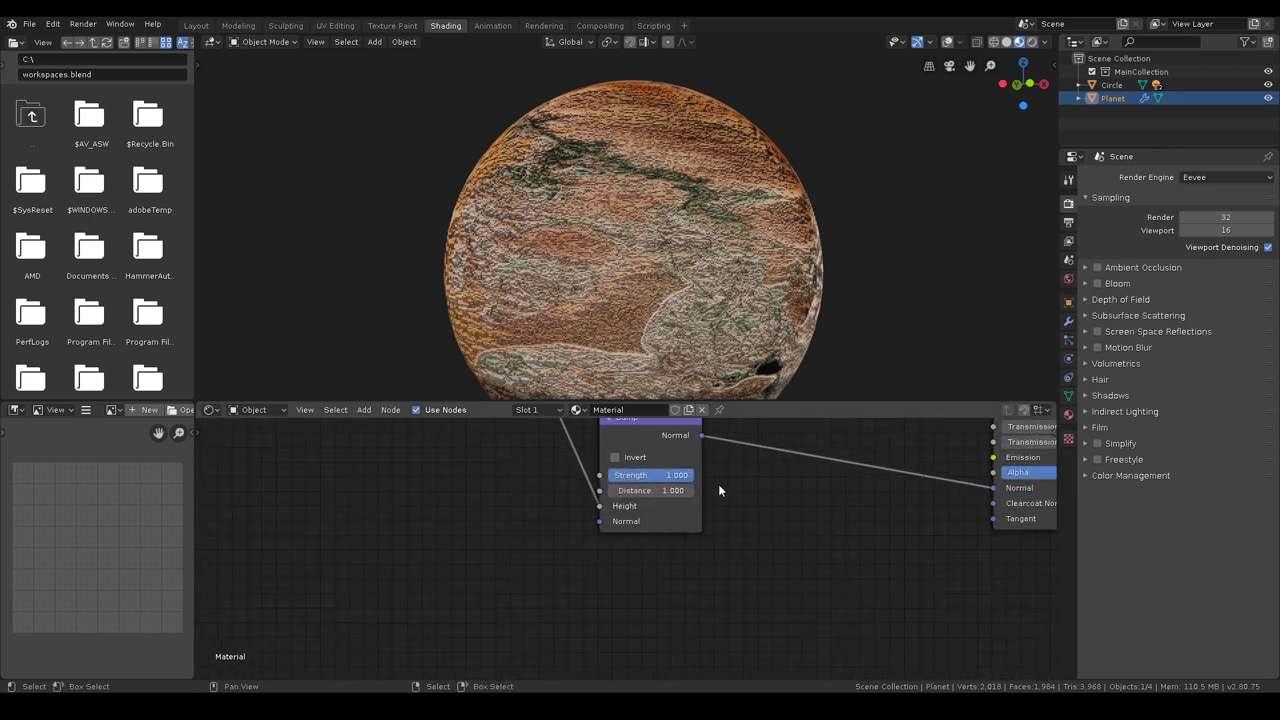
scroll(718, 490, "up", 2)
middle_click_drag(764, 464, 742, 596)
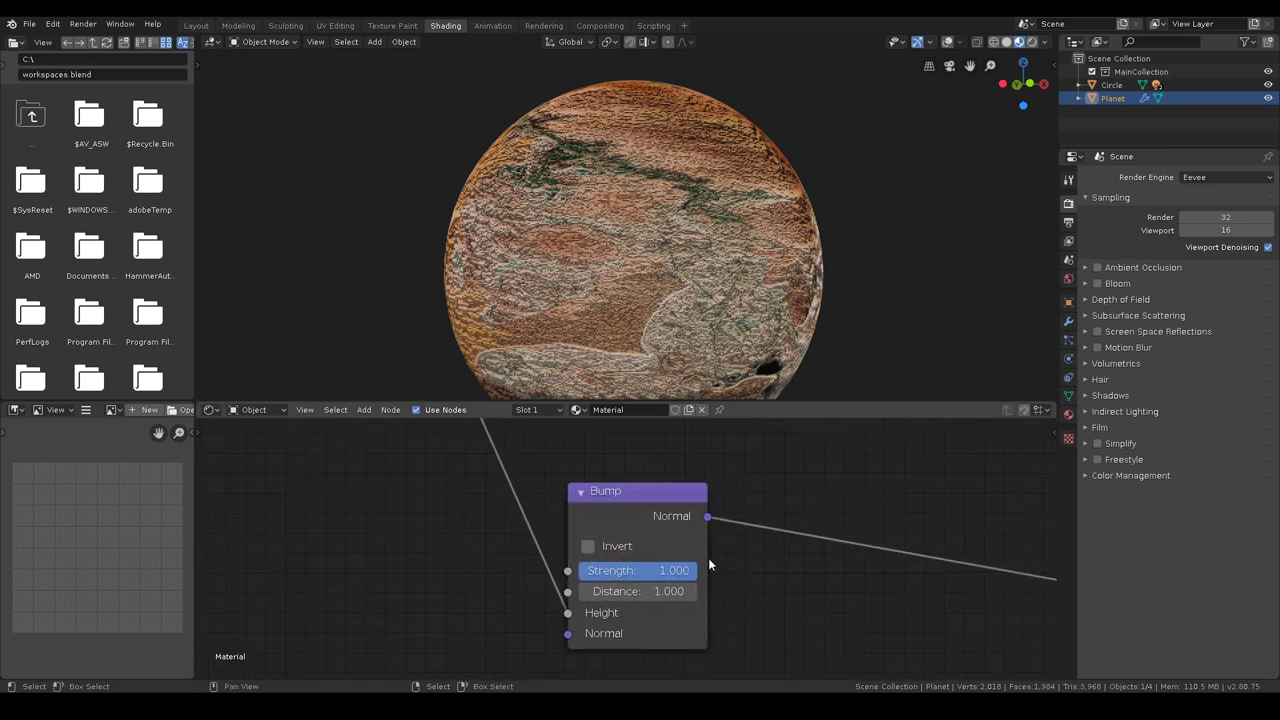
Lower the Bump node's Strength to 0.025.
left_click_drag(662, 570, 570, 570)
left_click(588, 570)
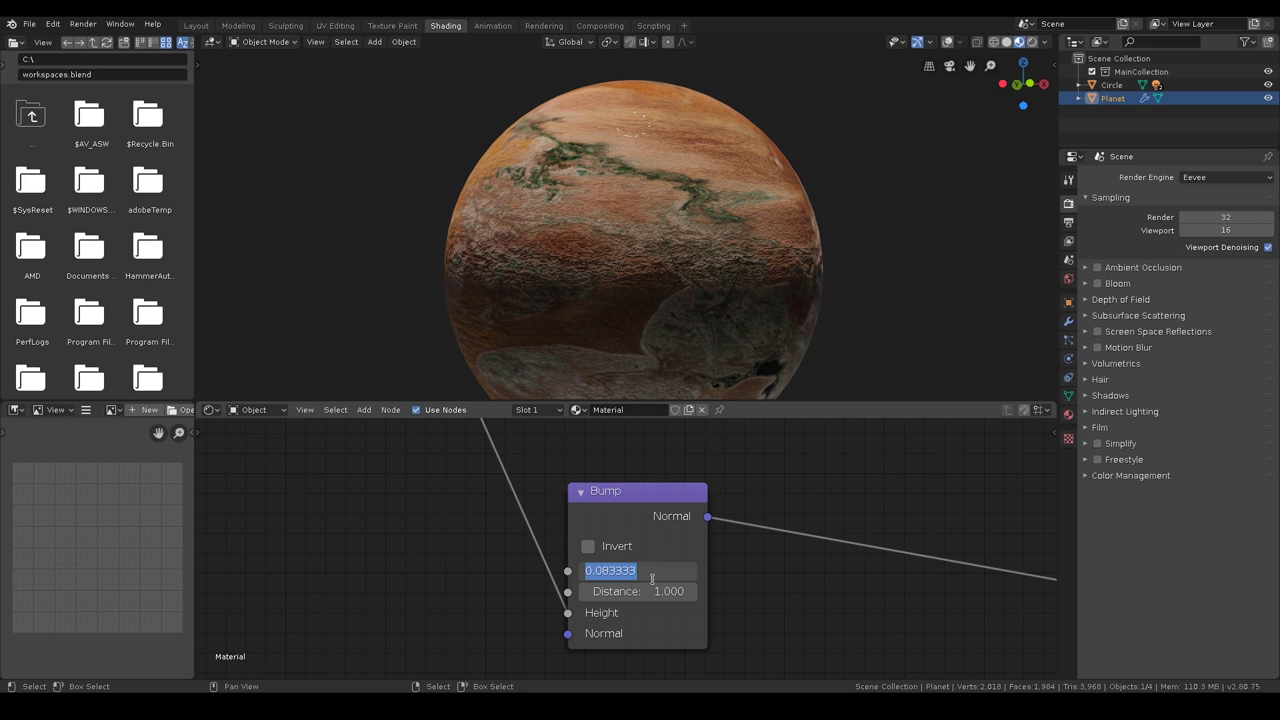
type("0.025")
key("Return")
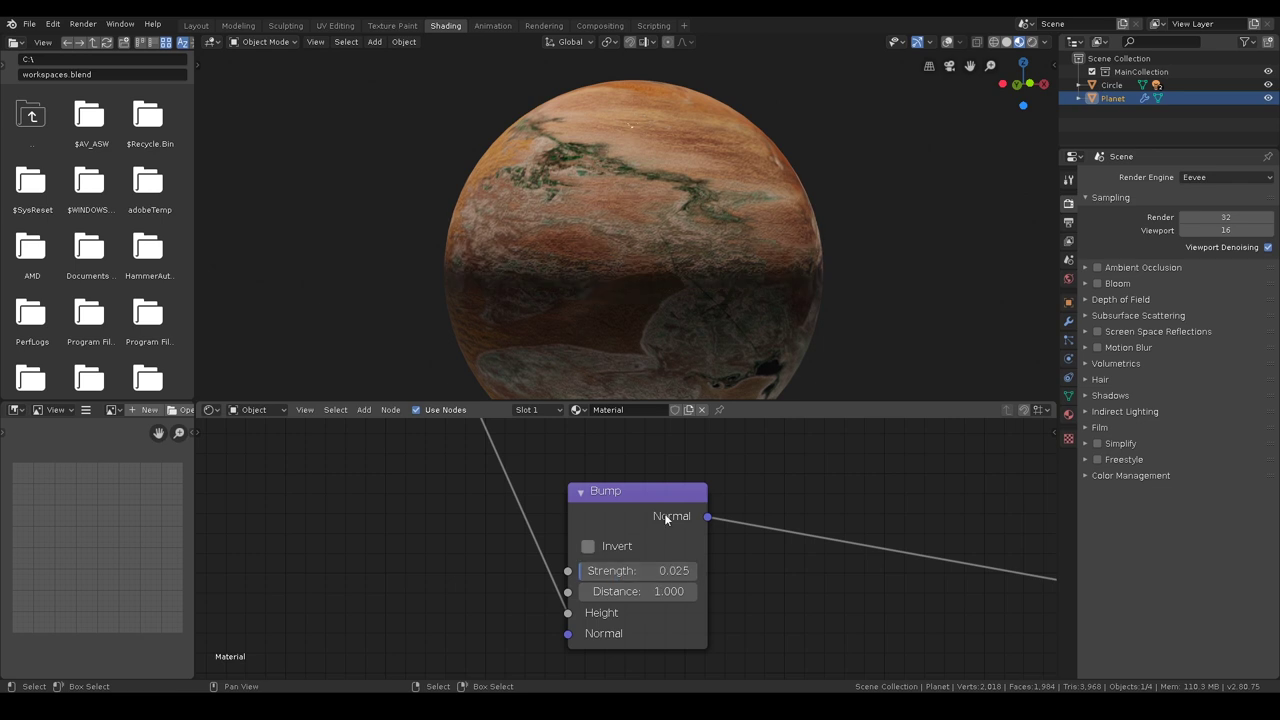
Compare a Bump Strength of 0.03 against 0.025, settling back on 0.025.
scroll(810, 340, "up", 3)
left_click(652, 570)
type("0.03")
key("Return")
middle_click_drag(720, 340, 680, 203)
left_click(631, 570)
type("0.025")
key("Return")
Orbit the planet to check the softened relief and its green patch, and pan the node graph.
middle_click_drag(749, 226, 614, 233)
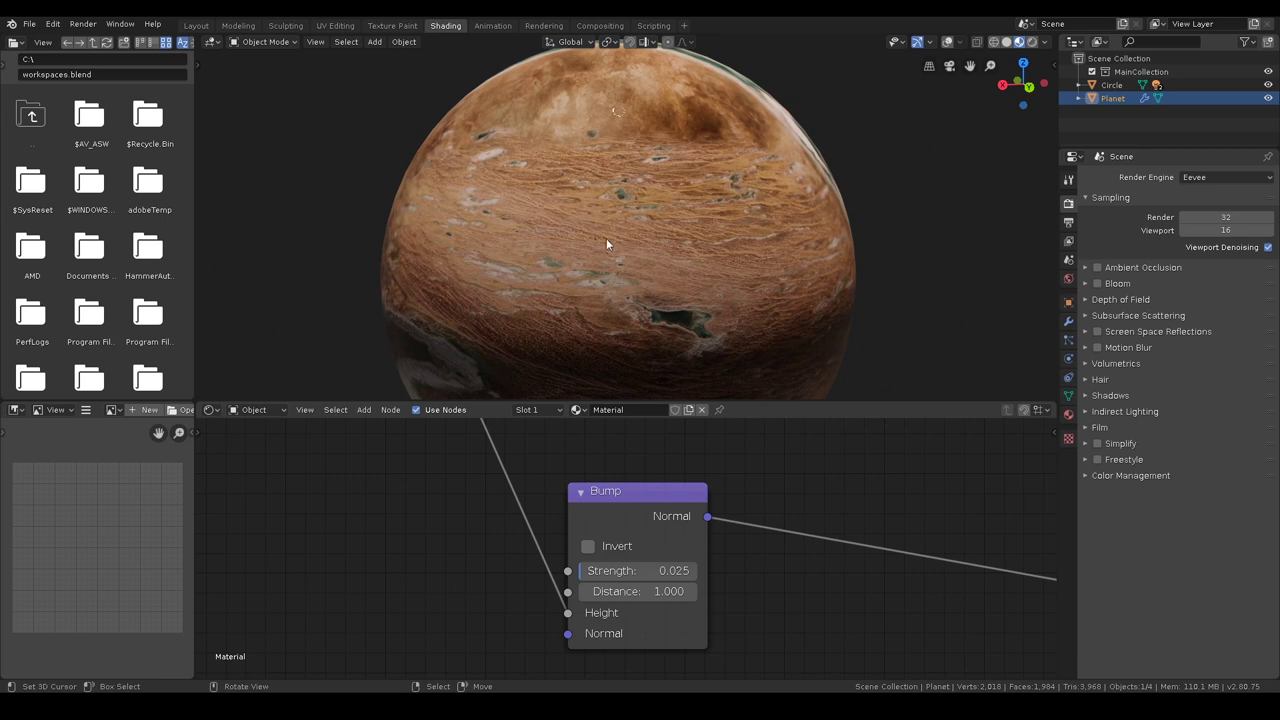
scroll(789, 489, "down", 1)
scroll(814, 476, "down", 5)
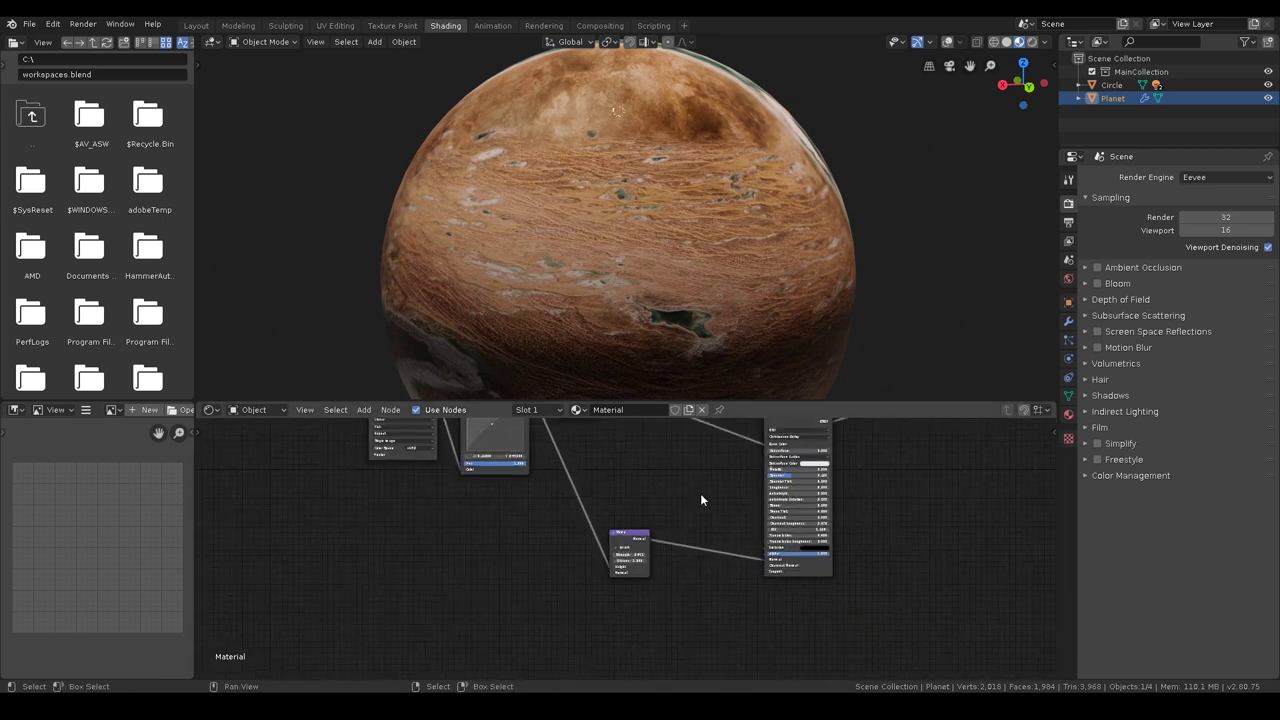
middle_click_drag(657, 507, 679, 602)
scroll(724, 283, "down", 4)
middle_click_drag(724, 283, 586, 343)
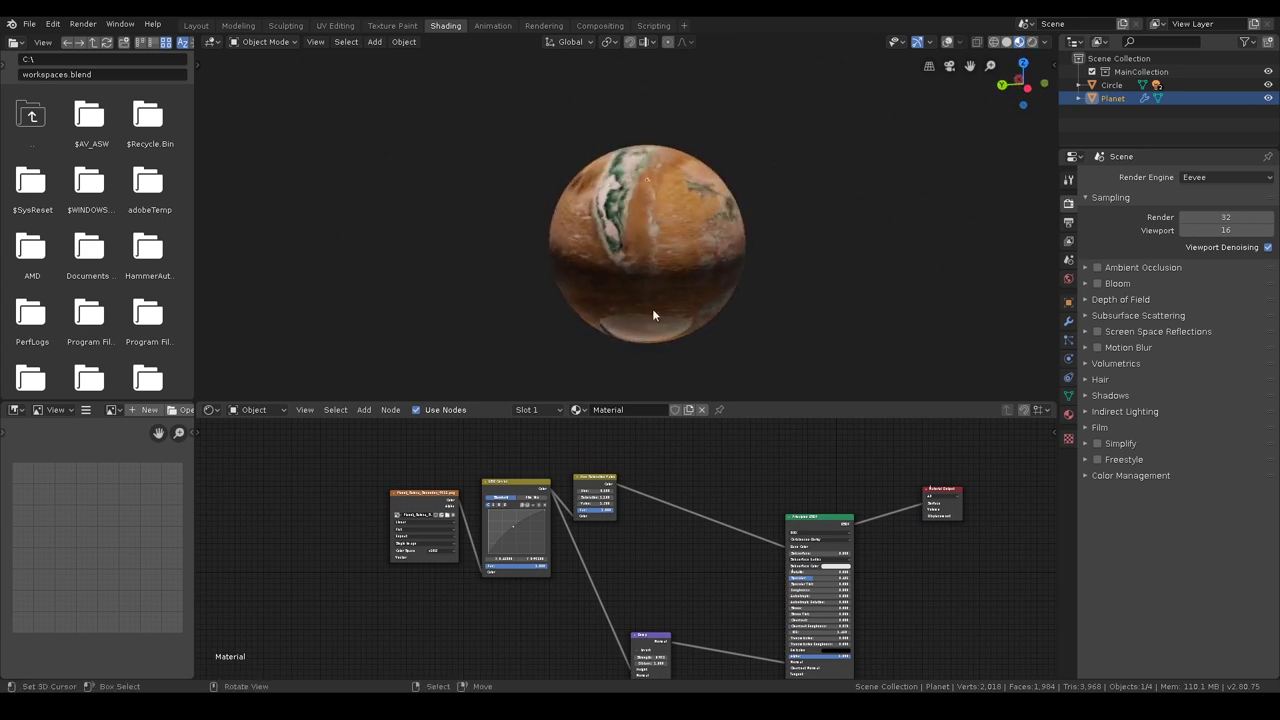
scroll(700, 486, "down", 2, "shift")
scroll(694, 494, "right", 1, "ctrl")
scroll(686, 518, "up", 2)
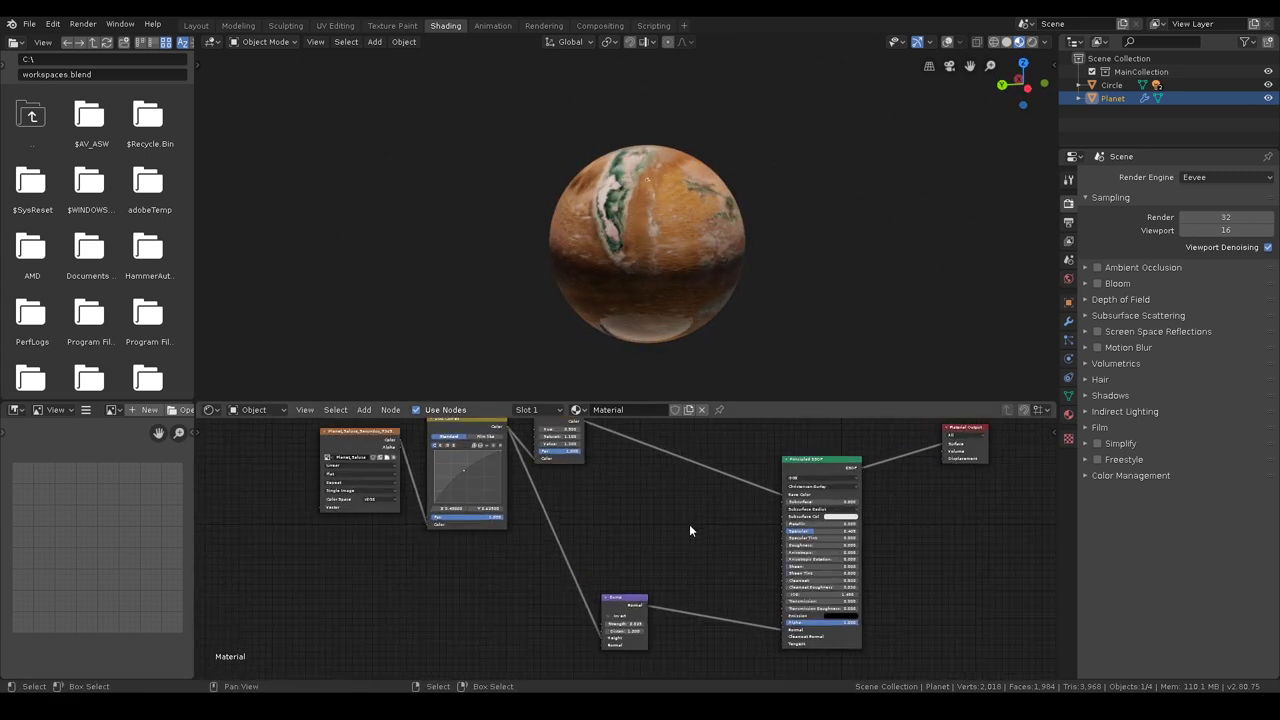
scroll(689, 530, "up", 1)
middle_click_drag(728, 523, 709, 553)
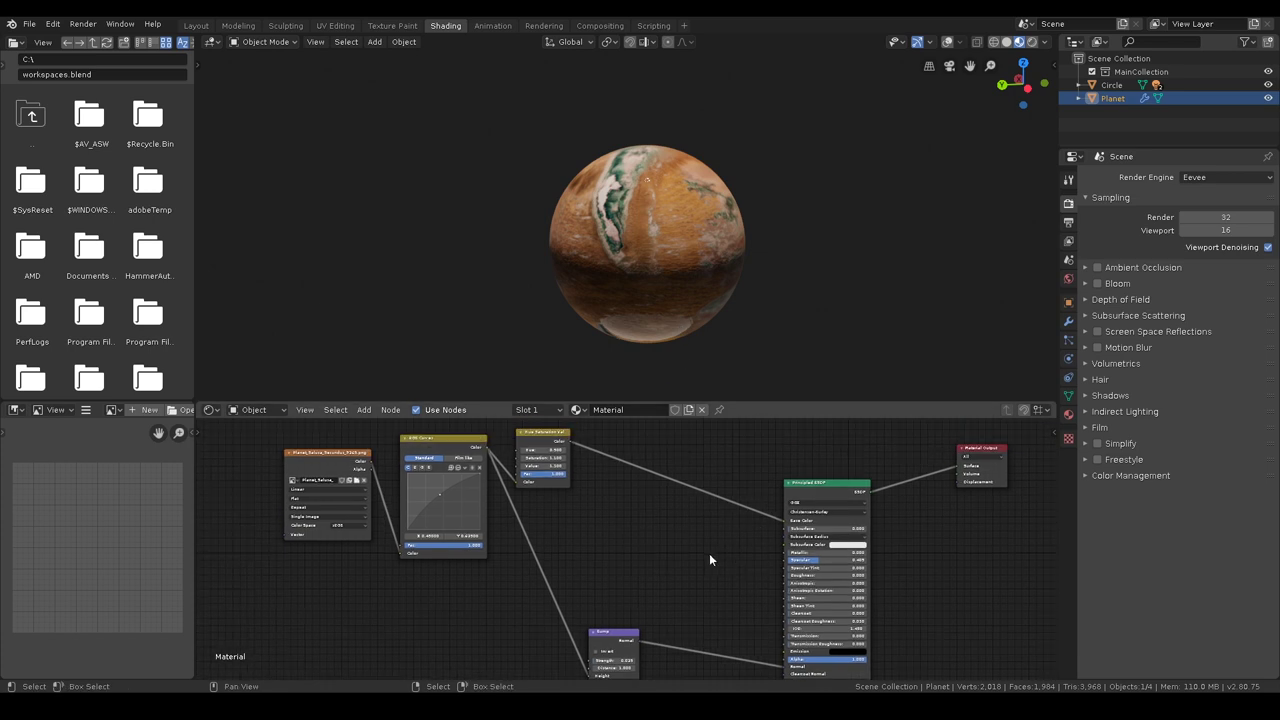
key("shift+a")
Add a ColorRamp fed by RGB Curves, with its Color driving Principled BSDF Roughness.
left_click(663, 537)
type("color ramp")
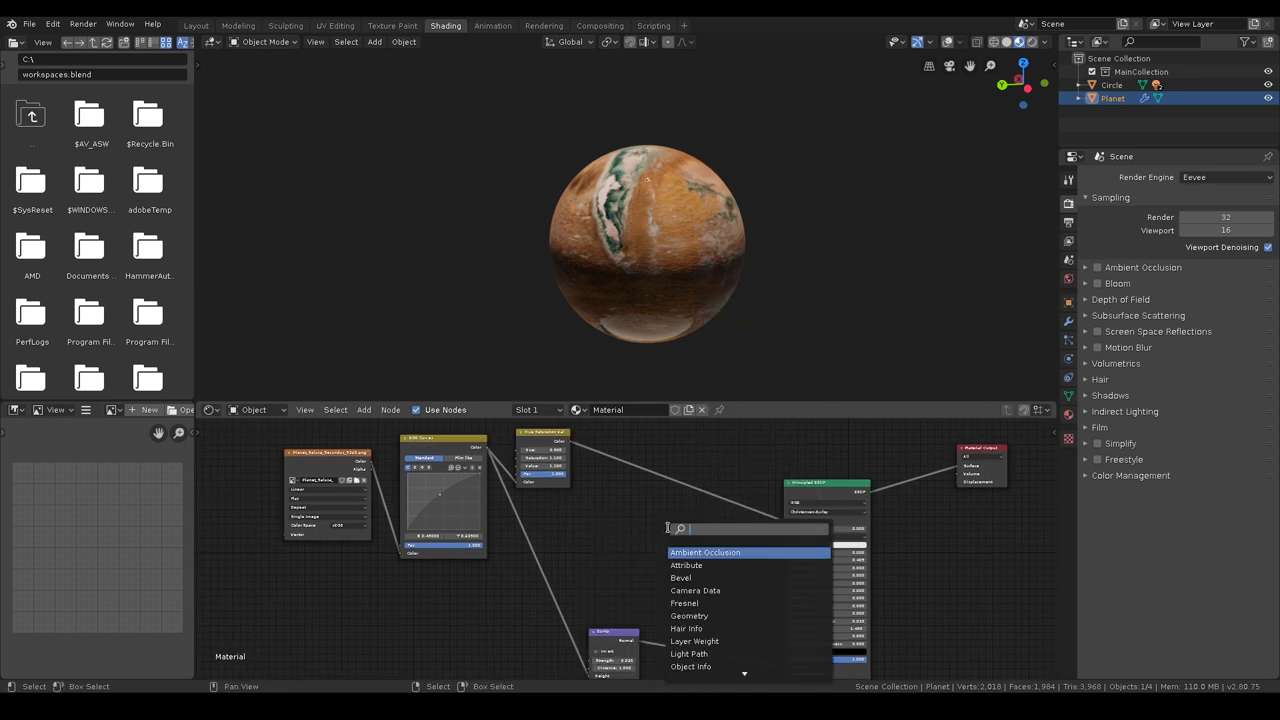
key("Return")
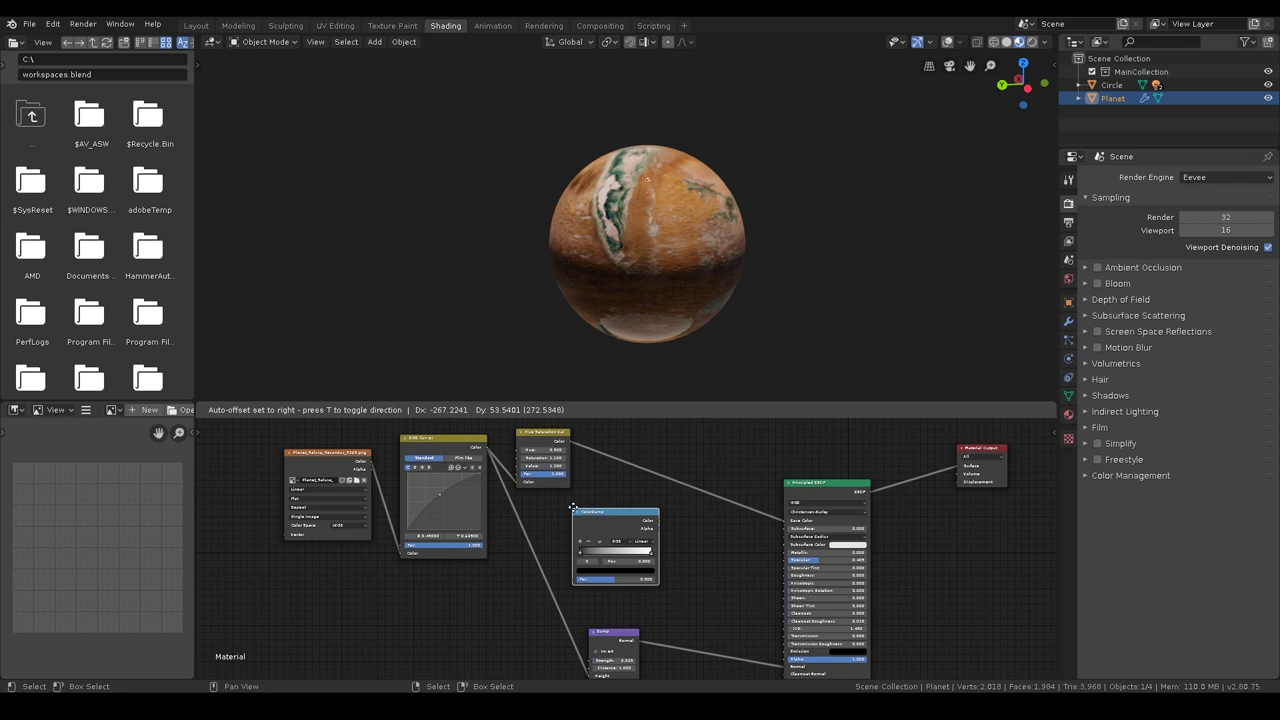
left_click(569, 504)
left_click_drag(487, 451, 578, 579)
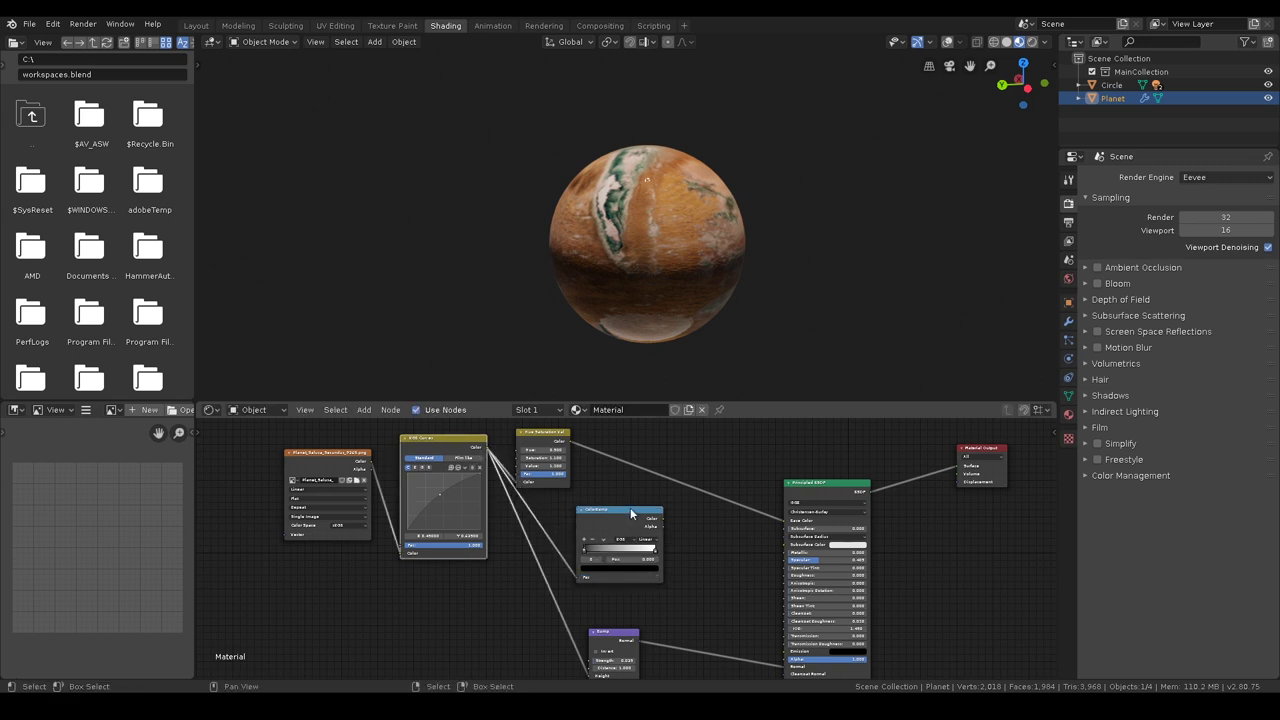
left_click_drag(662, 519, 789, 581)
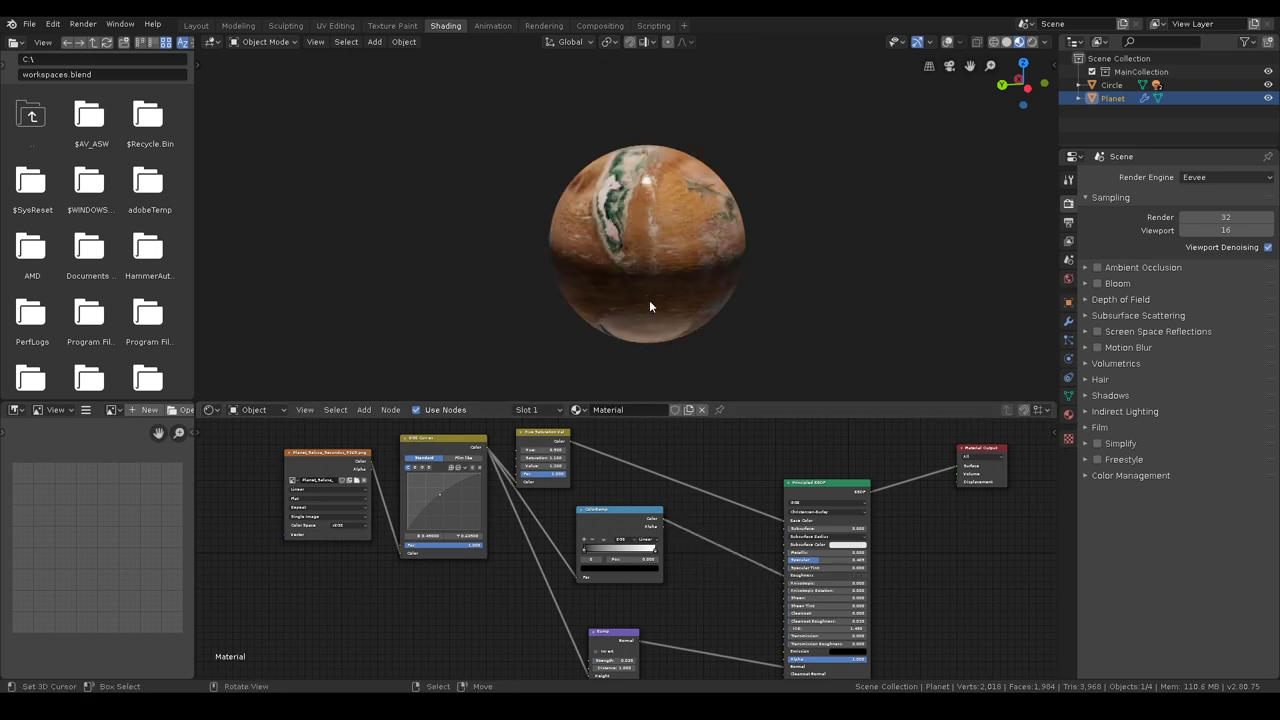
Keep the ColorRamp's black stop near 0 and move the white stop to about 0.4.
left_click(608, 508)
scroll(608, 508, "up", 3)
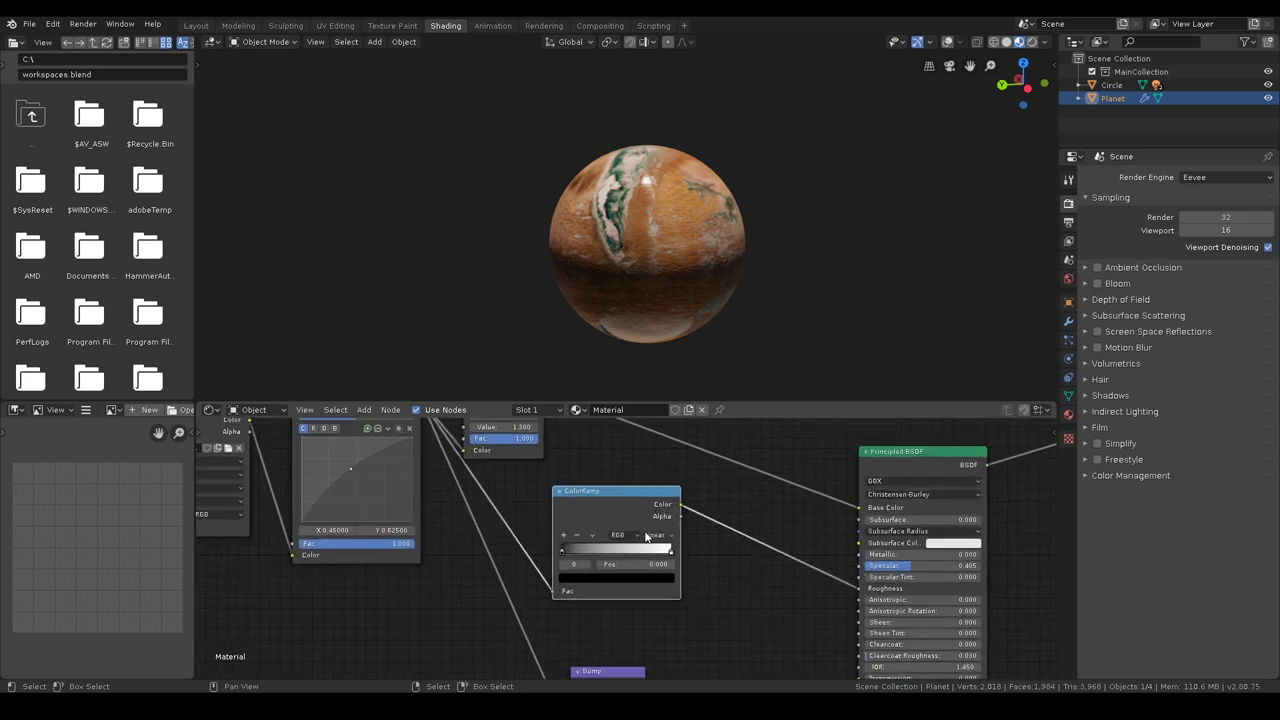
middle_click_drag(656, 297, 669, 236)
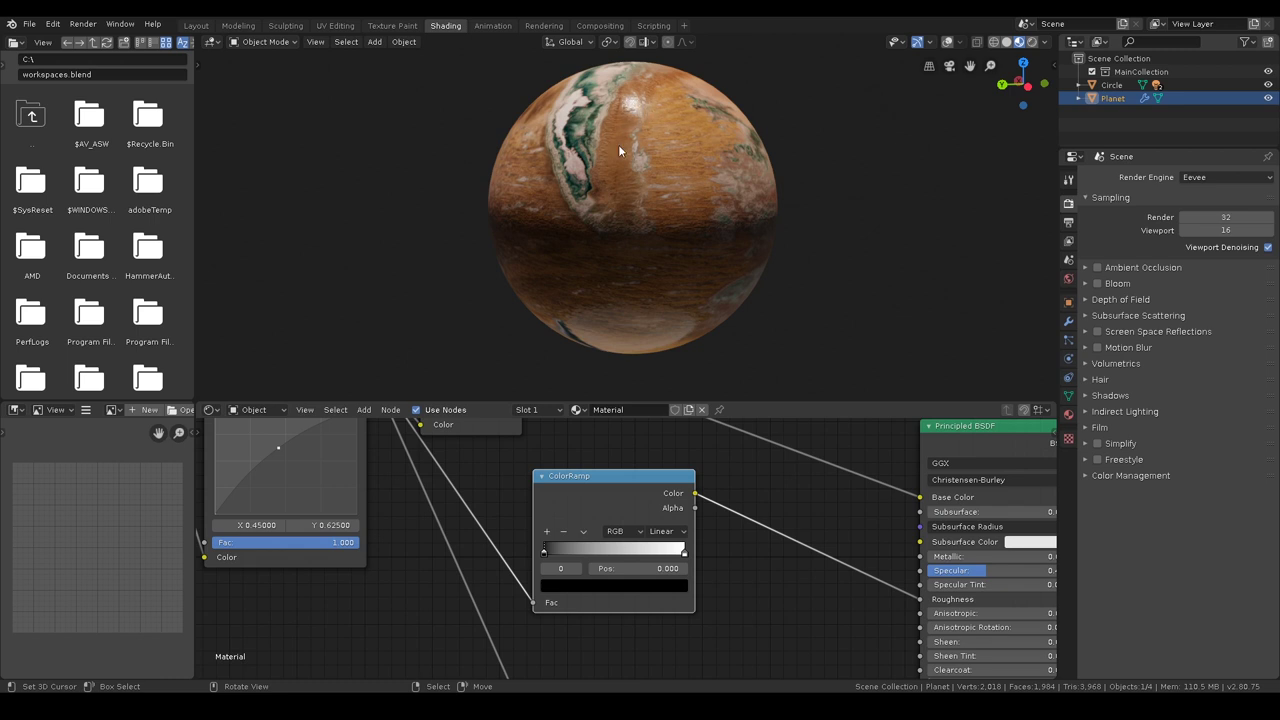
mouse_move(548, 547)
left_mouse_down()
mouse_move(604, 546)
mouse_move(562, 548)
left_mouse_up()
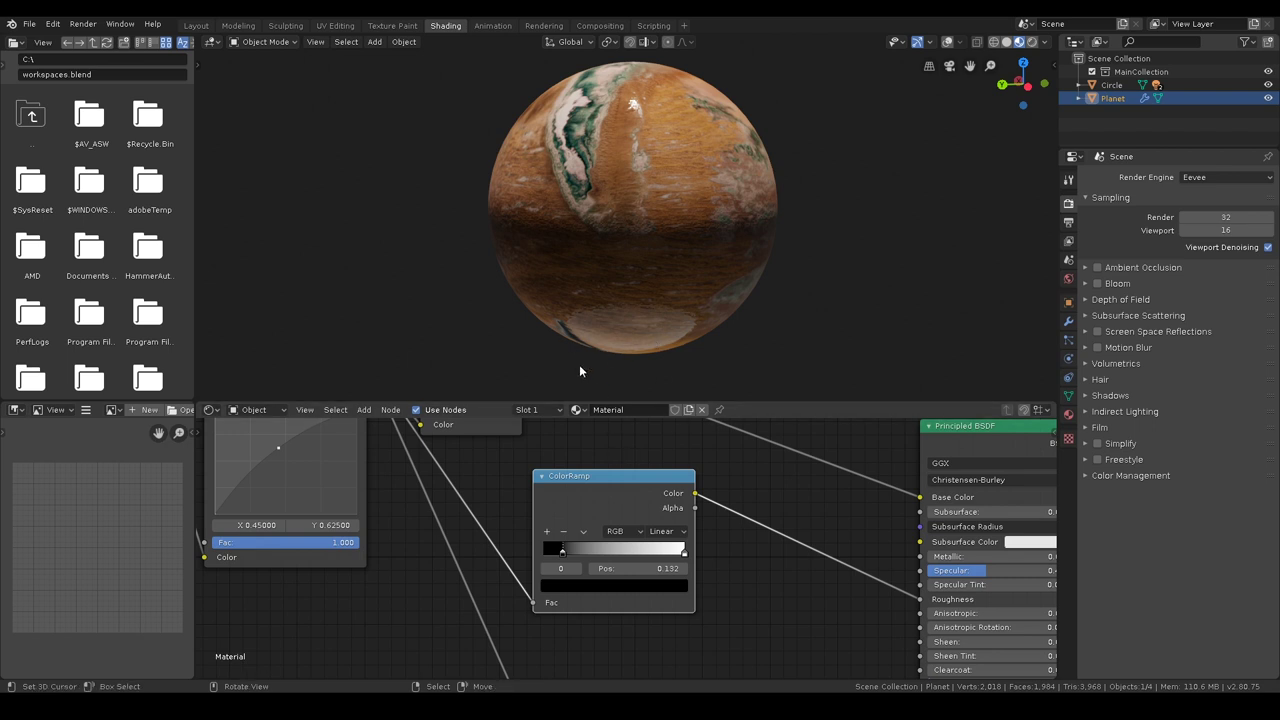
left_click_drag(568, 555, 543, 548)
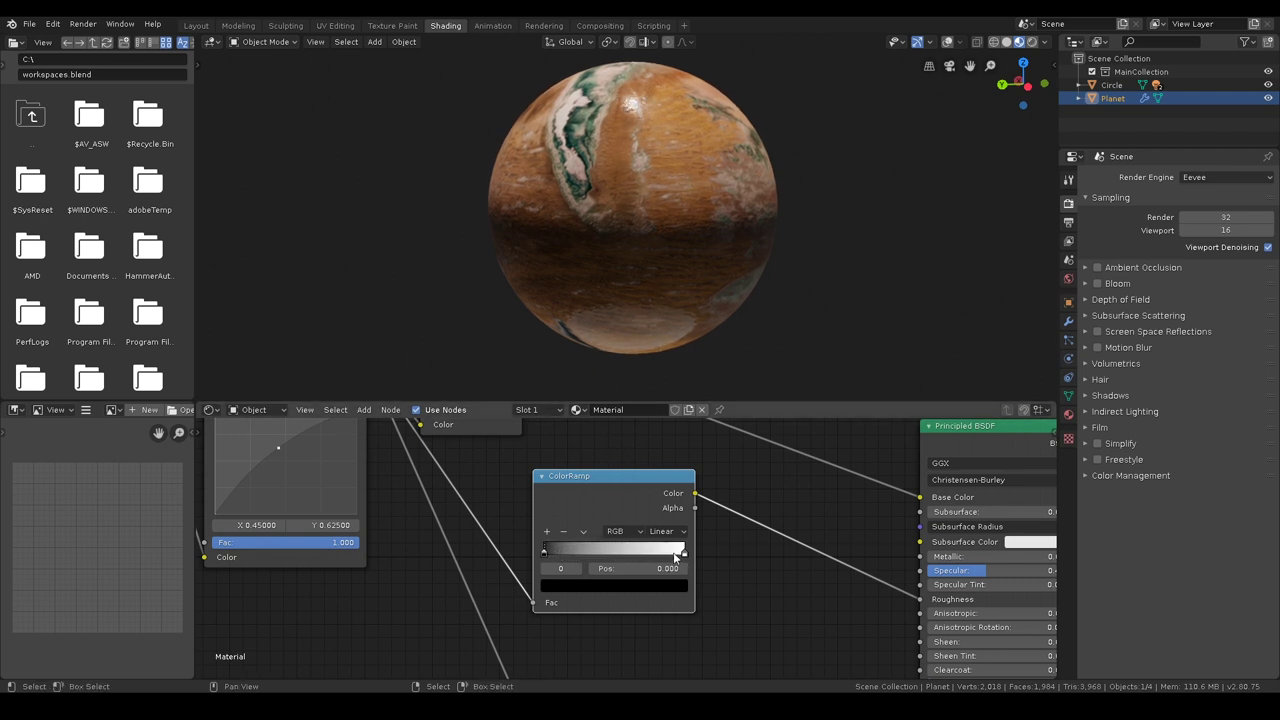
left_click_drag(685, 550, 511, 551)
left_click_drag(637, 548, 591, 548)
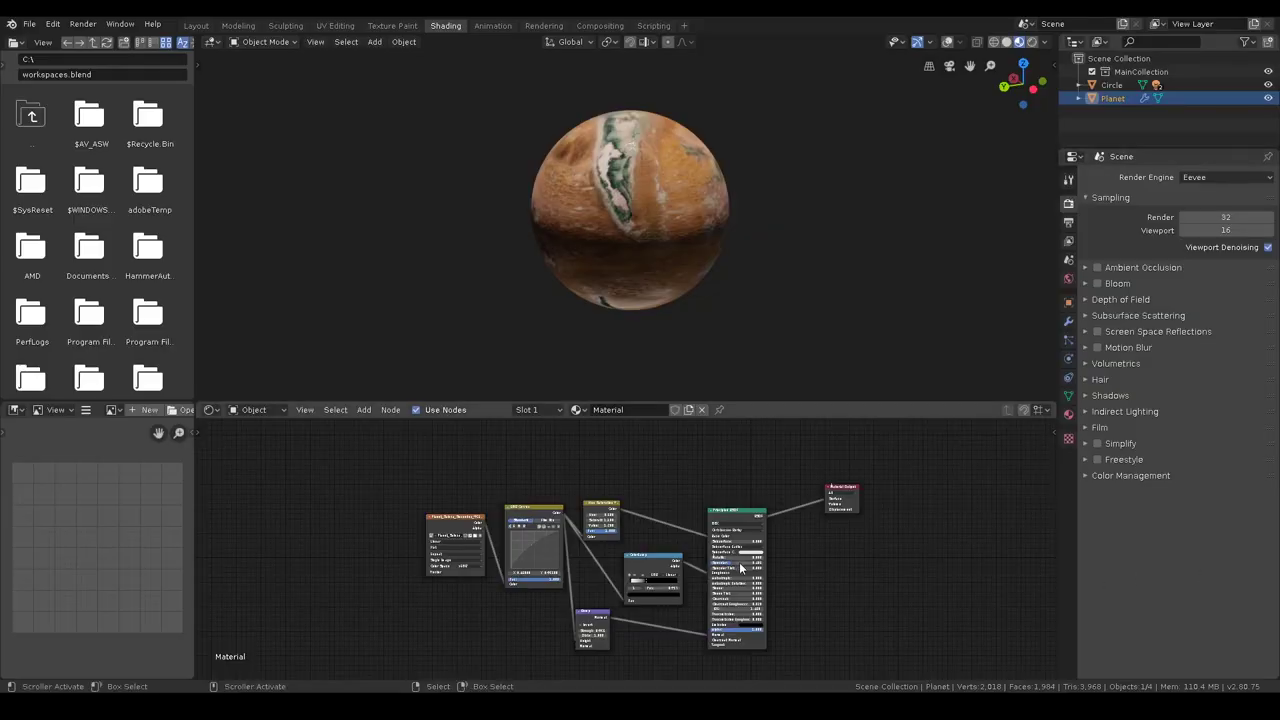
Wrap the five texture nodes in a new frame with Ctrl+J.
scroll(620, 590, "up", 1)
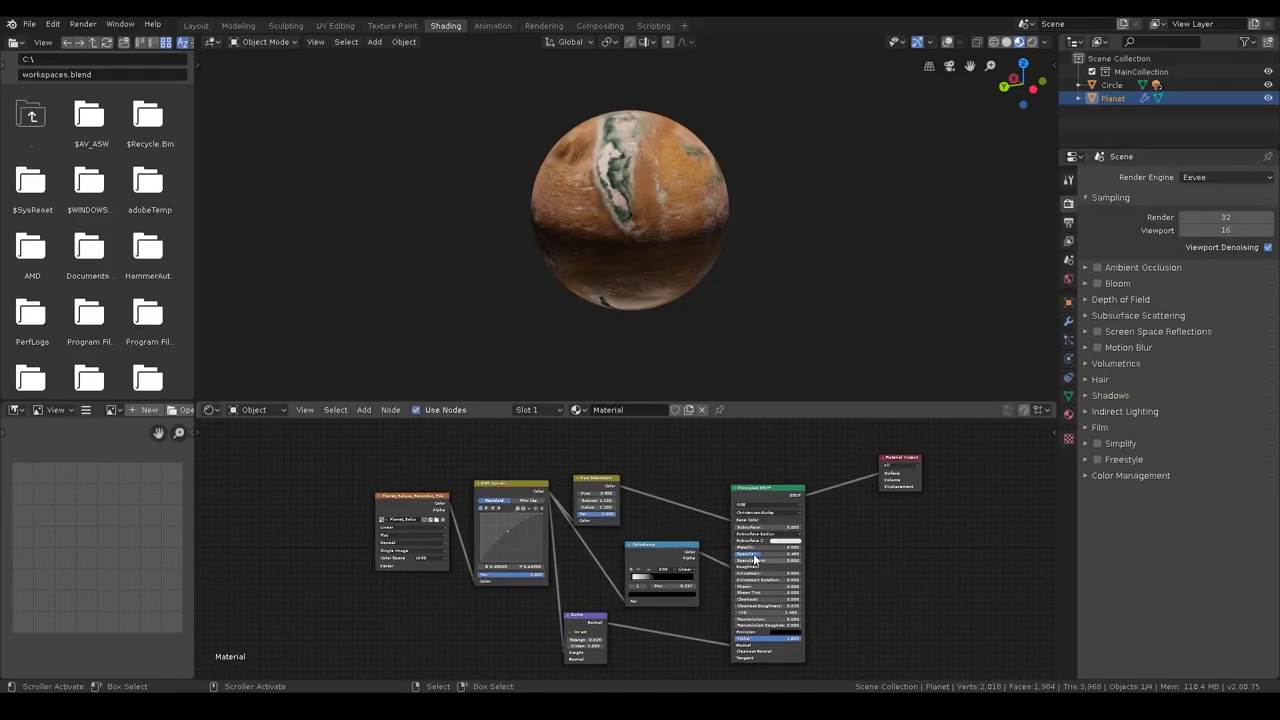
left_click_drag(365, 460, 710, 676)
key("ctrl+j")
left_click(690, 630)
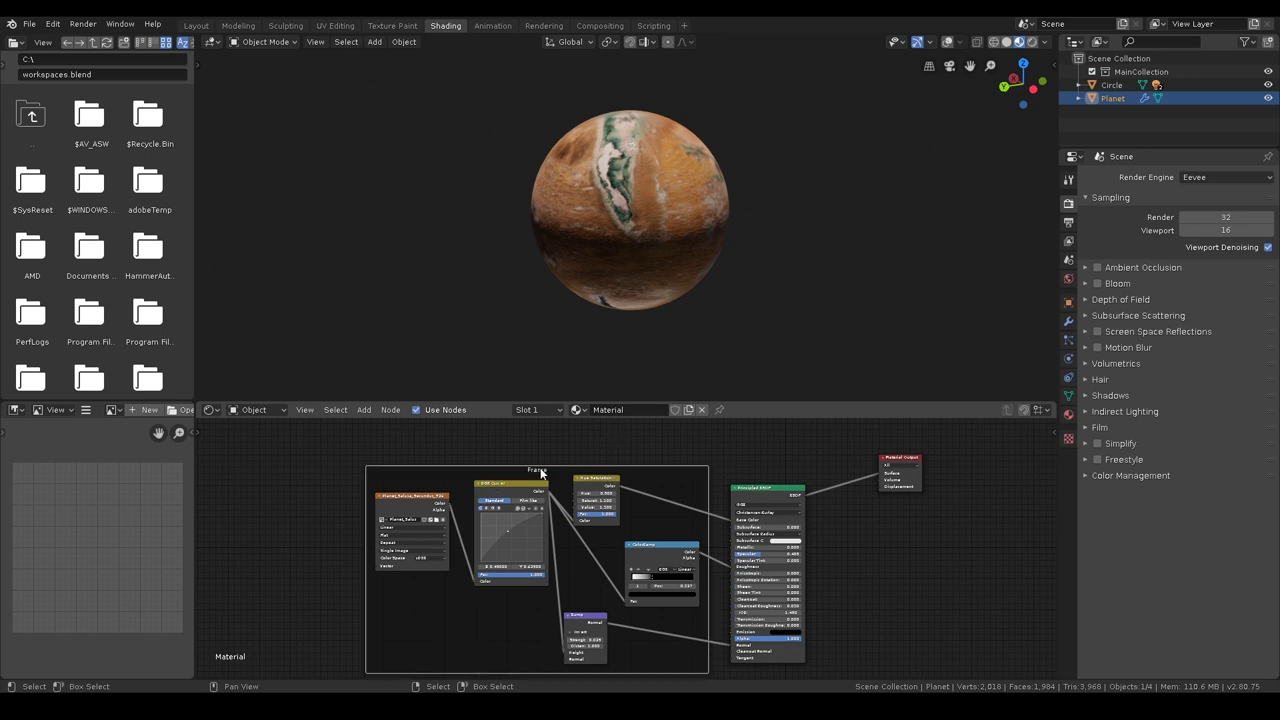
Set the frame's name and label to 'Texture' in the node sidebar.
key("n")
left_click(1001, 469)
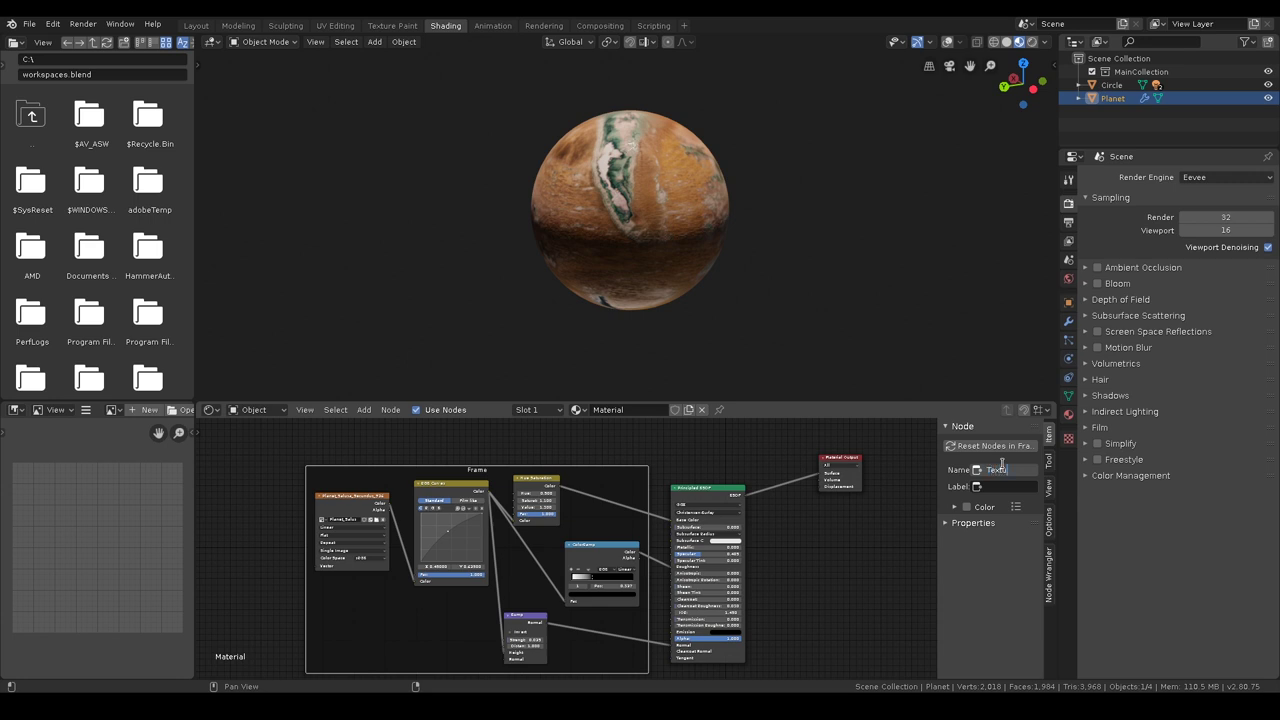
left_click(991, 486)
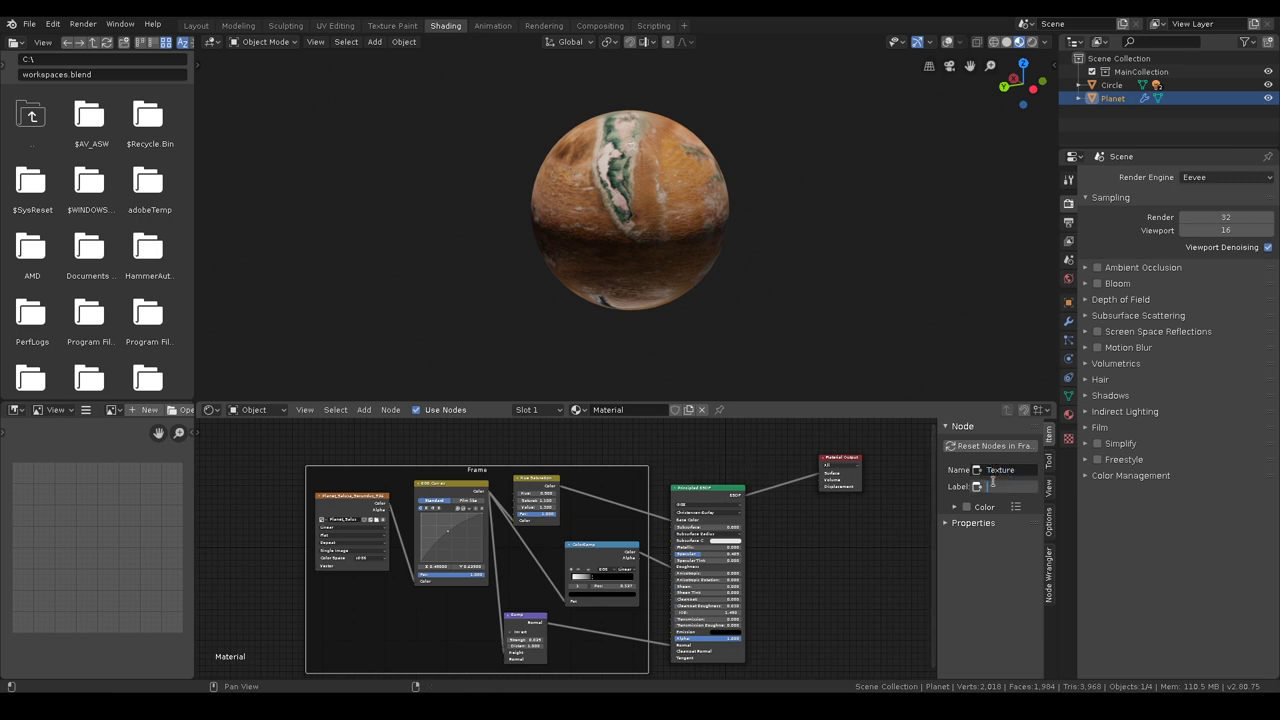
type("Texture")
key("Return")
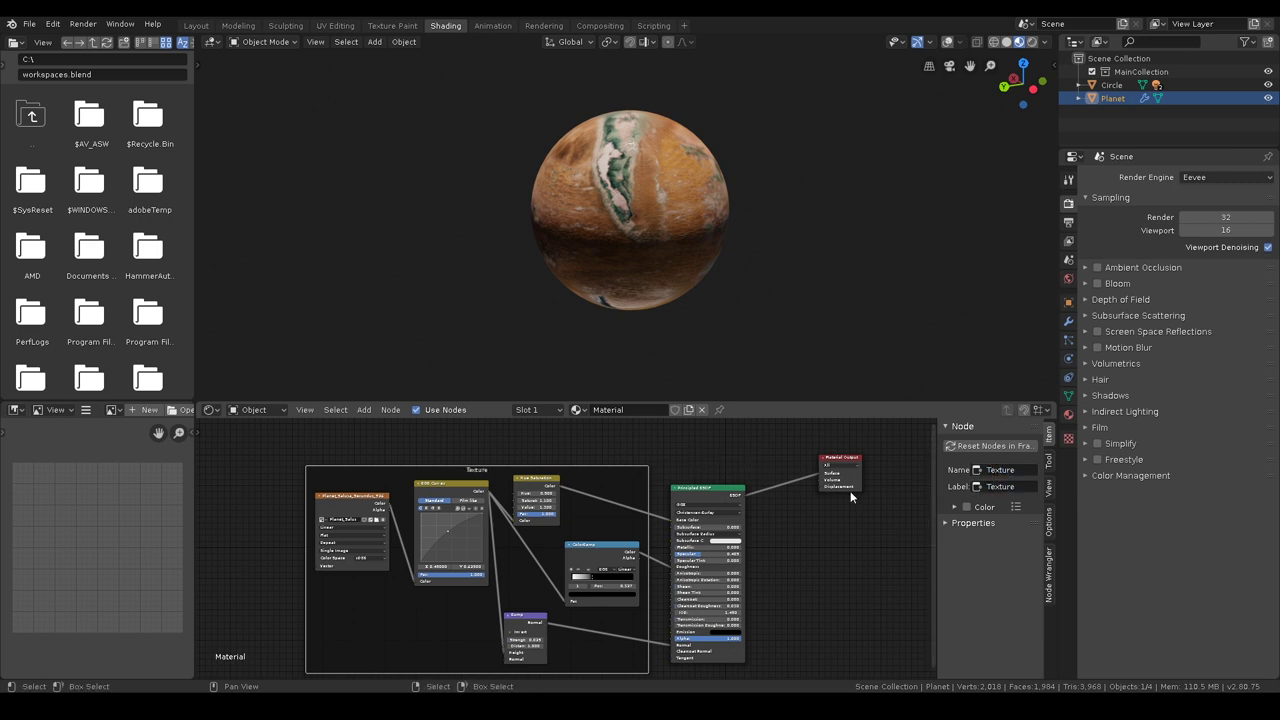
left_click(680, 447)
Give the Texture frame a custom orange-brown colour.
middle_click_drag(680, 447, 676, 465)
left_click(618, 505)
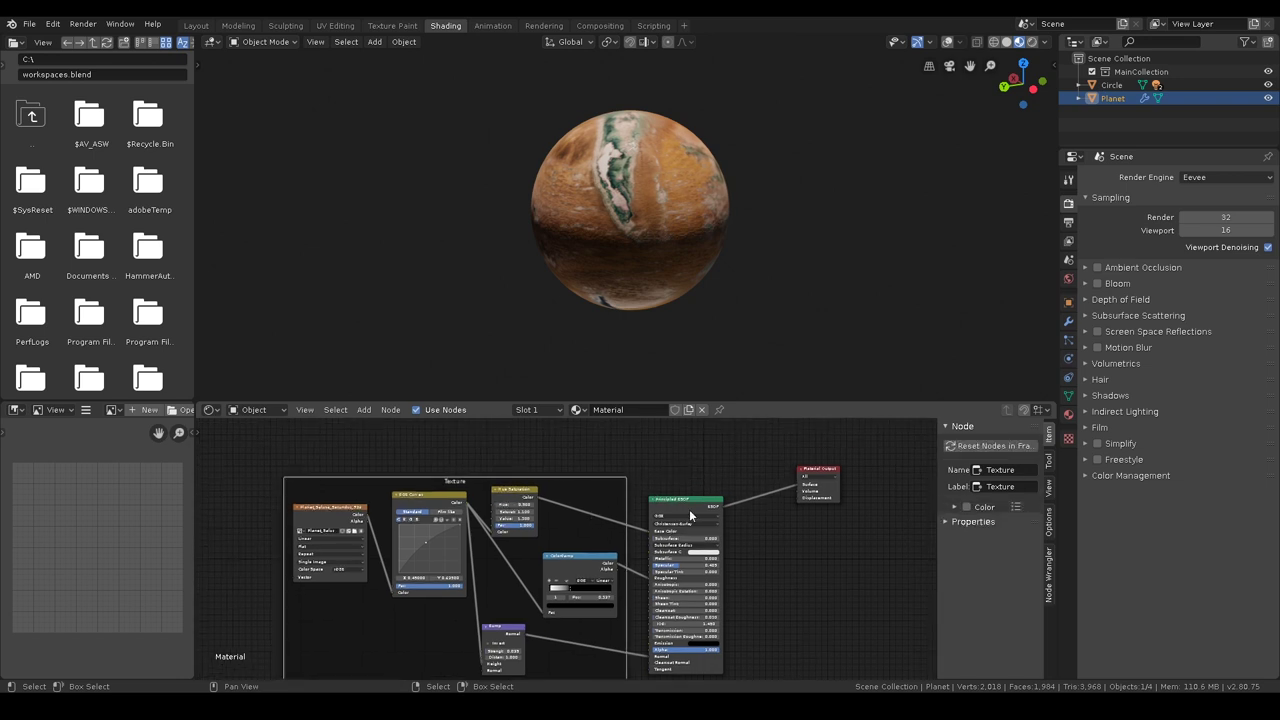
left_click(966, 508)
left_click(983, 508)
left_click(982, 527)
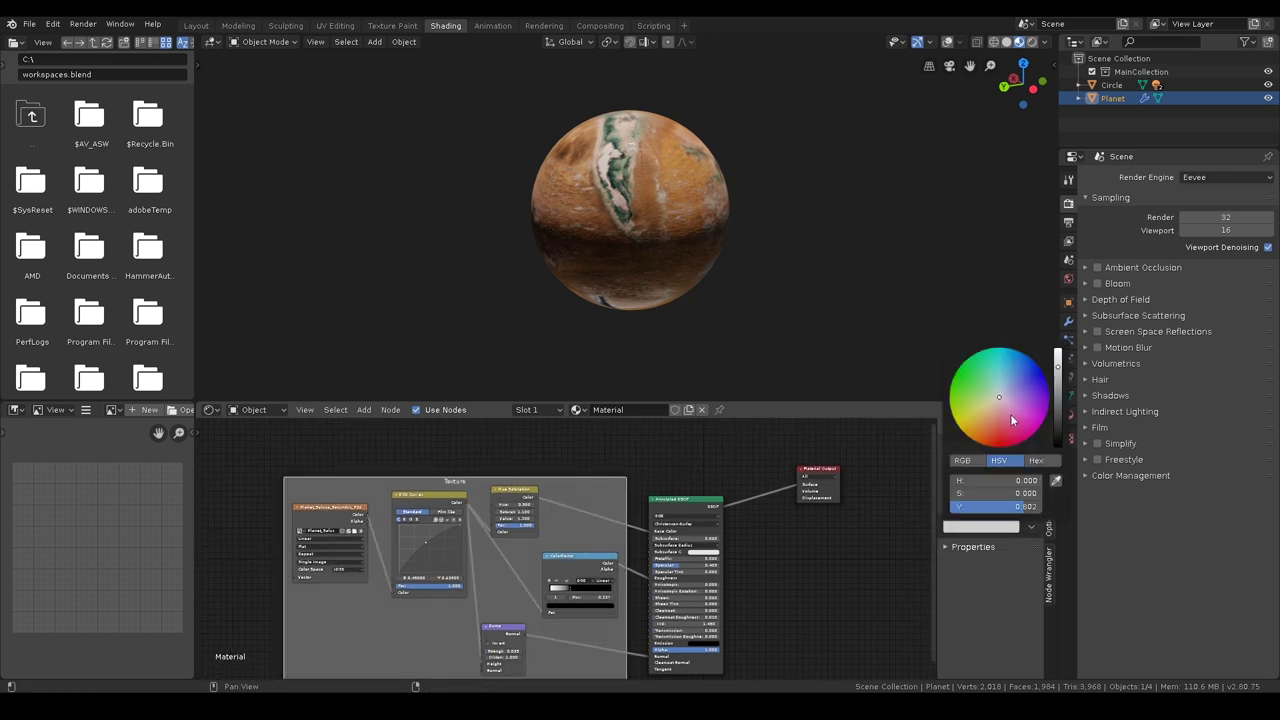
left_click_drag(1010, 414, 977, 432)
middle_click_drag(721, 455, 714, 557)
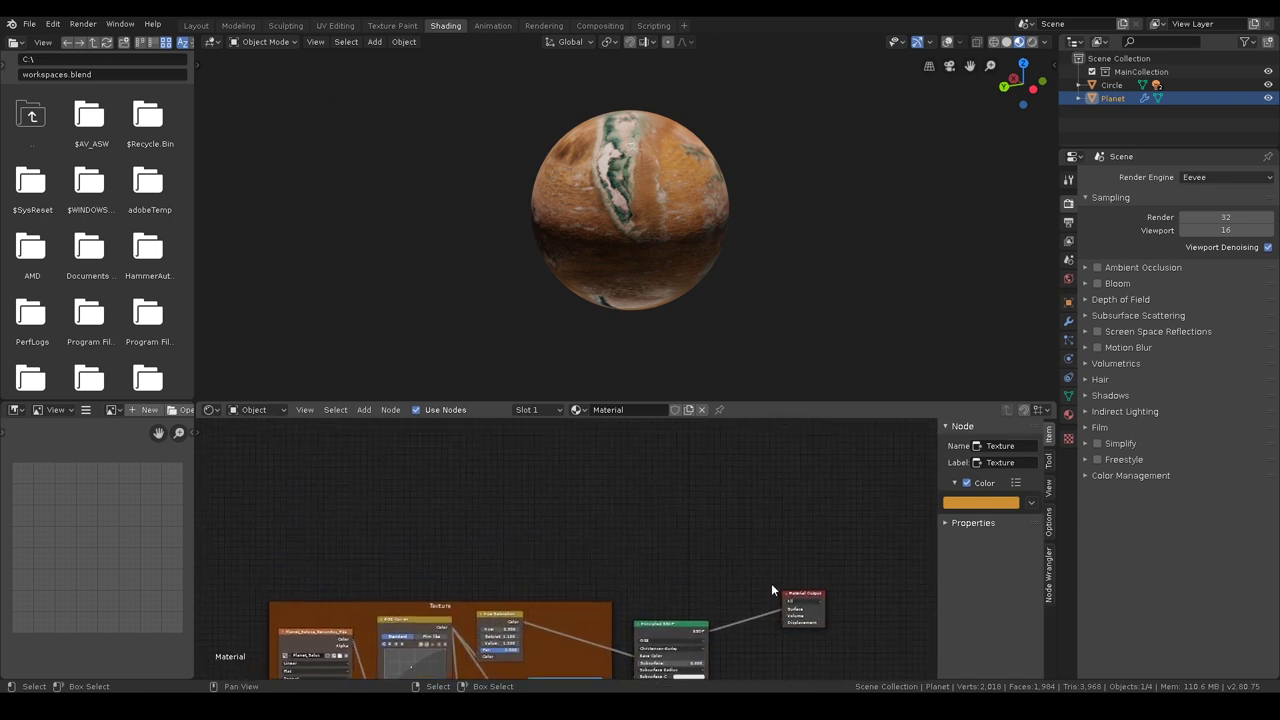
Hide the node sidebar and open the add-node search in Planet's shader editor.
key("n")
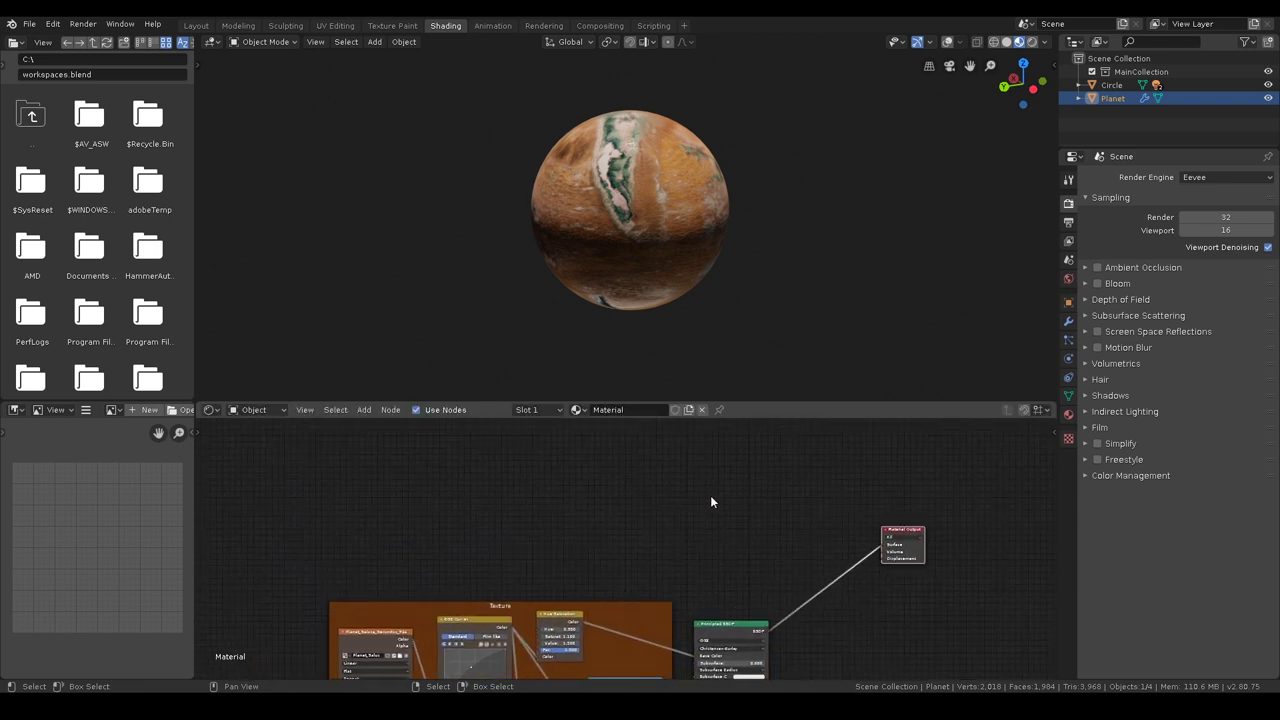
scroll(689, 503, "up", 2)
mouse_move(689, 507)
middle_mouse_down()
mouse_move(677, 569)
mouse_move(693, 490)
middle_mouse_up()
scroll(680, 555, "down", 2)
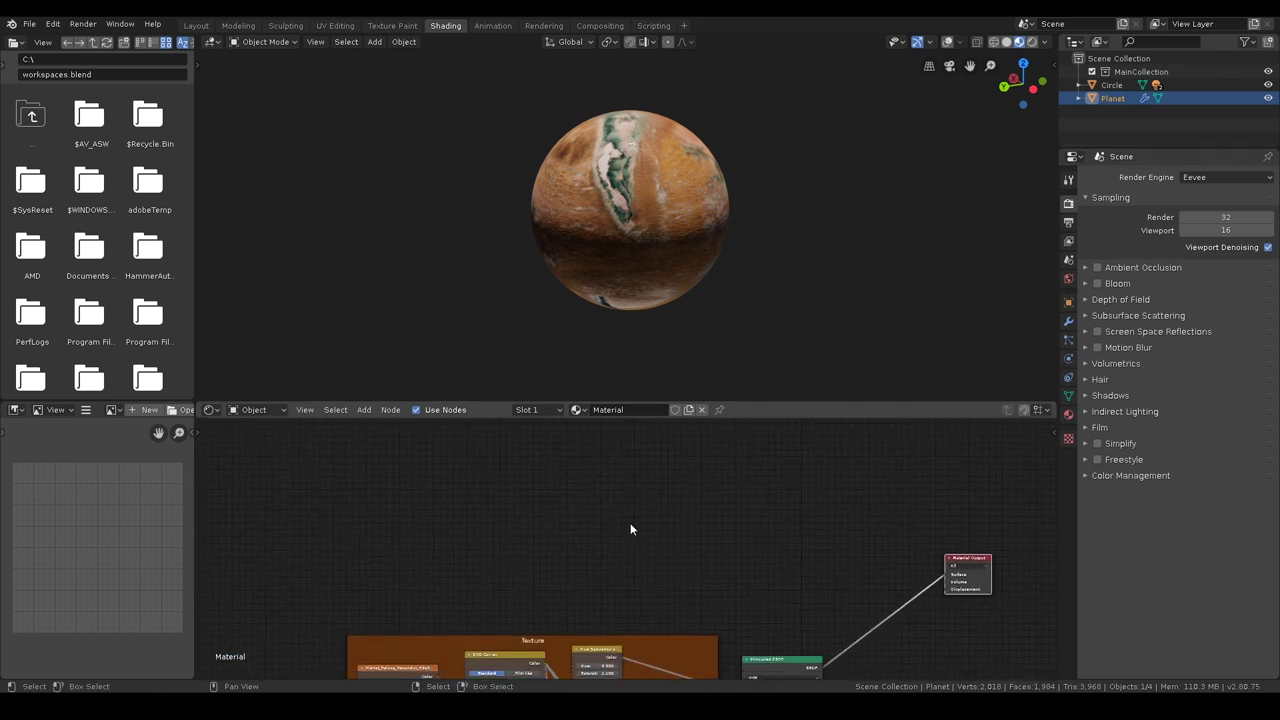
middle_click_drag(628, 536, 622, 532)
middle_click_drag(650, 250, 677, 243)
scroll(680, 250, "up", 2)
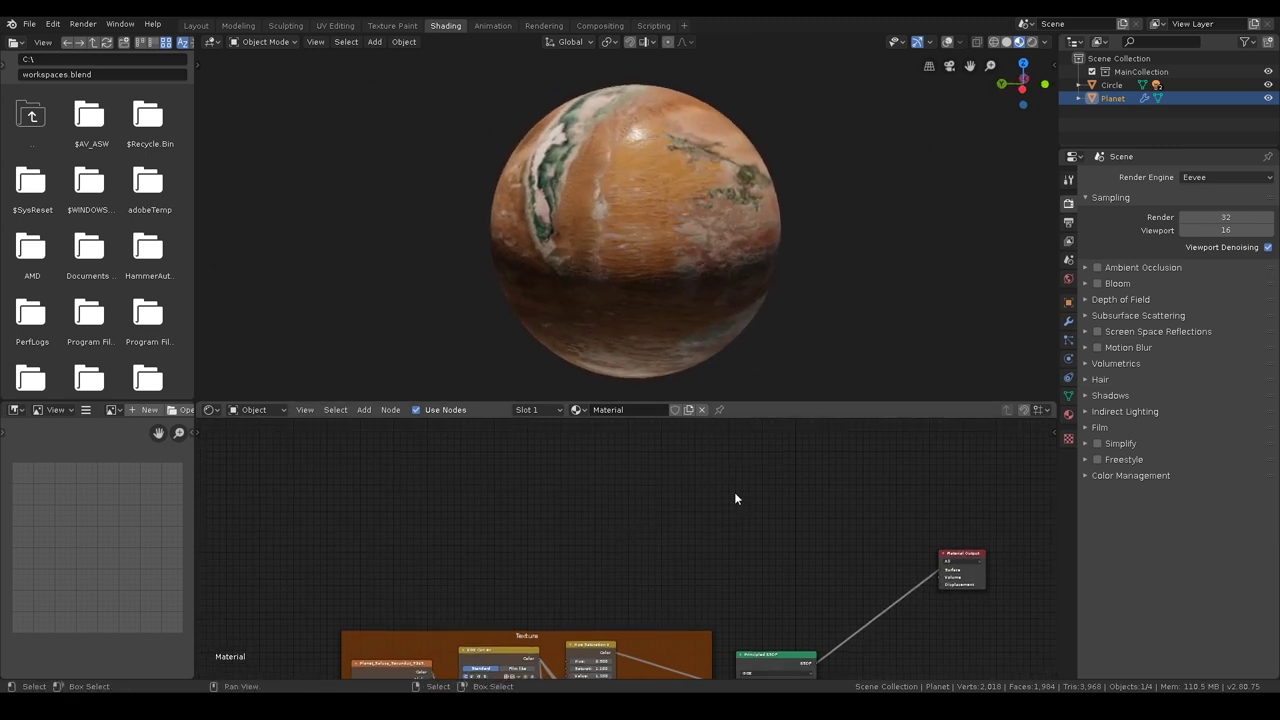
key("shift+a")
left_click(717, 520)
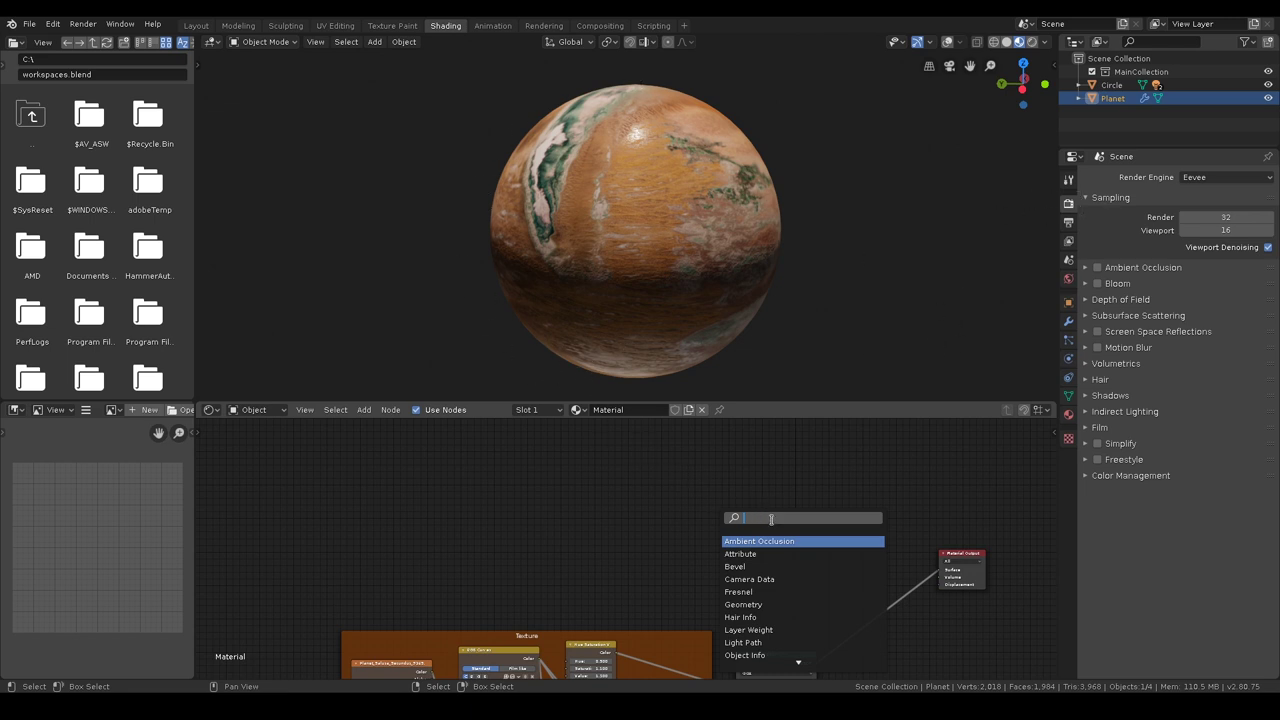
Add and place a Diffuse BSDF node.
type("diffuse")
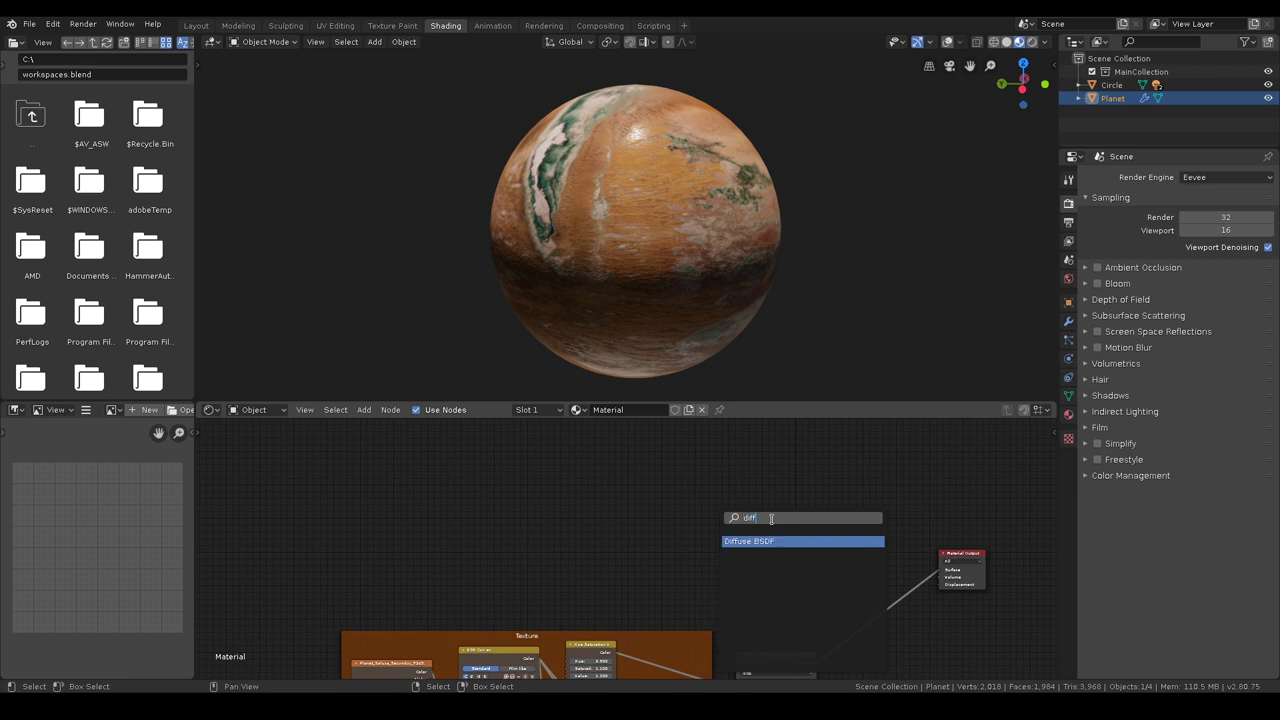
key("Return")
left_click(327, 485)
scroll(346, 509, "up", 2)
middle_click_drag(346, 509, 568, 527)
scroll(508, 500, "up", 3)
Add Shader to RGB, feed it the Diffuse BSDF, and route its Color to the Material Output.
key("shift+a")
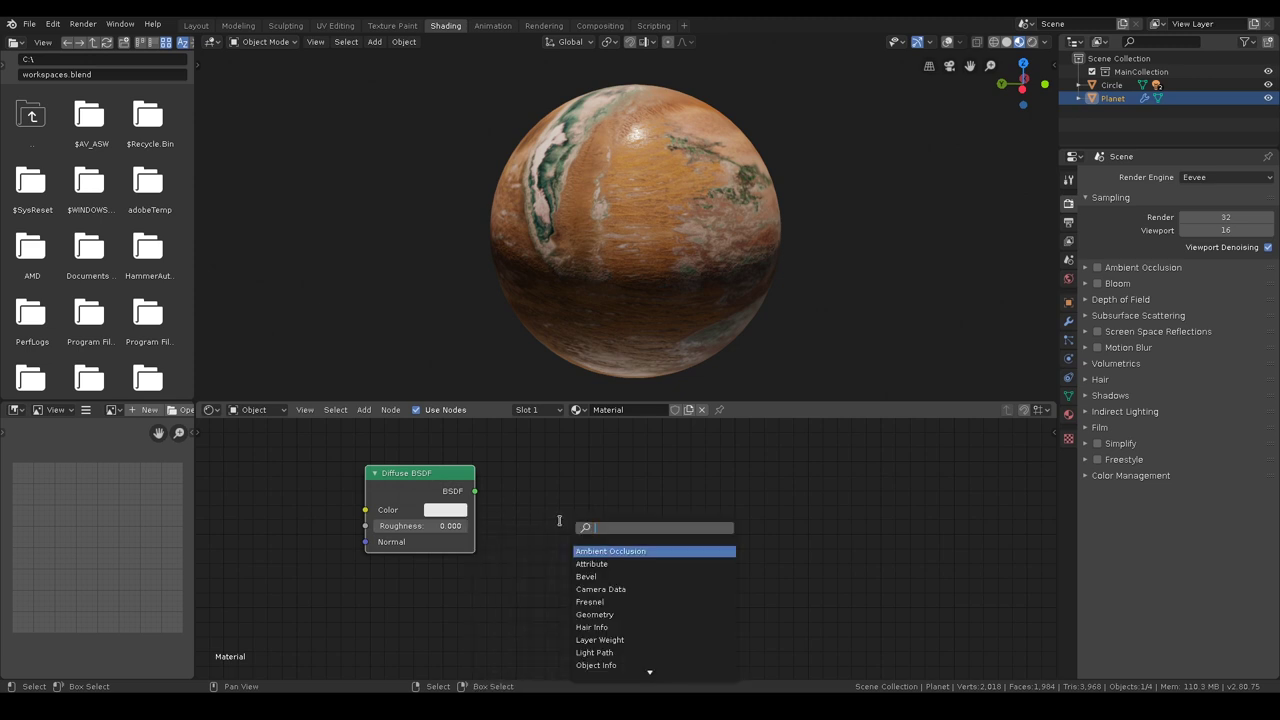
type("shad")
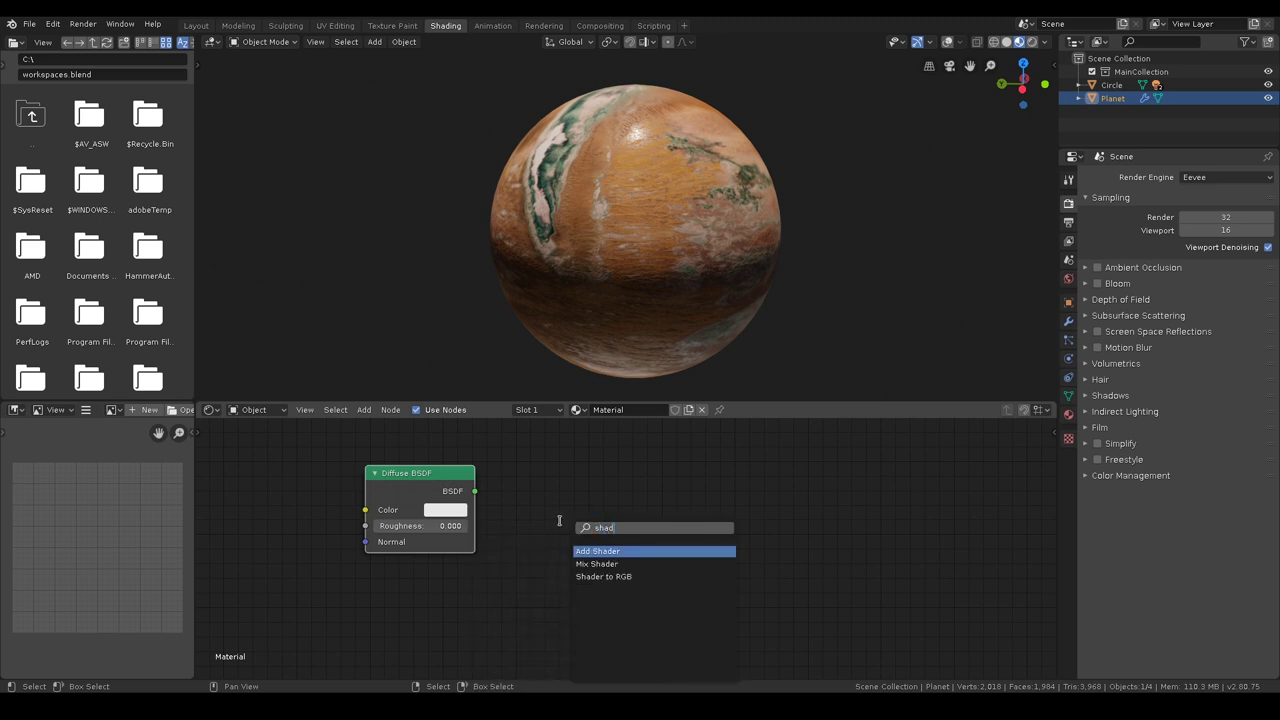
key("Down")
key("Down")
key("Return")
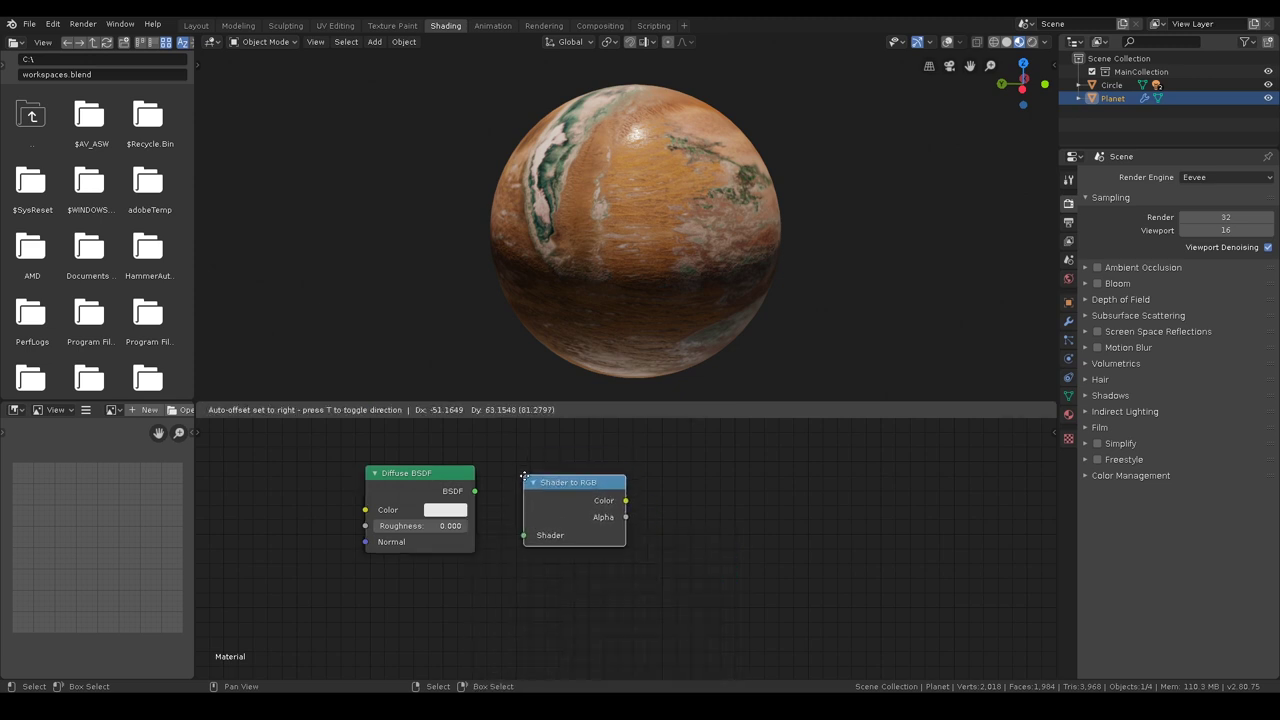
left_click(528, 480)
left_click(441, 478, "ctrl+shift")
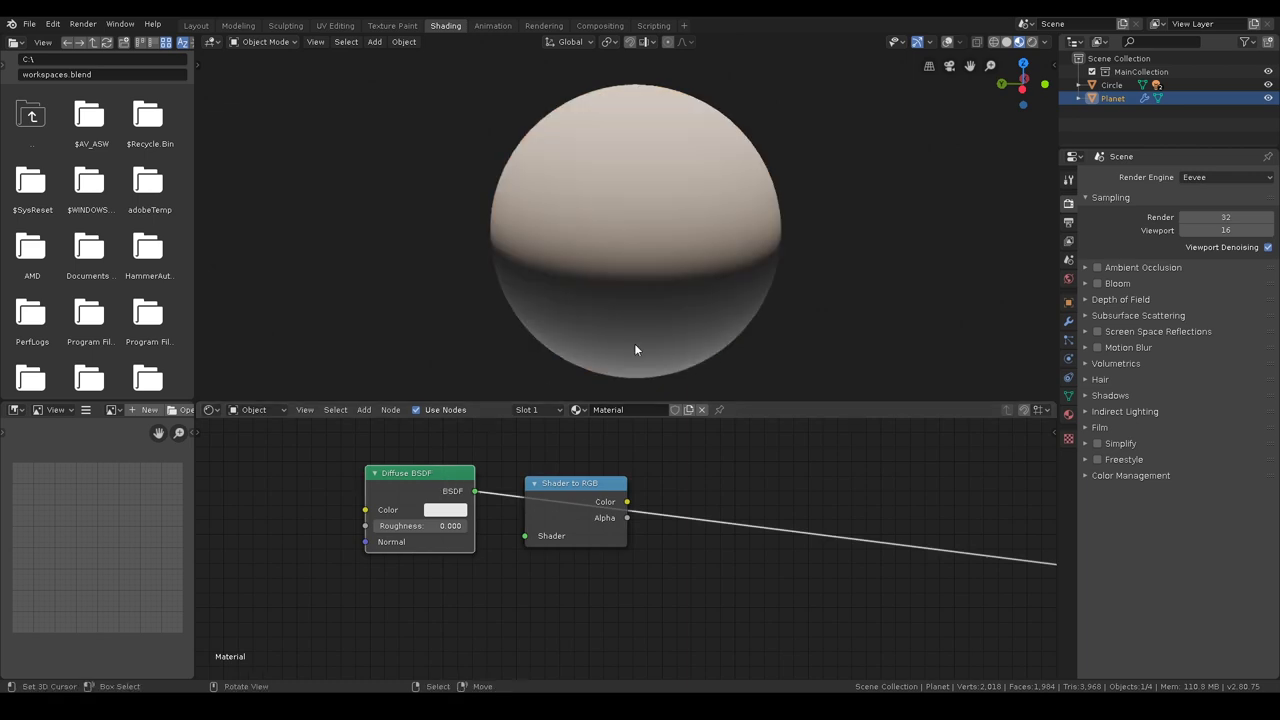
left_click_drag(474, 491, 525, 535)
left_click(592, 483, "ctrl+shift")
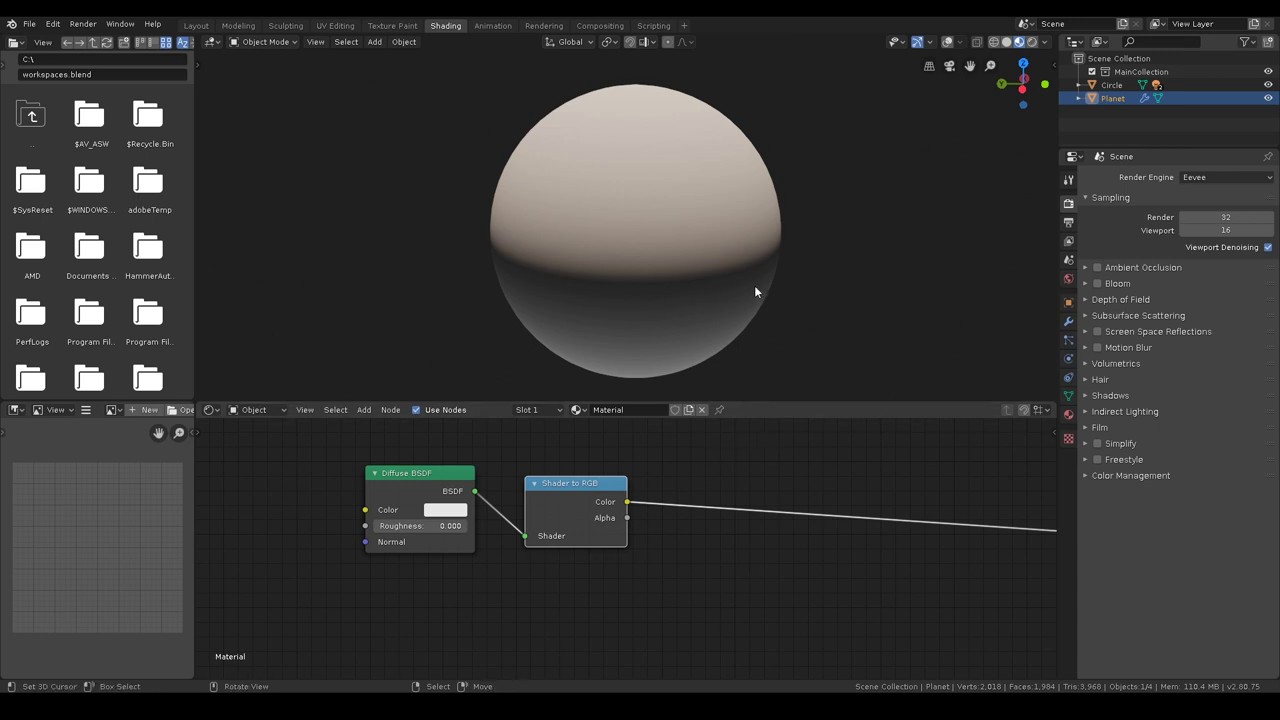
Move Shader to RGB next to the Diffuse BSDF and check the plain white shading.
middle_click_drag(756, 292, 652, 311)
scroll(652, 311, "down", 2)
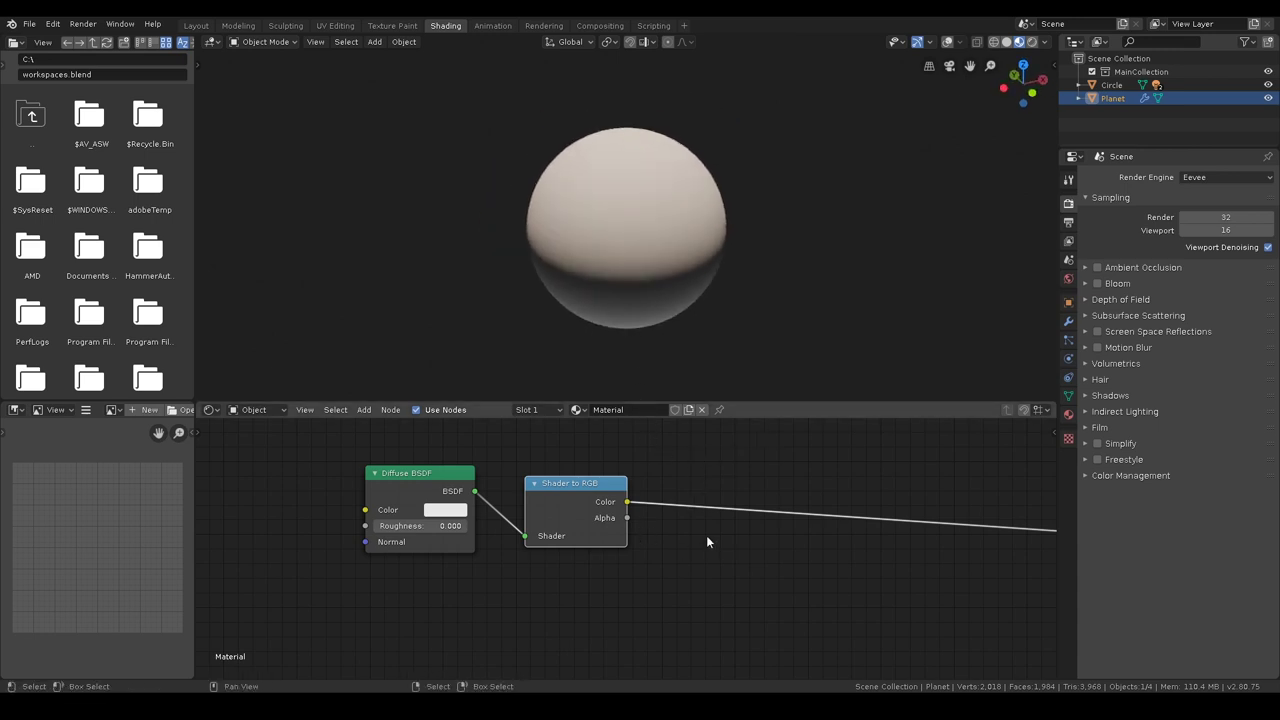
middle_click_drag(711, 533, 643, 542)
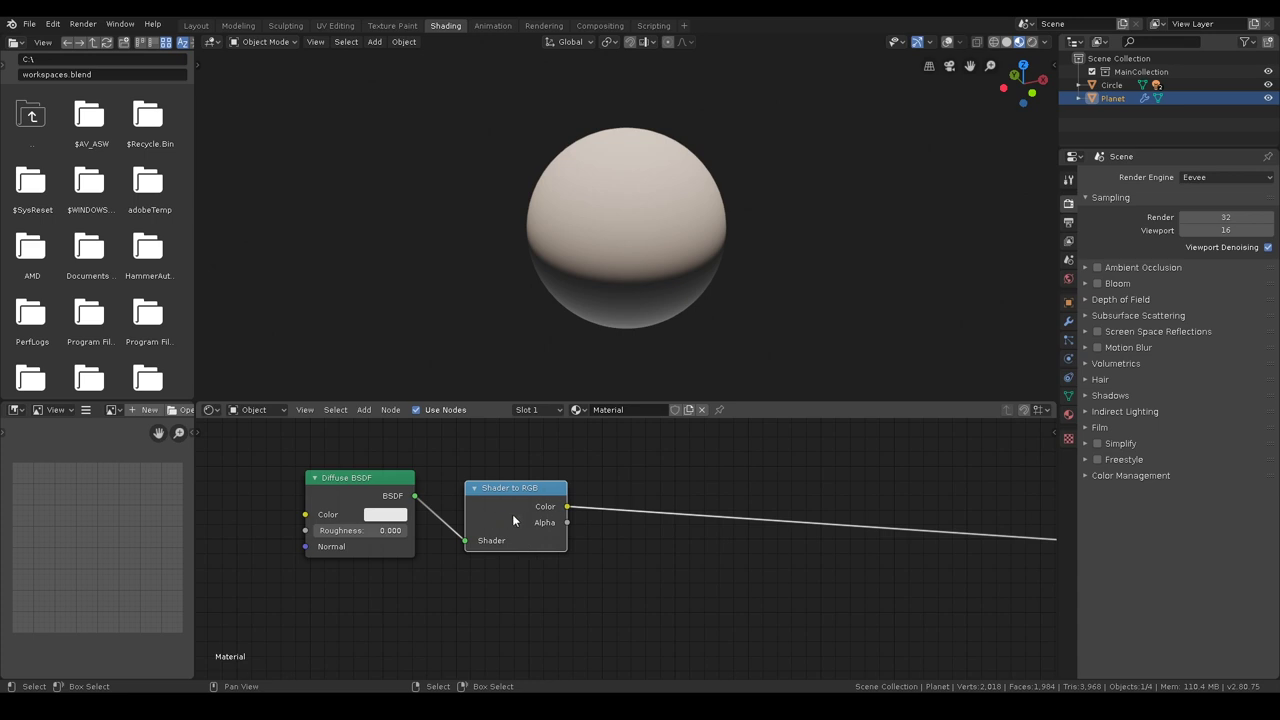
left_click_drag(528, 488, 500, 480)
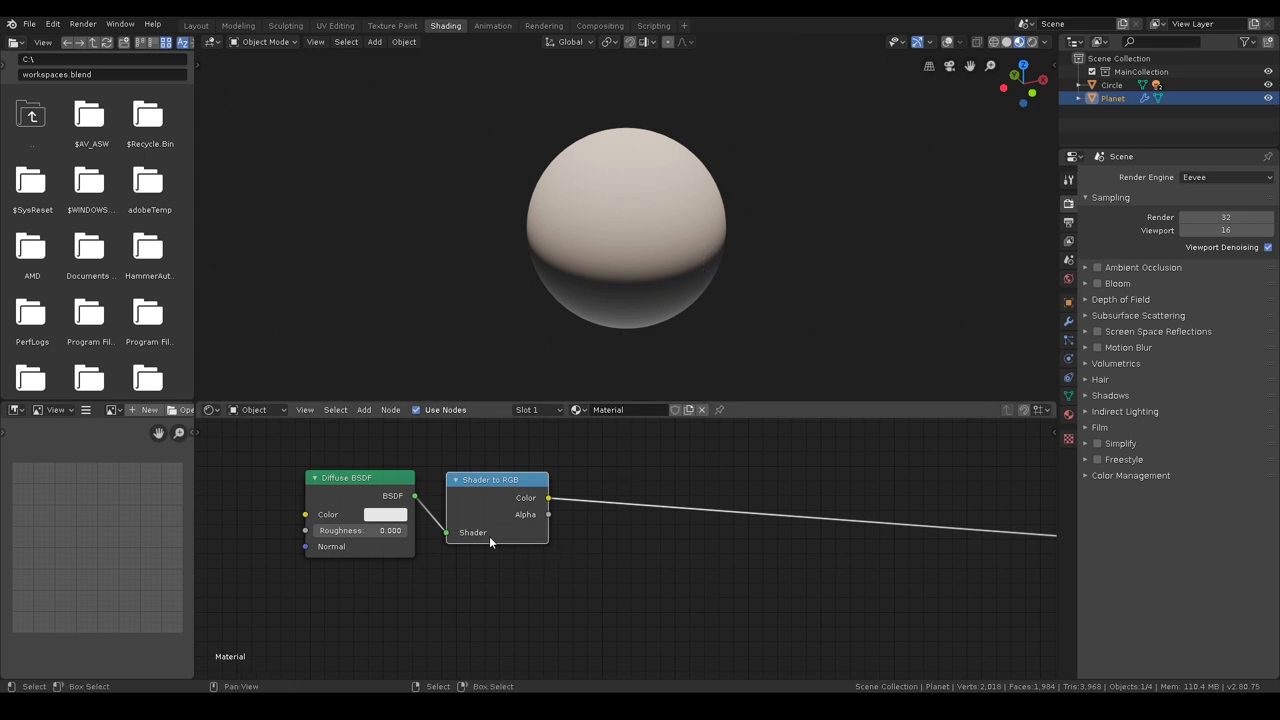
left_click(378, 479)
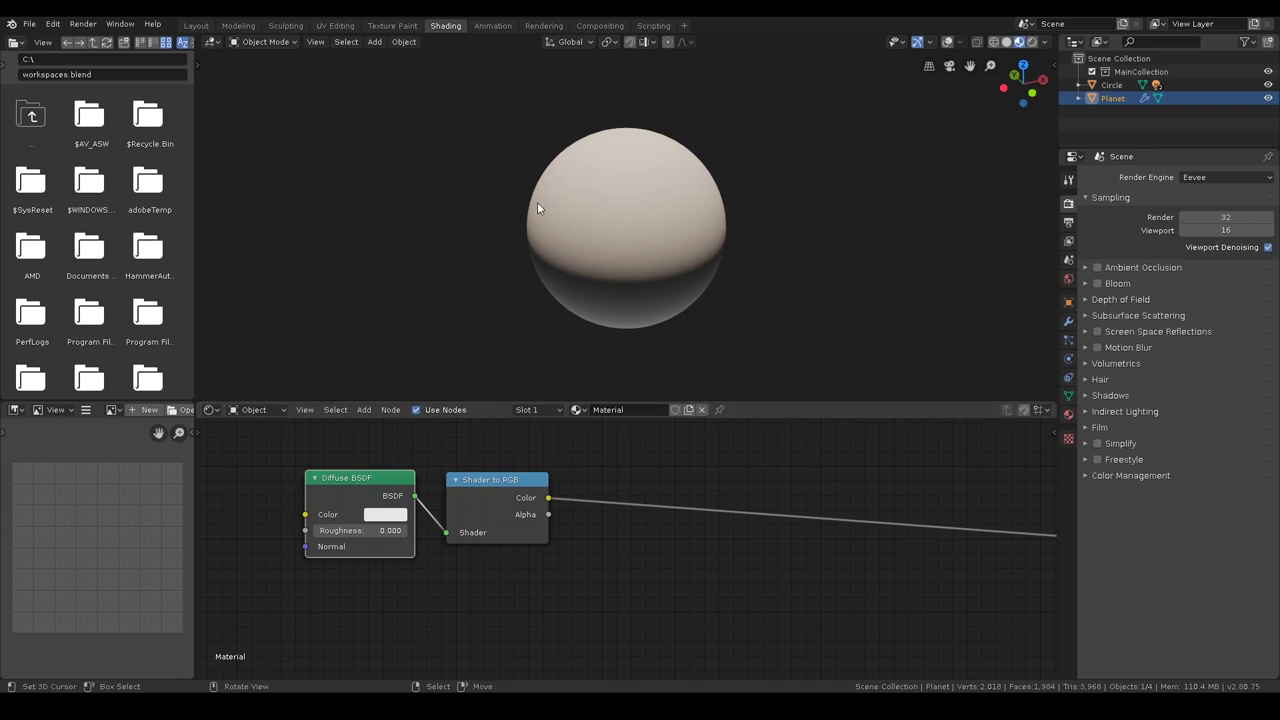
left_click(501, 480)
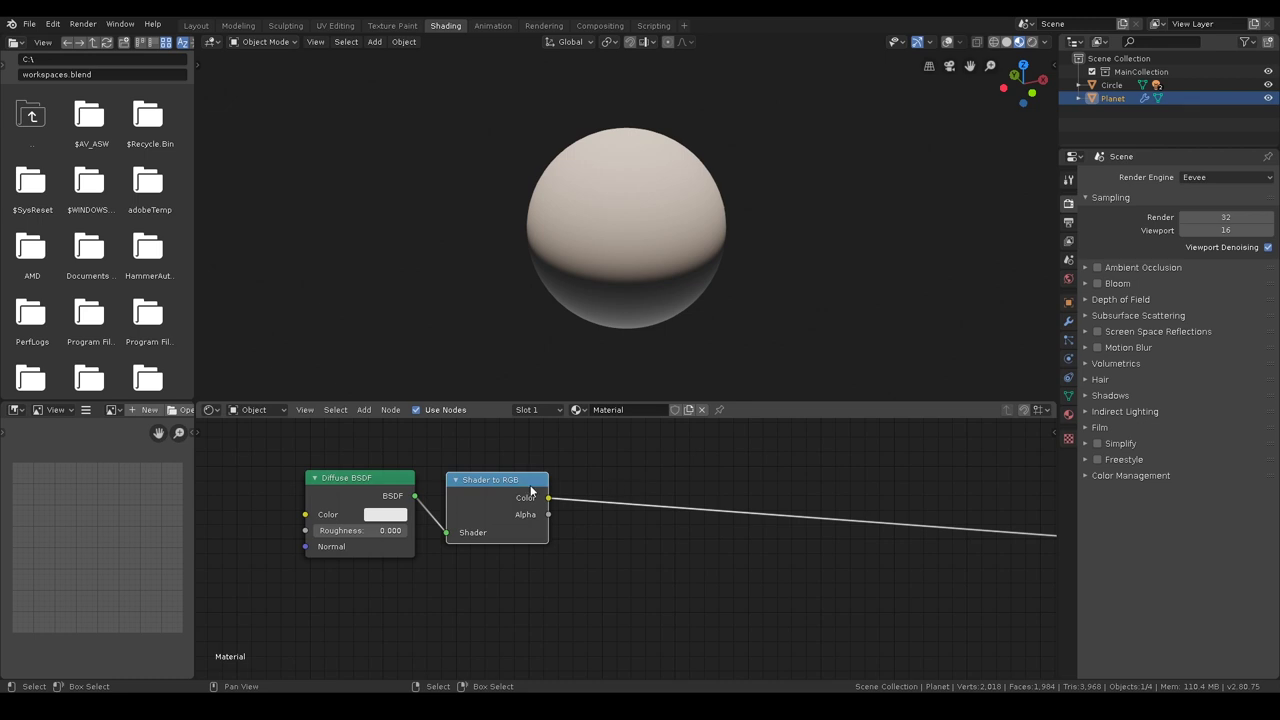
Insert a ColorRamp node on the link after the Shader to RGB node.
key("shift+a")
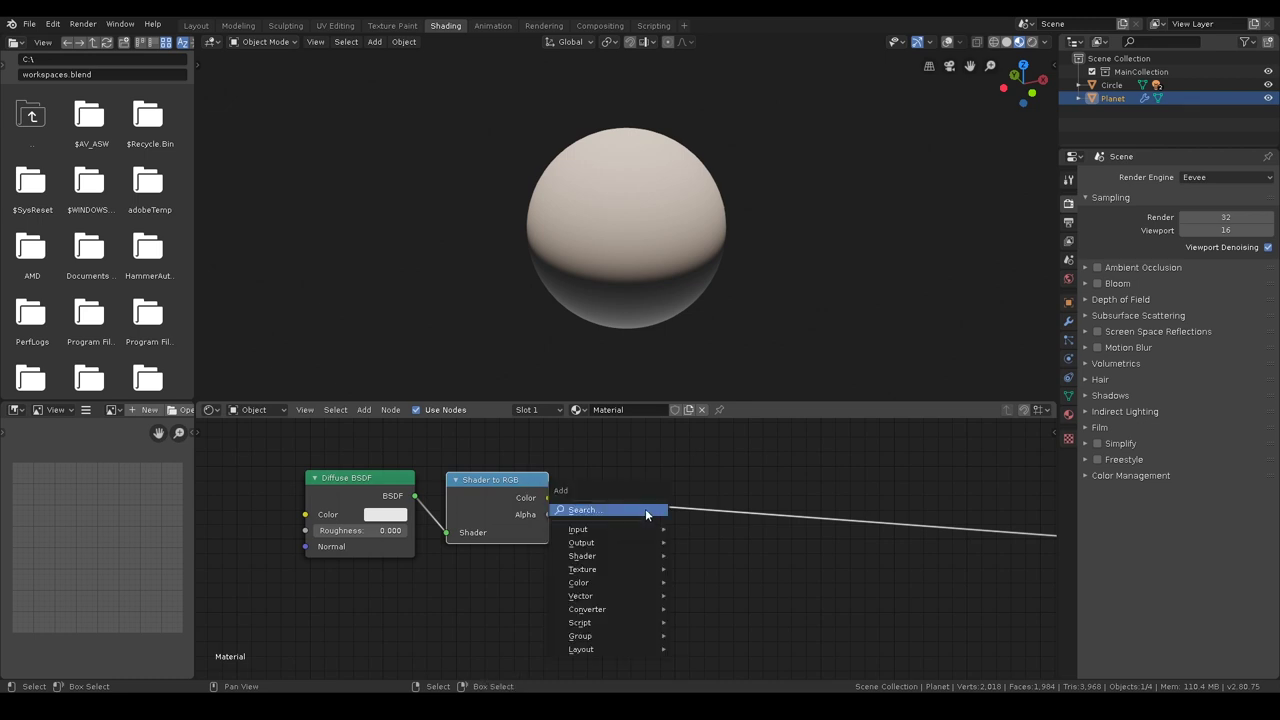
left_click(645, 510)
type("colo")
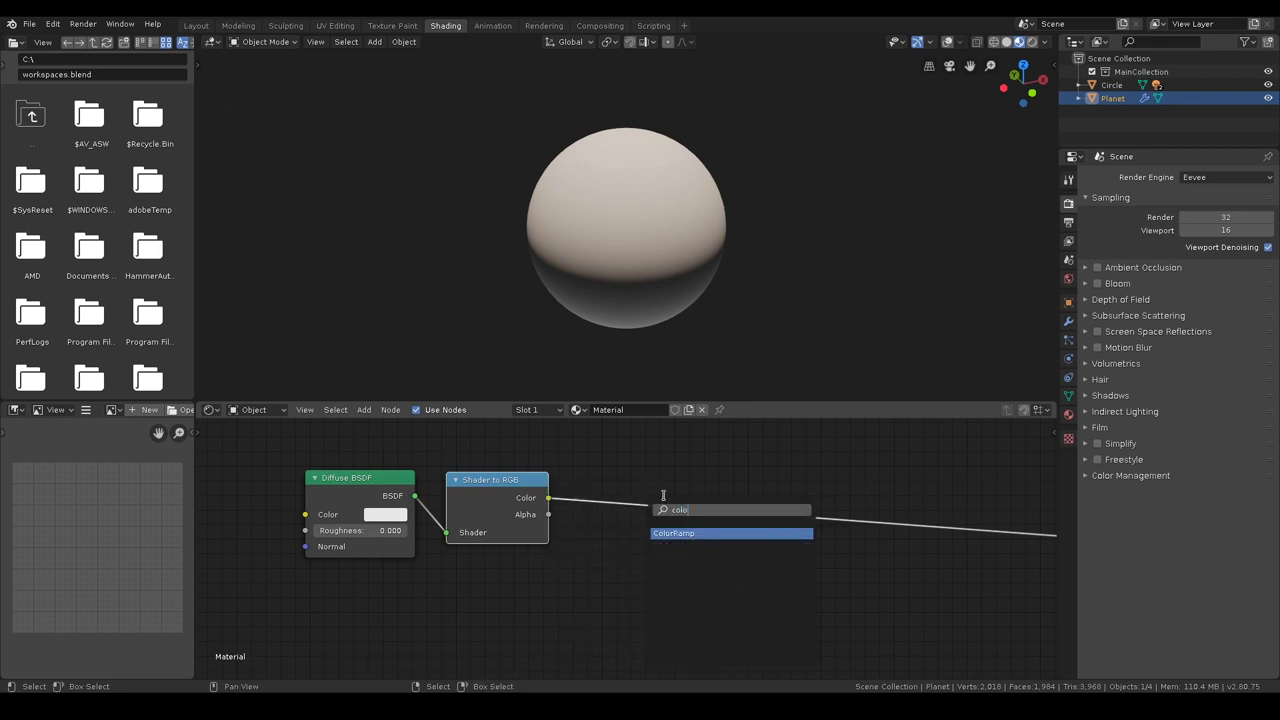
key("Return")
left_click(605, 462)
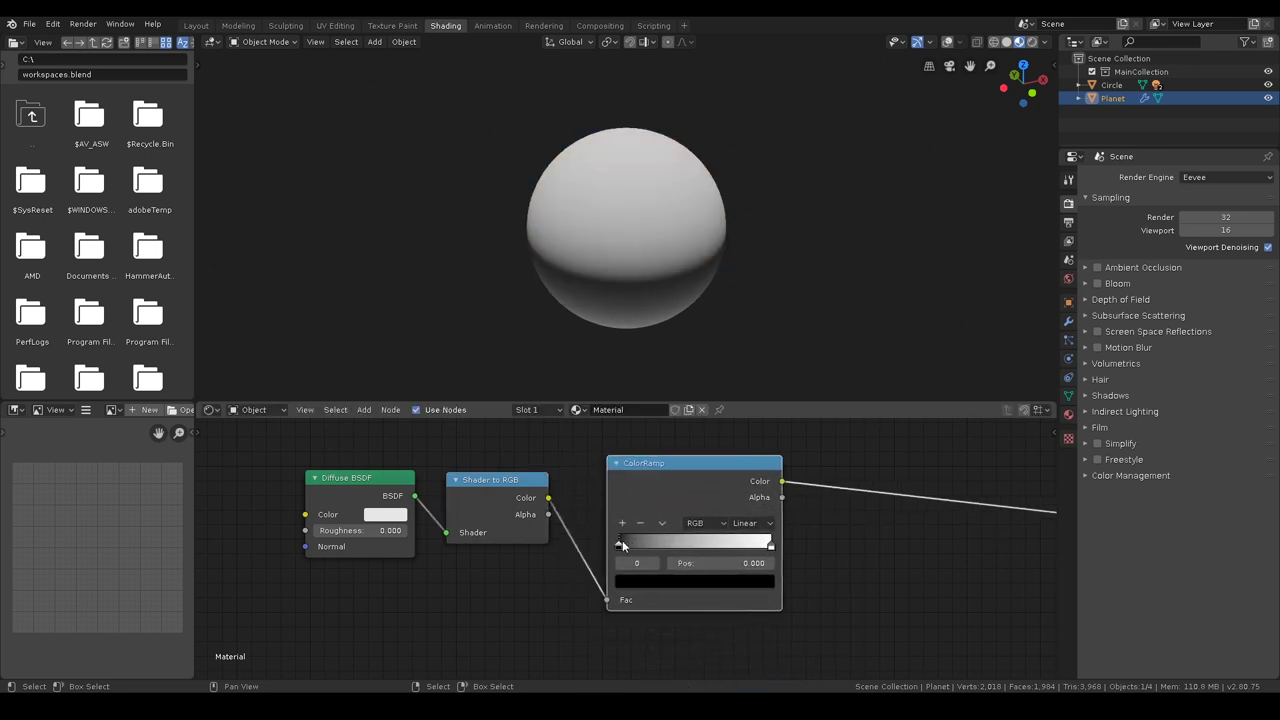
Drag the ramp stops together, white stop at 0.395, for a sharp light-dark band.
mouse_move(750, 544)
left_mouse_down()
mouse_move(614, 541)
mouse_move(770, 543)
left_mouse_up()
mouse_move(620, 544)
left_mouse_down()
mouse_move(632, 543)
mouse_move(620, 538)
left_mouse_up()
left_click_drag(771, 544, 679, 545)
mouse_move(714, 315)
middle_mouse_down()
mouse_move(736, 243)
mouse_move(721, 306)
middle_mouse_up()
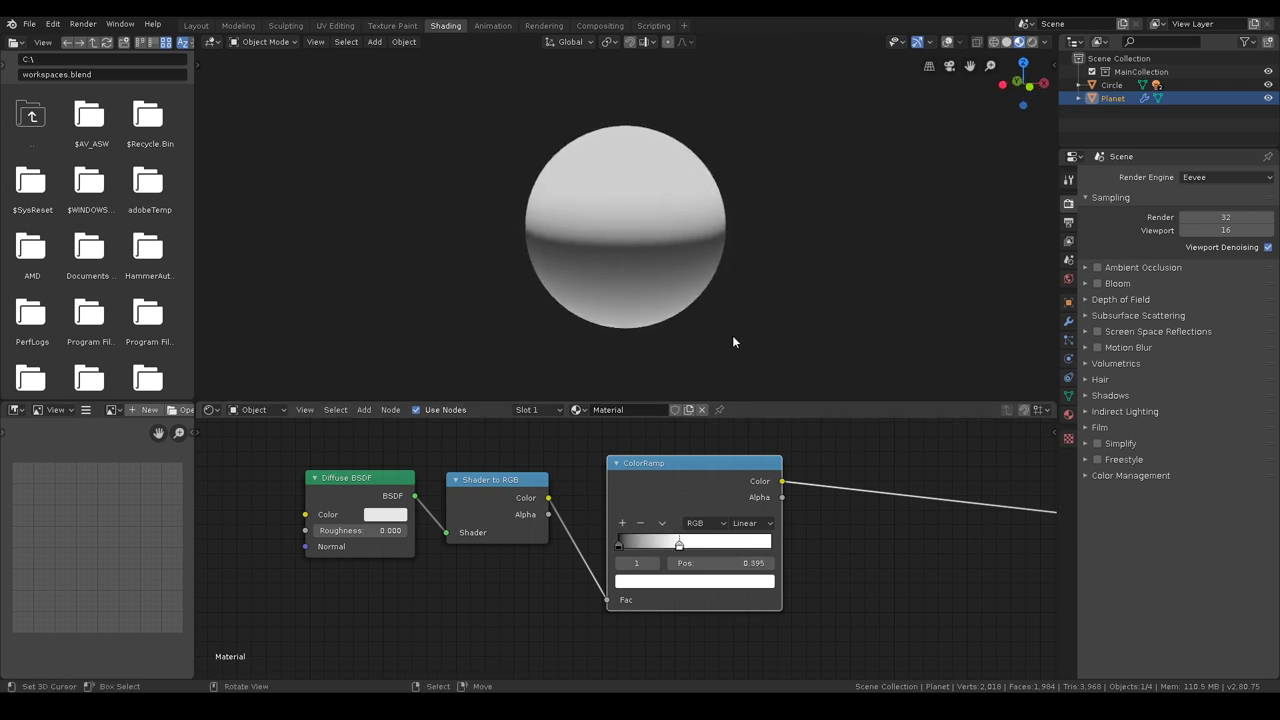
middle_click_drag(909, 482, 731, 479)
key("shift+a")
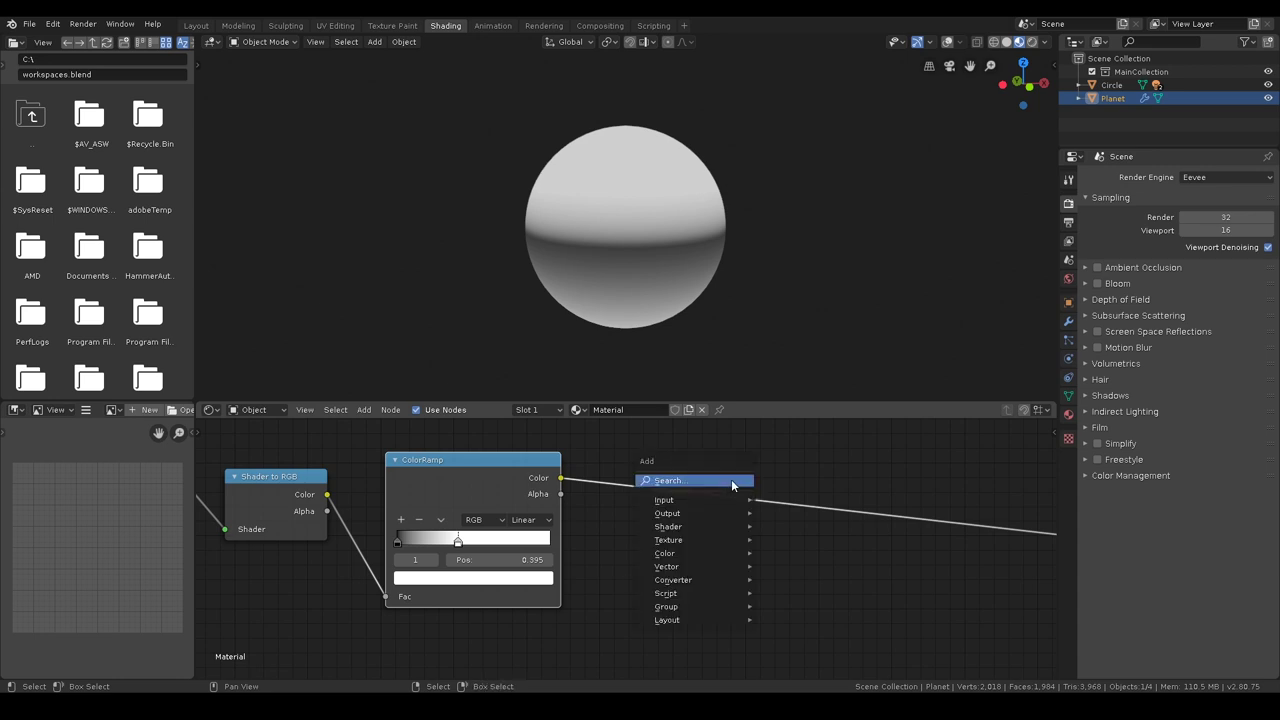
Insert a MixRGB node after the ColorRamp.
left_click(731, 480)
type("mix")
key("Down")
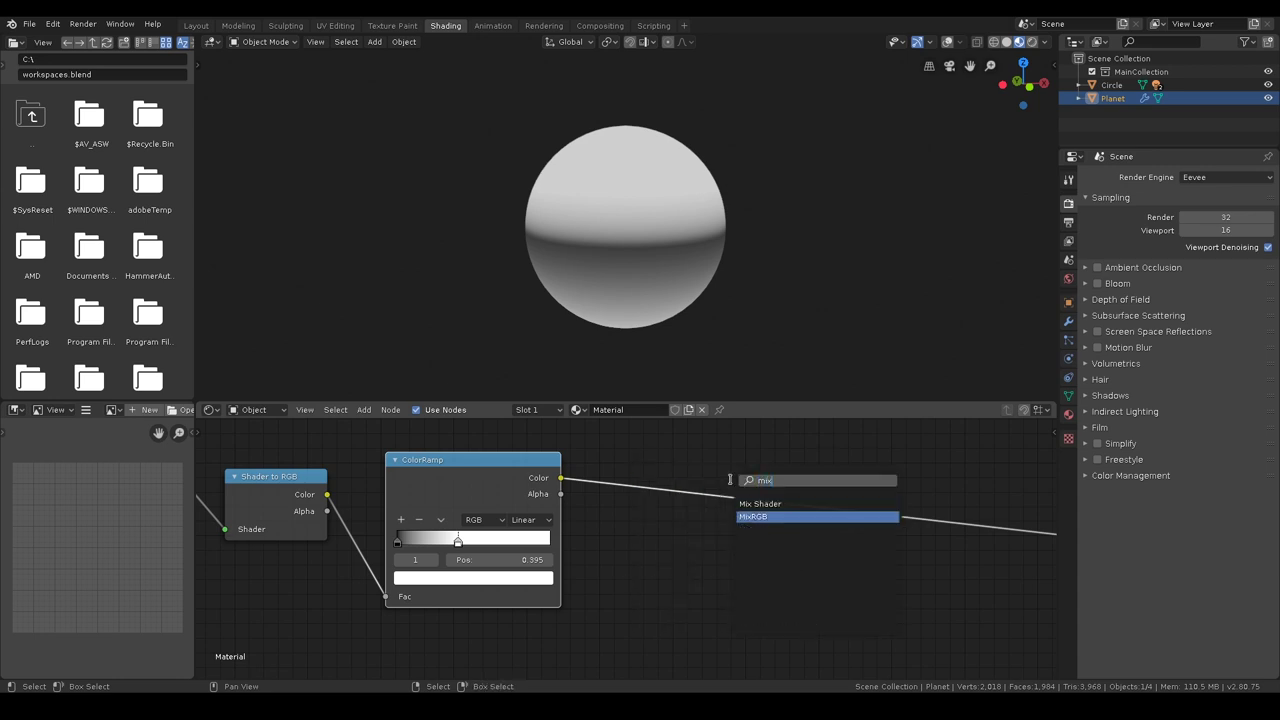
key("Return")
left_click(694, 450)
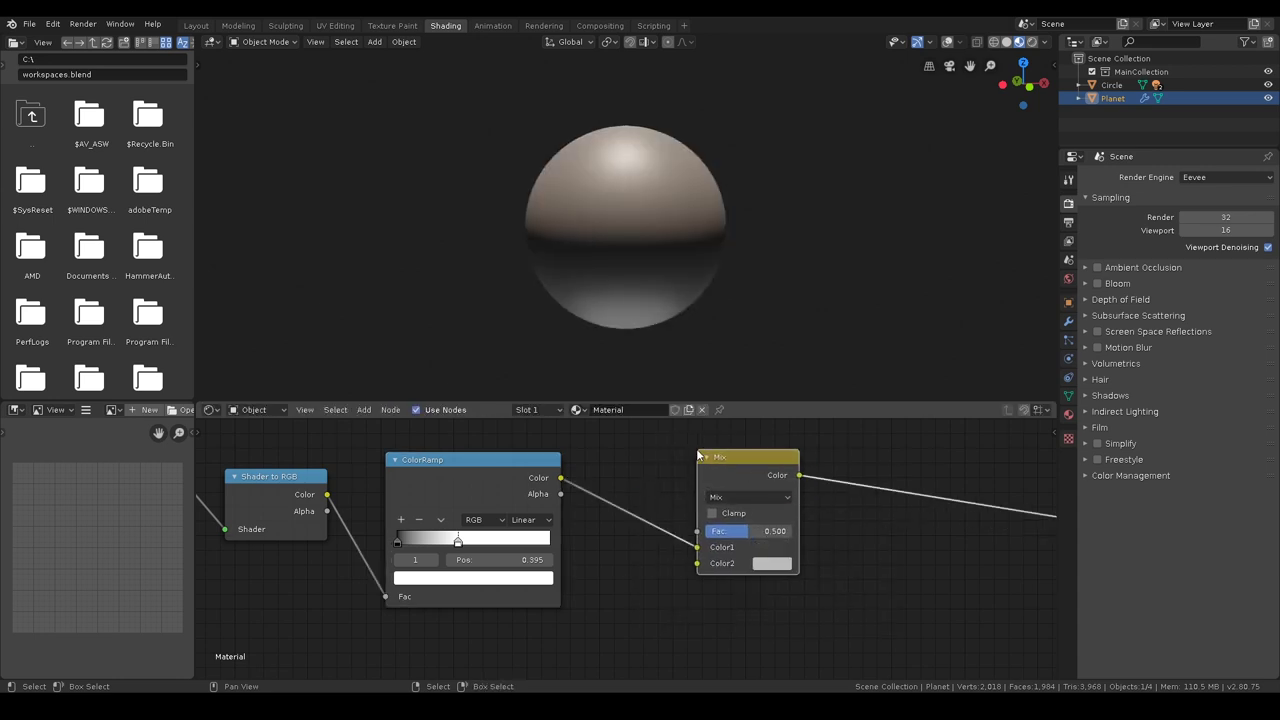
scroll(673, 526, "down", 1)
middle_click_drag(639, 601, 705, 564)
Add a Fresnel node below the ColorRamp and link its Fac into the Mix node's Color2.
key("shift+a")
left_click(693, 538)
type("fresnel")
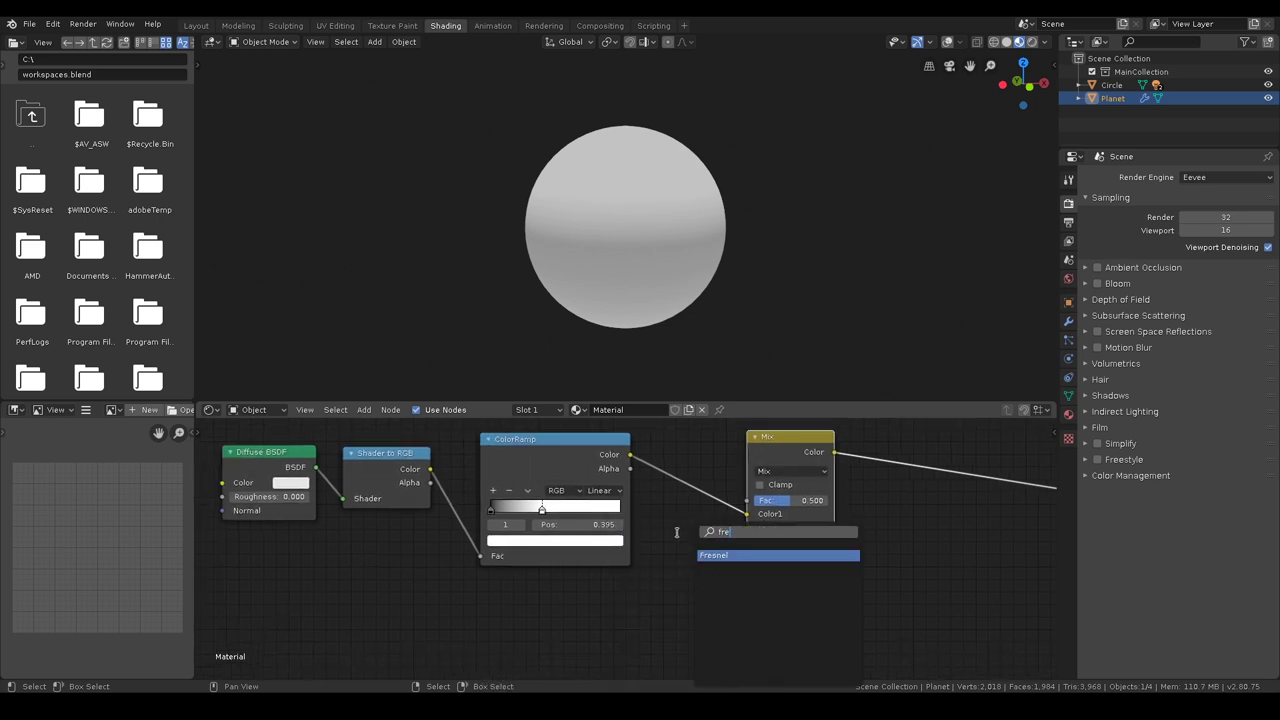
key("Return")
left_click(531, 572)
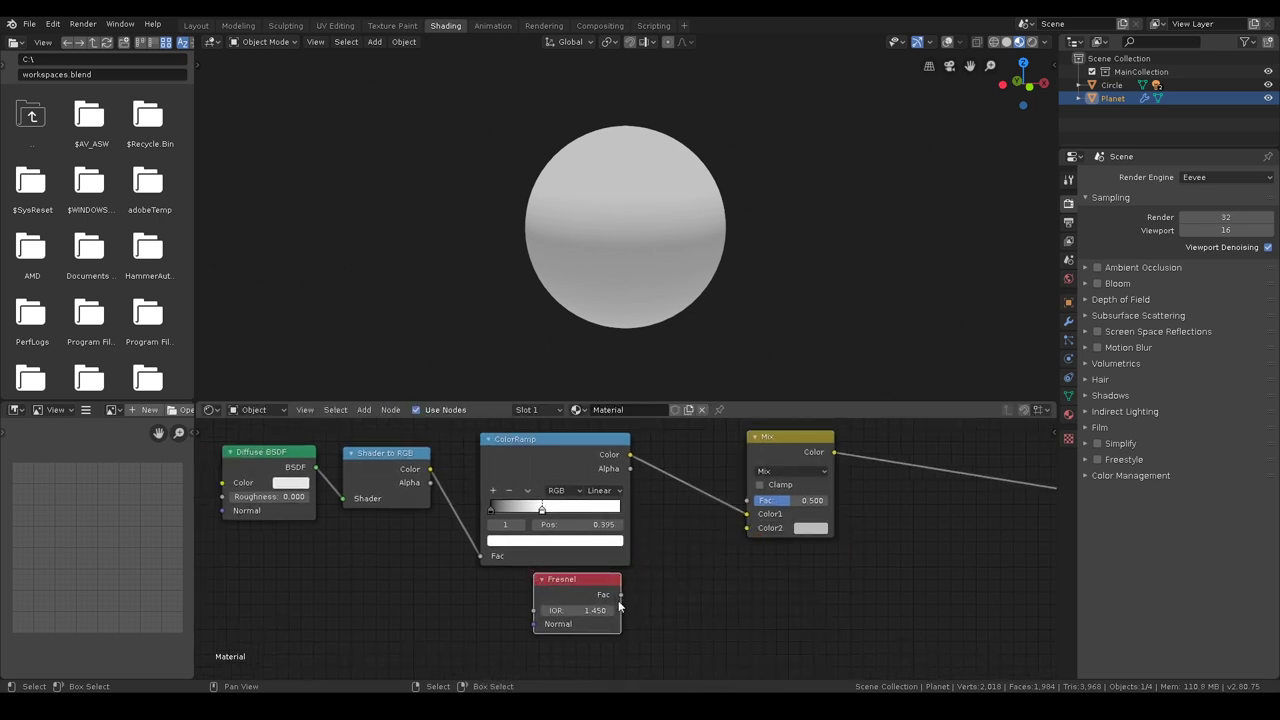
mouse_move(621, 594)
left_mouse_down()
mouse_move(662, 590)
mouse_move(747, 527)
left_mouse_up()
middle_click_drag(794, 577, 754, 608)
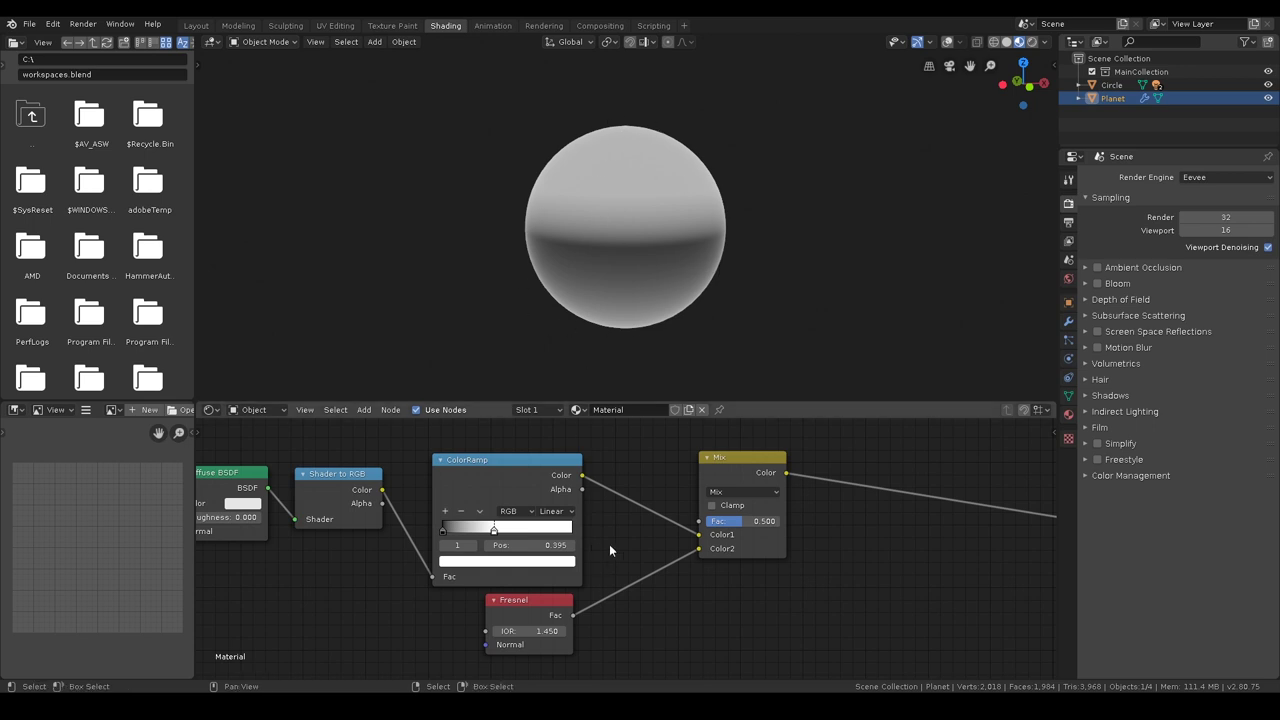
Try a Fresnel IOR of 1.250, then change it to 1.150.
mouse_move(540, 631)
left_mouse_down()
mouse_move(480, 631)
mouse_move(540, 631)
left_mouse_up()
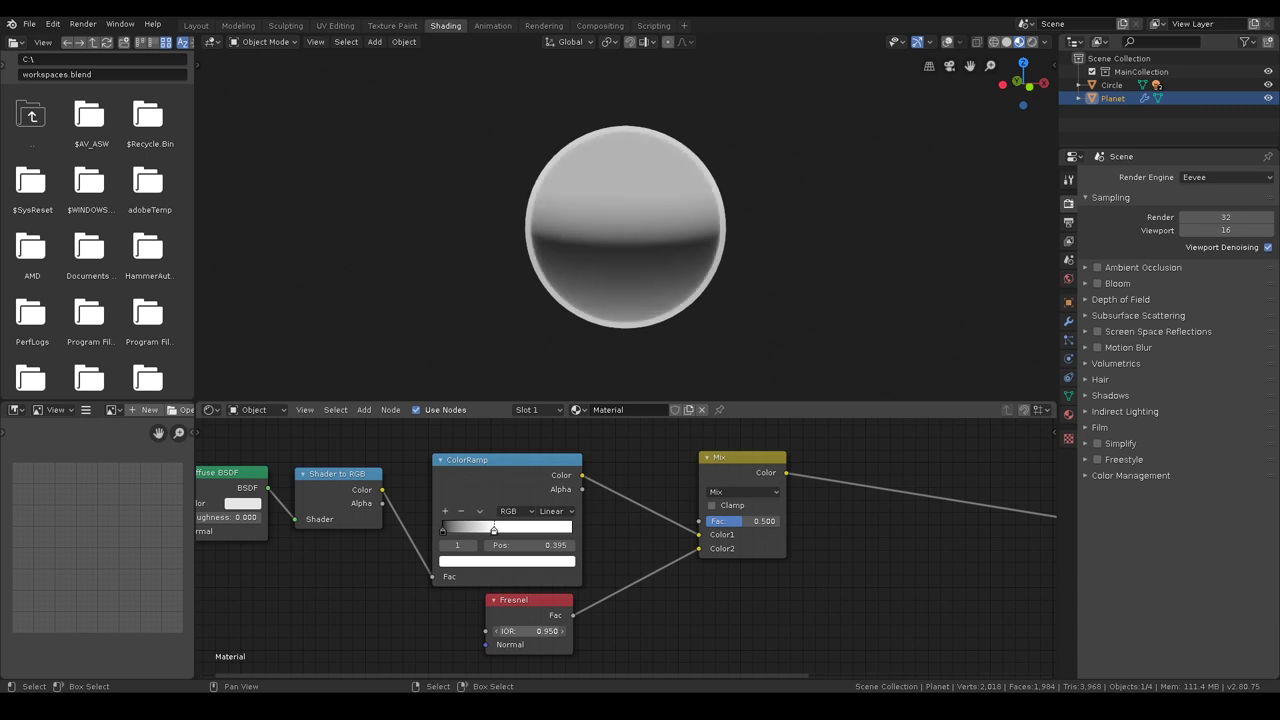
mouse_move(771, 237)
middle_mouse_down()
mouse_move(686, 266)
mouse_move(682, 200)
middle_mouse_up()
mouse_move(670, 324)
middle_mouse_down()
mouse_move(726, 266)
mouse_move(735, 225)
middle_mouse_up()
left_click(525, 631)
type("1.2")
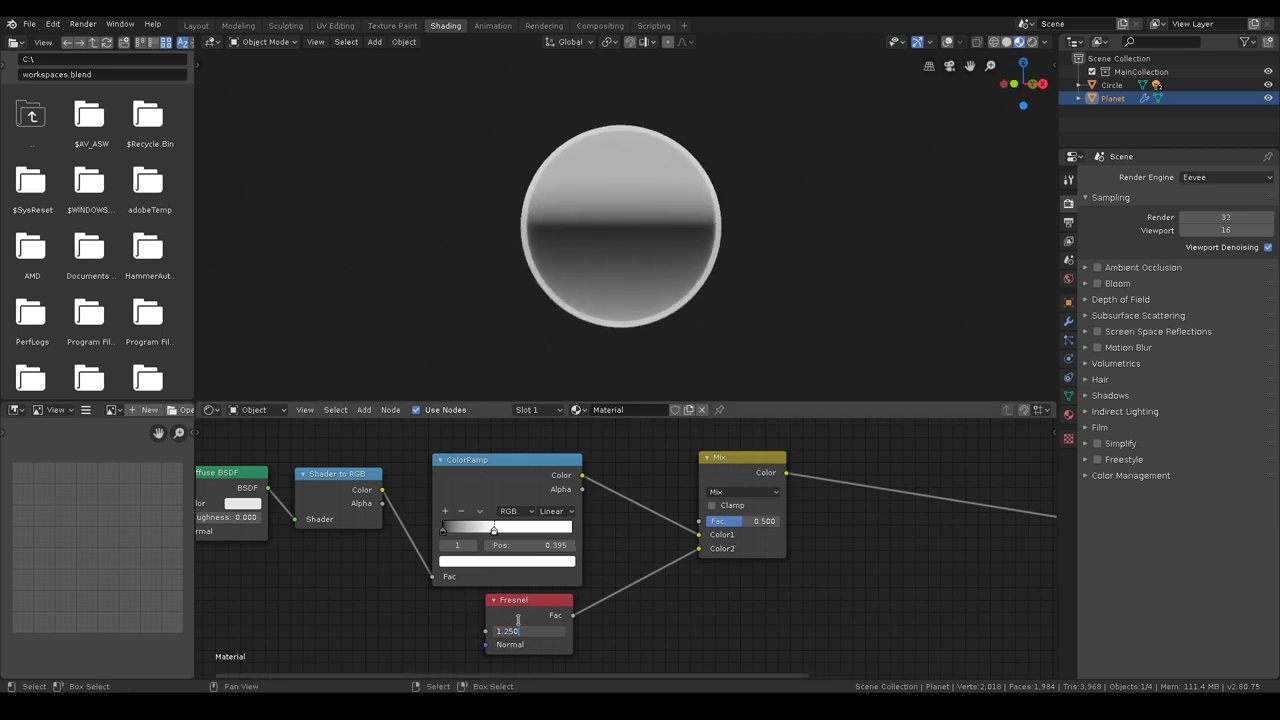
type("50")
key("Return")
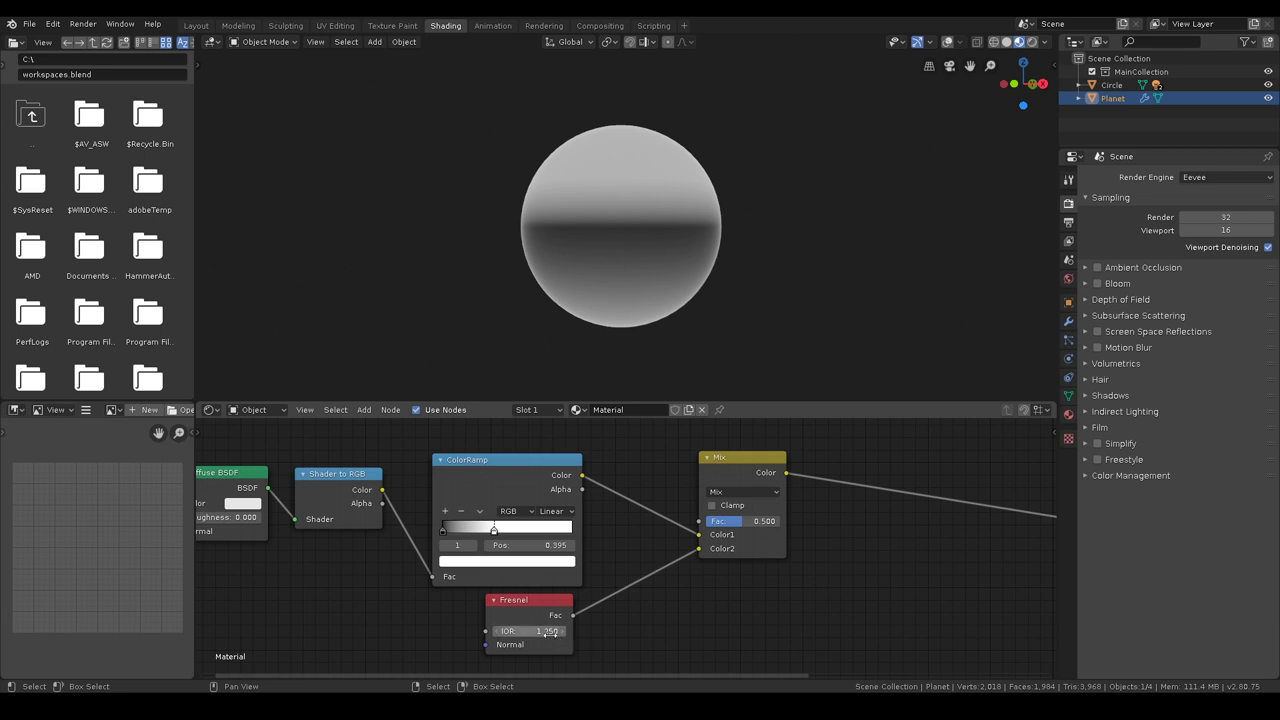
left_click(525, 632)
type("1.150")
key("Return")
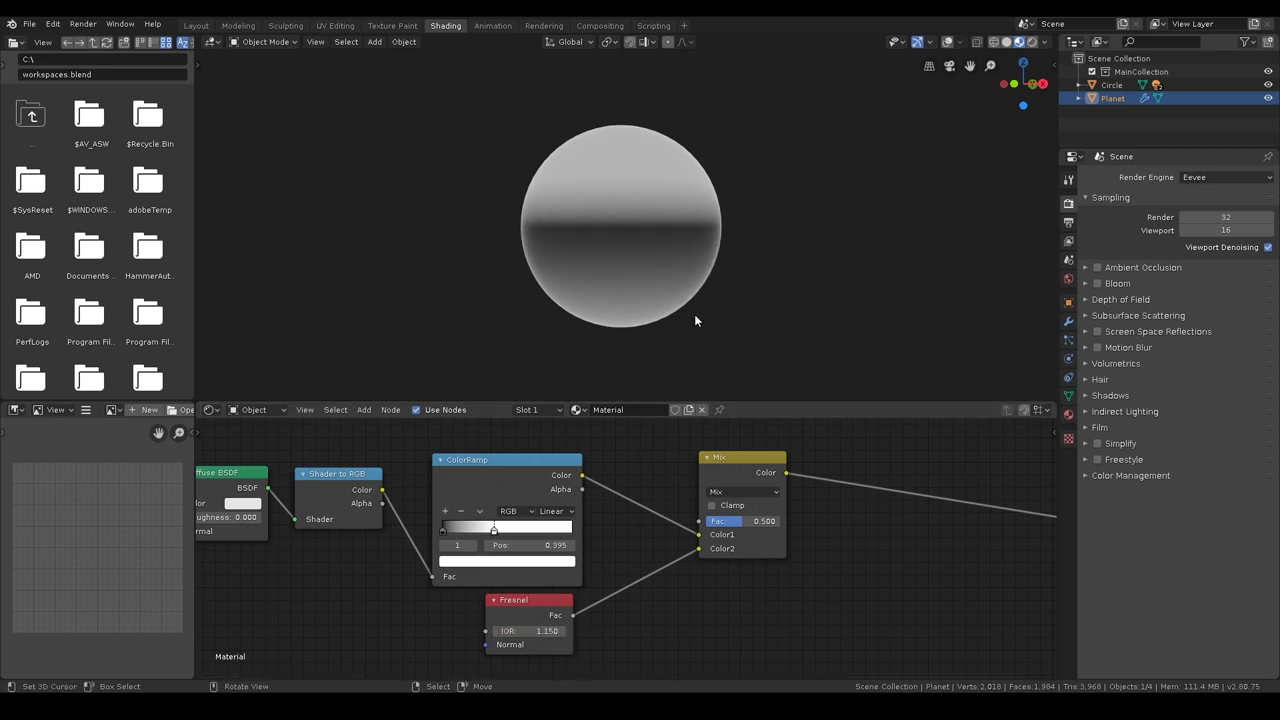
Step the Fresnel IOR through 0.850 and 1.05 before settling back on 1.150.
left_click(496, 630)
left_click(496, 630)
left_click(496, 630)
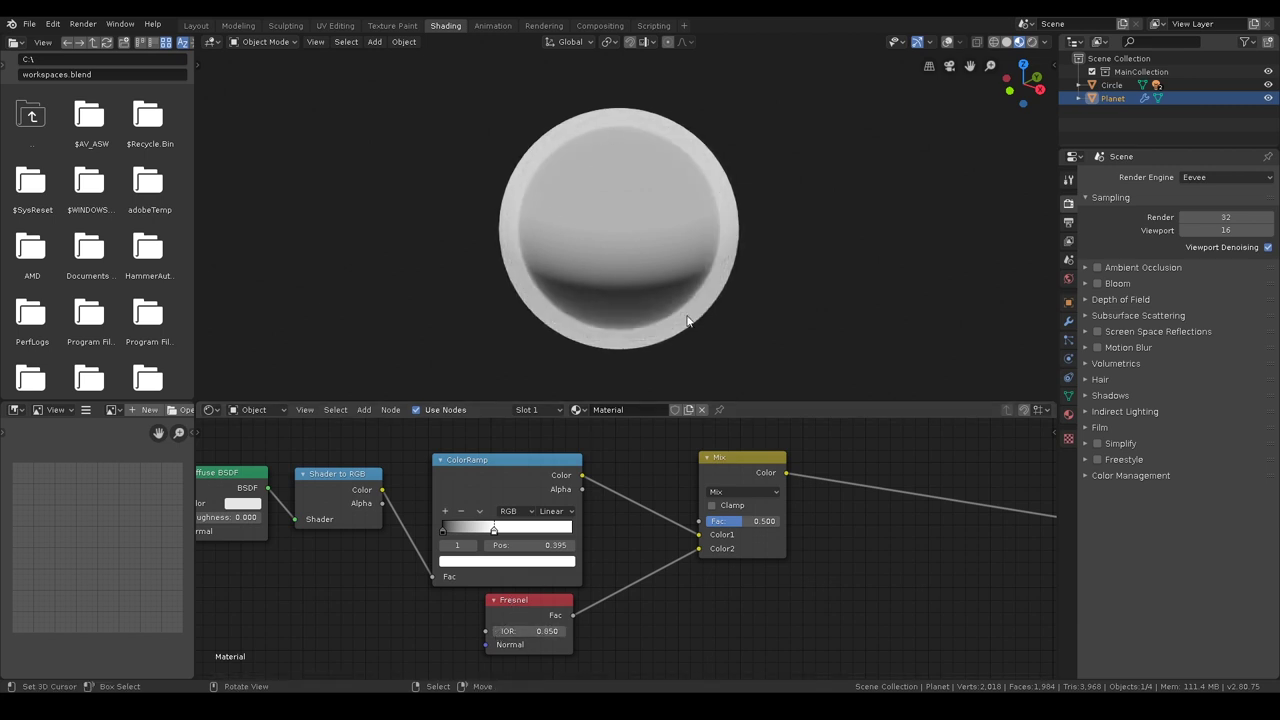
left_click(562, 632)
left_click(562, 632)
left_click(500, 631)
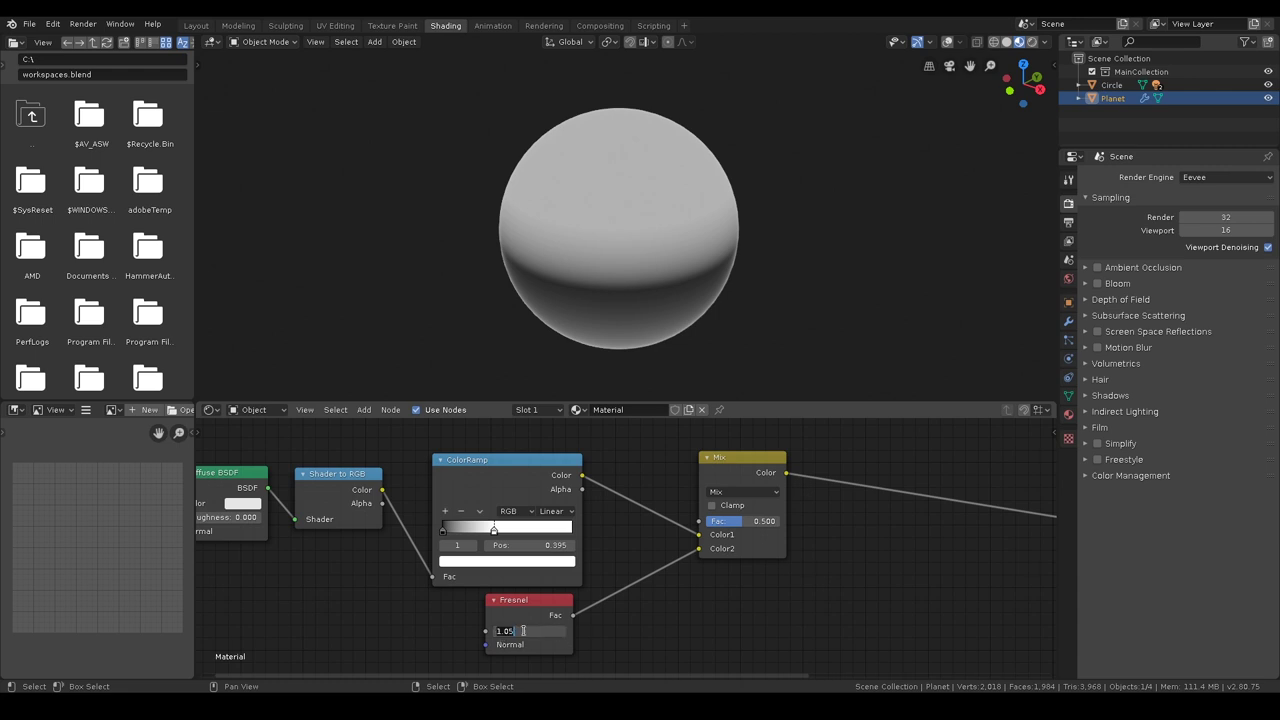
type("0.")
type("15")
key("Return")
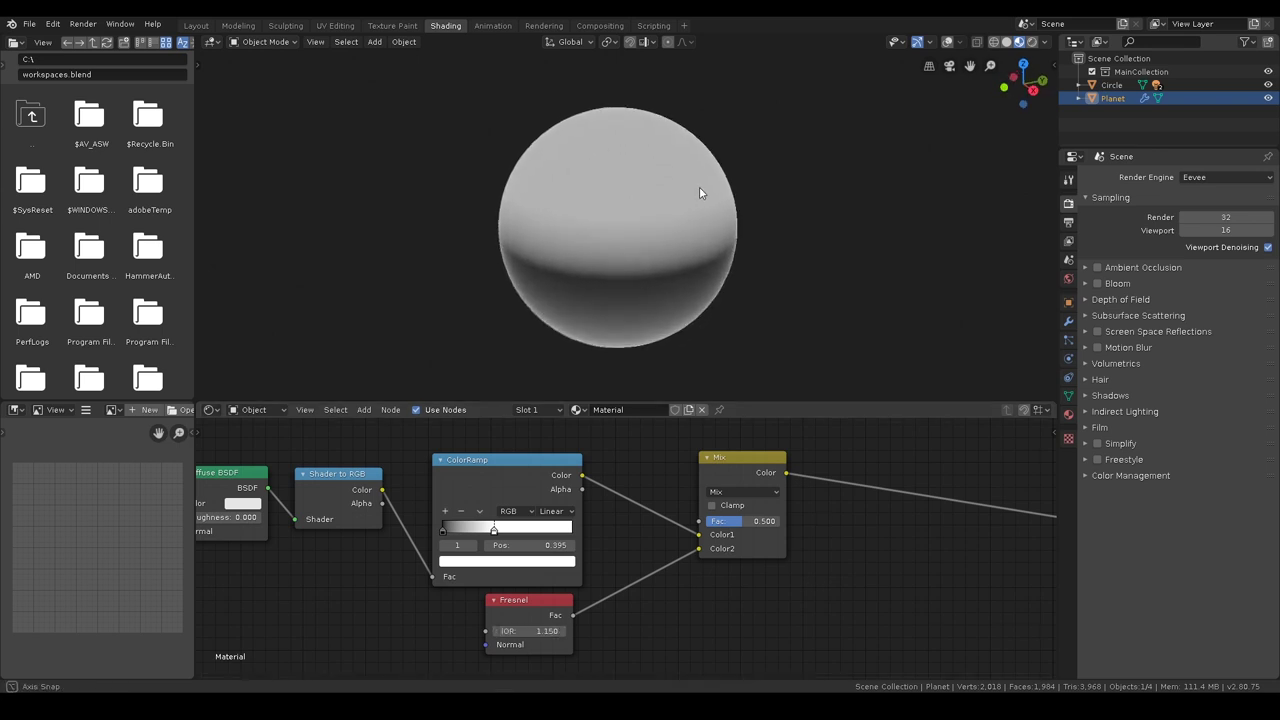
Set the Mix node's blend mode to Multiply with factor 1.000.
left_click(763, 492)
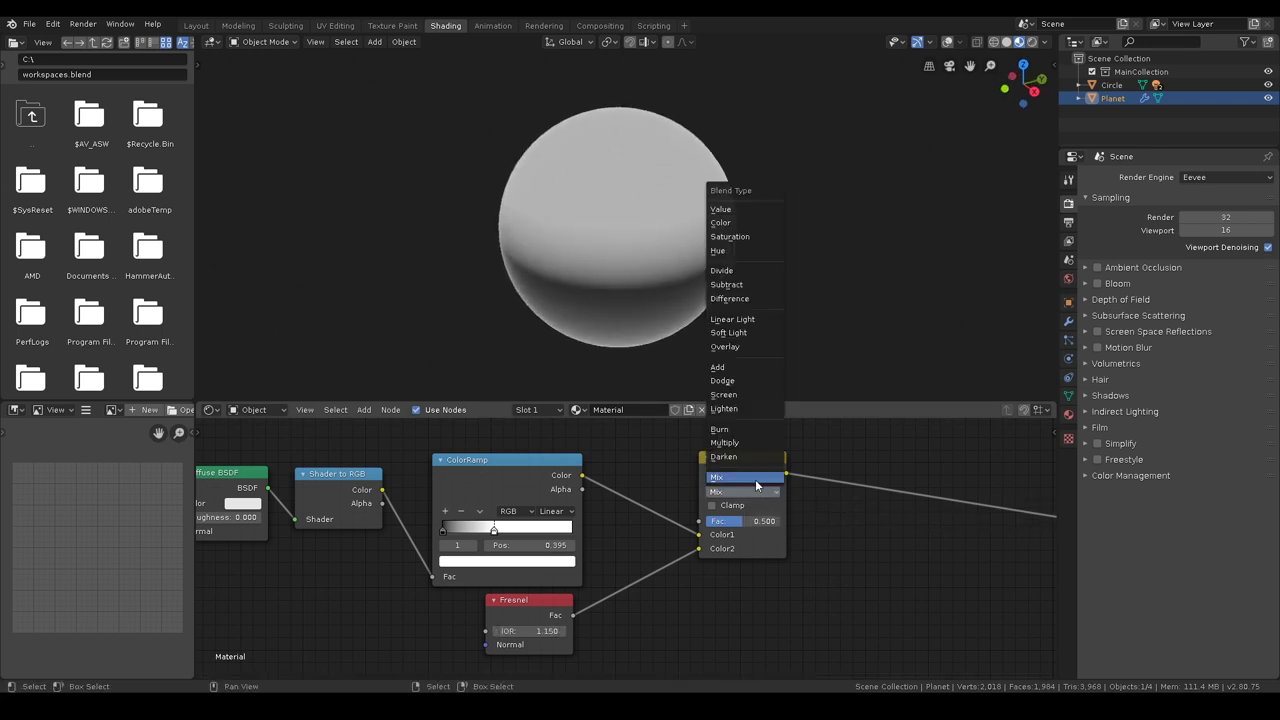
left_click(744, 443)
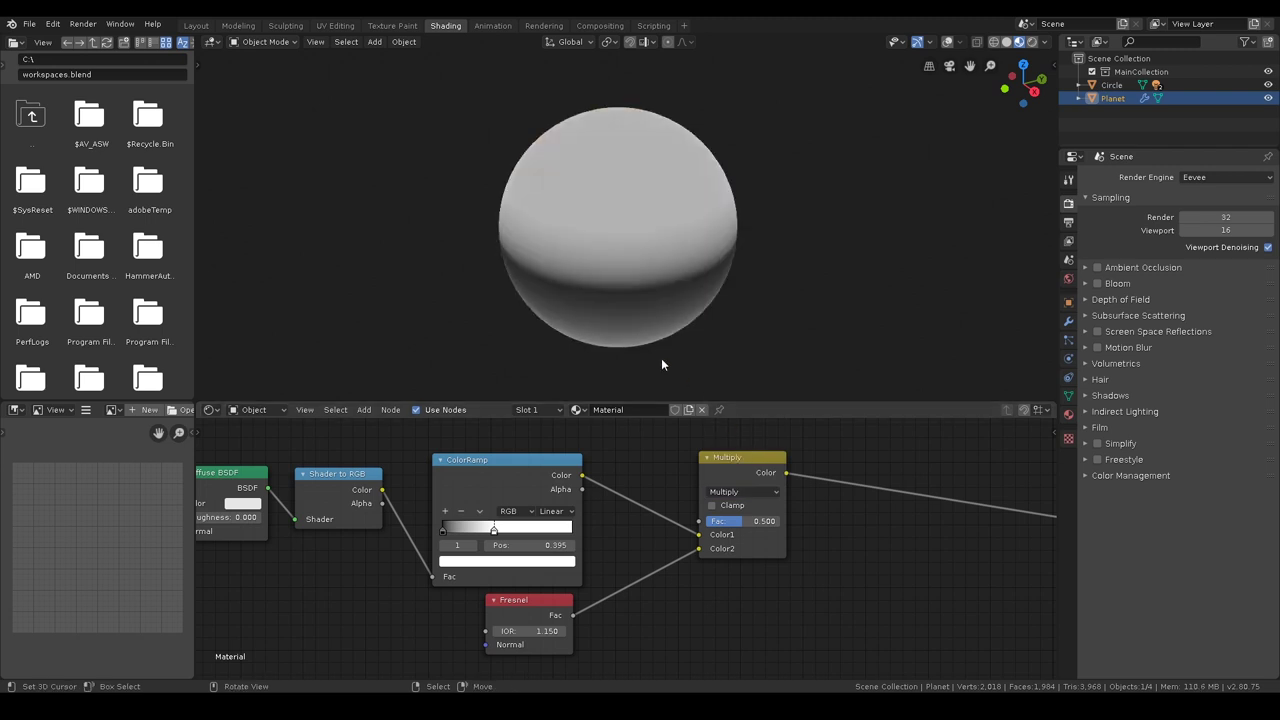
mouse_move(662, 272)
middle_mouse_down()
mouse_move(677, 194)
mouse_move(660, 268)
middle_mouse_up()
left_click_drag(741, 521, 708, 521)
mouse_move(755, 521)
left_mouse_down()
mouse_move(780, 521)
mouse_move(705, 521)
mouse_move(780, 521)
left_mouse_up()
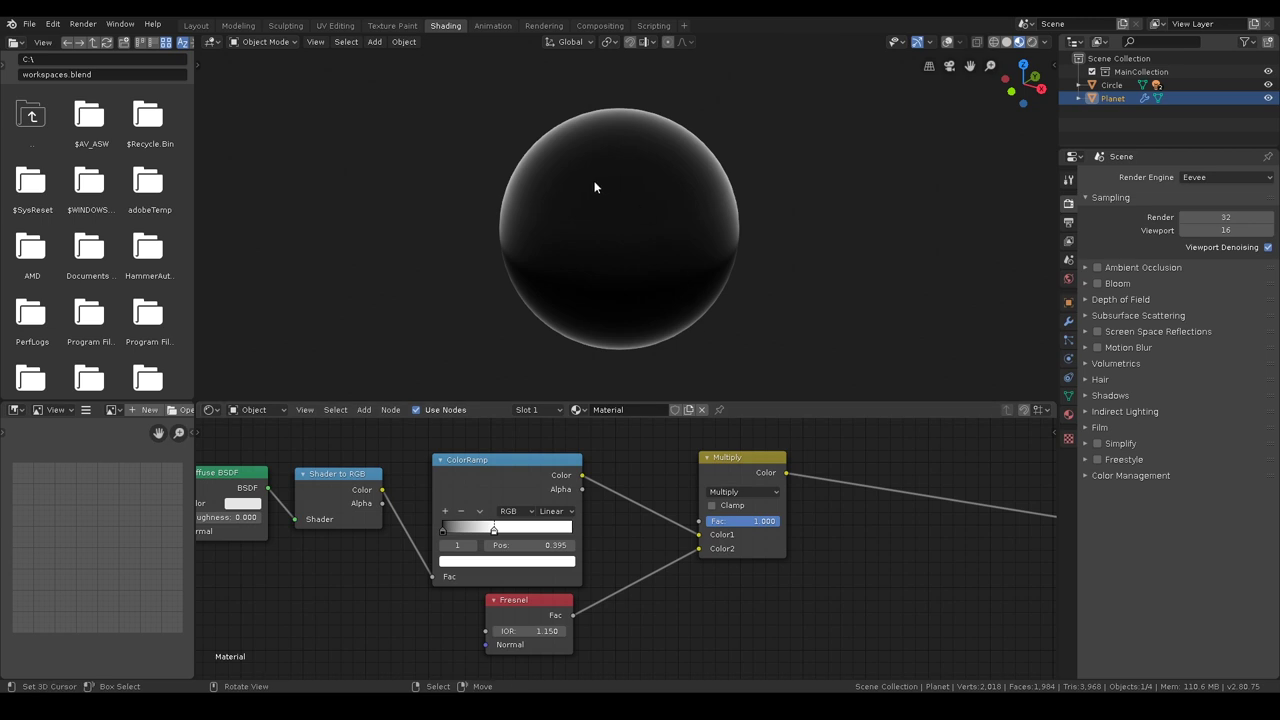
Restore the Fresnel IOR to 1.15 and check the dark planet's bright rim.
left_click_drag(505, 630, 470, 630)
left_click(530, 631)
type("1.15")
key("Return")
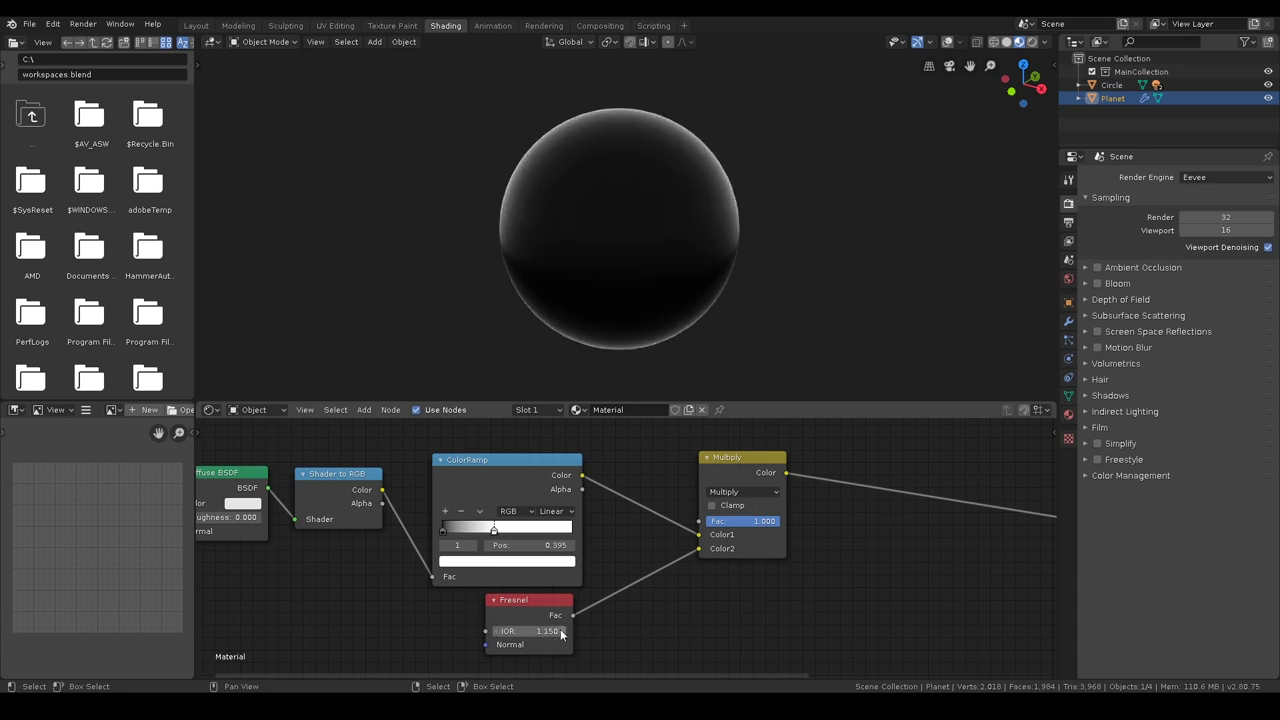
mouse_move(686, 228)
middle_mouse_down()
mouse_move(612, 206)
mouse_move(567, 297)
mouse_move(660, 283)
middle_mouse_up()
mouse_move(745, 521)
left_mouse_down()
mouse_move(733, 521)
mouse_move(745, 521)
left_mouse_up()
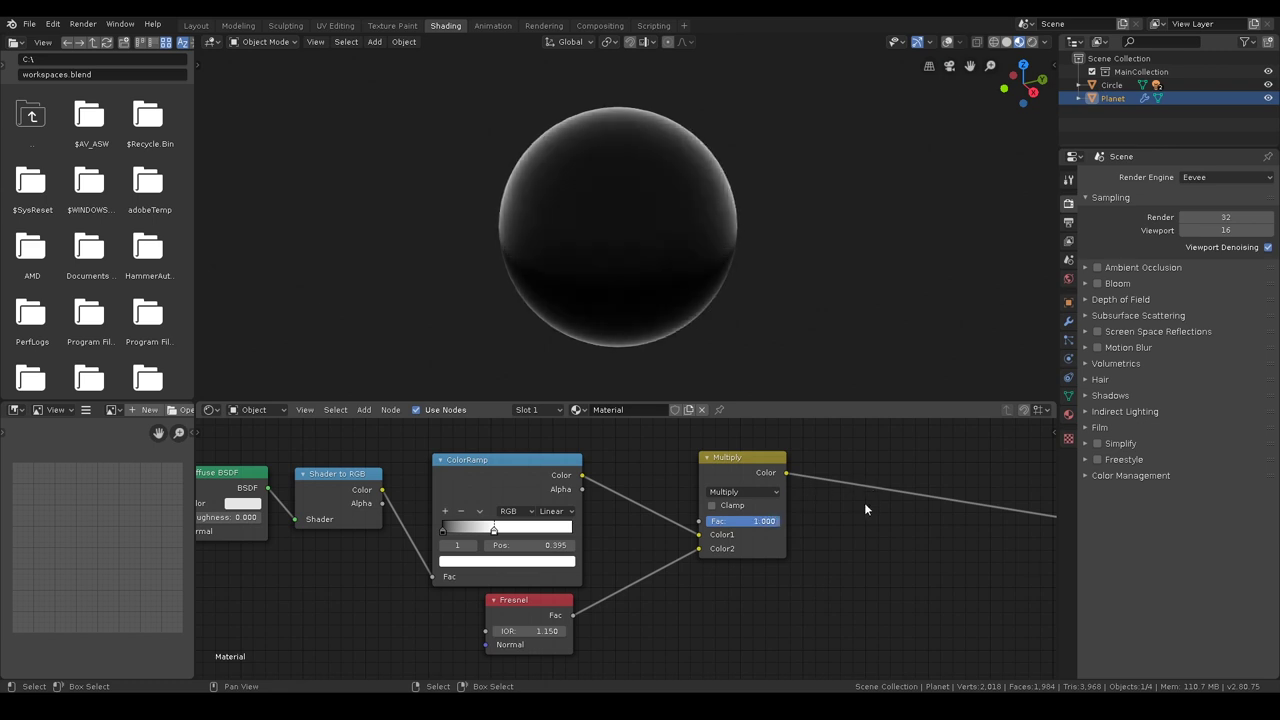
scroll(890, 540, "down", 1)
middle_click_drag(890, 540, 746, 534)
key("shift+a")
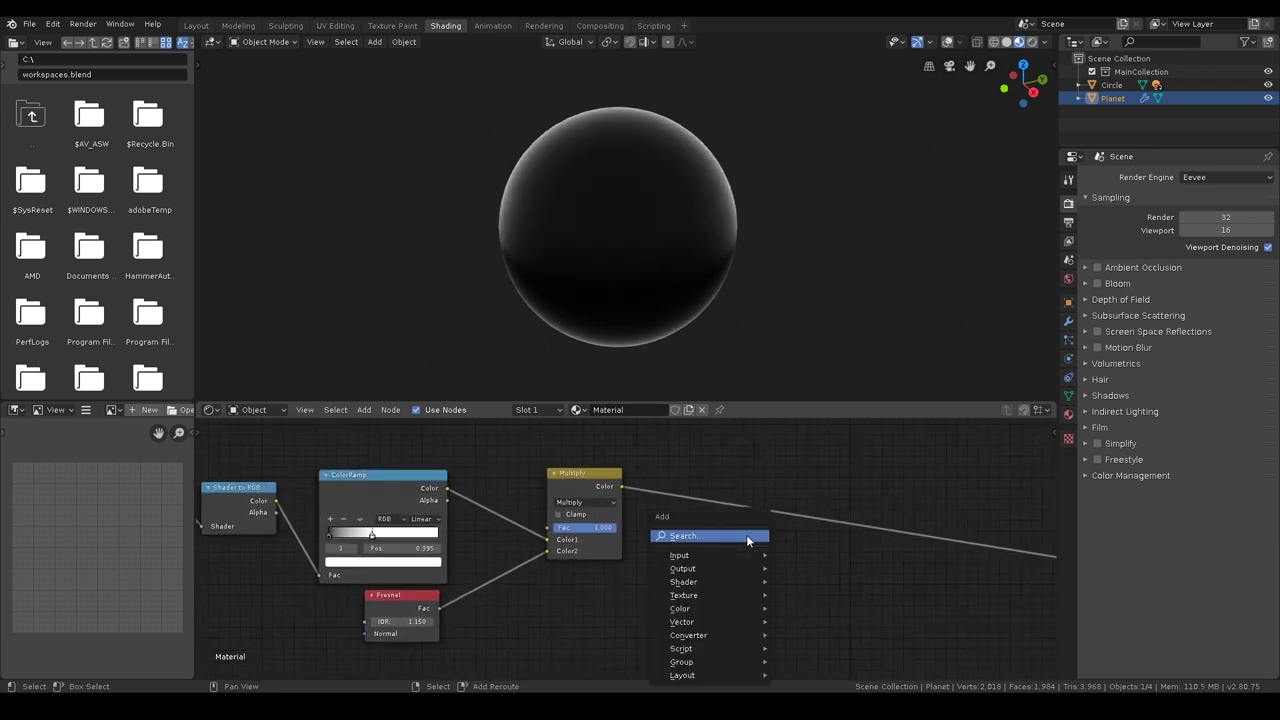
Insert a second ColorRamp node after the Multiply node.
left_click(746, 534)
type("colorramp")
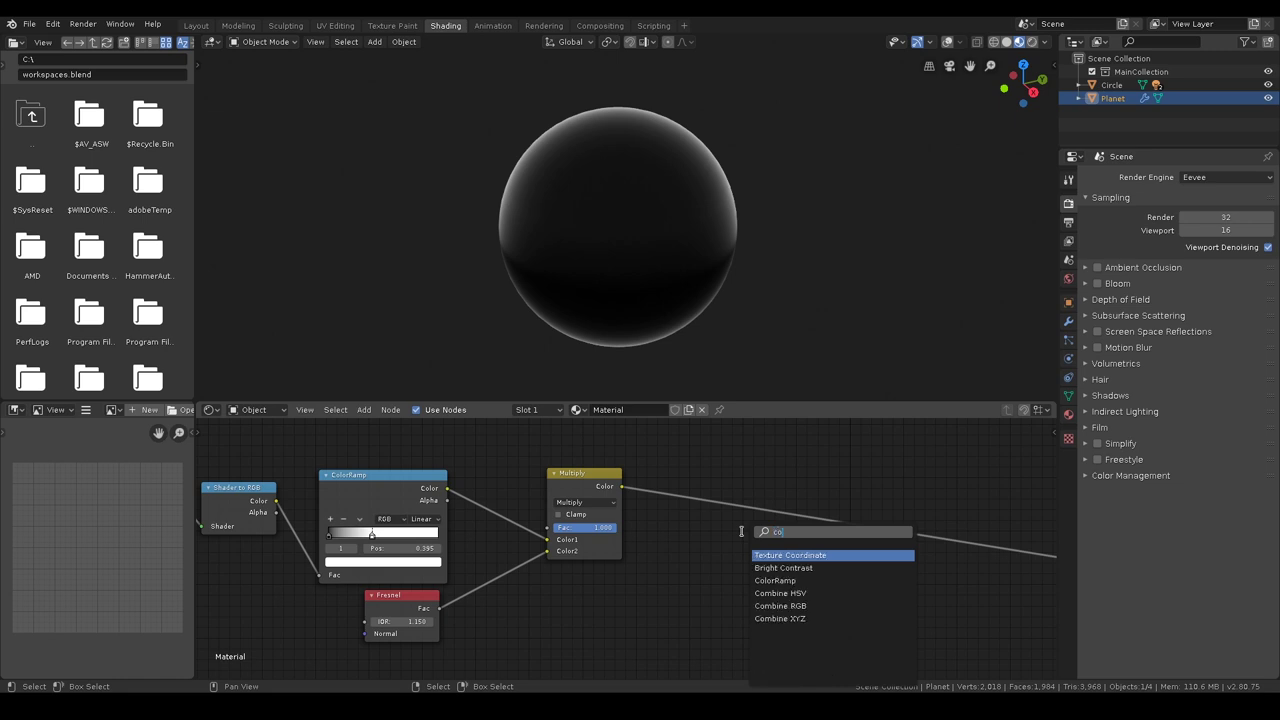
key("Return")
left_click(652, 487)
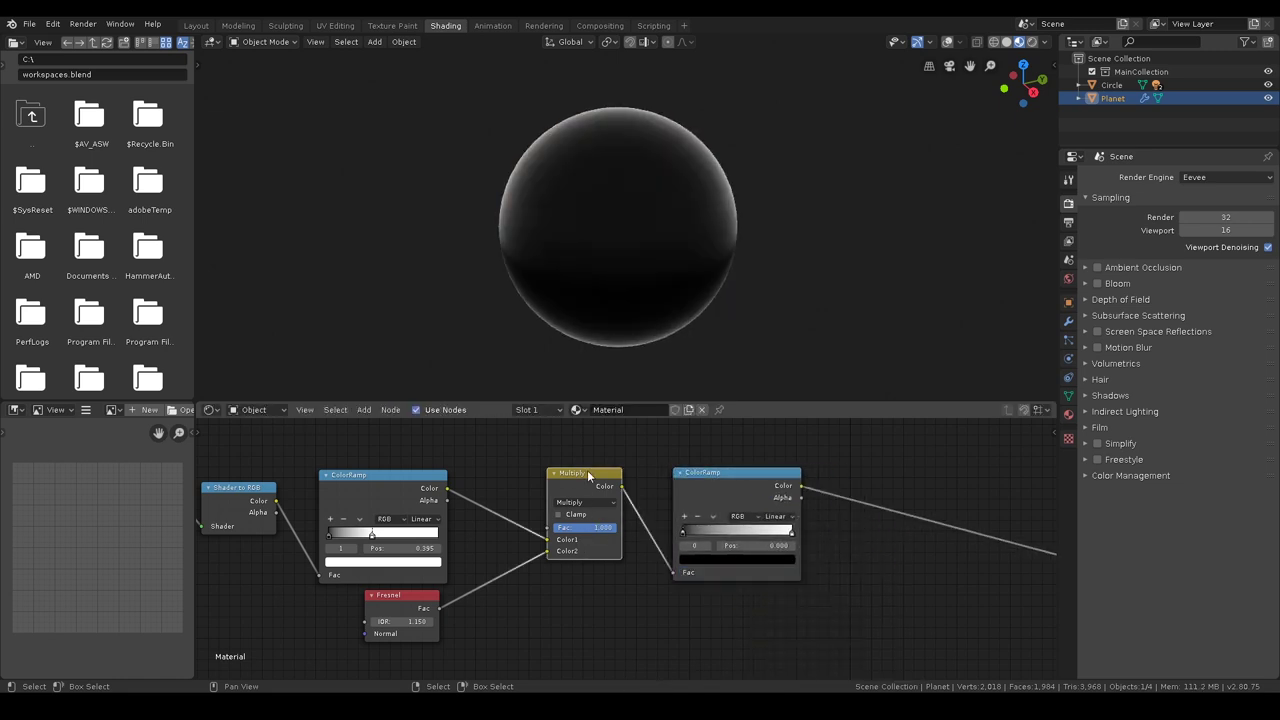
Lower the Multiply factor and move the gradient's white stop to 0.258.
left_click_drag(598, 525, 660, 527)
mouse_move(660, 527)
left_mouse_down()
mouse_move(631, 527)
mouse_move(785, 525)
mouse_move(676, 520)
left_mouse_up()
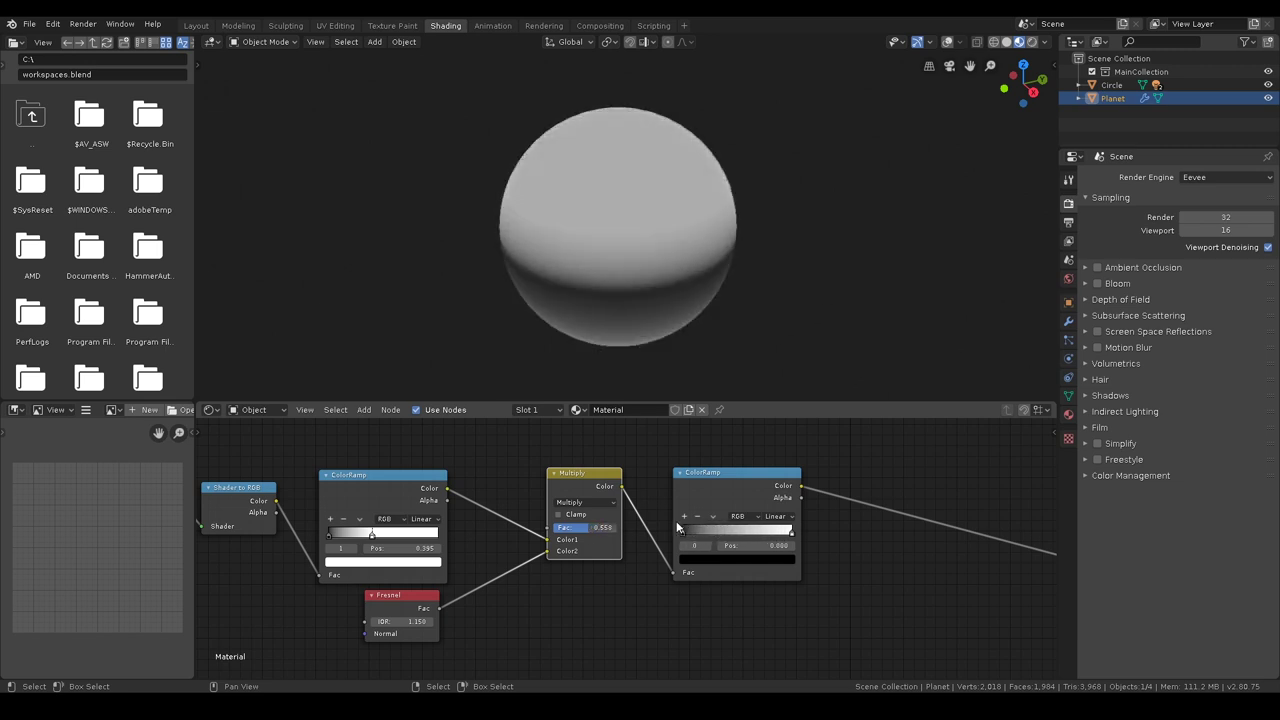
mouse_move(791, 530)
left_mouse_down()
mouse_move(665, 527)
mouse_move(787, 534)
left_mouse_up()
mouse_move(686, 531)
left_mouse_down()
mouse_move(709, 533)
mouse_move(683, 534)
left_mouse_up()
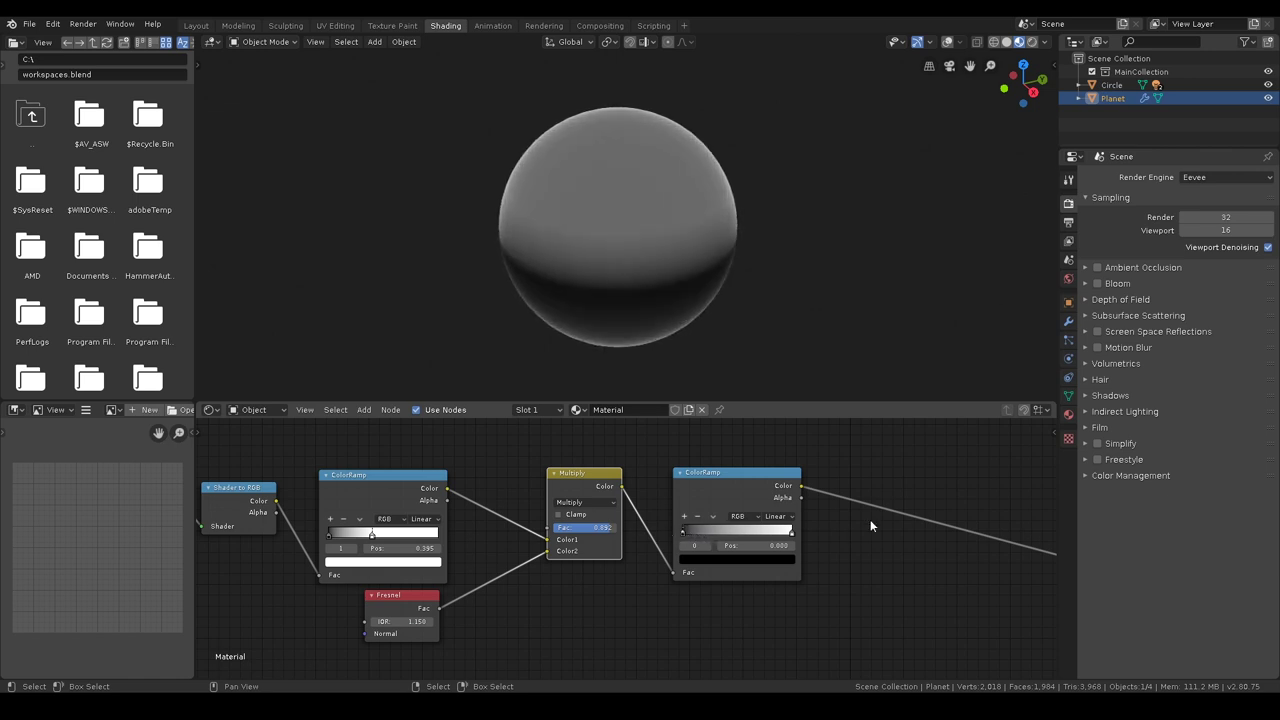
middle_click_drag(953, 463, 720, 463)
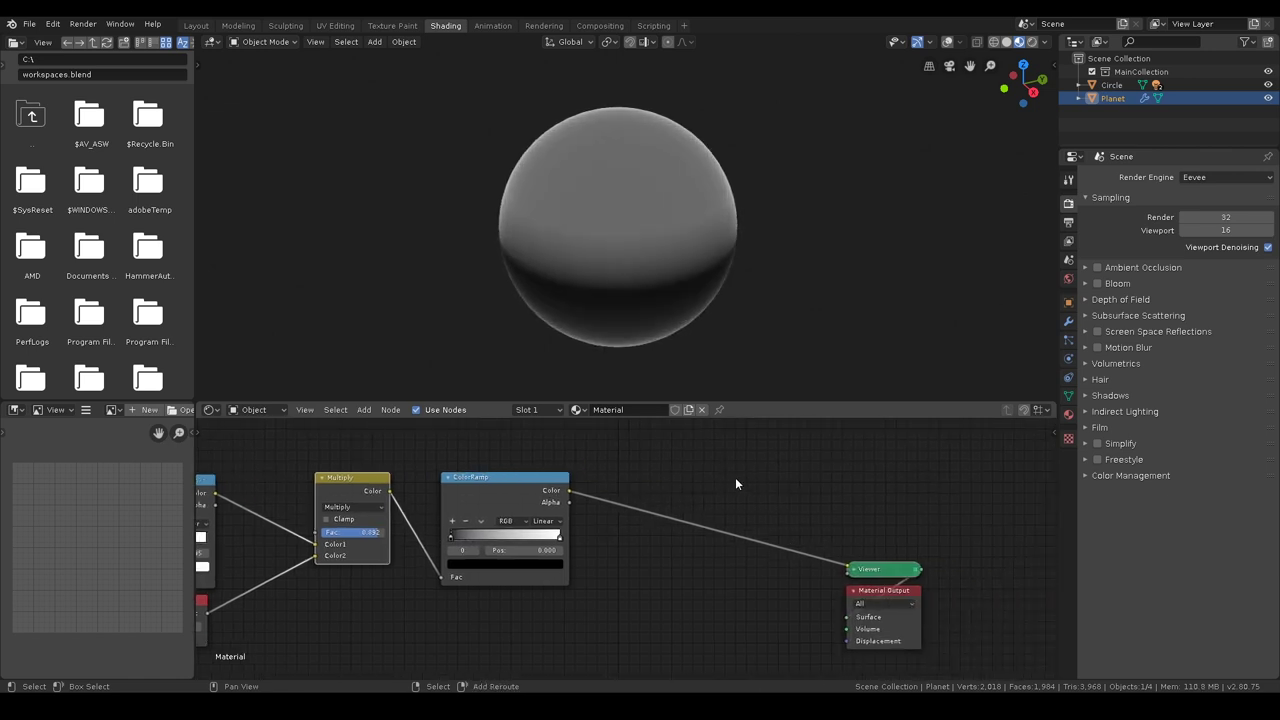
Add an Emission node and feed the second ColorRamp's colour into it.
key("shift+a")
left_click(735, 477)
type("emi")
key("Return")
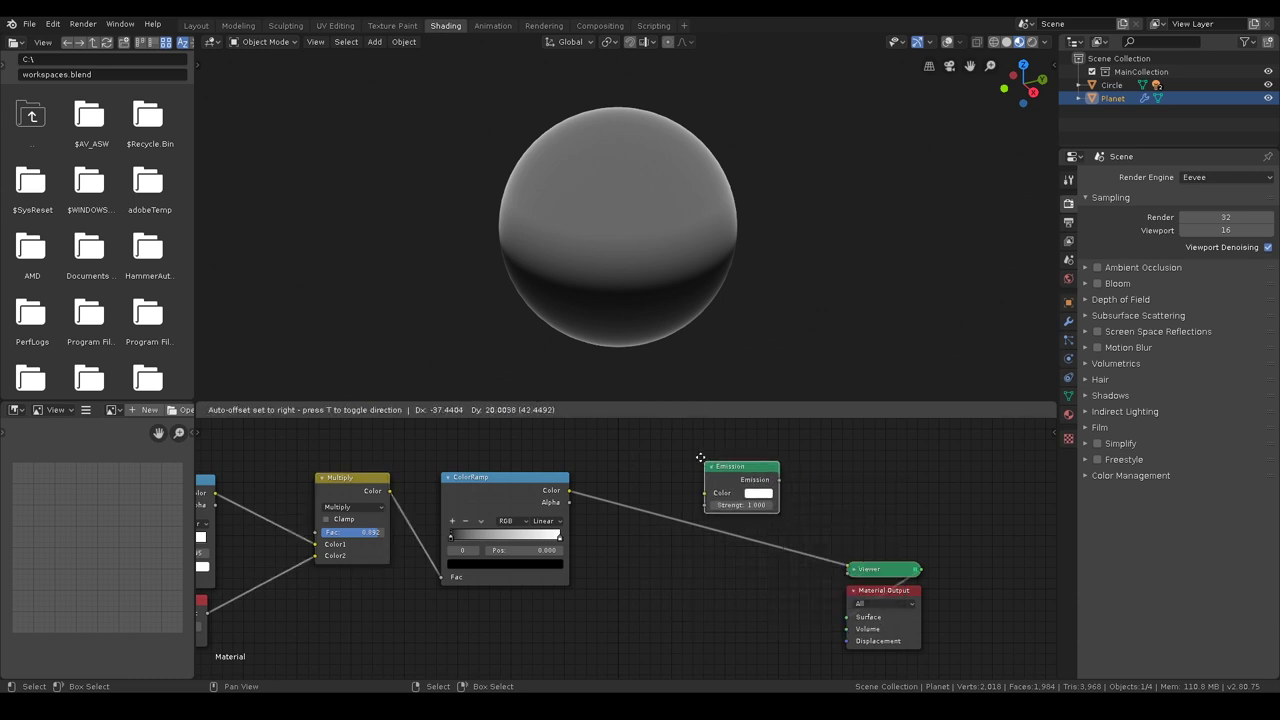
left_click(697, 446)
left_click_drag(569, 492, 697, 483)
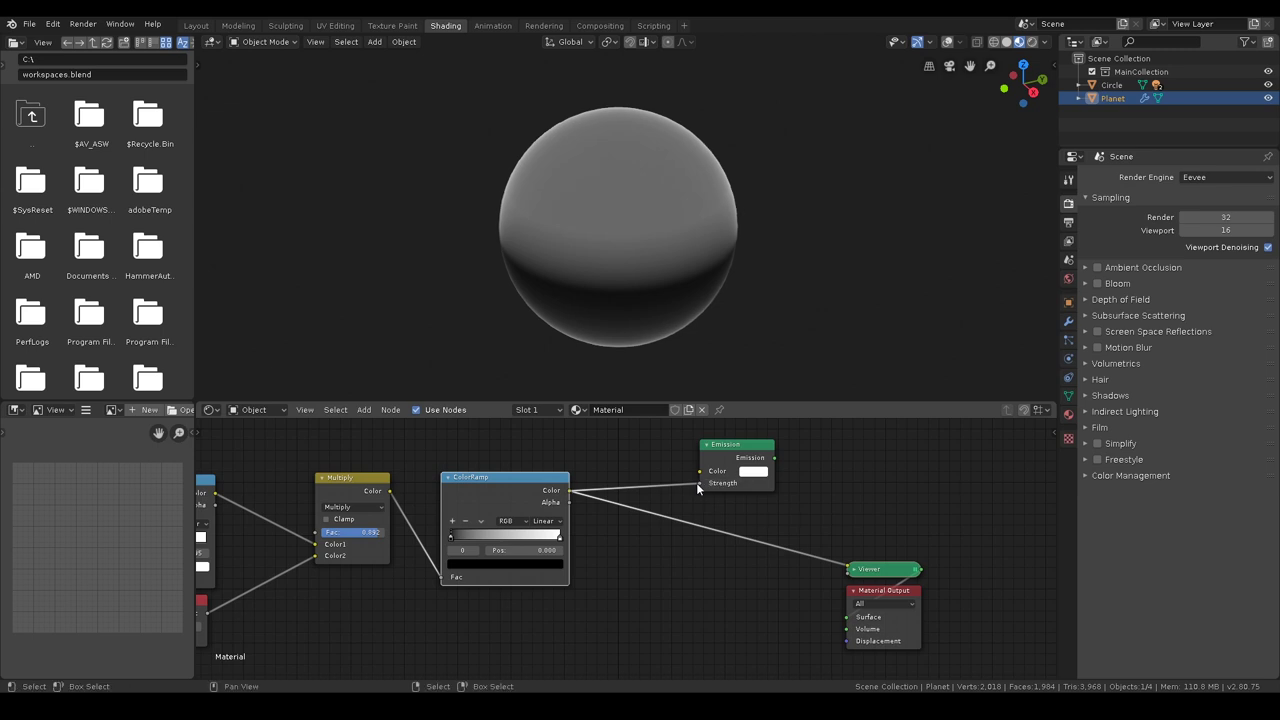
Give the Emission a blue colour and connect it to the Material Output.
left_click(753, 473)
left_click_drag(785, 362, 771, 374)
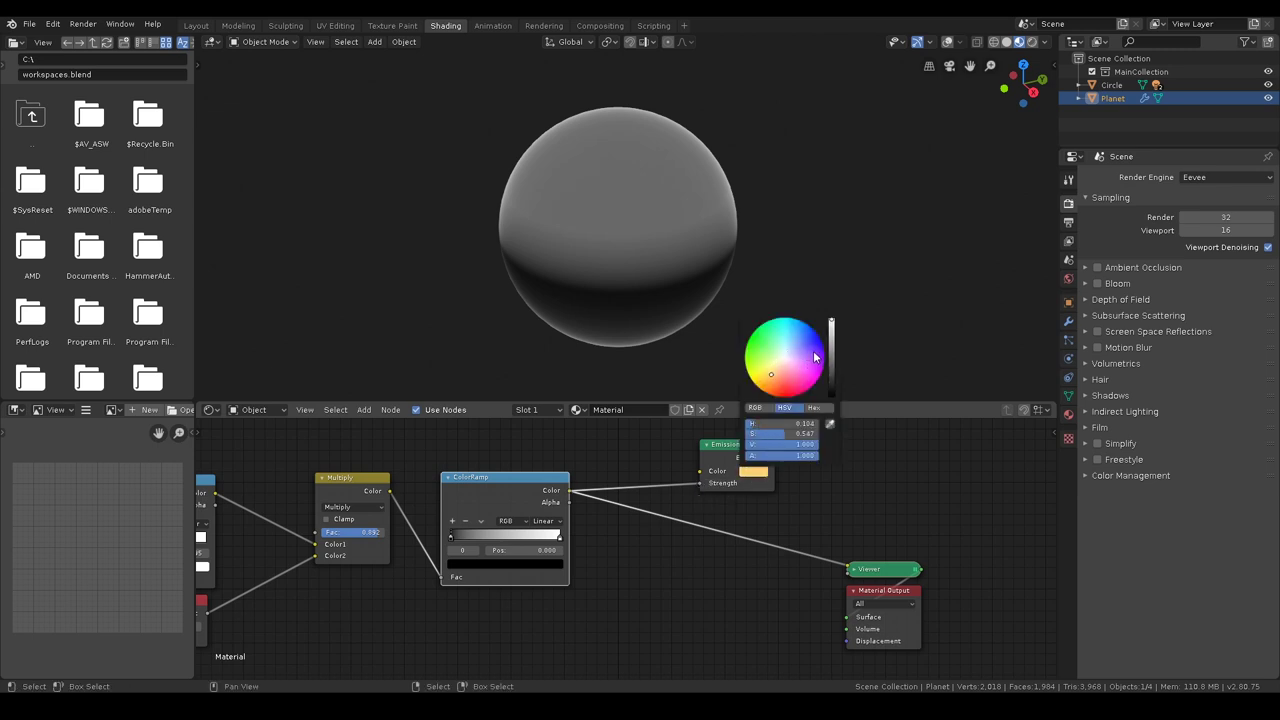
left_click_drag(785, 424, 798, 464)
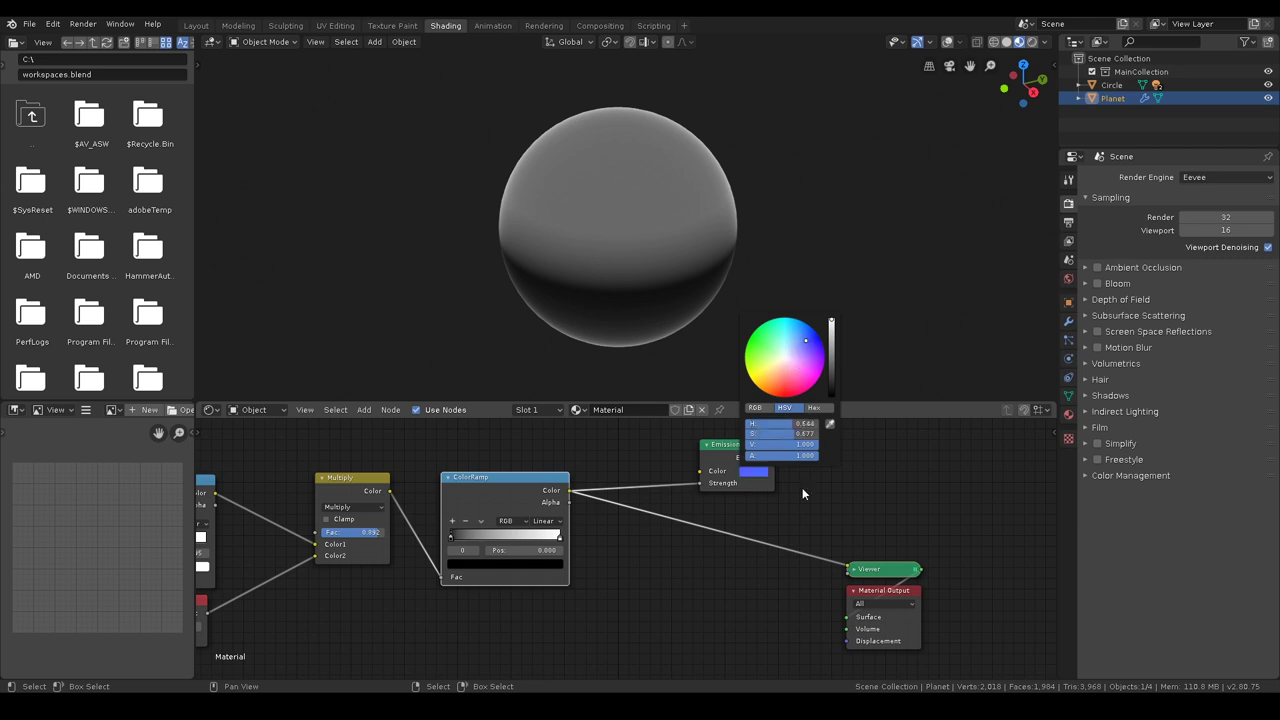
left_click(762, 452, "ctrl+shift")
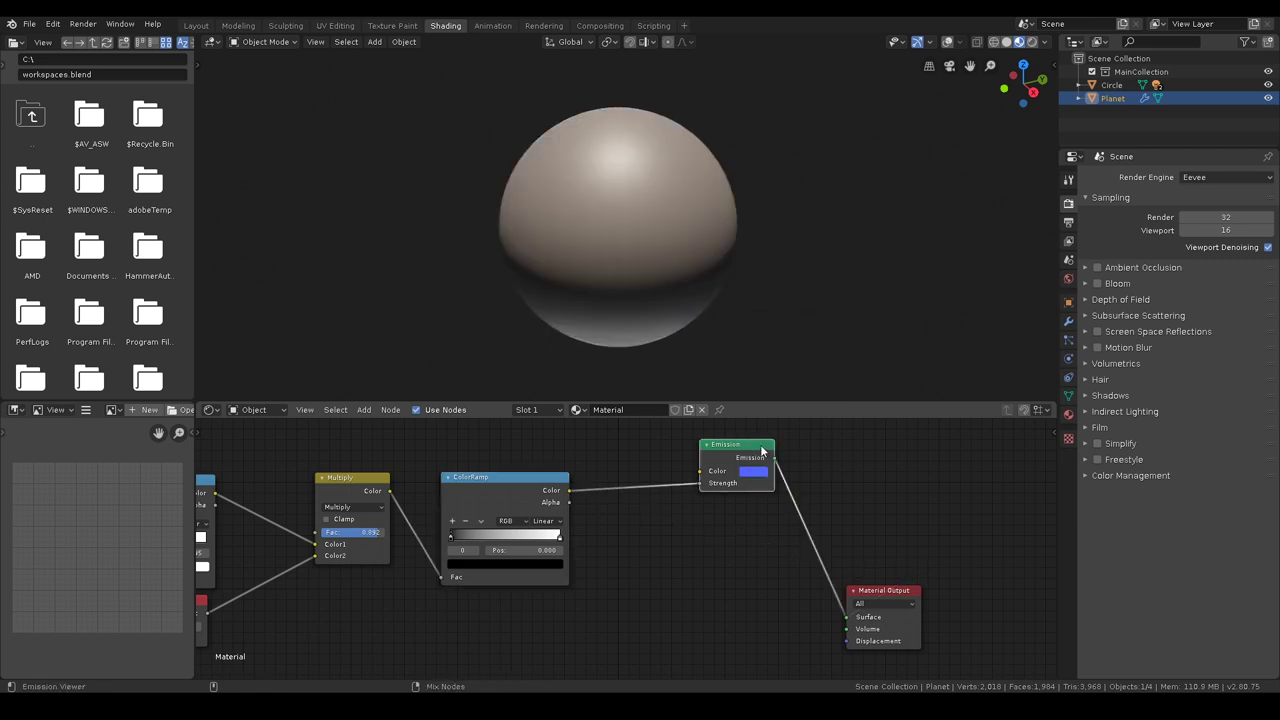
left_click_drag(762, 452, 732, 474)
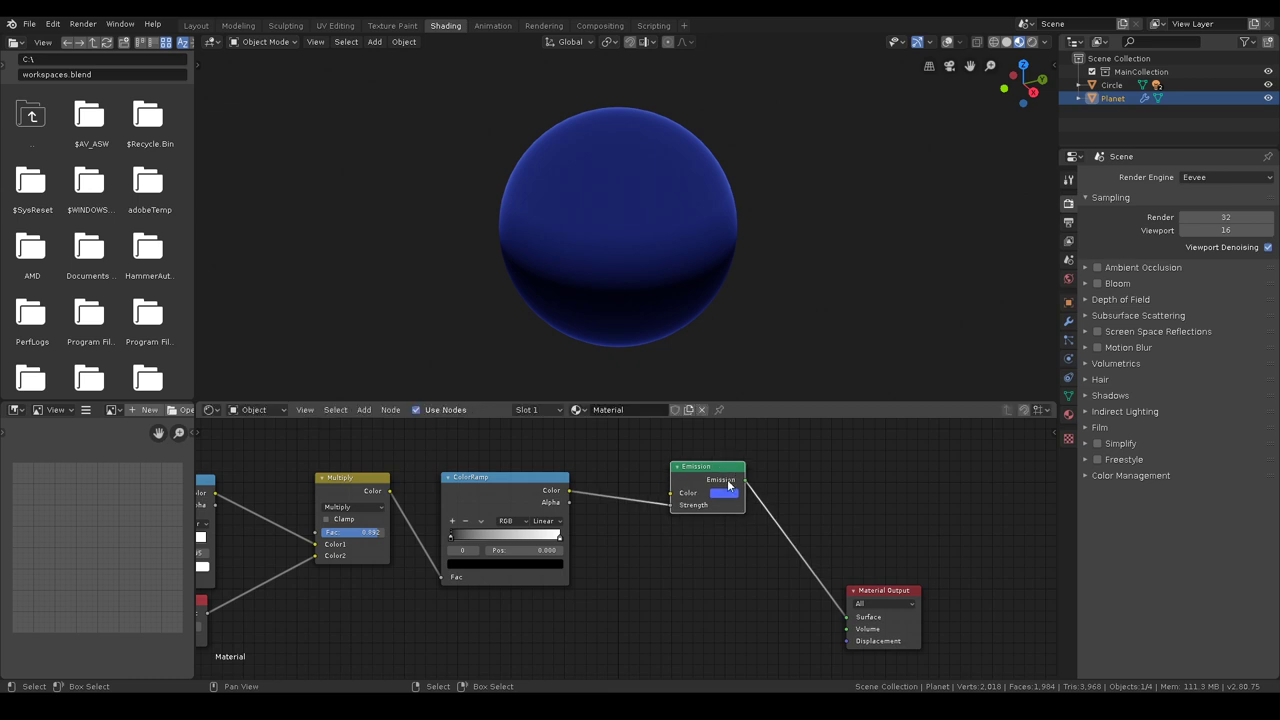
Retune the Emission colour to pale blue and inspect the sphere's glow.
left_click(728, 495)
mouse_move(776, 362)
left_mouse_down()
mouse_move(742, 365)
mouse_move(752, 388)
left_mouse_up()
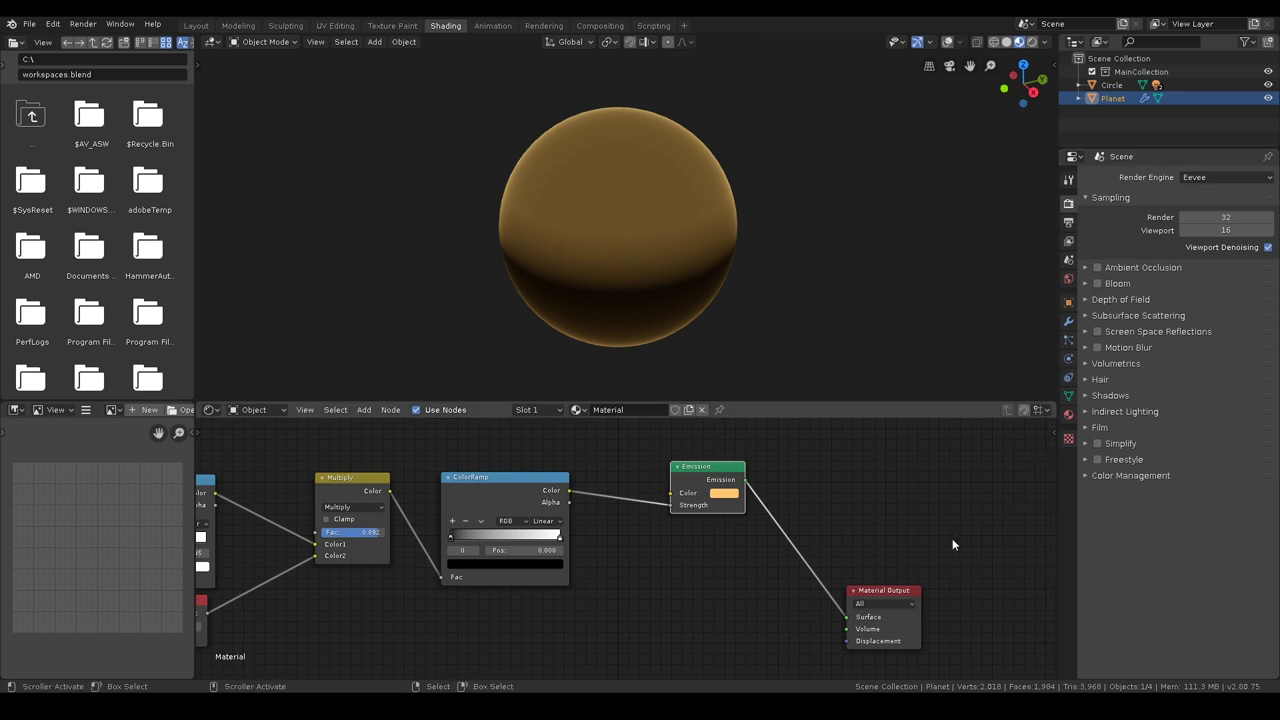
left_click(726, 494)
left_click_drag(763, 393, 765, 365)
middle_click_drag(669, 544, 694, 538)
mouse_move(700, 327)
middle_mouse_down()
mouse_move(654, 263)
mouse_move(694, 197)
mouse_move(686, 338)
middle_mouse_up()
middle_click_drag(632, 539, 824, 524)
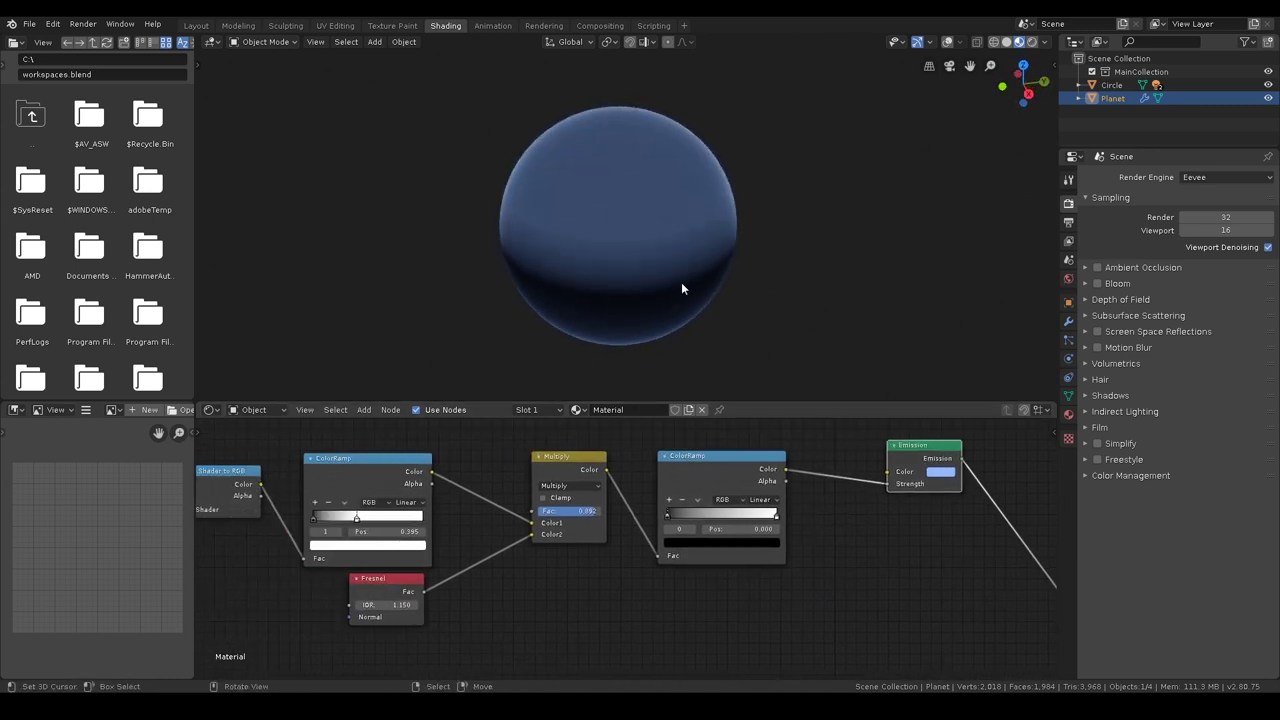
Set the first gradient stop to 0.314 and the Fresnel IOR to 1.05.
middle_click_drag(547, 565, 678, 573)
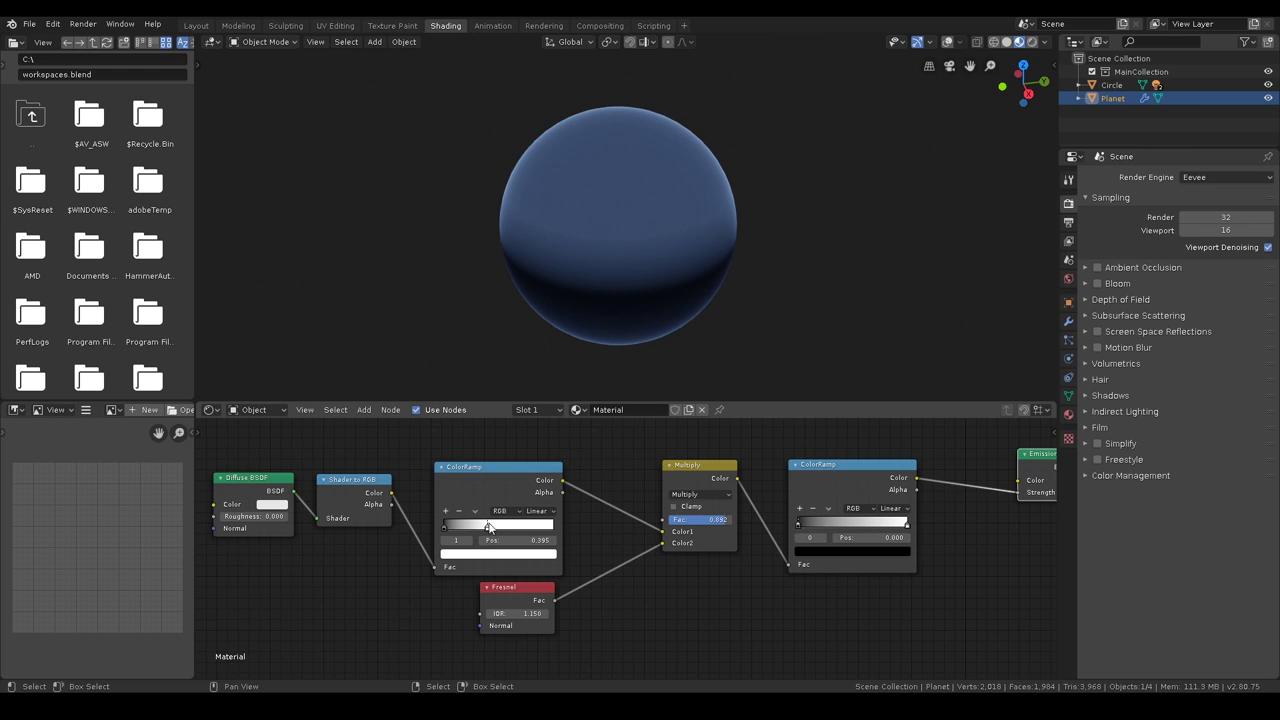
mouse_move(488, 528)
left_mouse_down()
mouse_move(440, 528)
mouse_move(548, 525)
mouse_move(450, 526)
mouse_move(477, 526)
left_mouse_up()
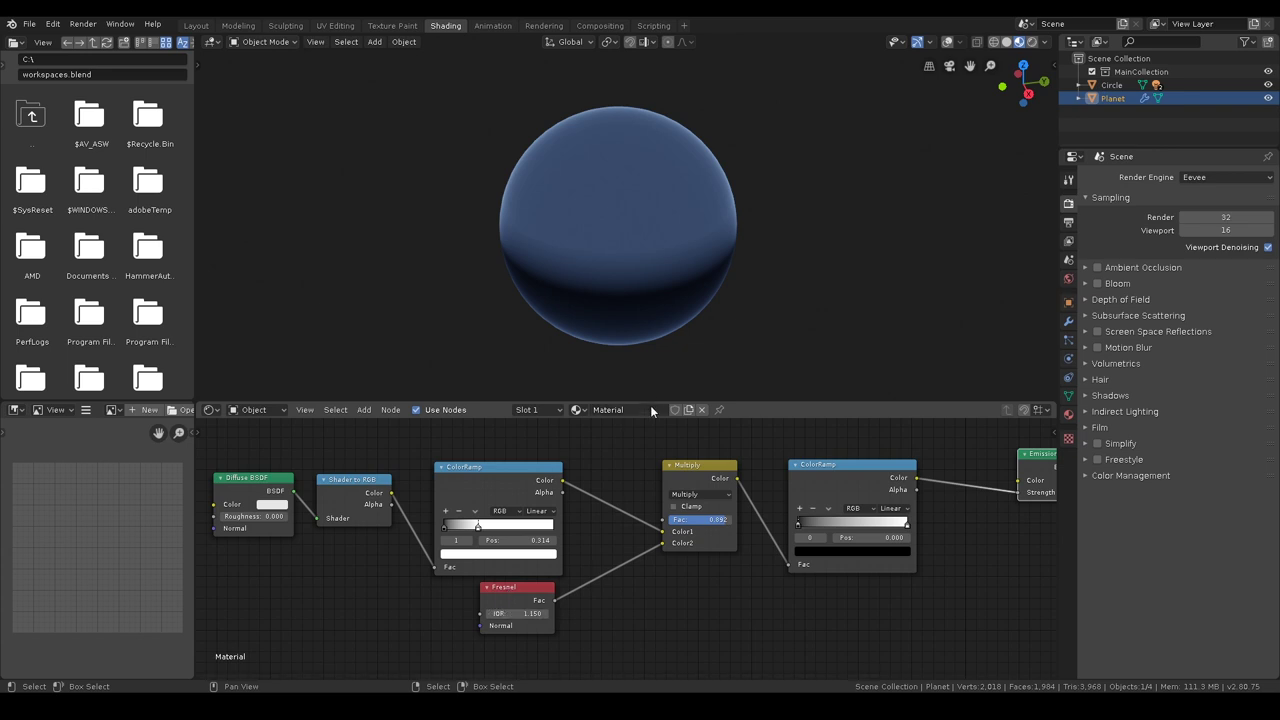
left_click_drag(490, 620, 455, 620)
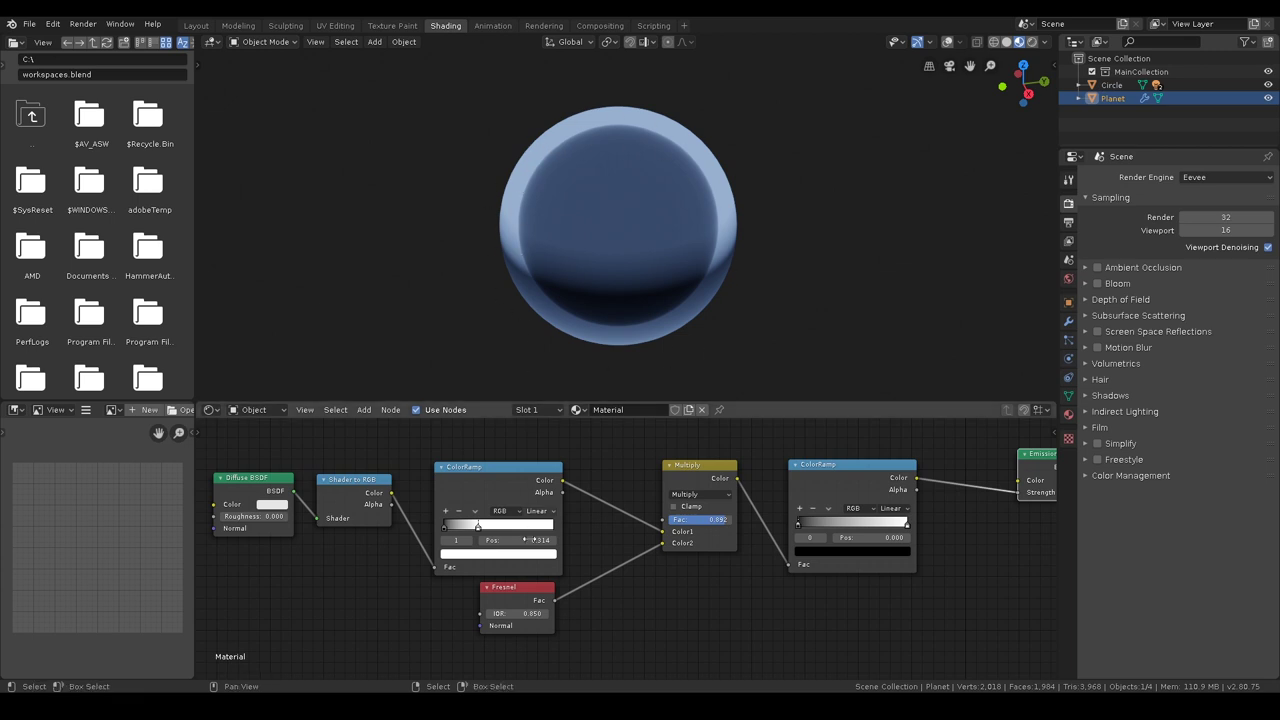
left_click_drag(515, 614, 545, 617)
left_click(520, 614)
key("Return")
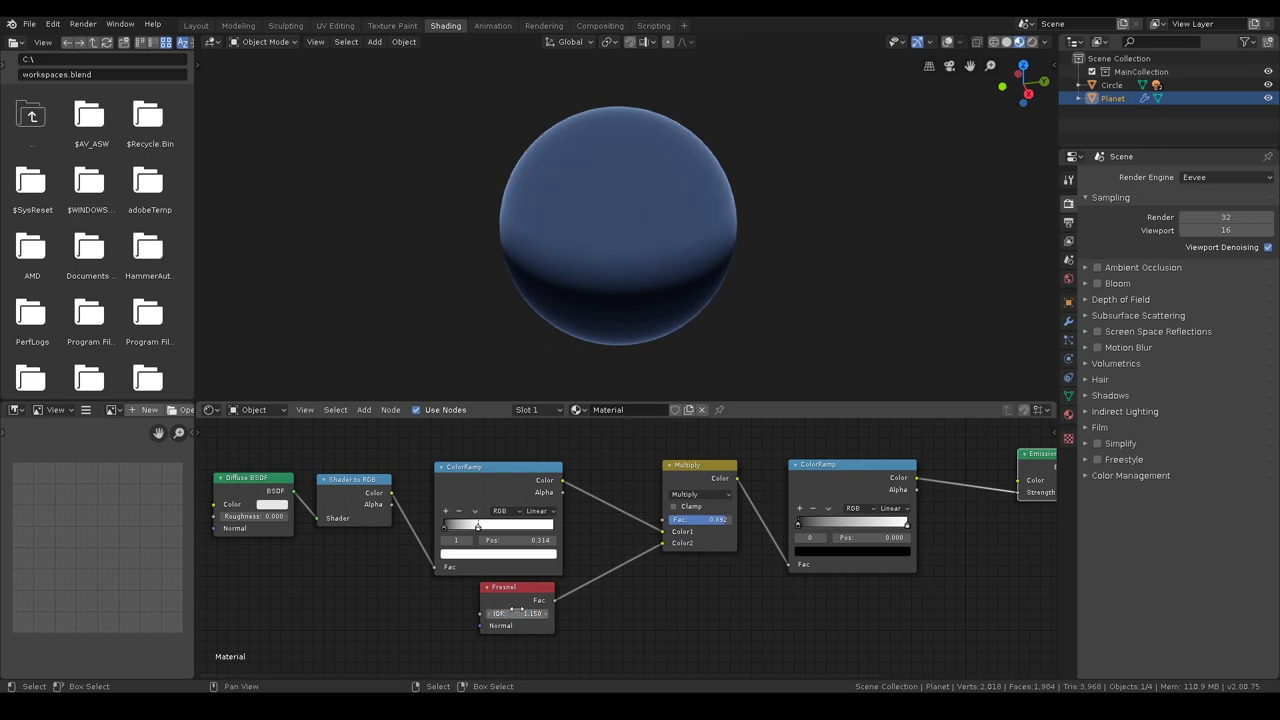
left_click(512, 613)
type("1.05")
key("Return")
Move the Material Output node up and right, next to the Texture frame.
scroll(612, 565, "down", 1)
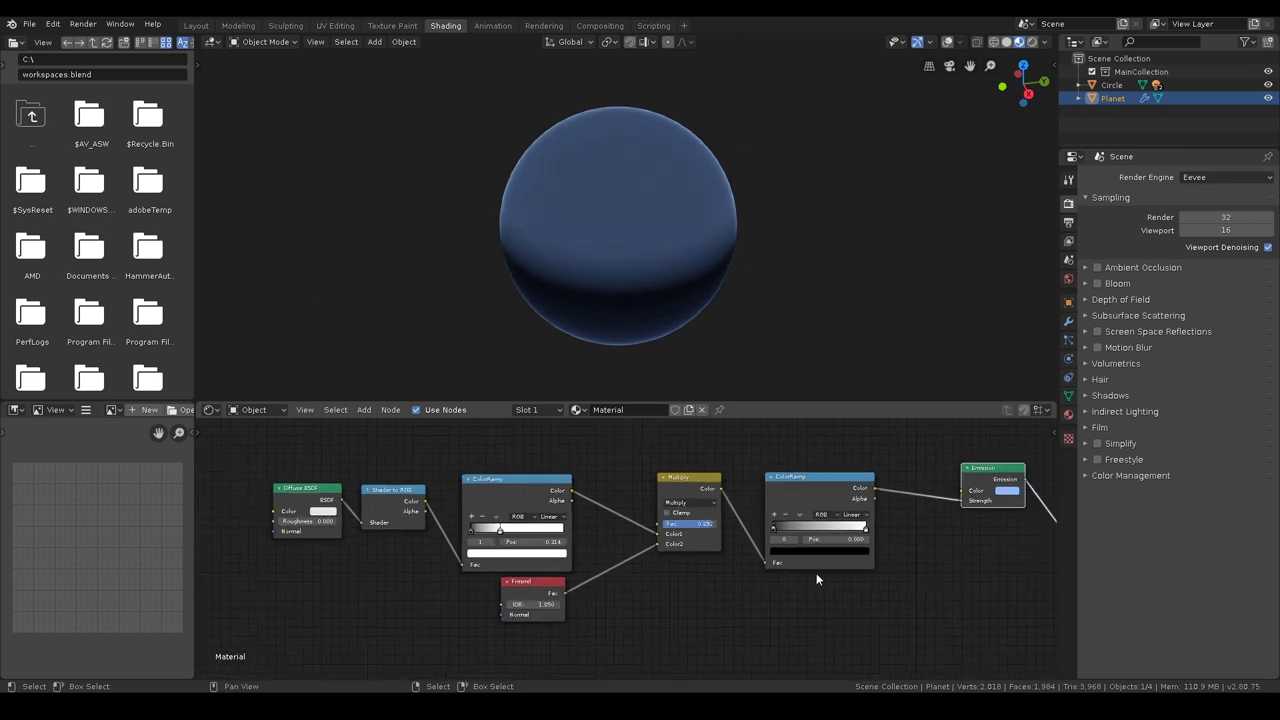
middle_click_drag(816, 579, 491, 571)
scroll(650, 588, "down", 2)
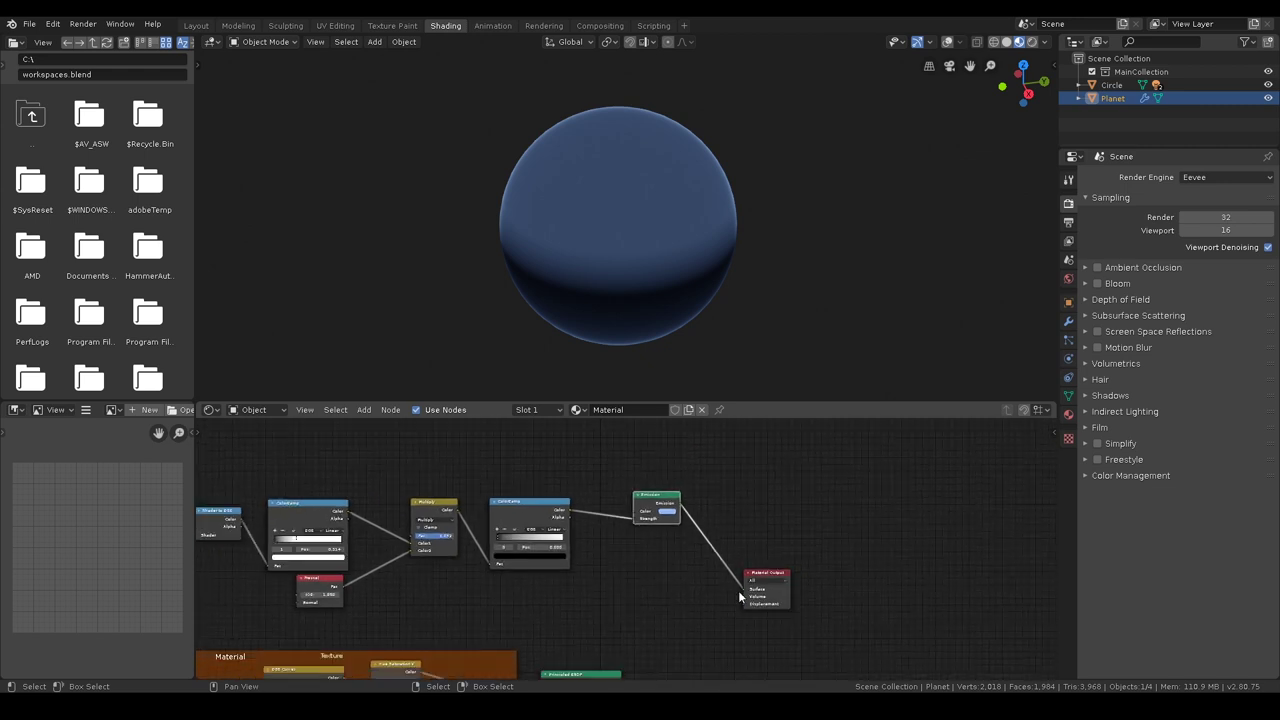
left_click_drag(765, 582, 817, 539)
middle_click_drag(737, 606, 720, 566)
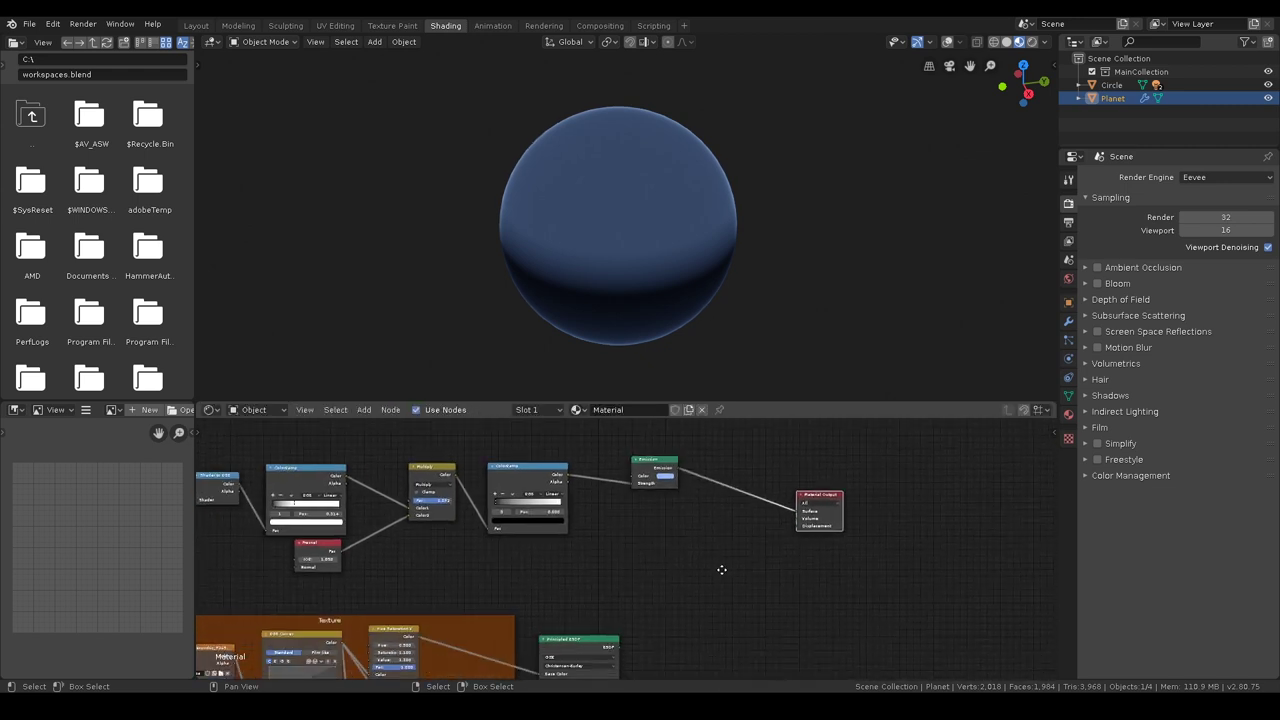
key("shift+a")
left_click(689, 531)
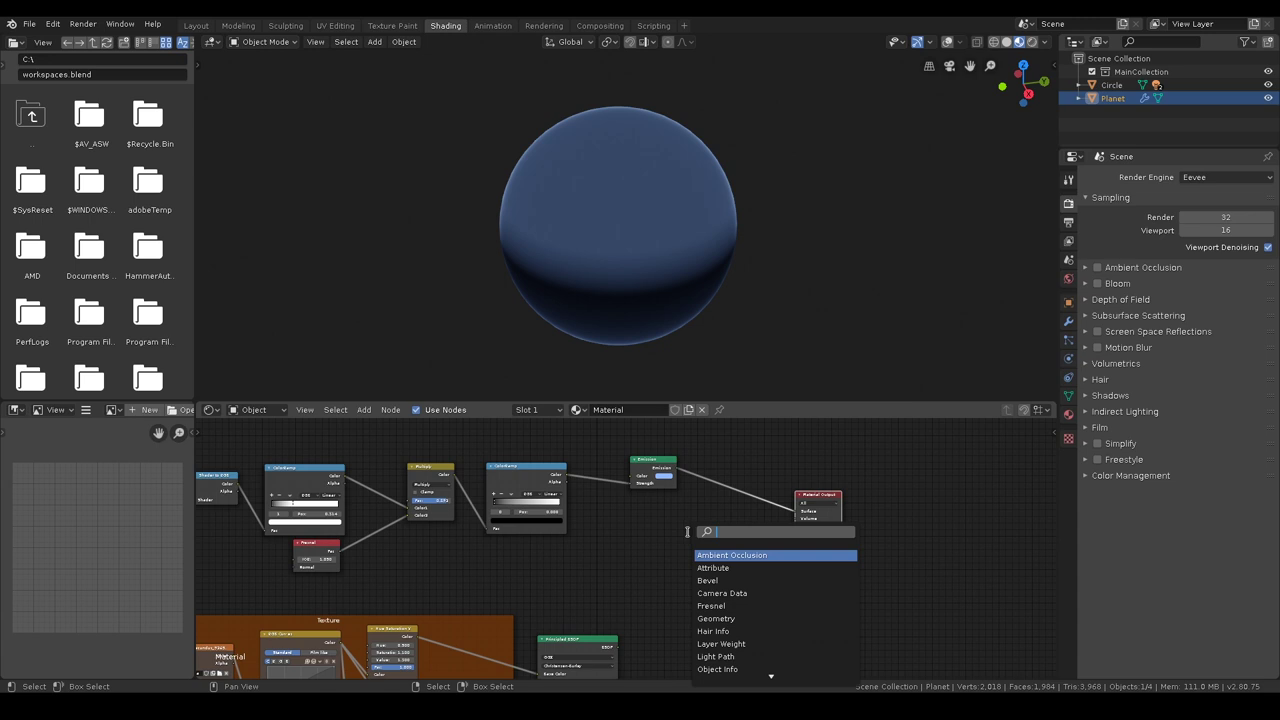
Insert an Add Shader between Emission and output, with Principled BSDF as its second input.
type("add")
key("Return")
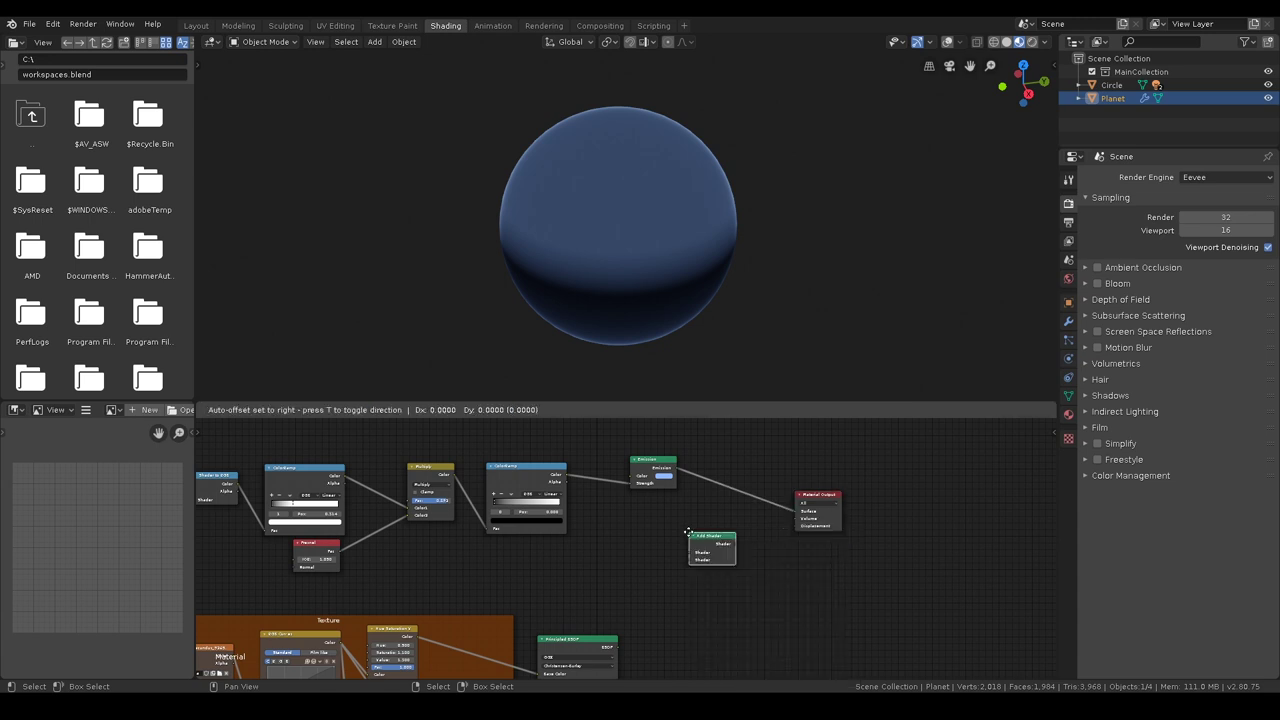
left_click(699, 481)
left_click_drag(617, 647, 708, 534)
left_click_drag(816, 493, 788, 518)
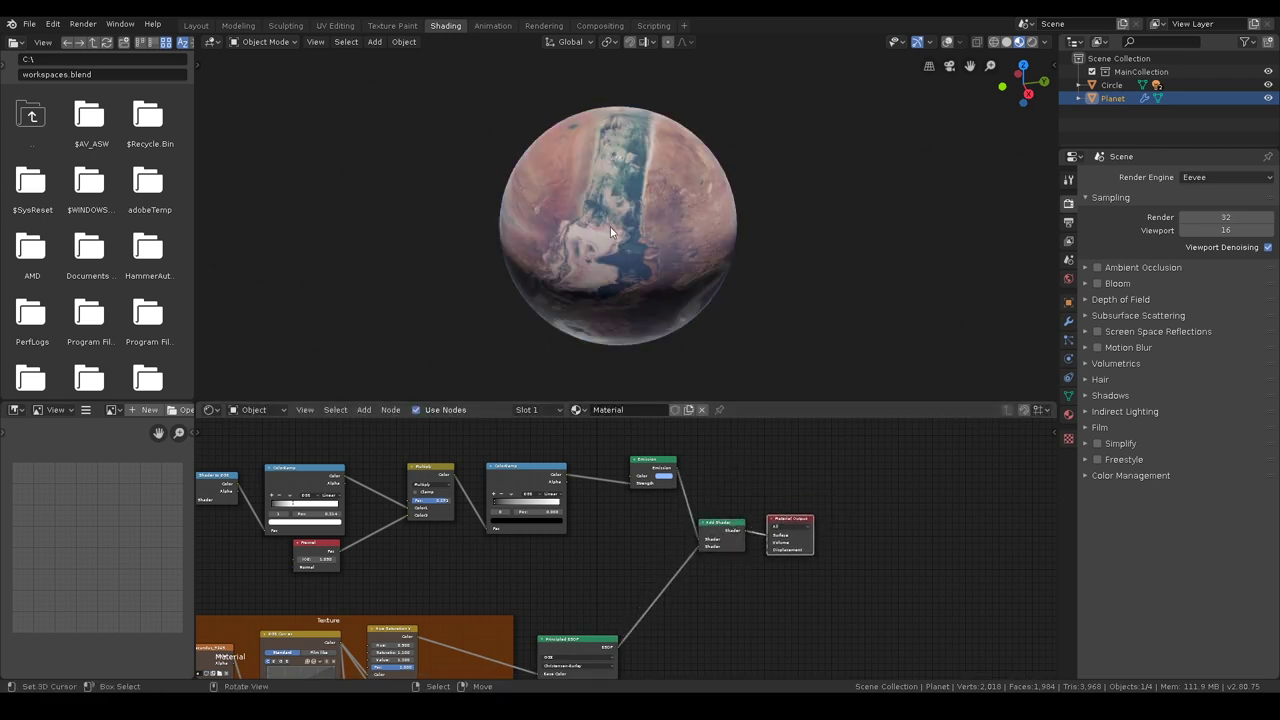
Tighten the atmosphere node chain and join it into a frame.
middle_click_drag(463, 484, 652, 506)
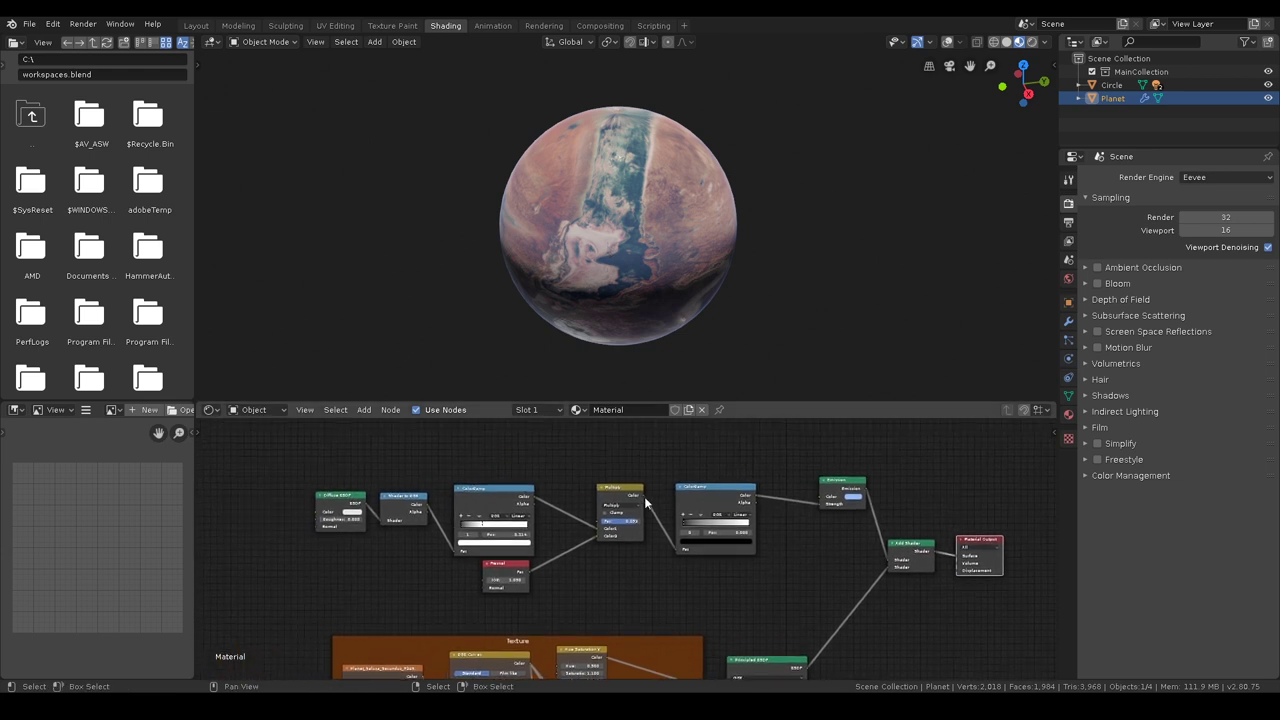
left_click_drag(615, 488, 567, 489)
left_click_drag(708, 490, 647, 490)
left_click_drag(843, 491, 751, 506)
key("b")
left_click_drag(282, 453, 815, 598)
key("ctrl+j")
Set the frame's Label and Name to 'Atmosphere'.
key("n")
left_click(1006, 461)
type("Atmosphere")
key("Return")
key("ctrl+c")
double_click(1000, 446)
key("ctrl+v")
key("Return")
key("n")
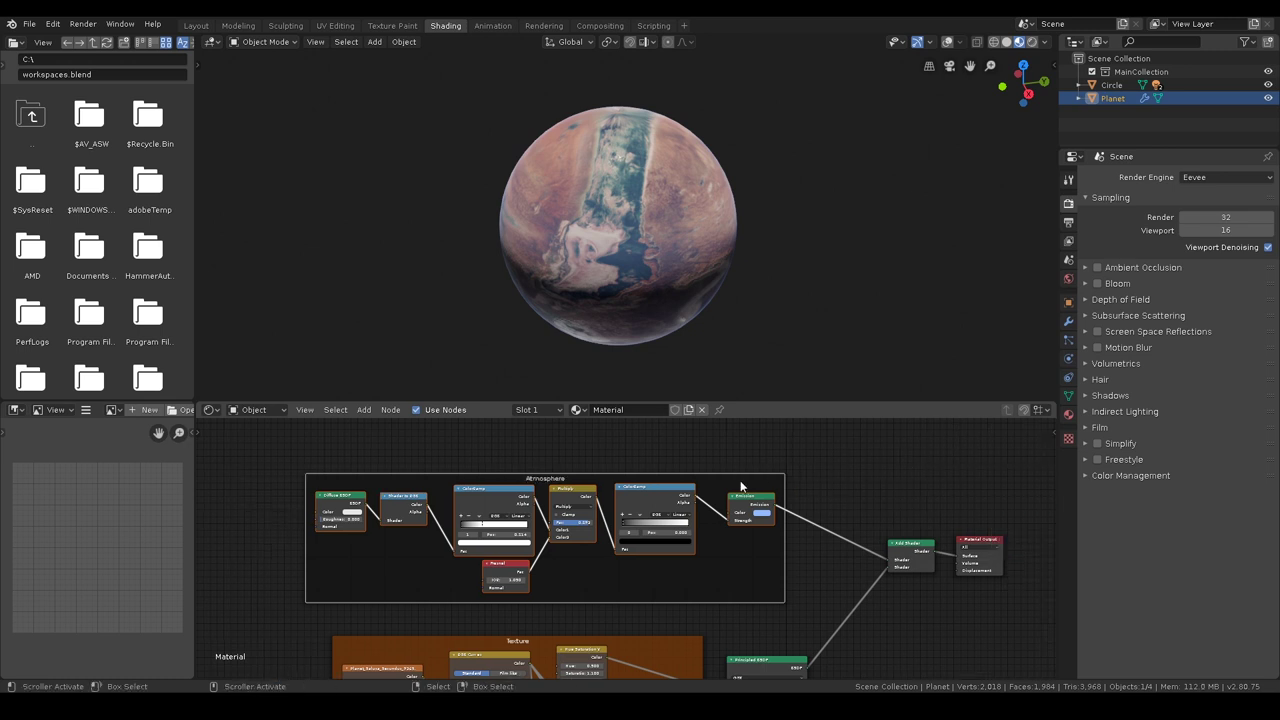
Retune the Emission colour to a faint lavender-blue while orbiting the planet.
key("KP_Decimal")
middle_click_drag(723, 262, 903, 246)
scroll(679, 219, "up", 2)
middle_click_drag(753, 226, 646, 64)
scroll(903, 460, "down", 2)
middle_click_drag(903, 460, 783, 484)
left_click(782, 522)
left_click_drag(804, 453, 815, 418)
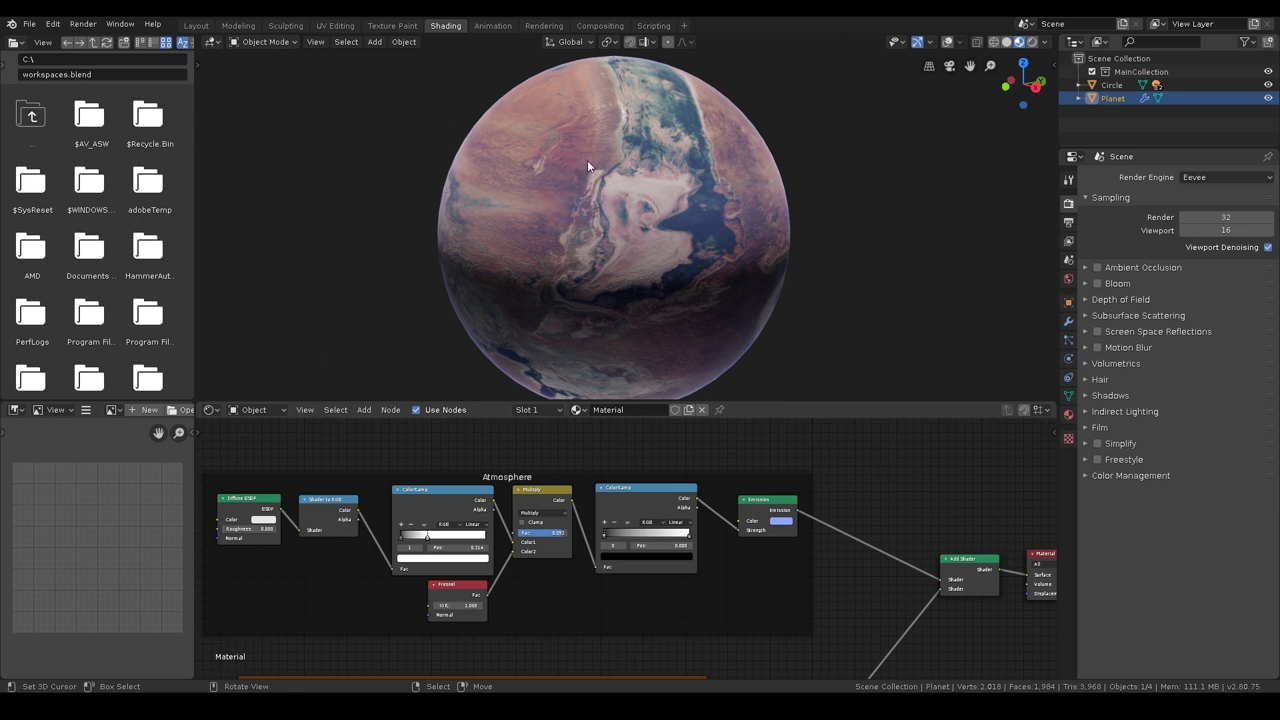
scroll(690, 257, "down", 2)
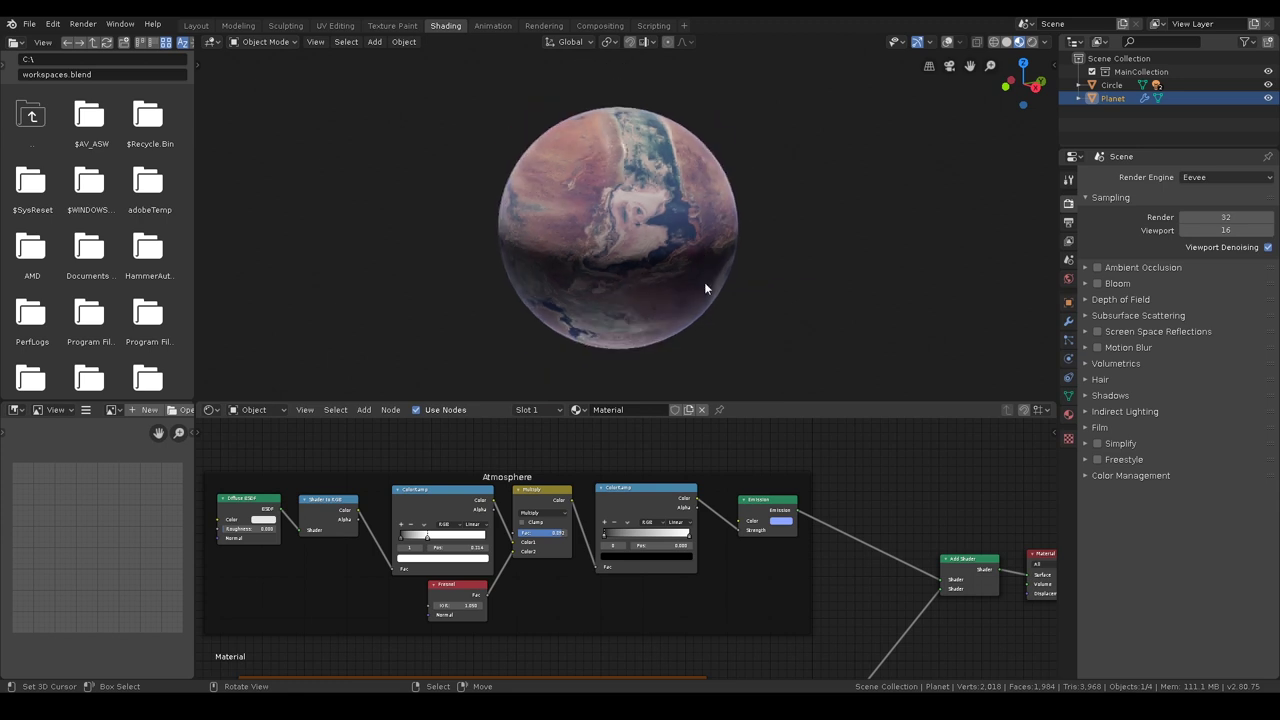
middle_click_drag(770, 350, 712, 242)
scroll(931, 505, "down", 2)
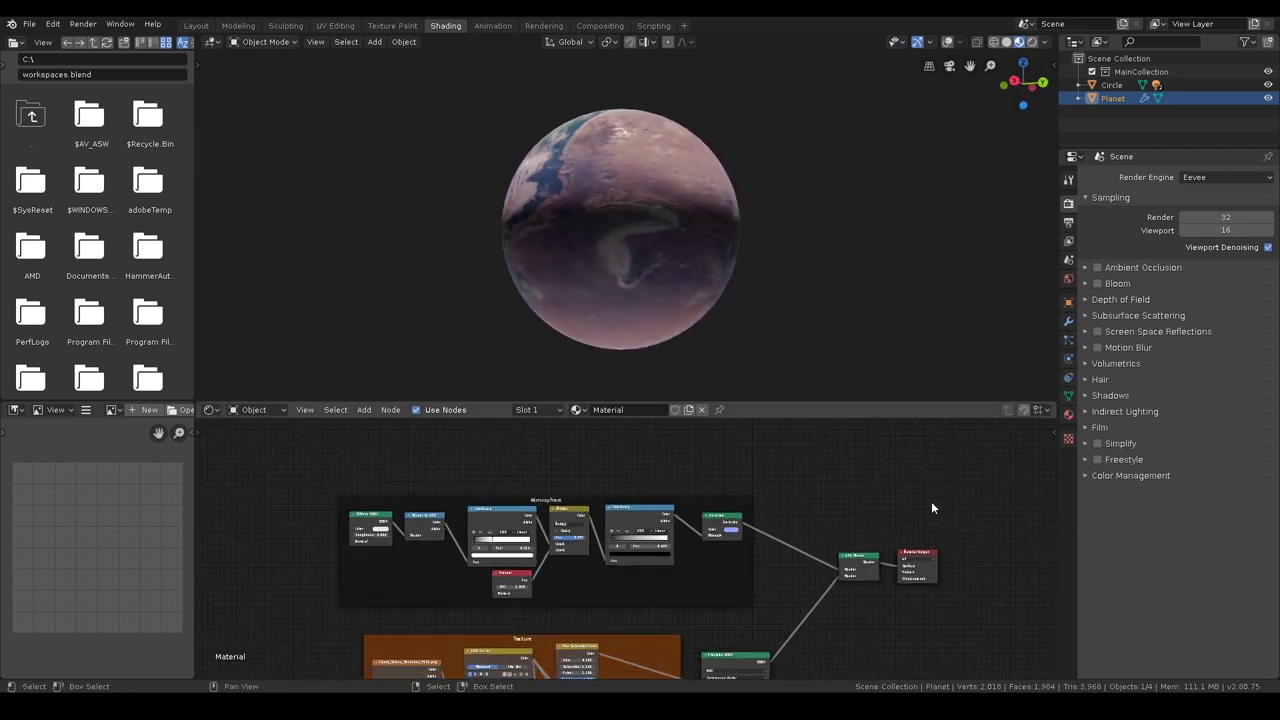
Enable a custom teal colour on the Atmosphere frame.
middle_click_drag(931, 508, 871, 451)
left_click(693, 533)
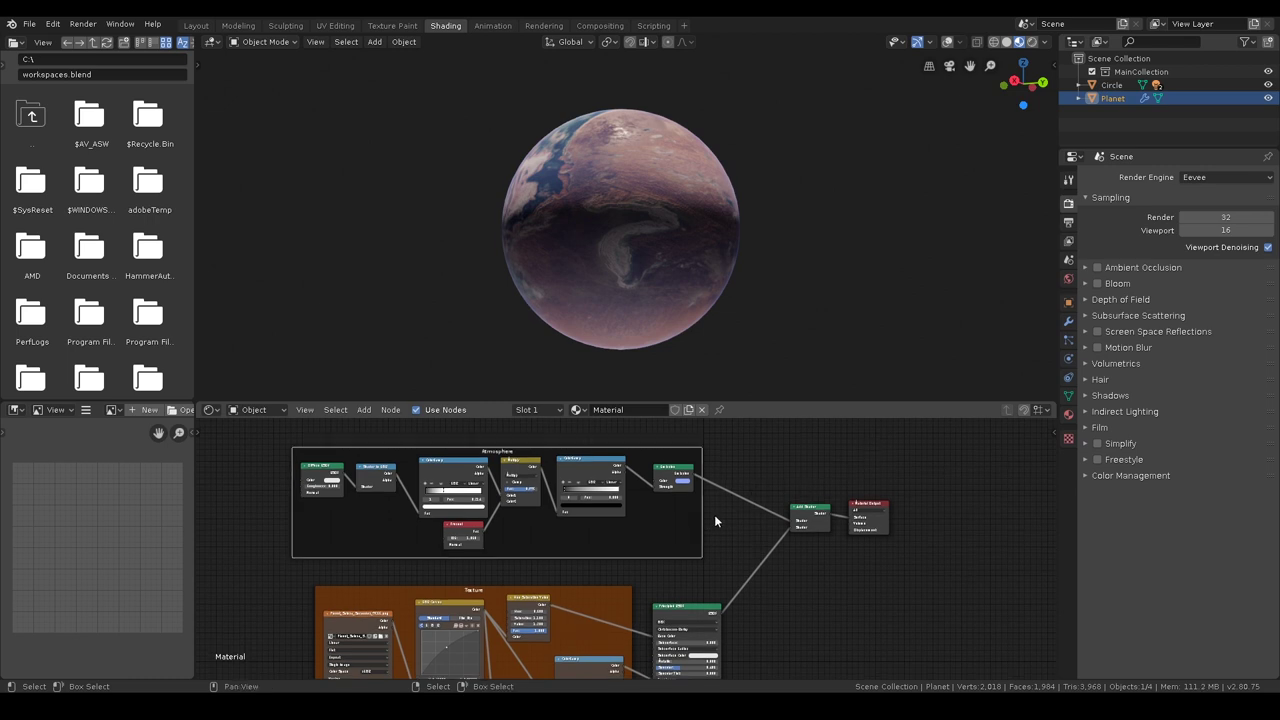
key("n")
left_click(968, 507)
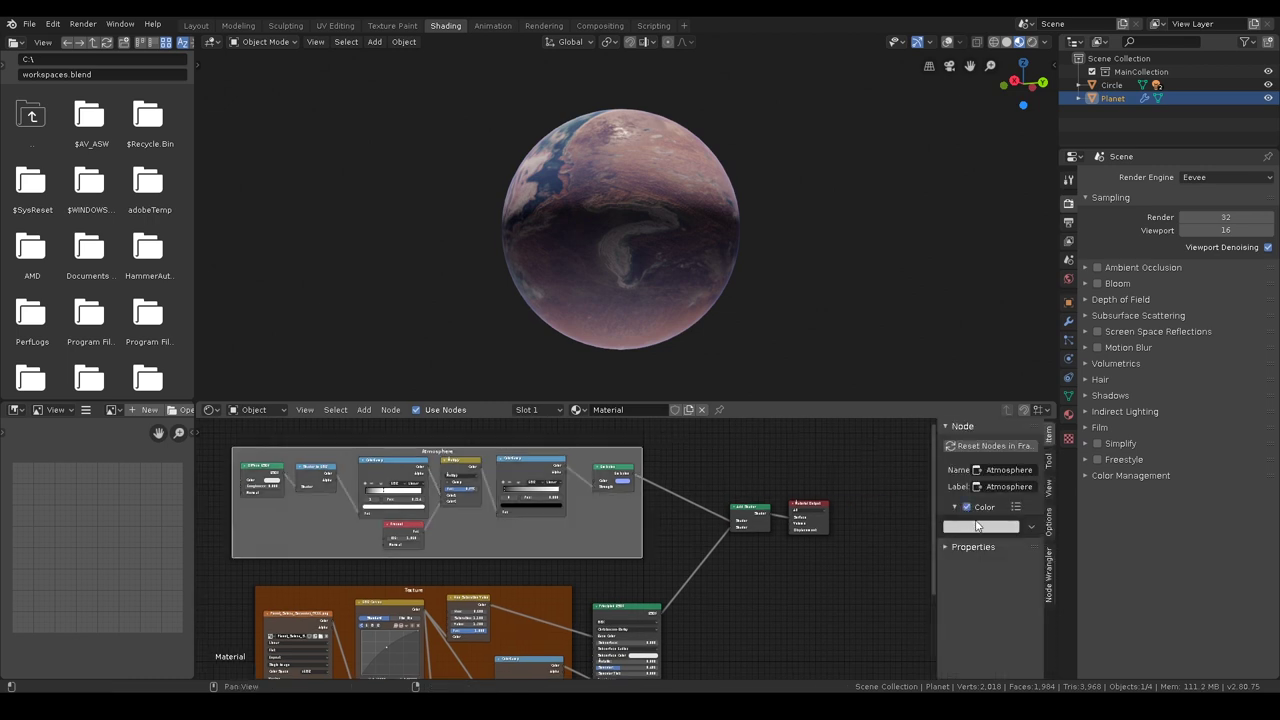
left_click(980, 525)
left_click_drag(998, 397, 1009, 367)
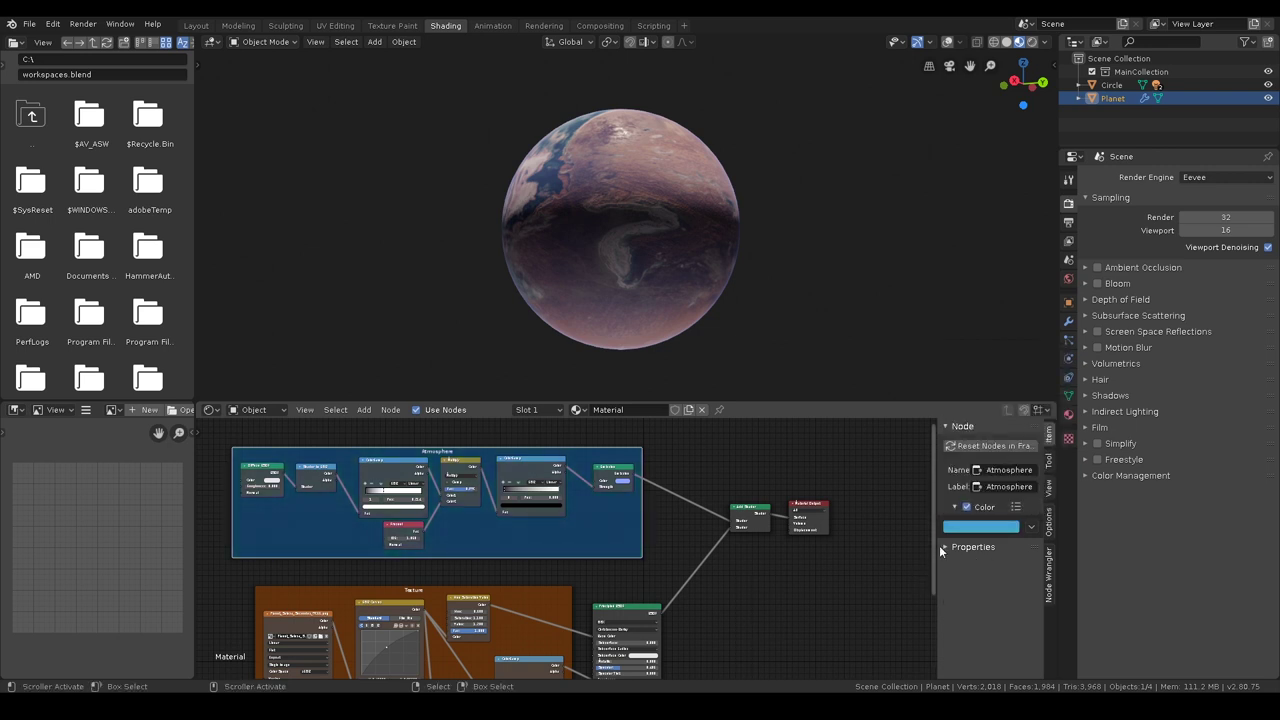
key("n")
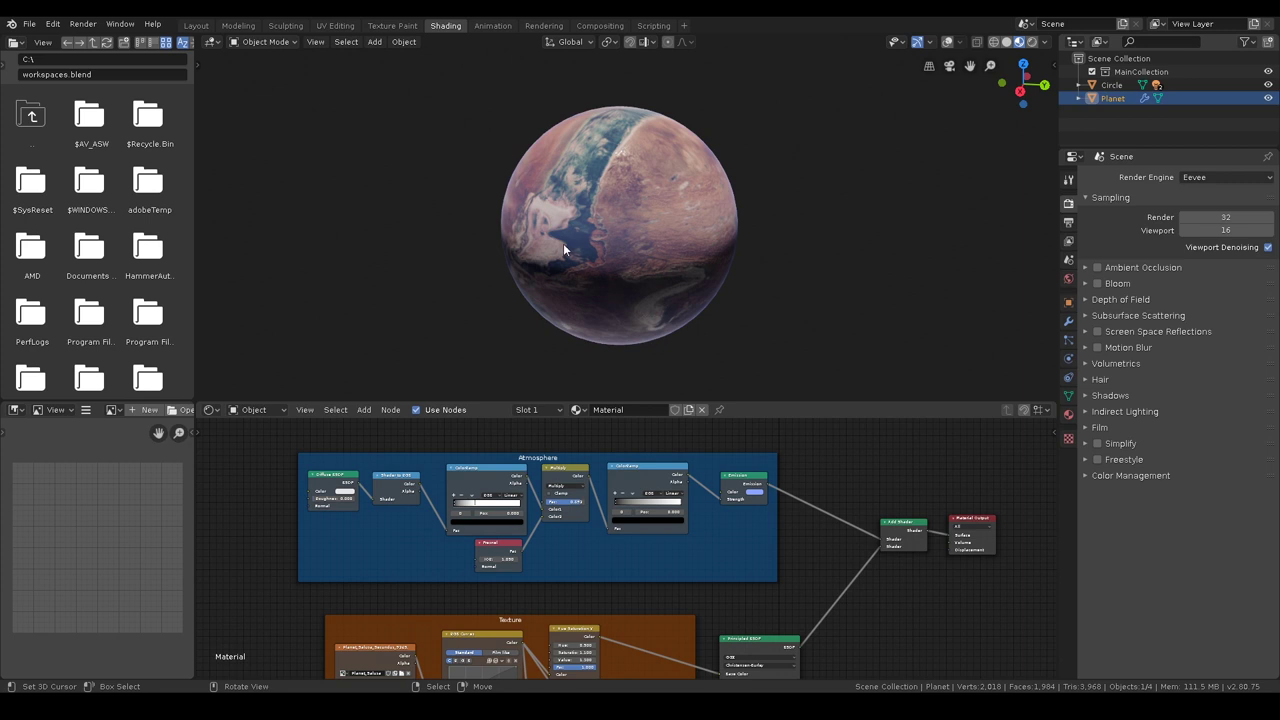
middle_click_drag(584, 258, 612, 231)
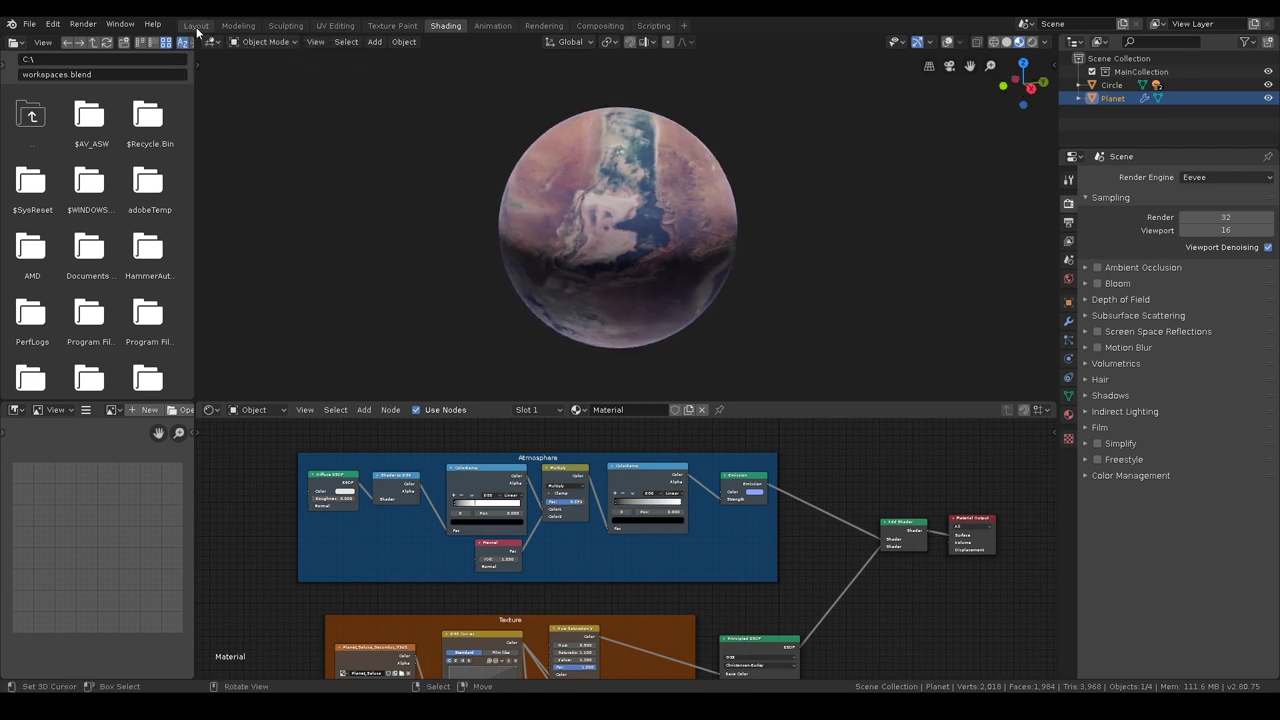
In the Layout workspace, set the World background colour value to 0 for pure black.
left_click(196, 26)
middle_click_drag(346, 183, 712, 371)
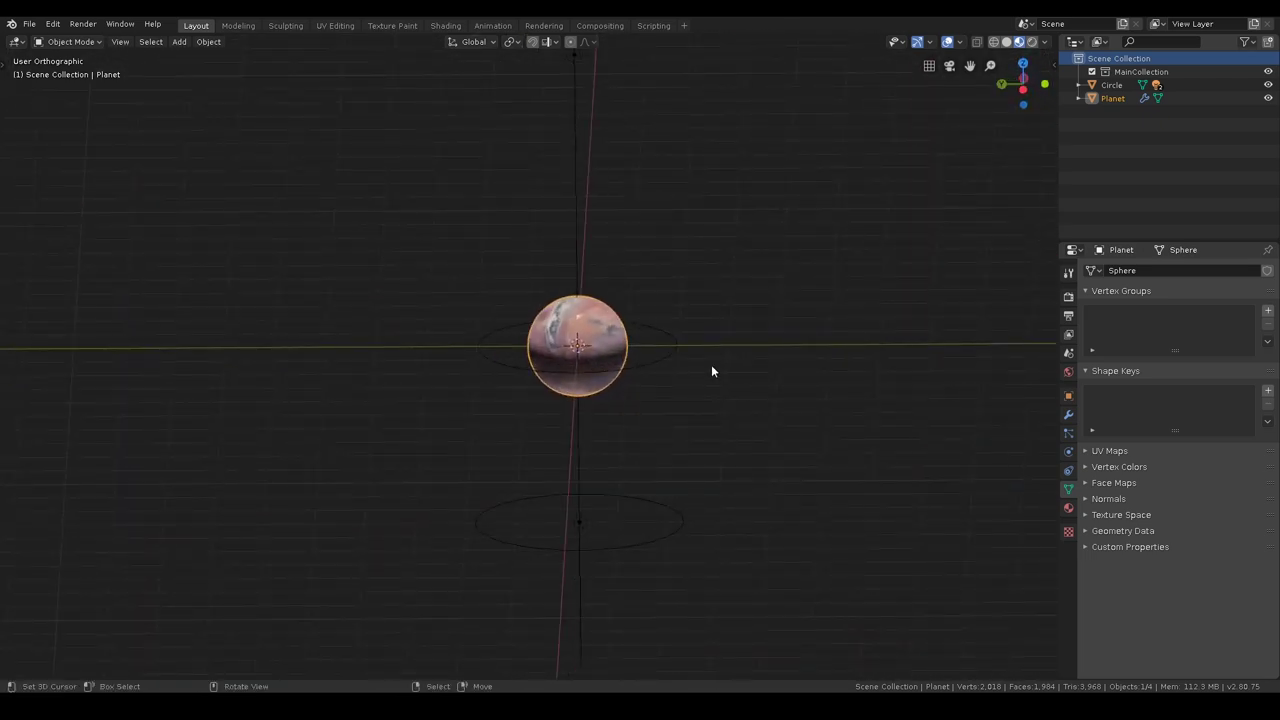
middle_click_drag(751, 320, 381, 285)
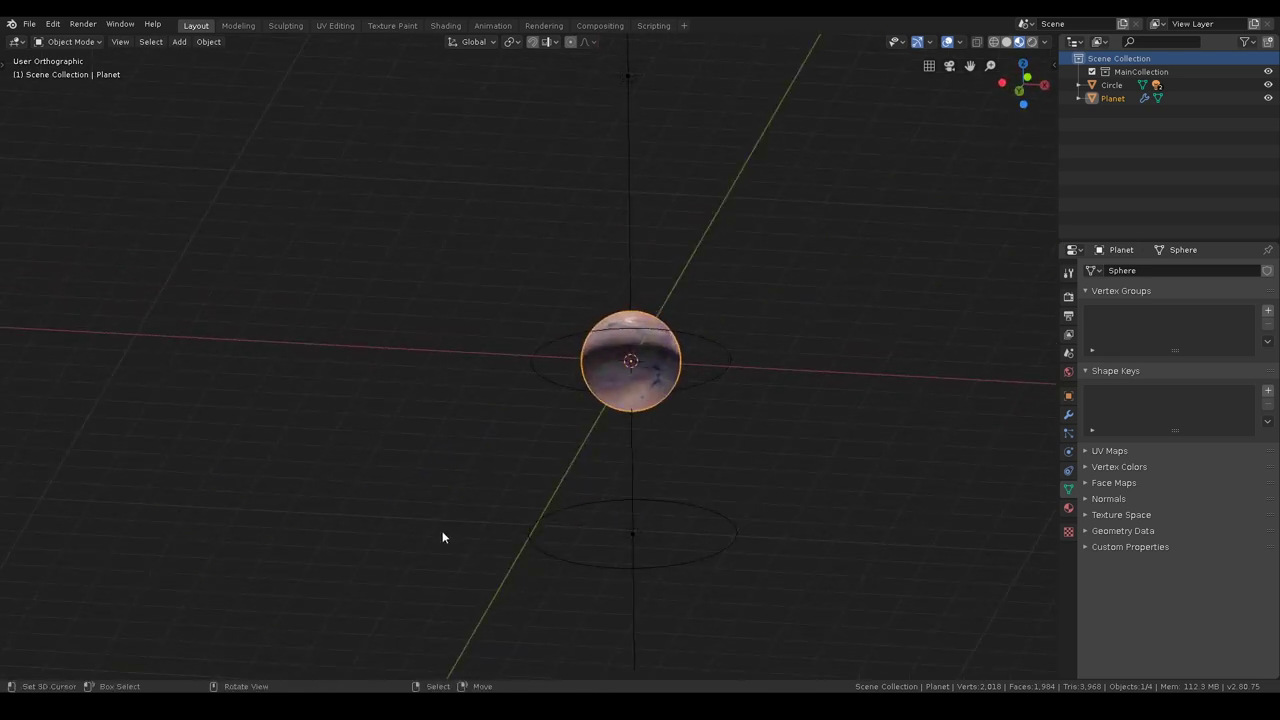
middle_click_drag(390, 370, 606, 414)
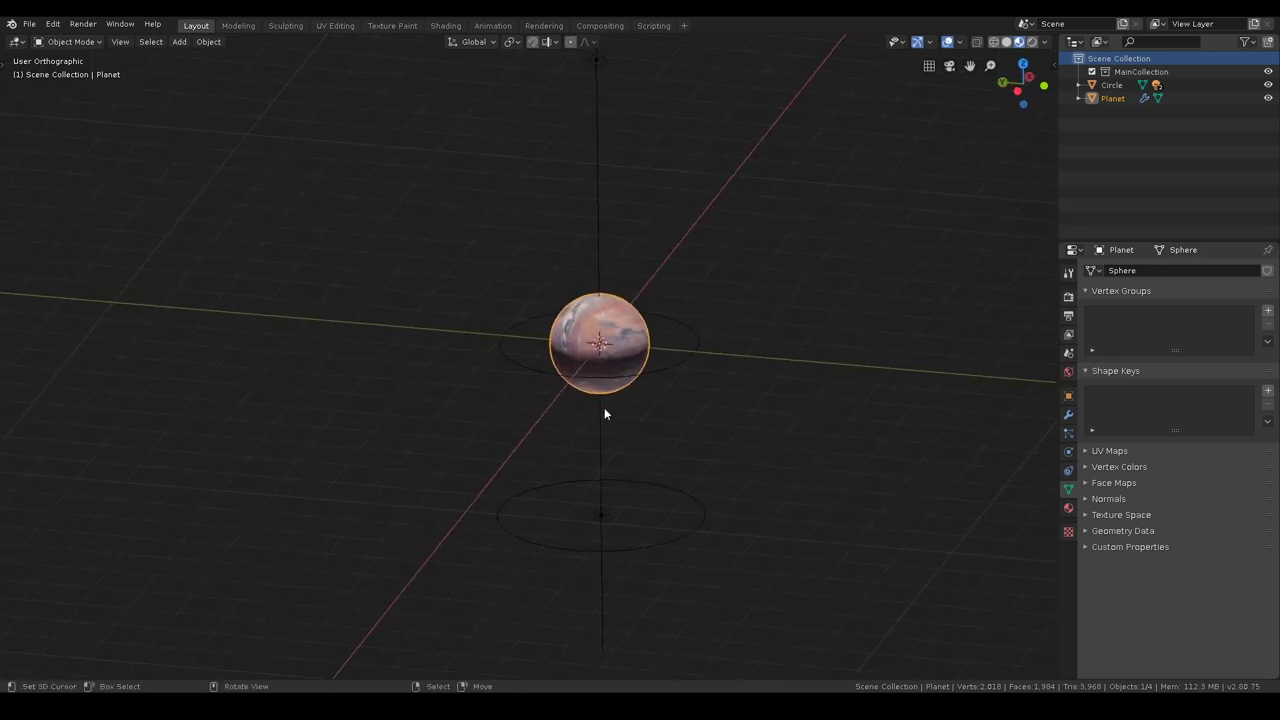
left_click(1069, 373)
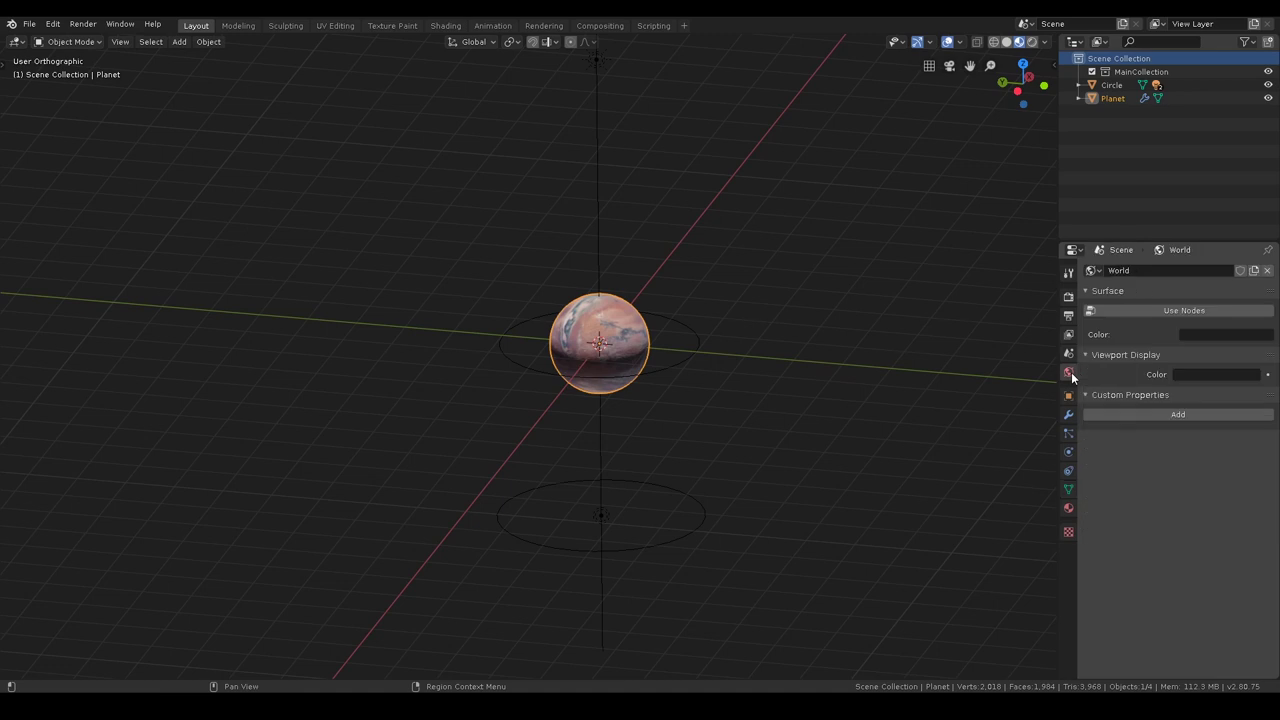
left_click(1217, 333)
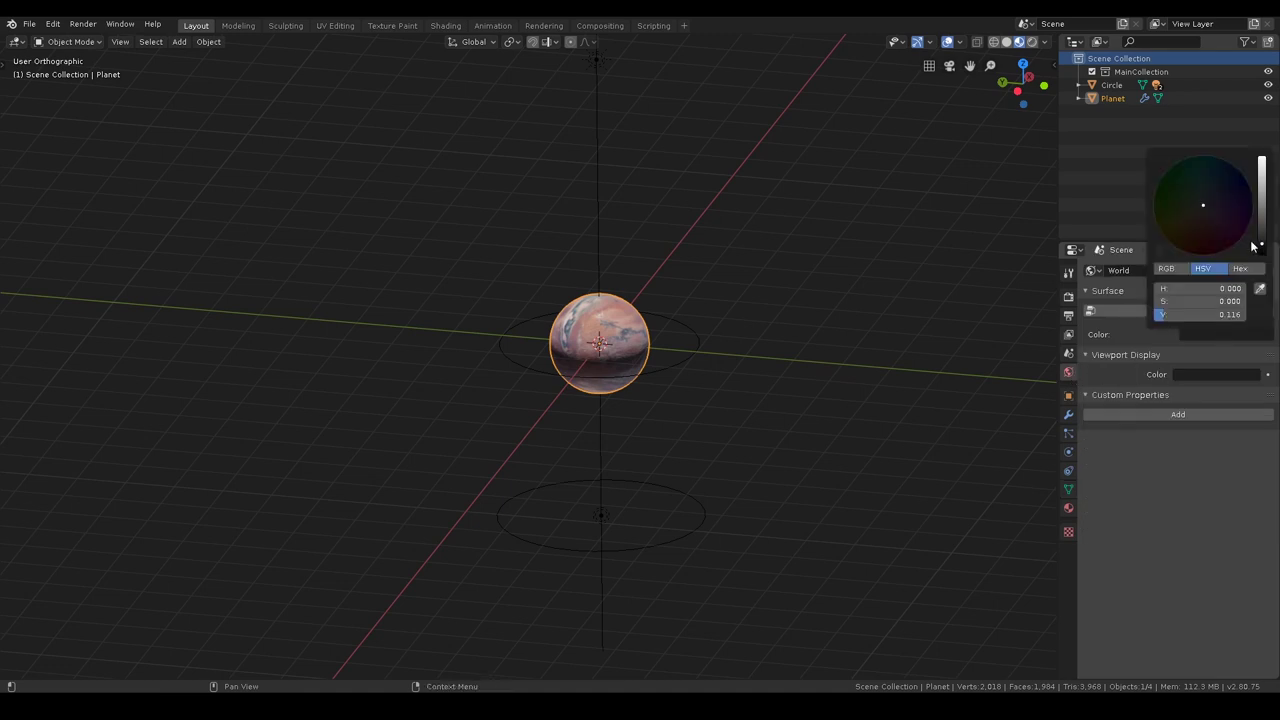
left_click_drag(1200, 314, 1165, 314)
Deselect the planet and hide the viewport grid and axis overlays.
middle_click_drag(900, 330, 620, 400)
left_click(620, 400)
middle_click_drag(708, 363, 860, 200)
left_click(921, 42)
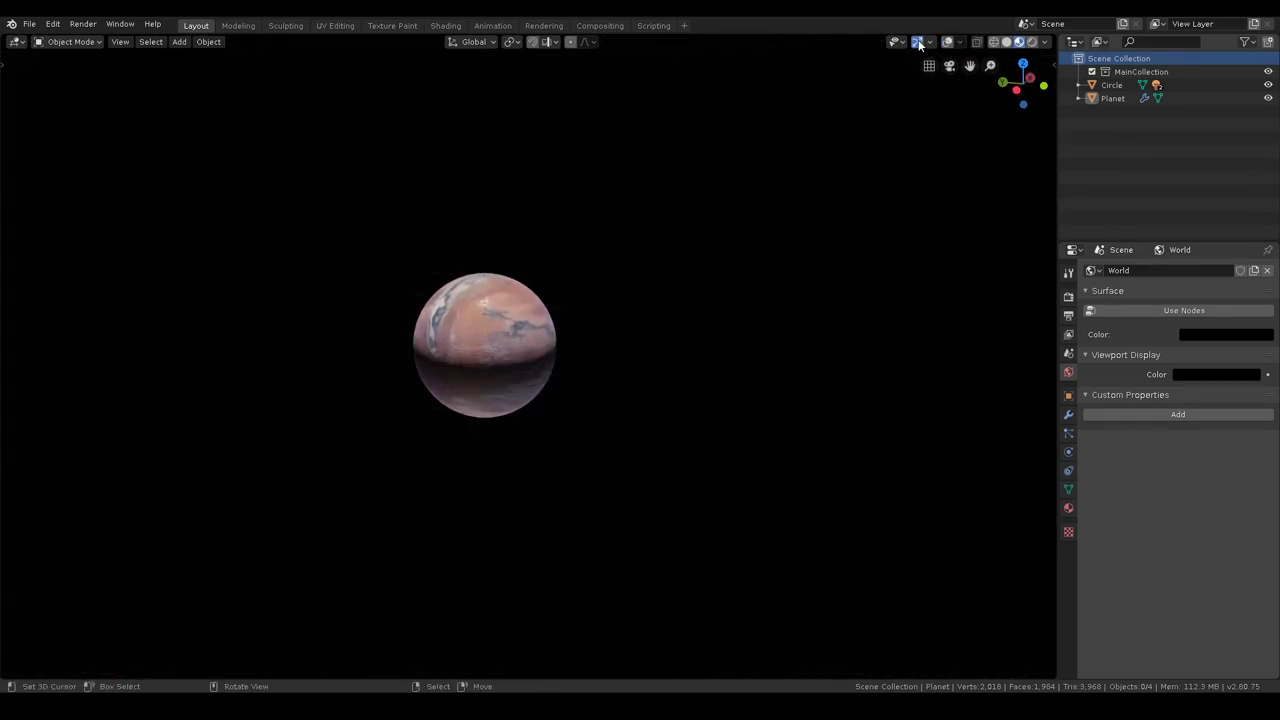
middle_click_drag(606, 270, 631, 306)
middle_click_drag(700, 270, 606, 313)
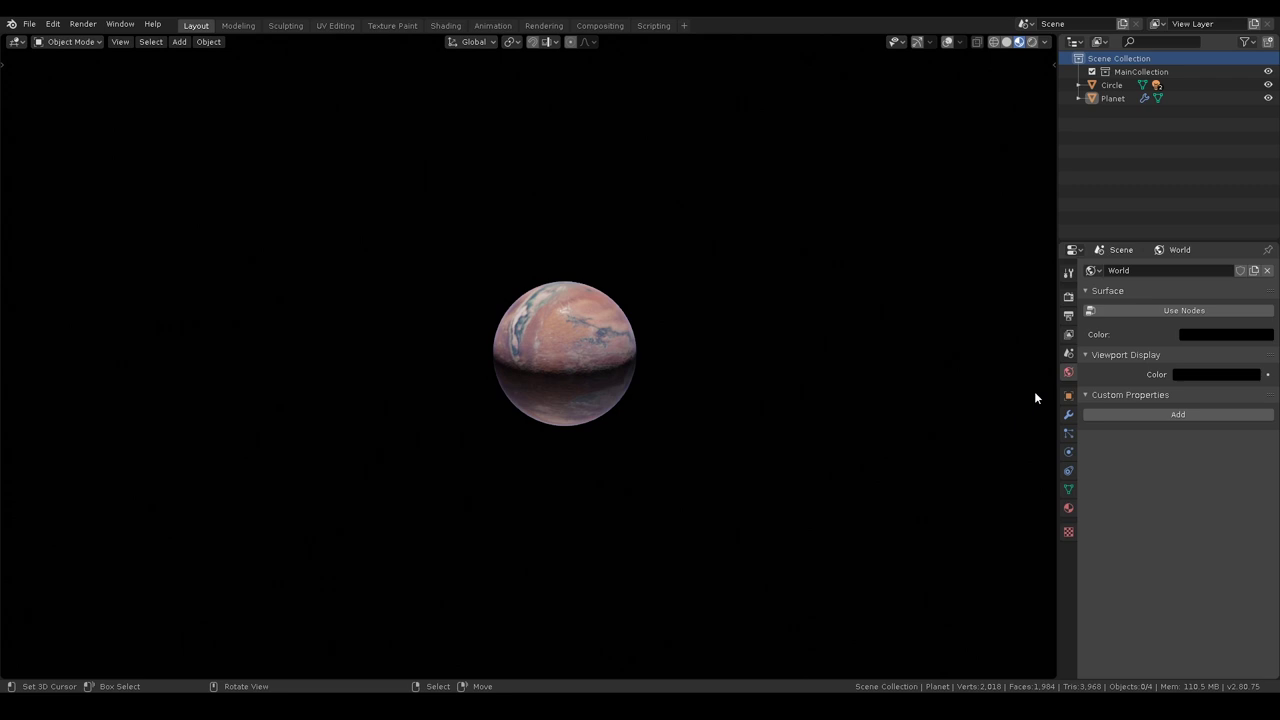
Show Render properties and switch the viewport to Rendered shading.
left_click(1068, 296)
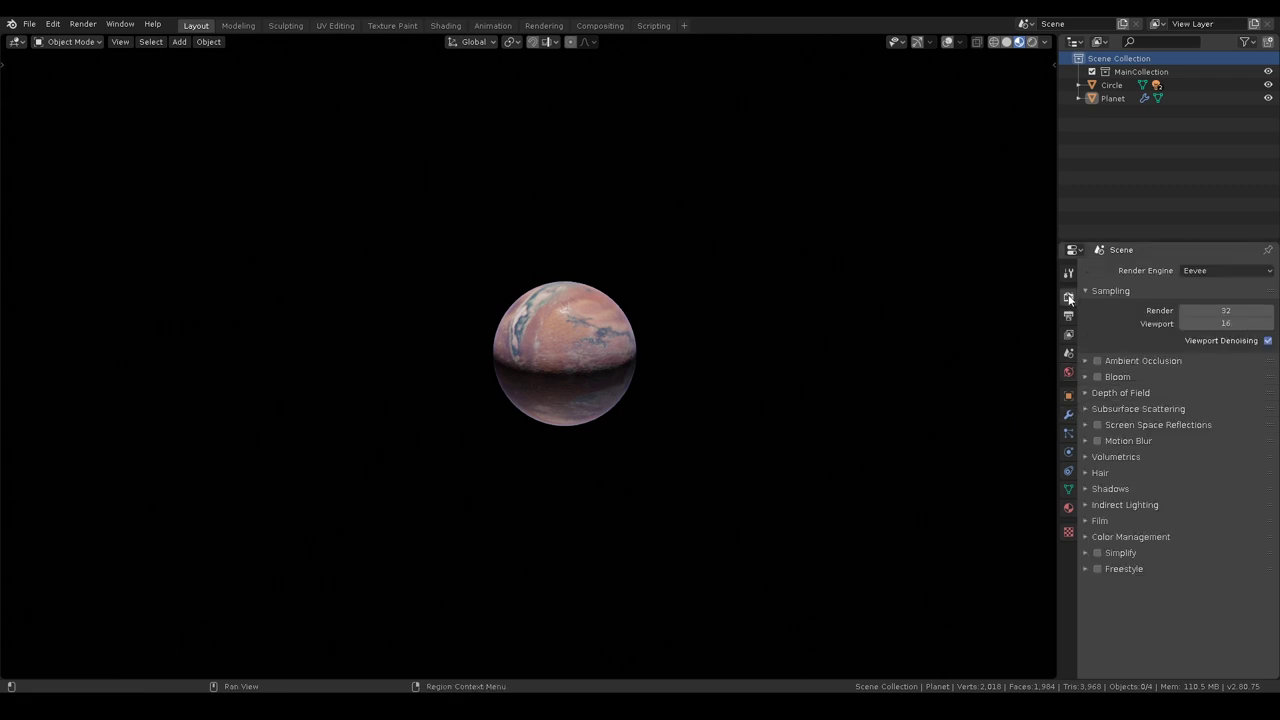
left_click(1032, 46)
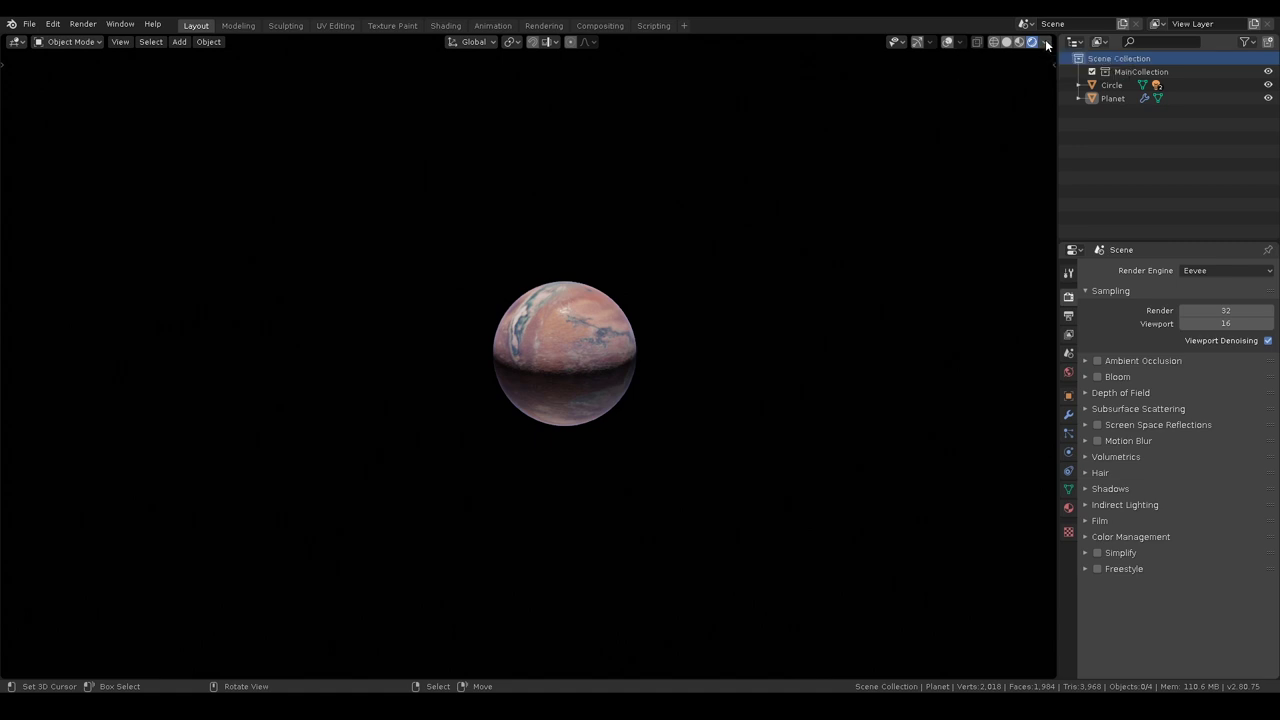
mouse_move(699, 279)
middle_mouse_down()
mouse_move(704, 320)
mouse_move(775, 296)
mouse_move(721, 285)
middle_mouse_up()
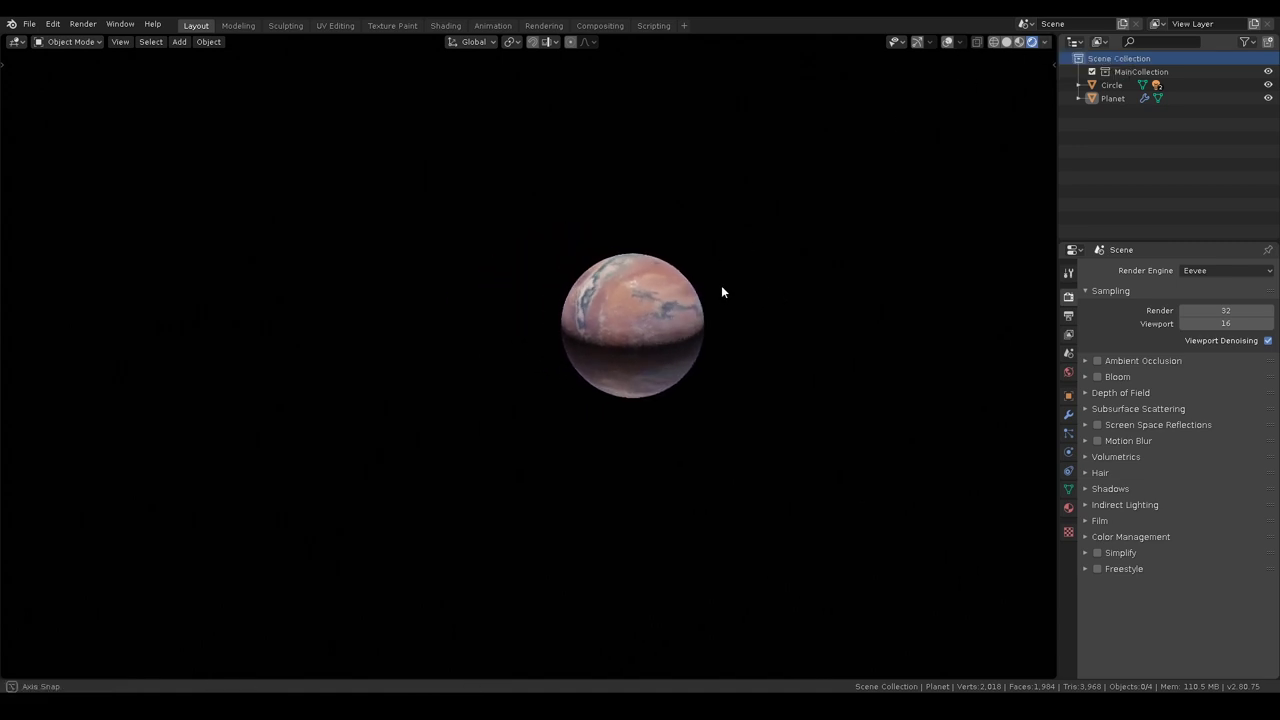
middle_click_drag(666, 354, 723, 363)
scroll(740, 355, "up", 2)
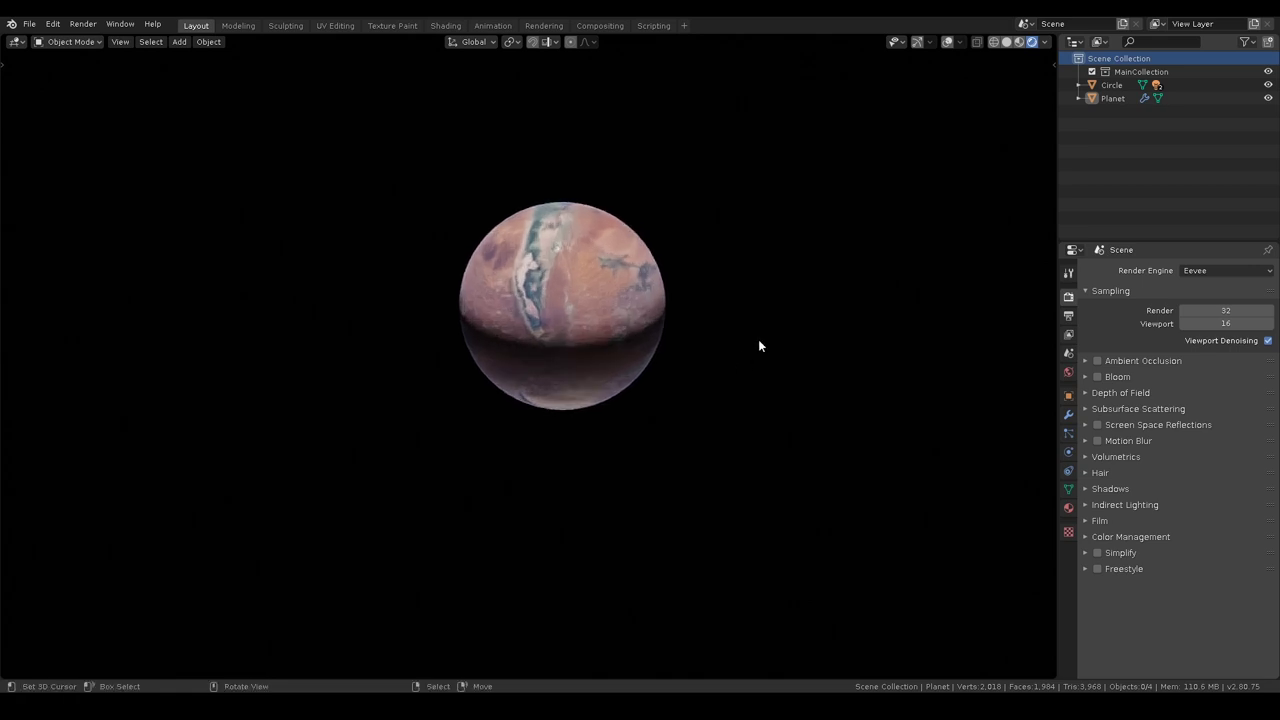
Set the Eevee viewport sample count to 8.
left_click(1204, 323)
type("8")
key("Return")
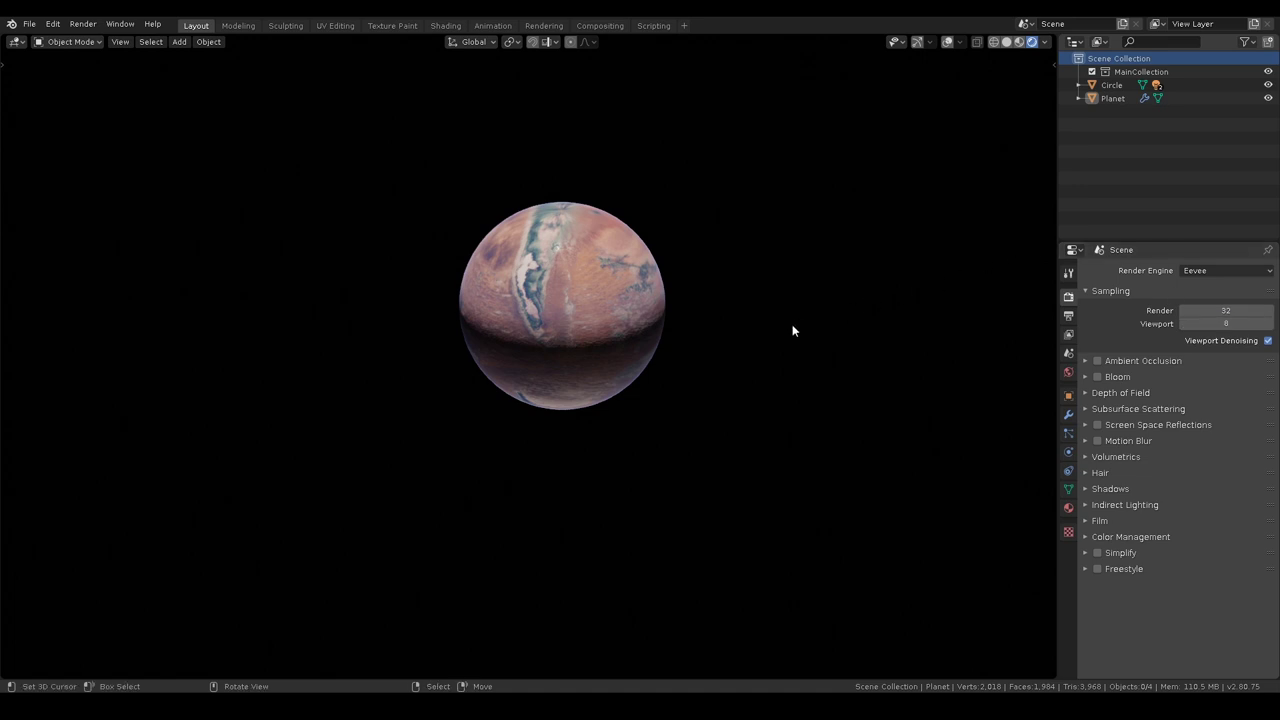
key("space")
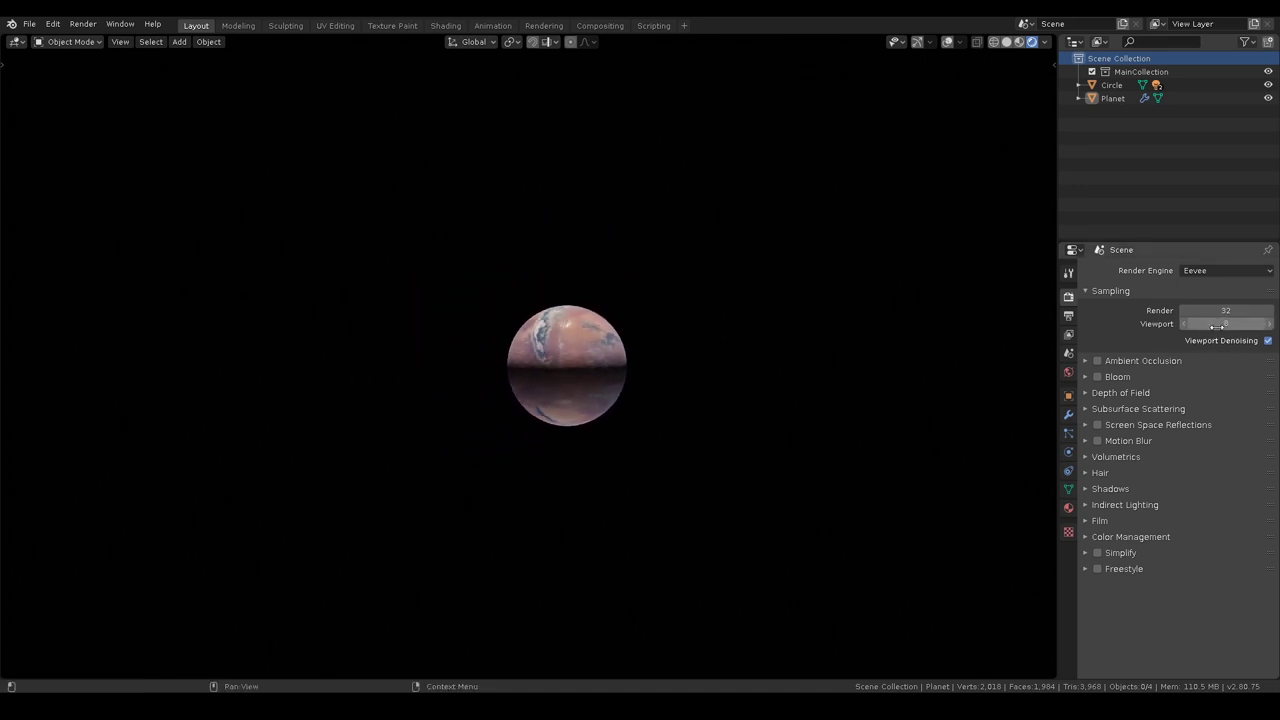
left_click(1108, 360)
Collapse Ambient Occlusion, enable Bloom and expand its settings.
left_click(1110, 360)
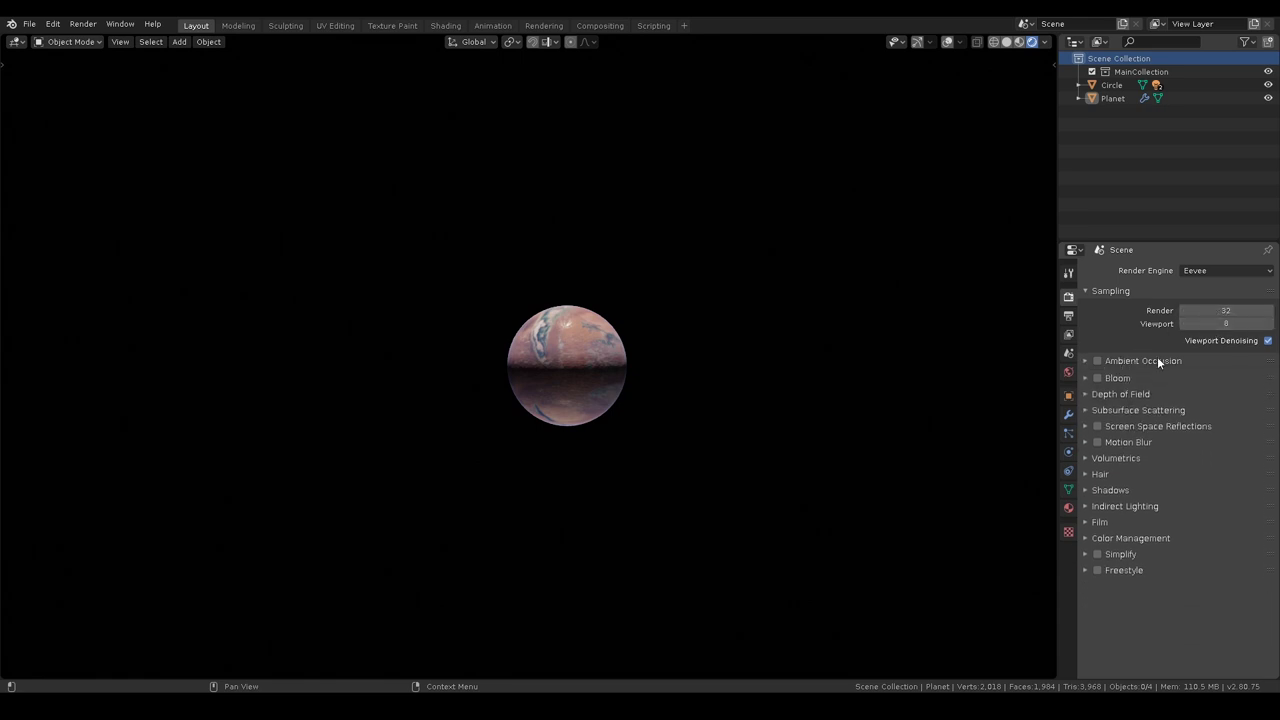
left_click(1097, 376)
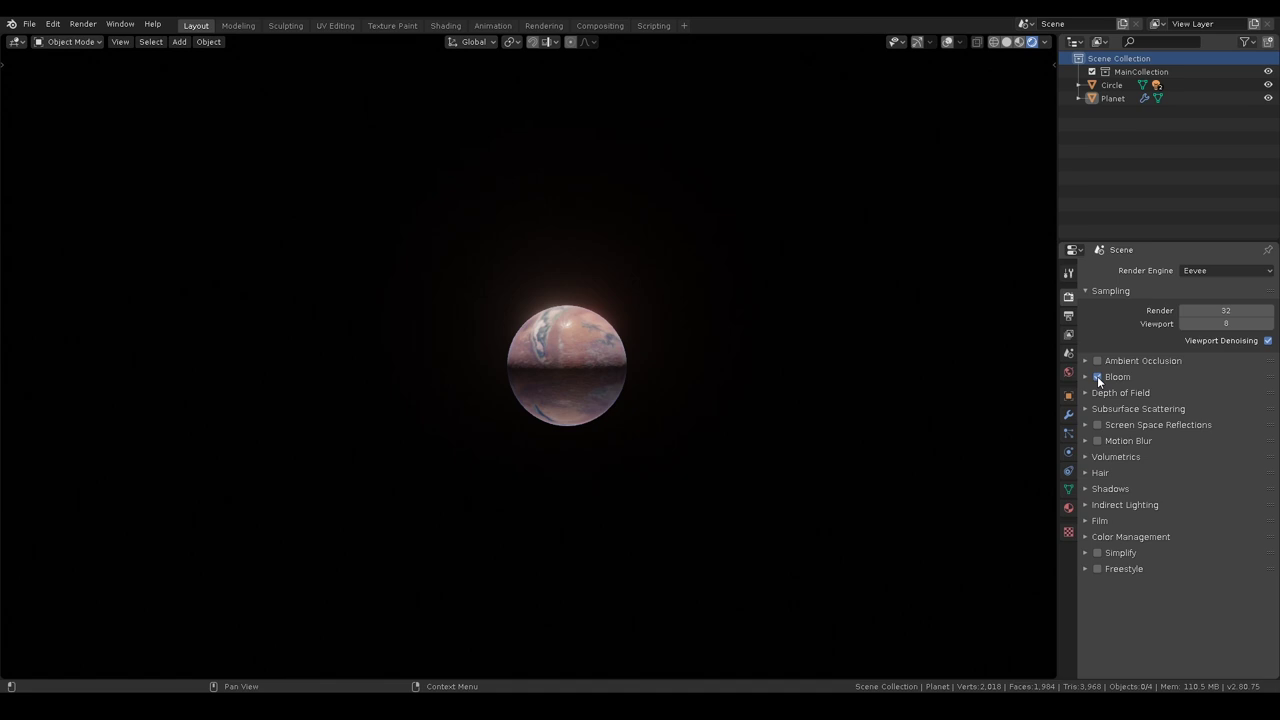
middle_click_drag(680, 397, 705, 411)
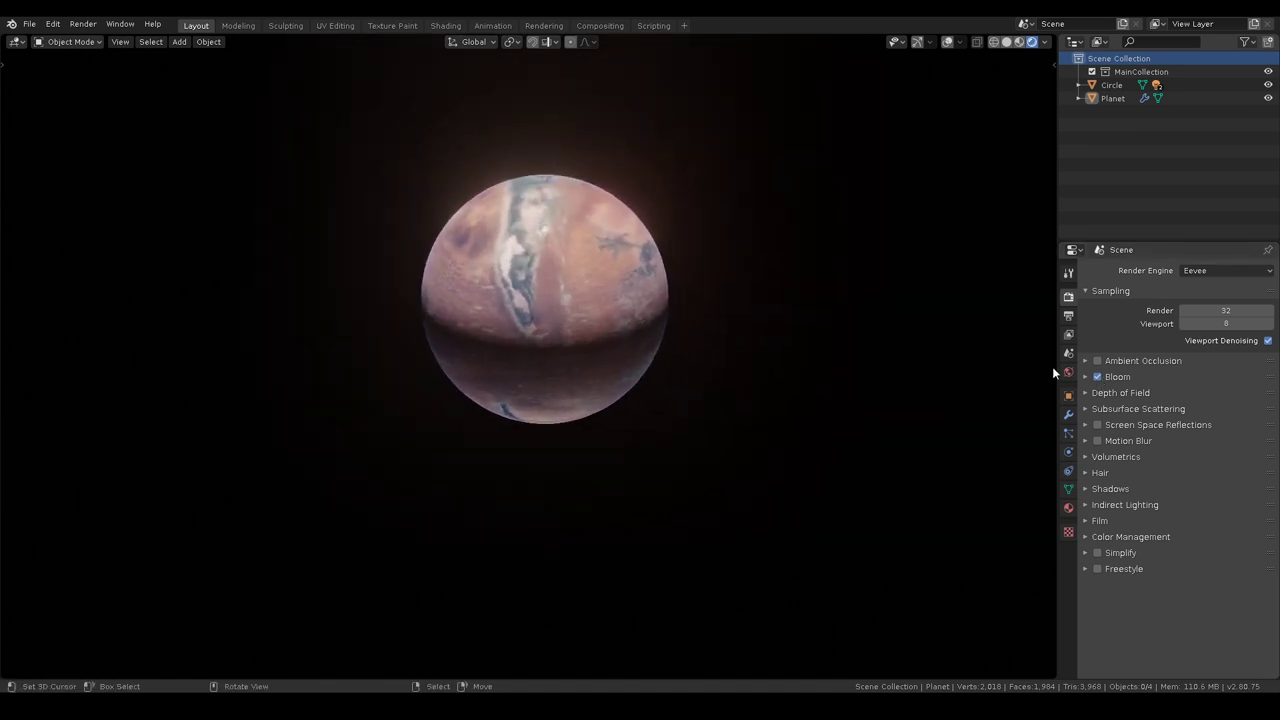
left_click(1131, 372)
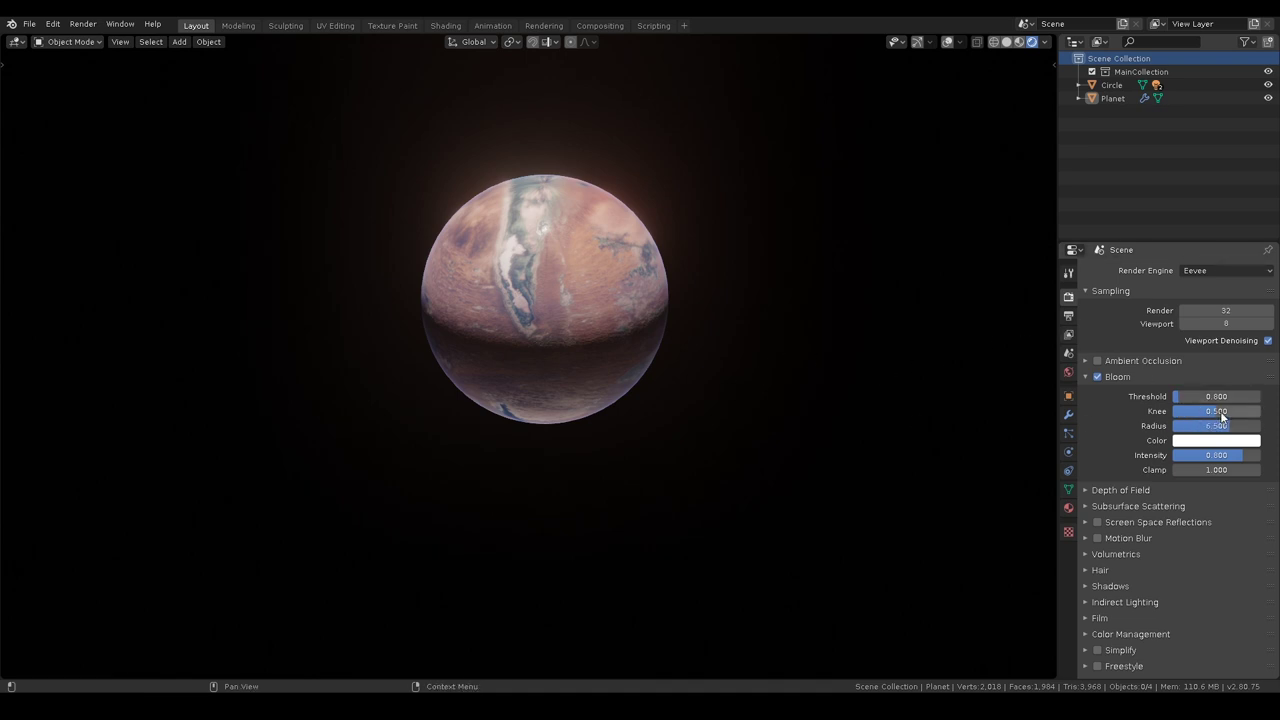
Raise the Bloom Knee to about 0.67 and lower the Radius to about 4.7.
left_click_drag(1210, 406, 1244, 412)
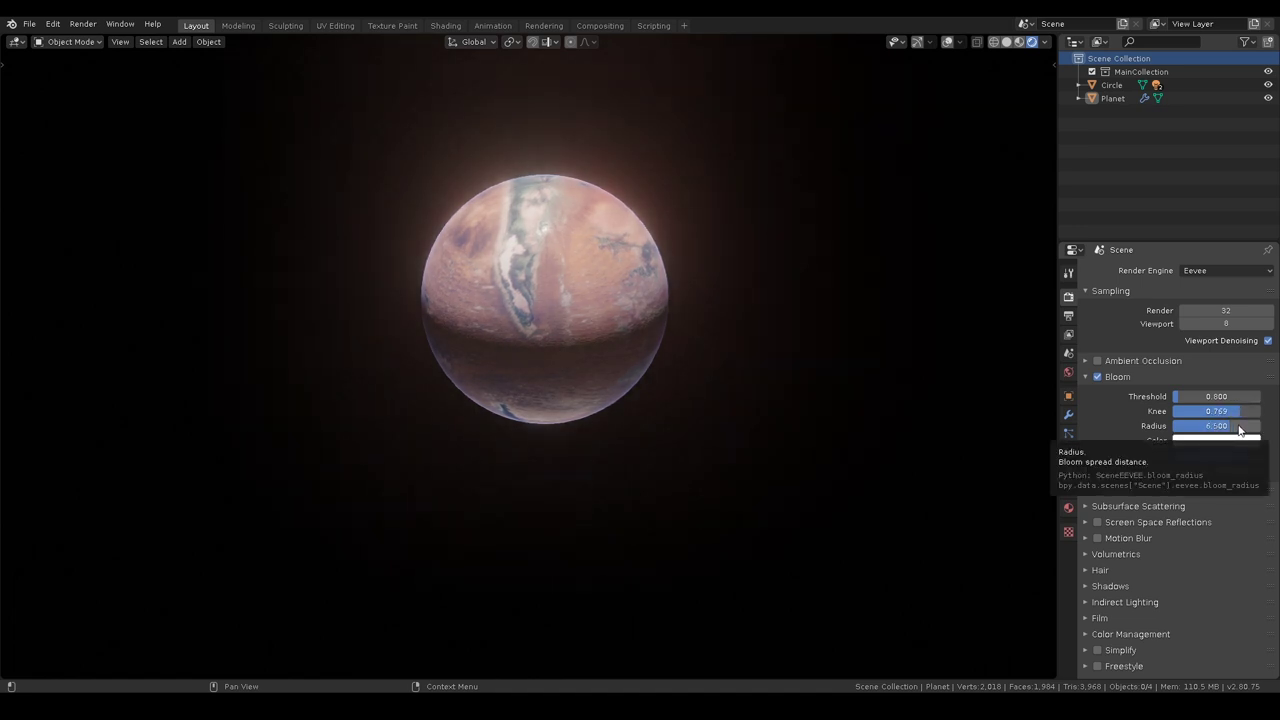
left_click_drag(1237, 430, 1168, 426)
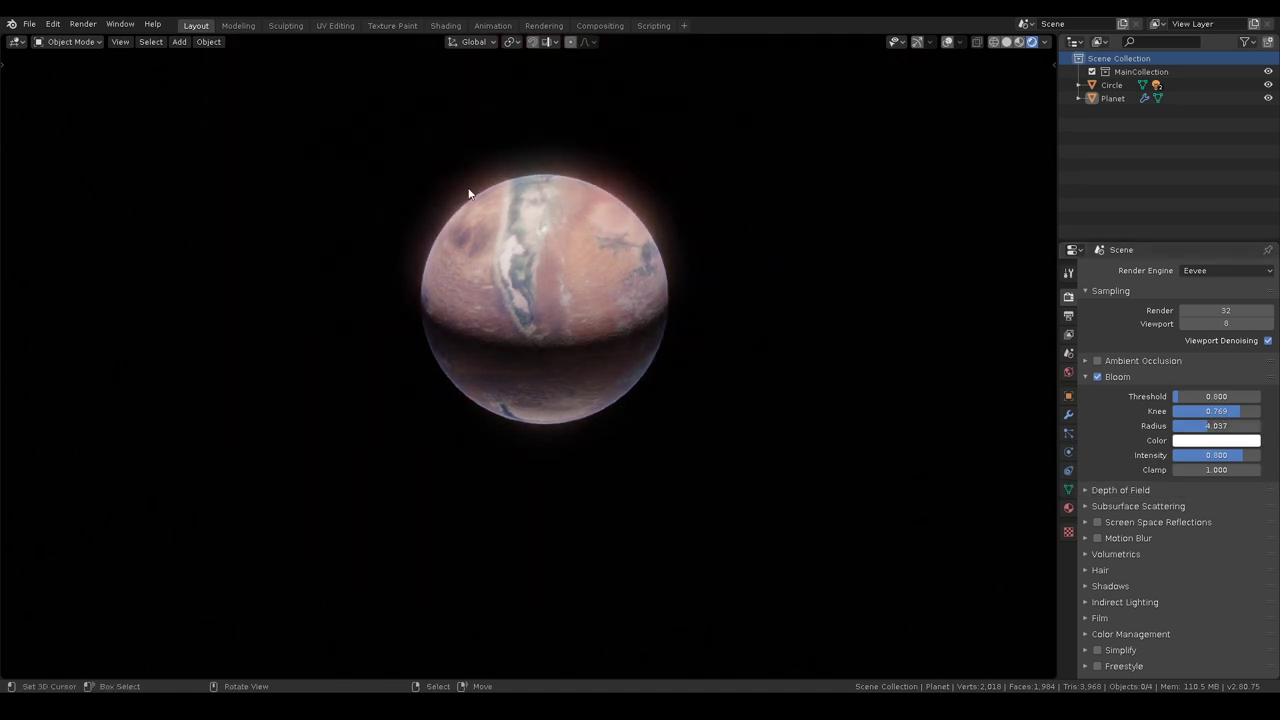
middle_click_drag(586, 296, 529, 271)
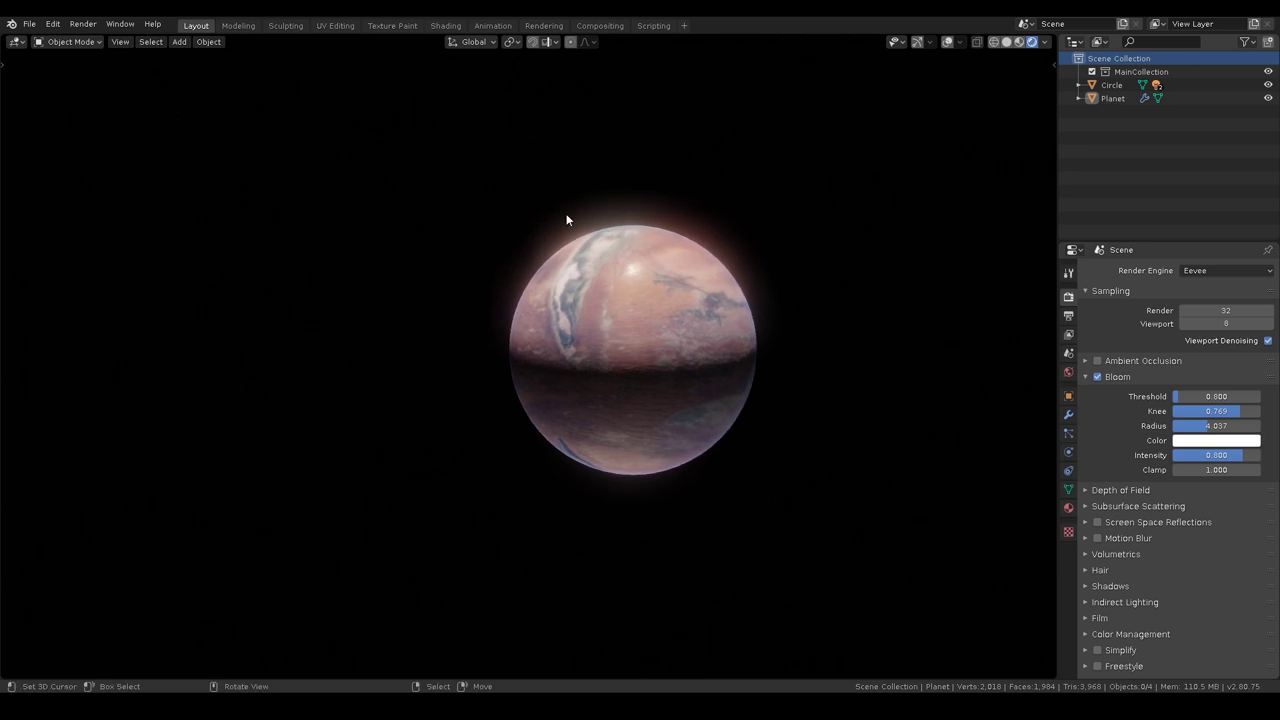
left_click_drag(1210, 426, 1195, 426)
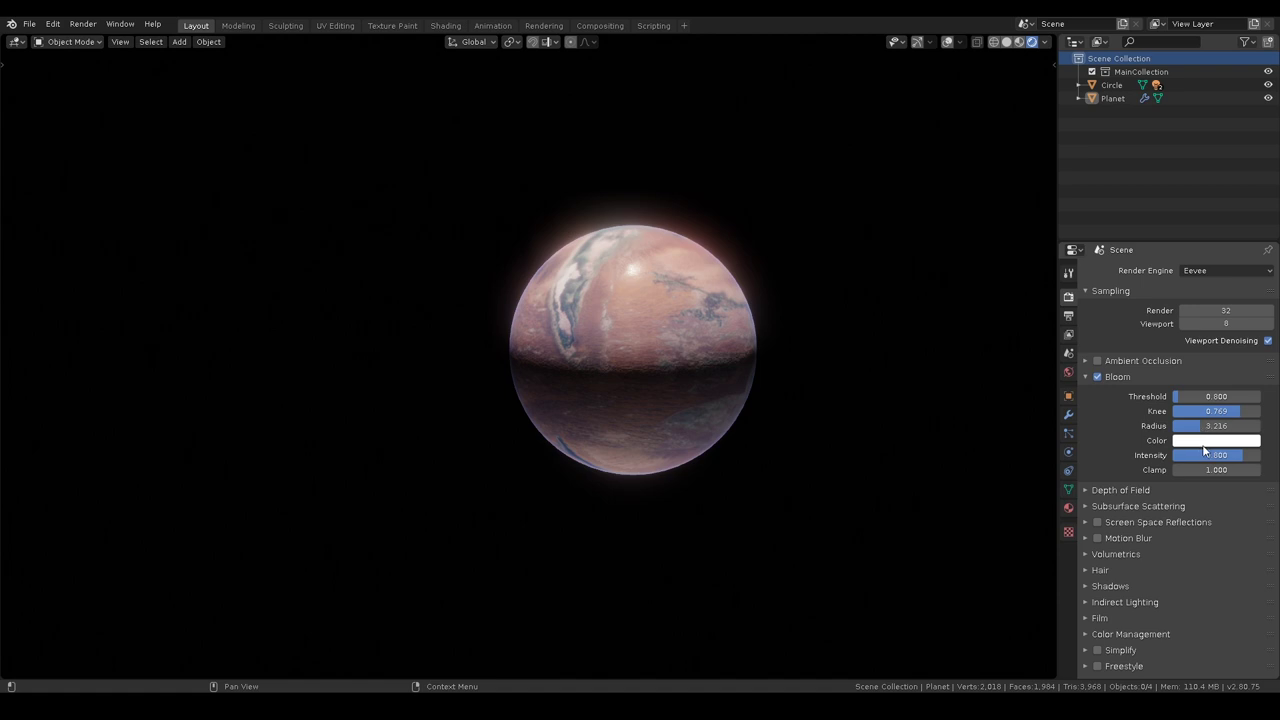
Tint the bloom pale peach and lower its Intensity to 0.419.
left_click(1203, 446)
left_click(1187, 318)
mouse_move(1239, 458)
left_mouse_down()
mouse_move(1206, 458)
mouse_move(1217, 457)
left_mouse_up()
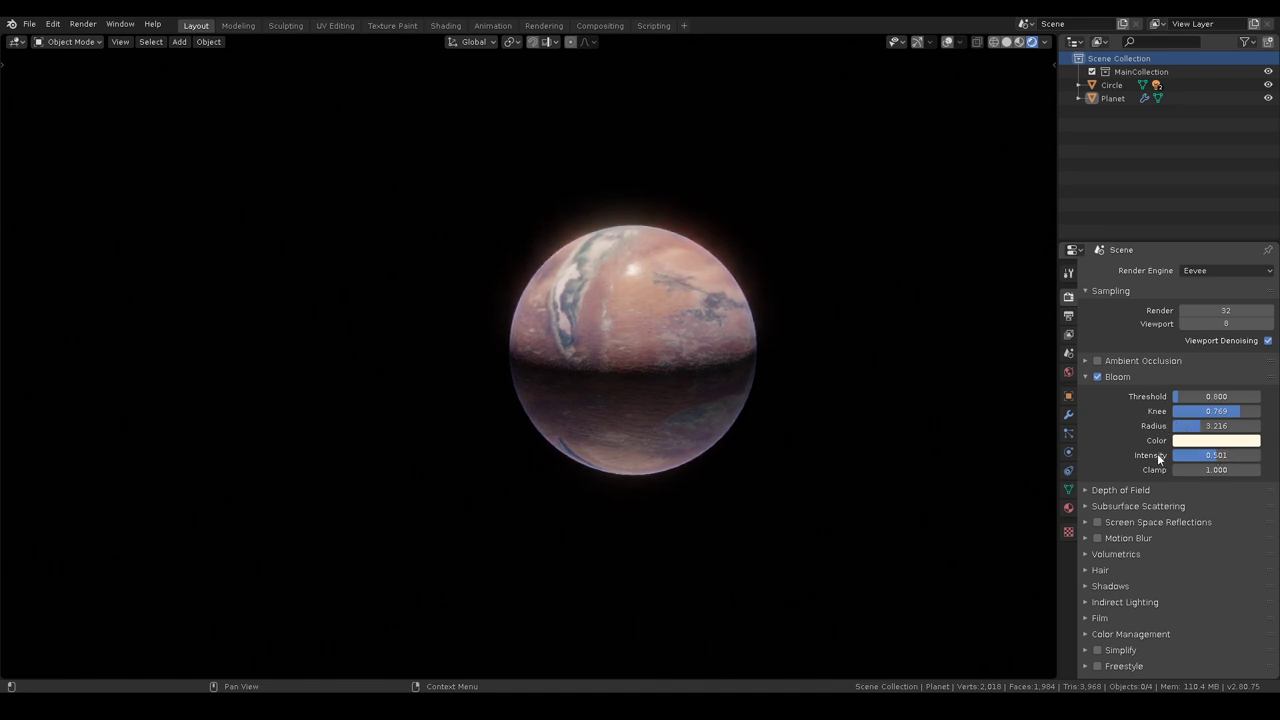
left_click_drag(1173, 454, 1214, 425)
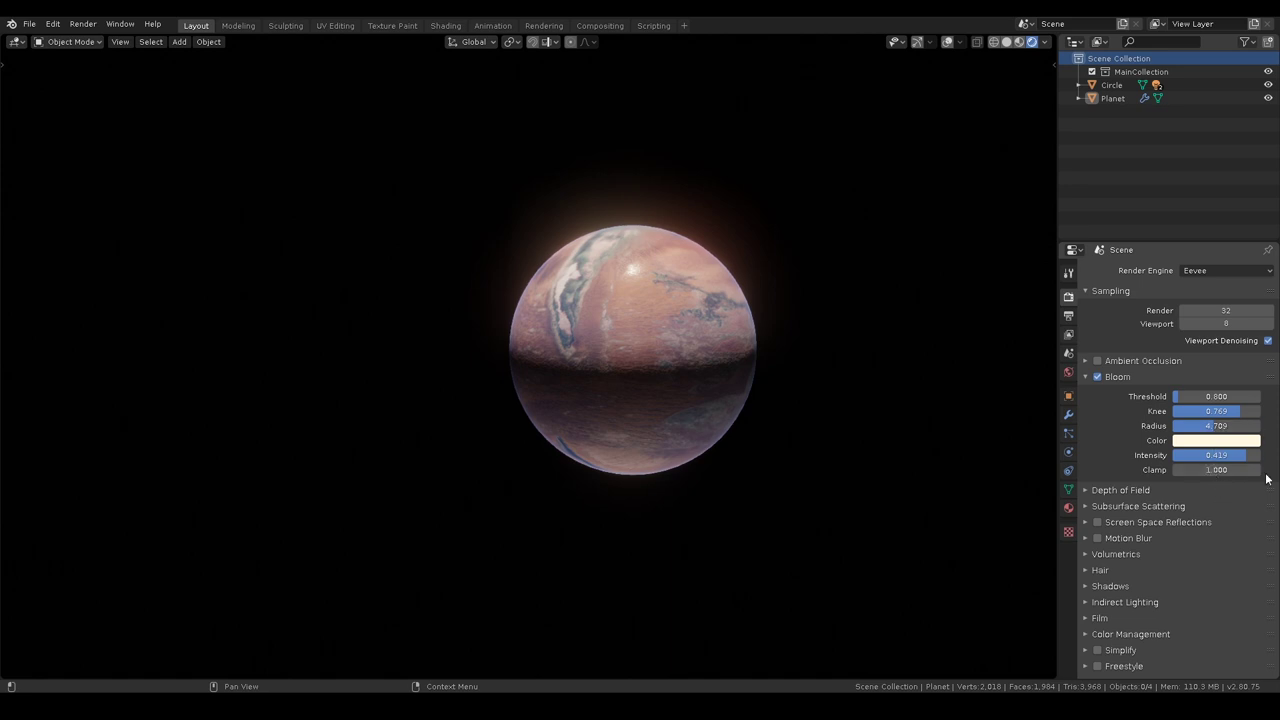
left_click(1137, 381)
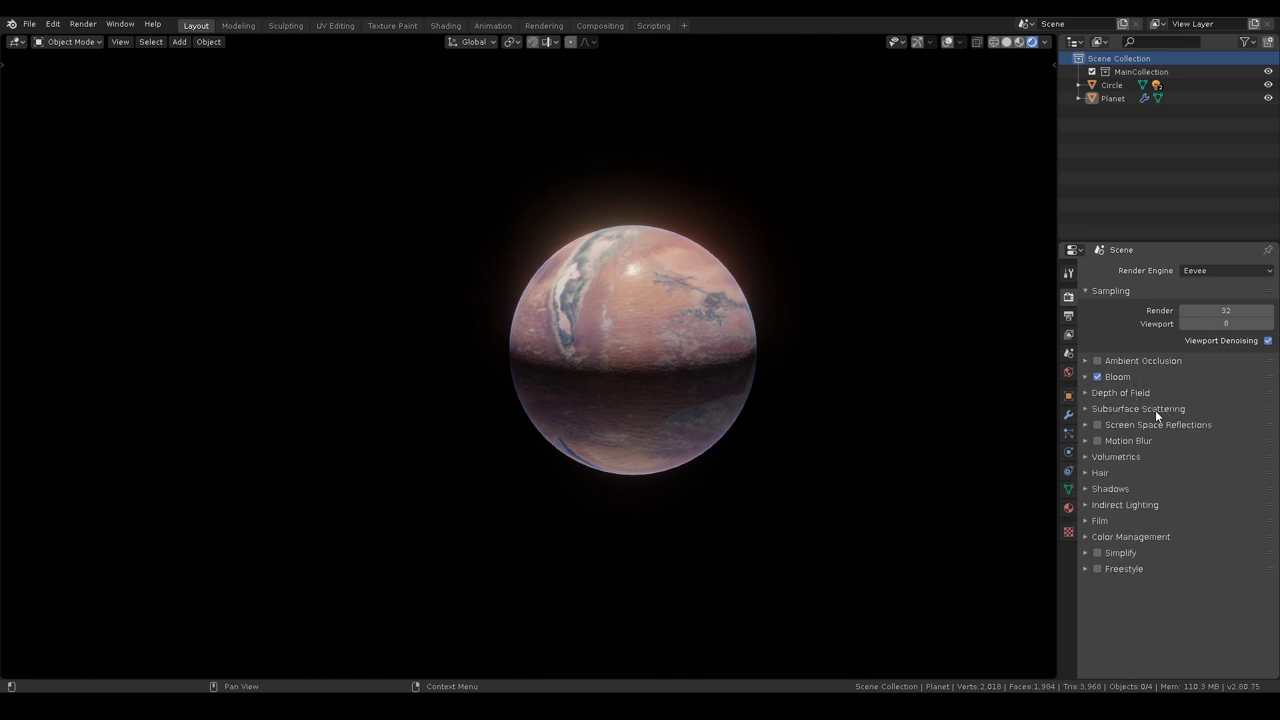
Turn off Volumetric Lighting in the Volumetrics panel.
left_click(1160, 409)
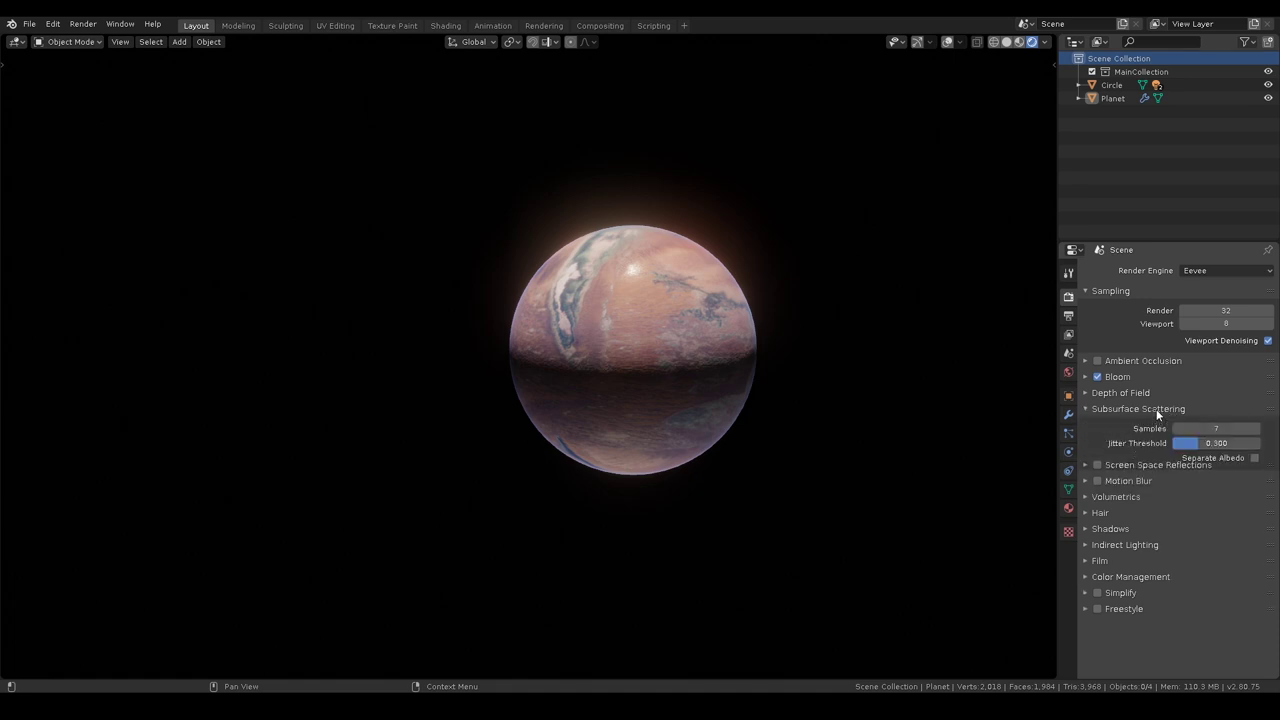
left_click(1156, 408)
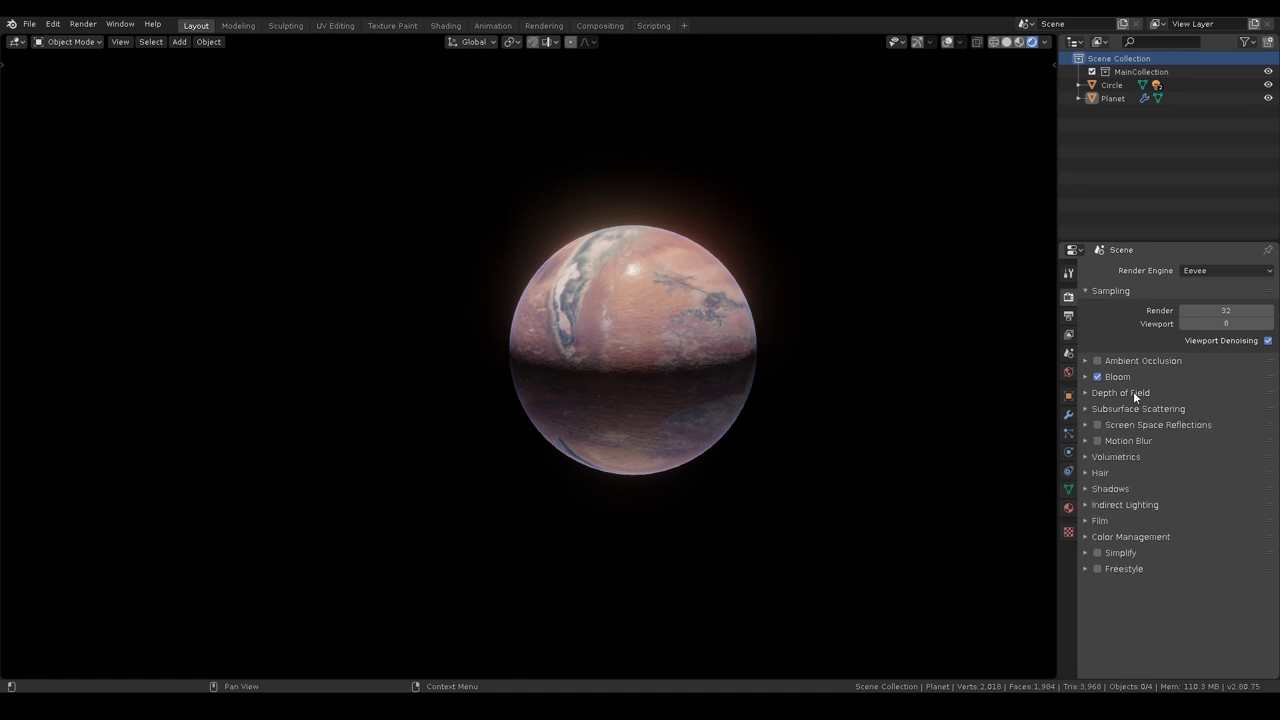
left_click(1123, 456)
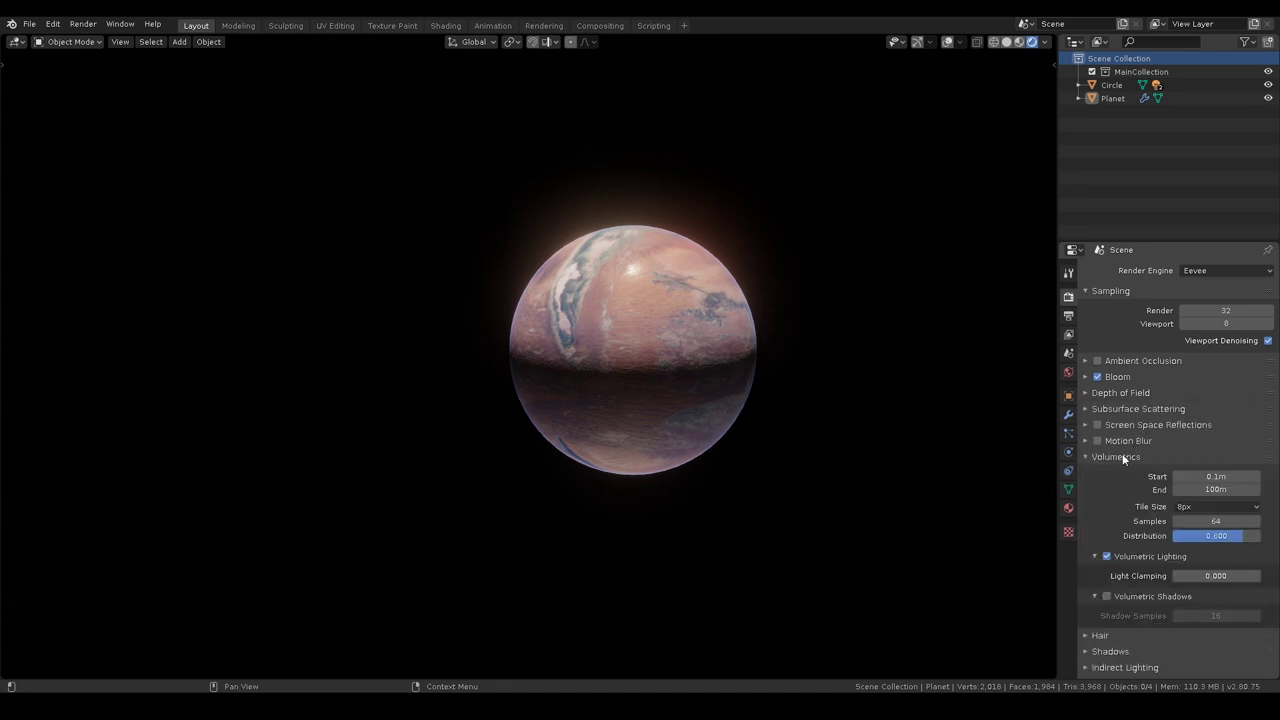
left_click(1106, 556)
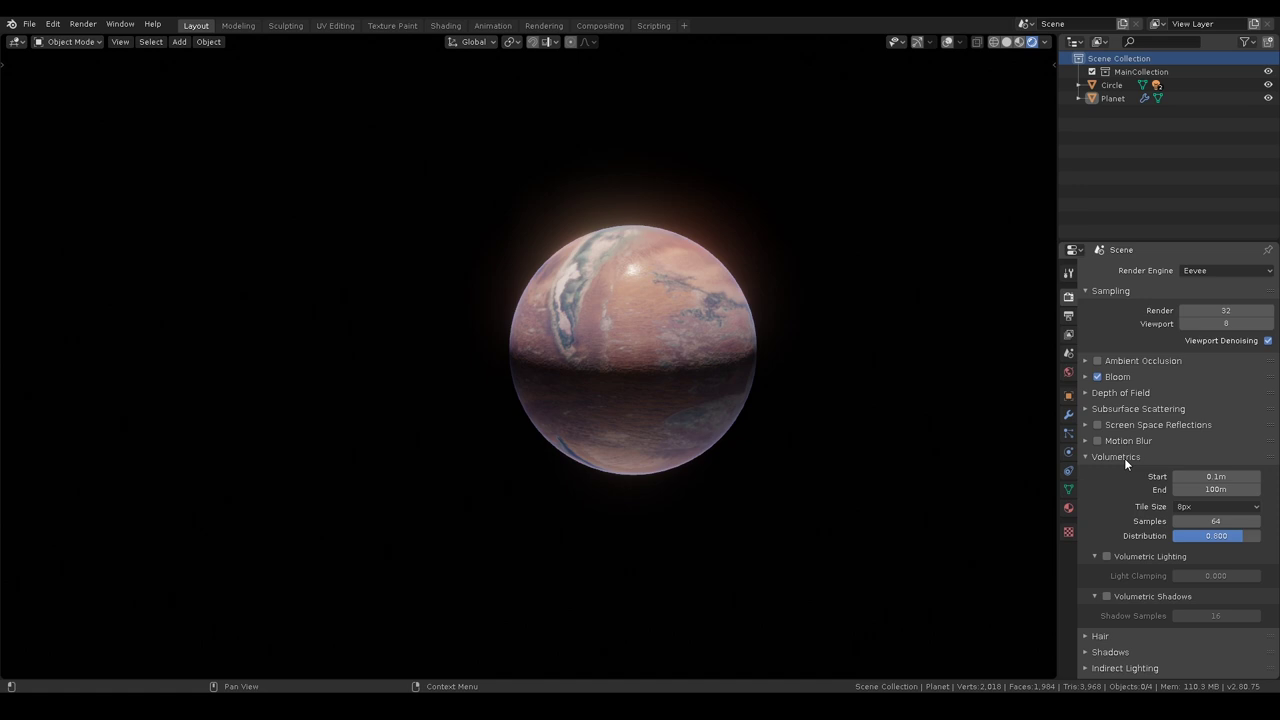
left_click(1136, 458)
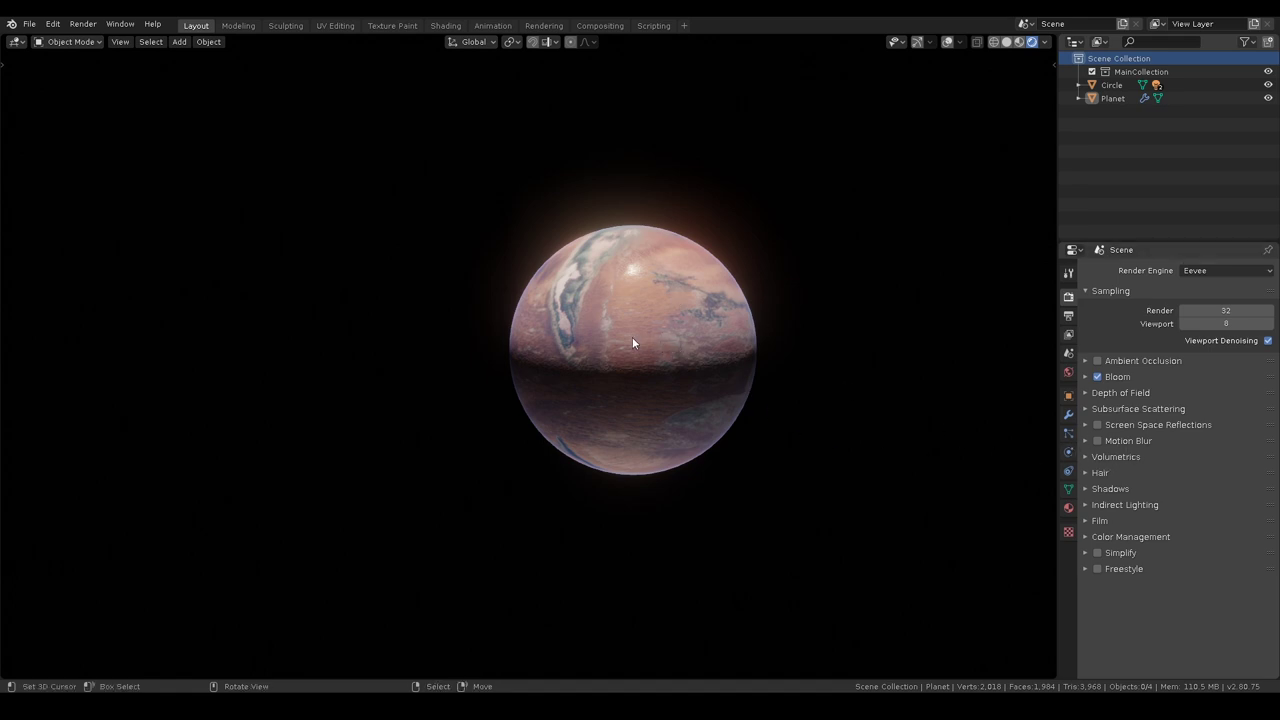
middle_click_drag(632, 343, 691, 334)
middle_click_drag(623, 366, 676, 374)
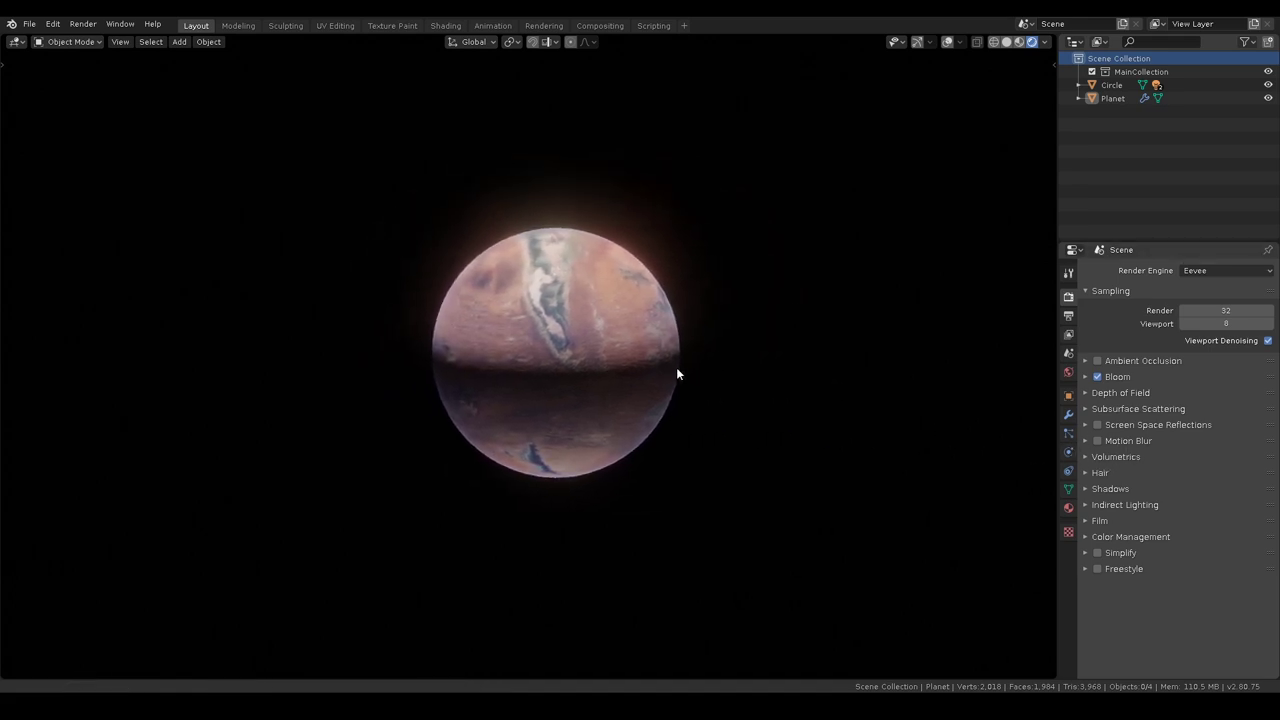
Set shadow Cube Size and Cascade Size to 256px and enable Soft Shadows.
left_click(1110, 488)
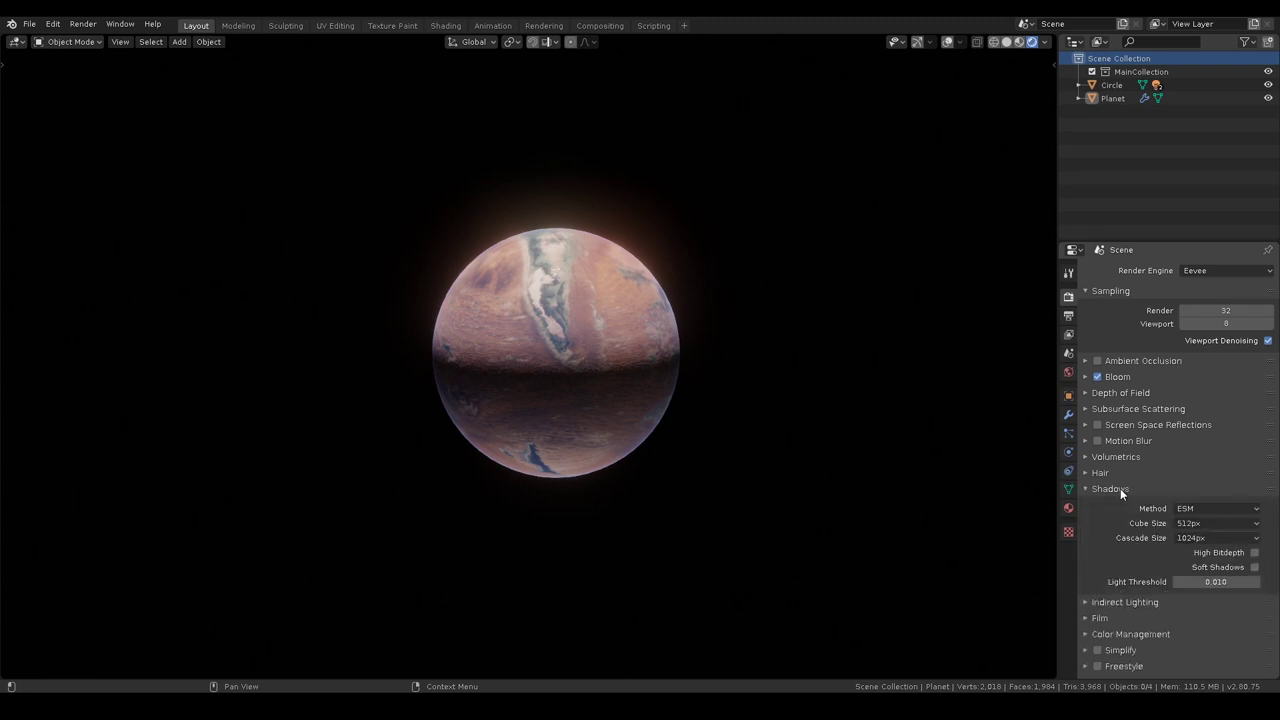
left_click(1190, 523)
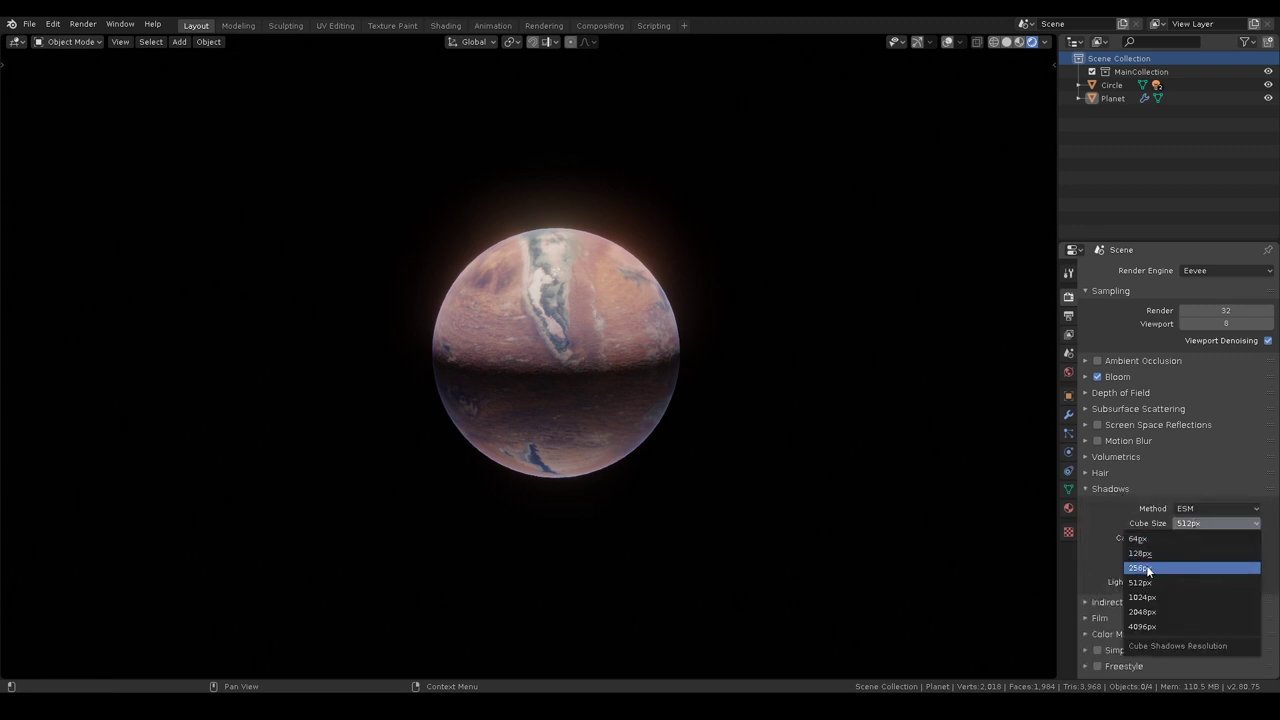
left_click(1148, 567)
left_click(1196, 538)
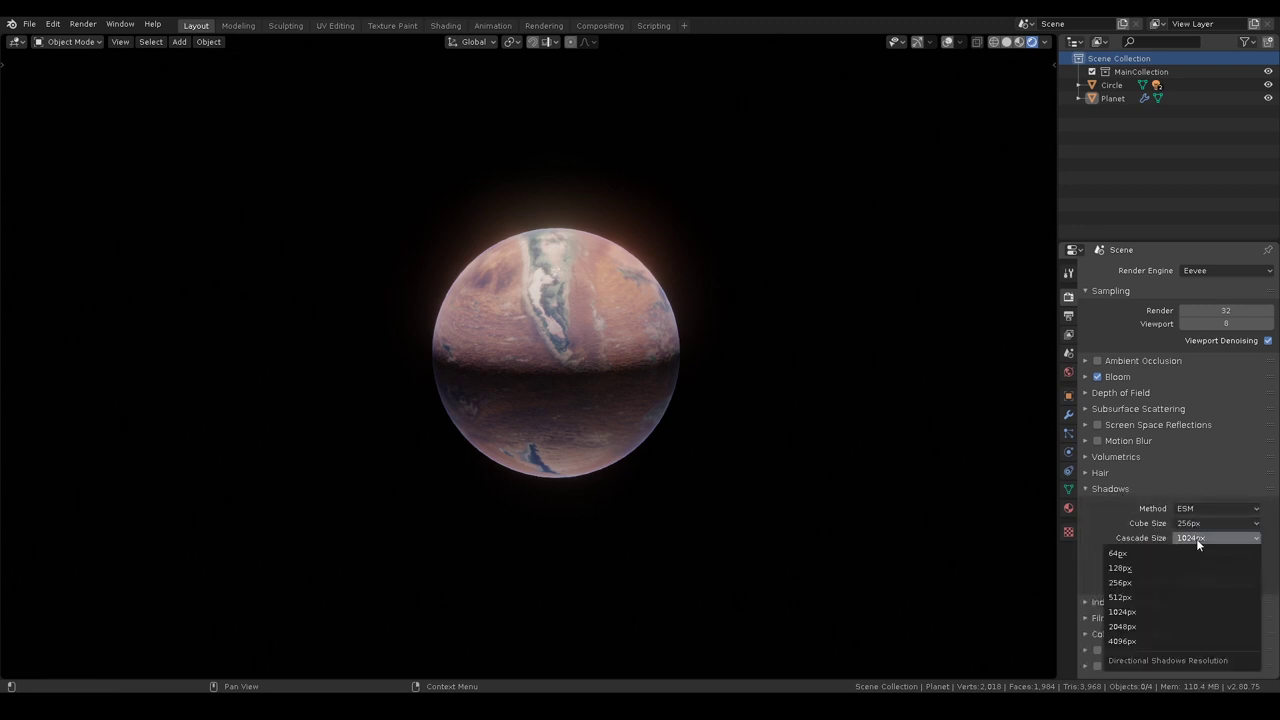
left_click(1144, 582)
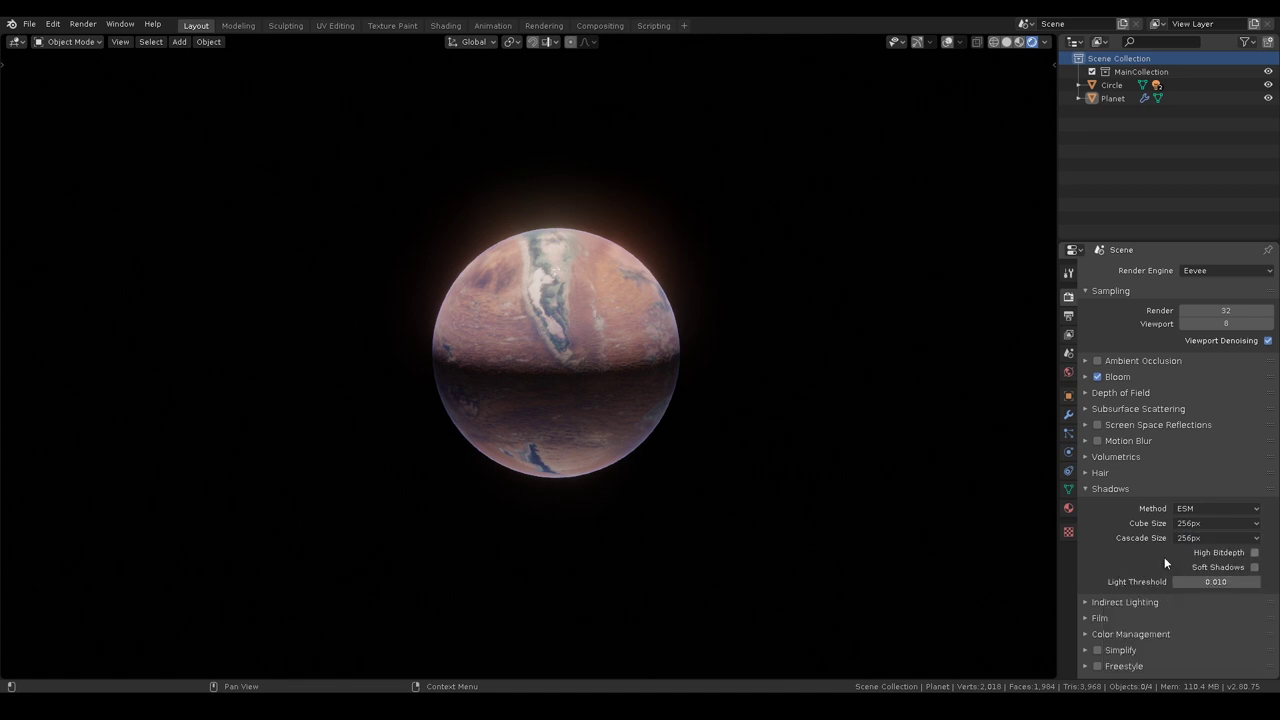
left_click(1254, 567)
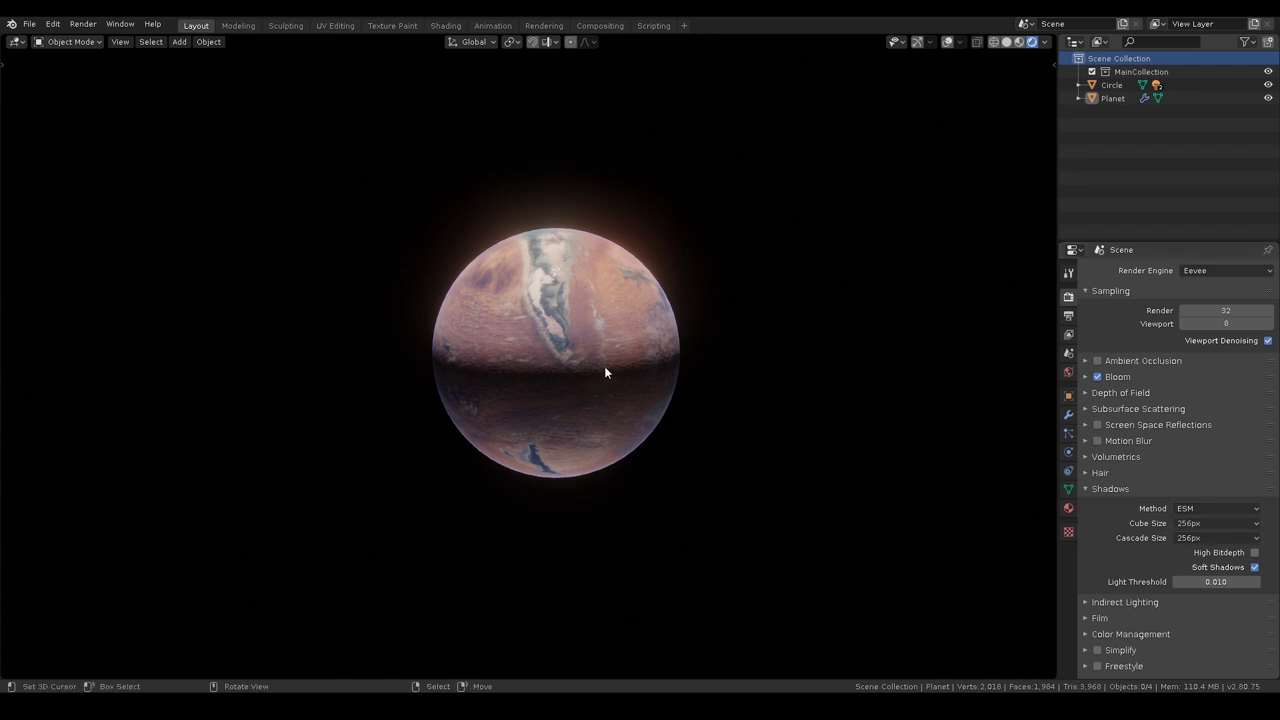
mouse_move(636, 388)
middle_mouse_down()
mouse_move(620, 398)
mouse_move(632, 415)
mouse_move(642, 390)
middle_mouse_up()
scroll(835, 502, "up", 1)
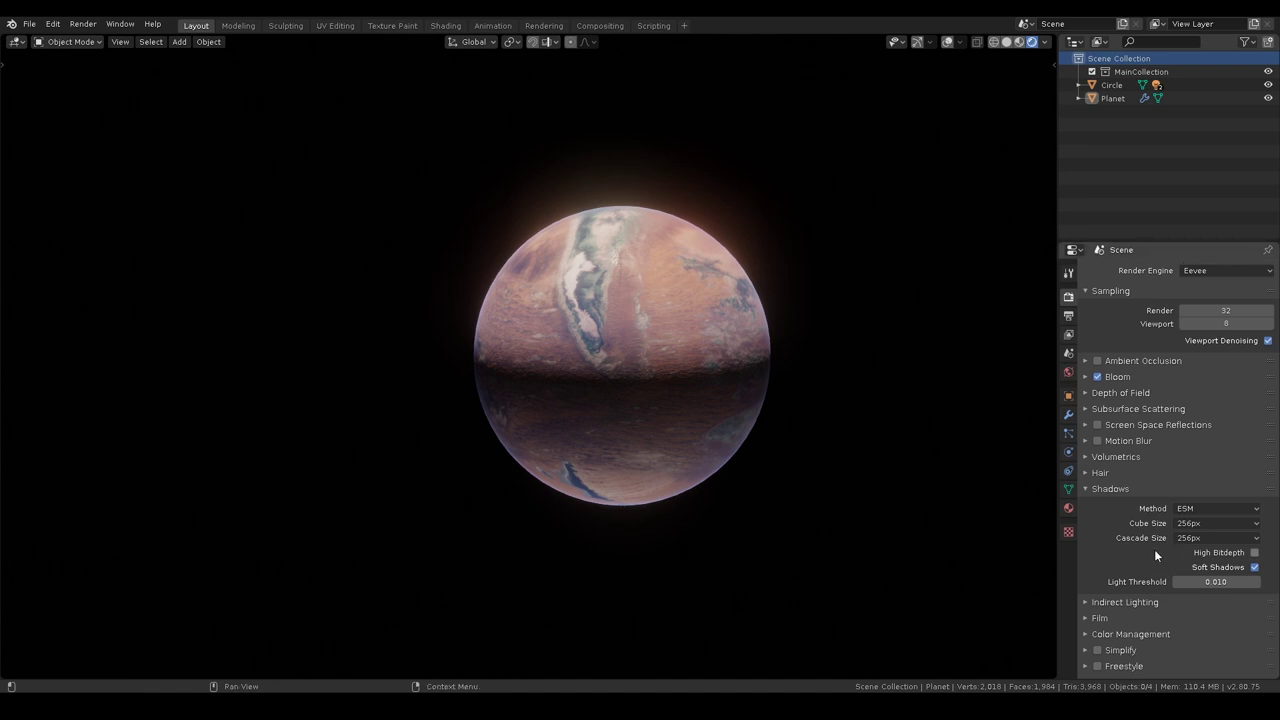
left_click(1108, 488)
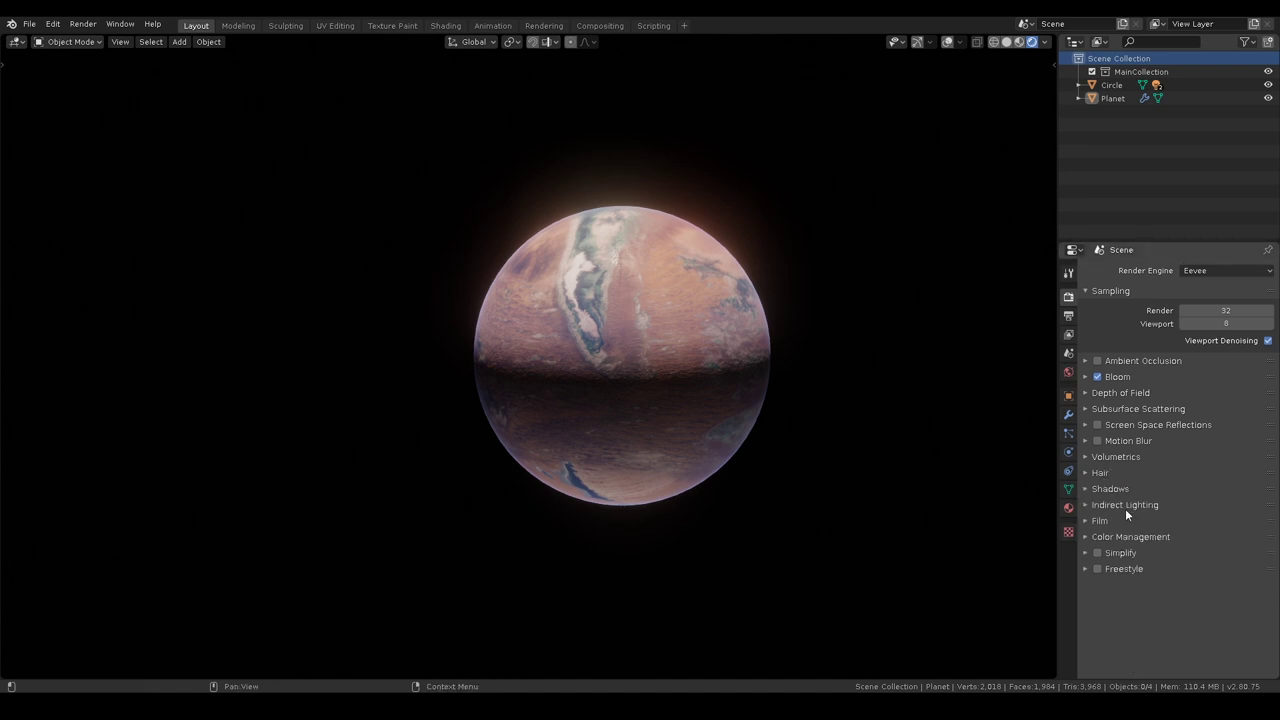
Bake indirect lighting and set its Cubemap Size to 256px.
left_click(1125, 508)
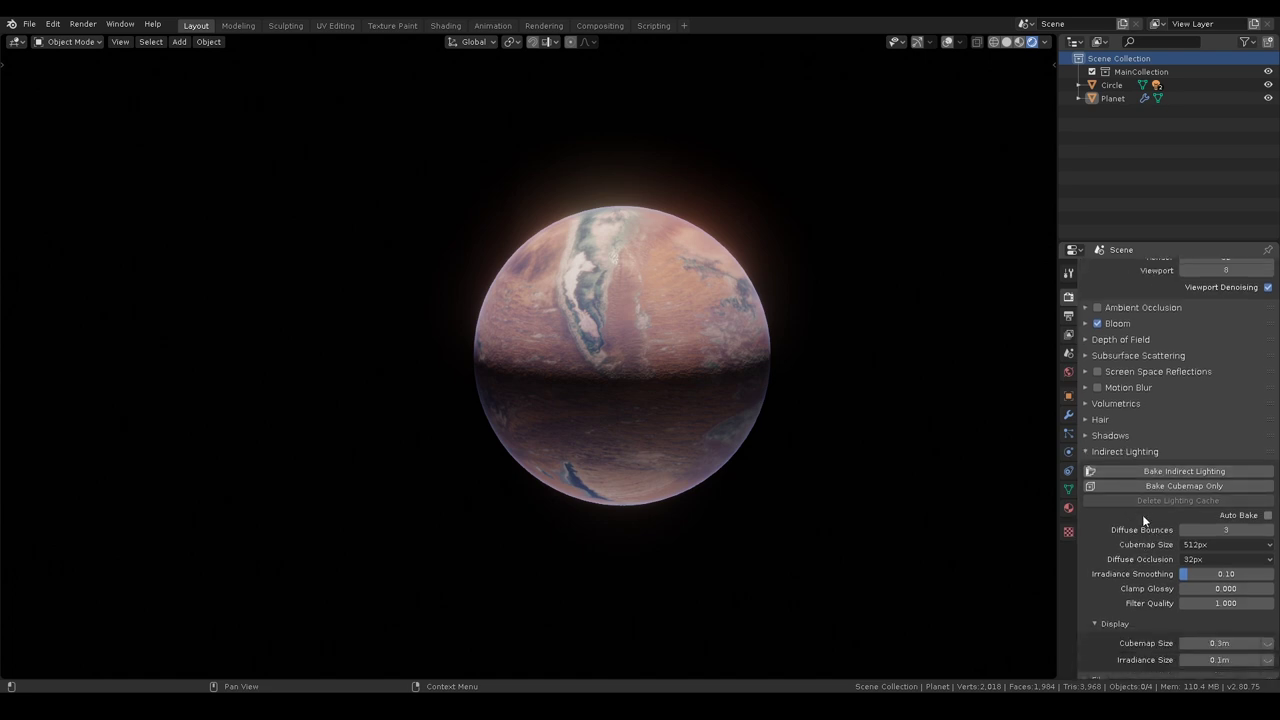
left_click(1157, 470)
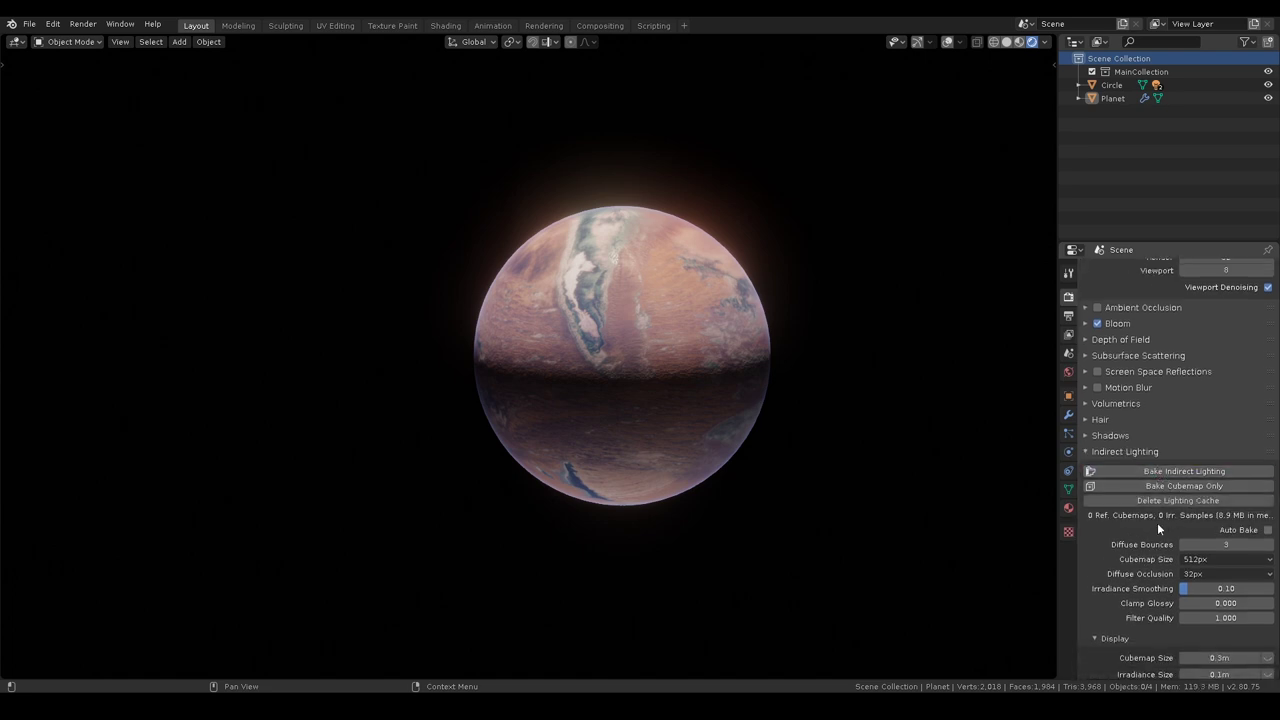
left_click(1202, 559)
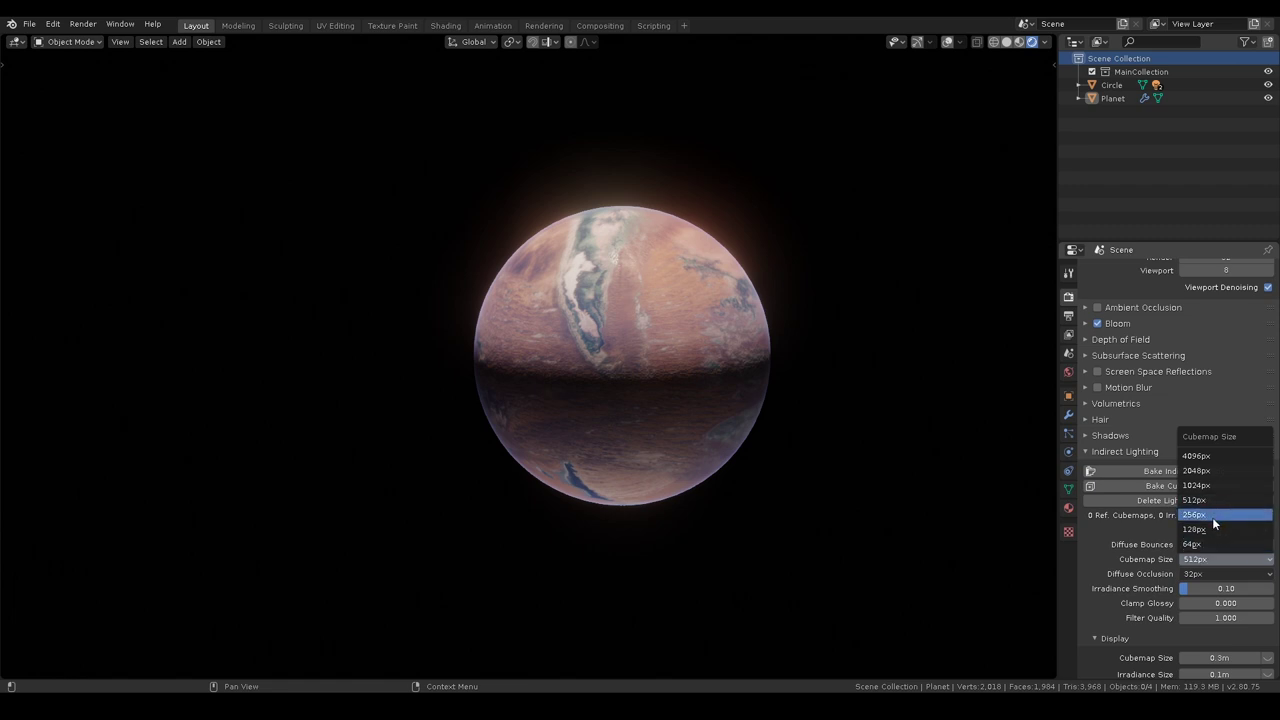
left_click(1212, 515)
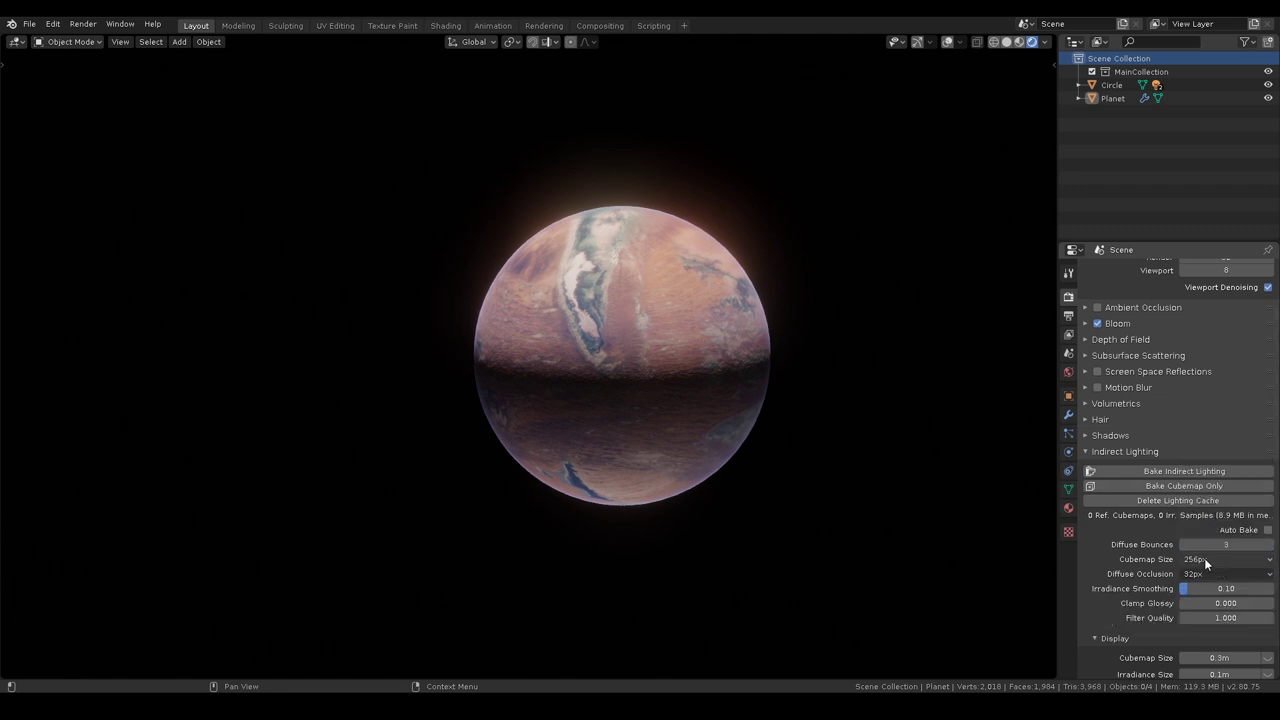
scroll(1152, 537, "down", 2)
scroll(1152, 537, "up", 1)
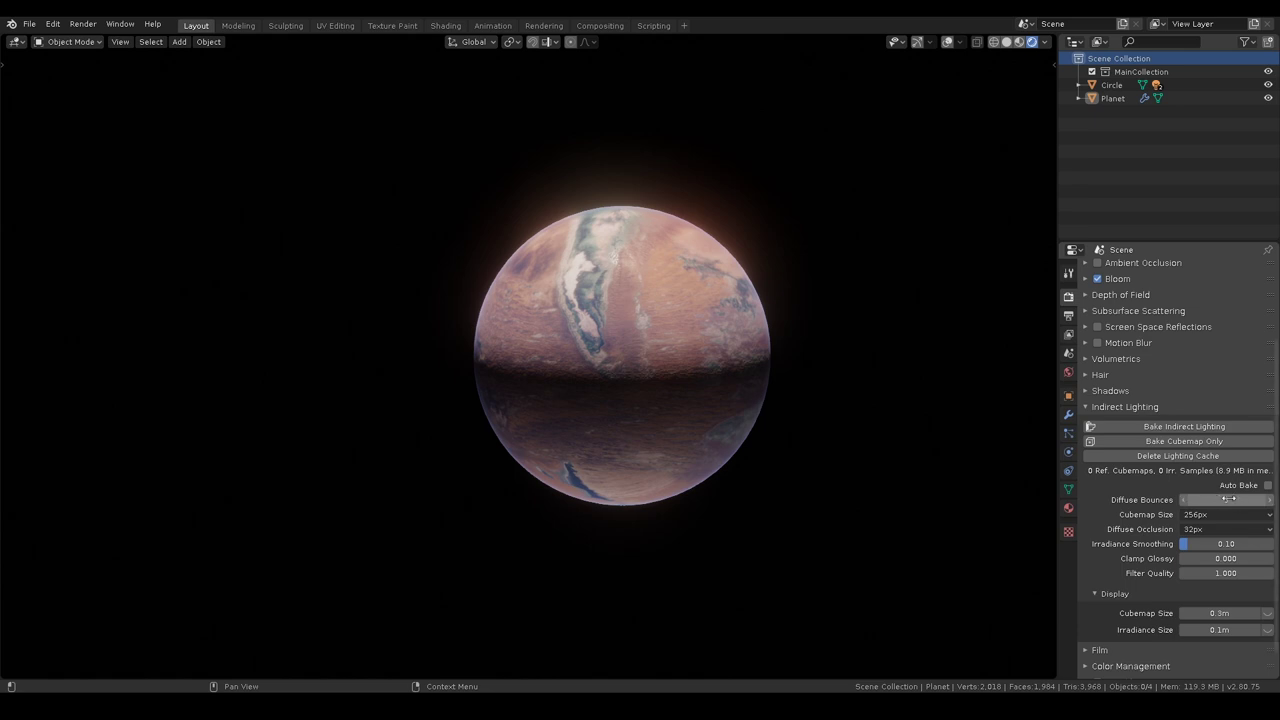
left_click(1126, 407)
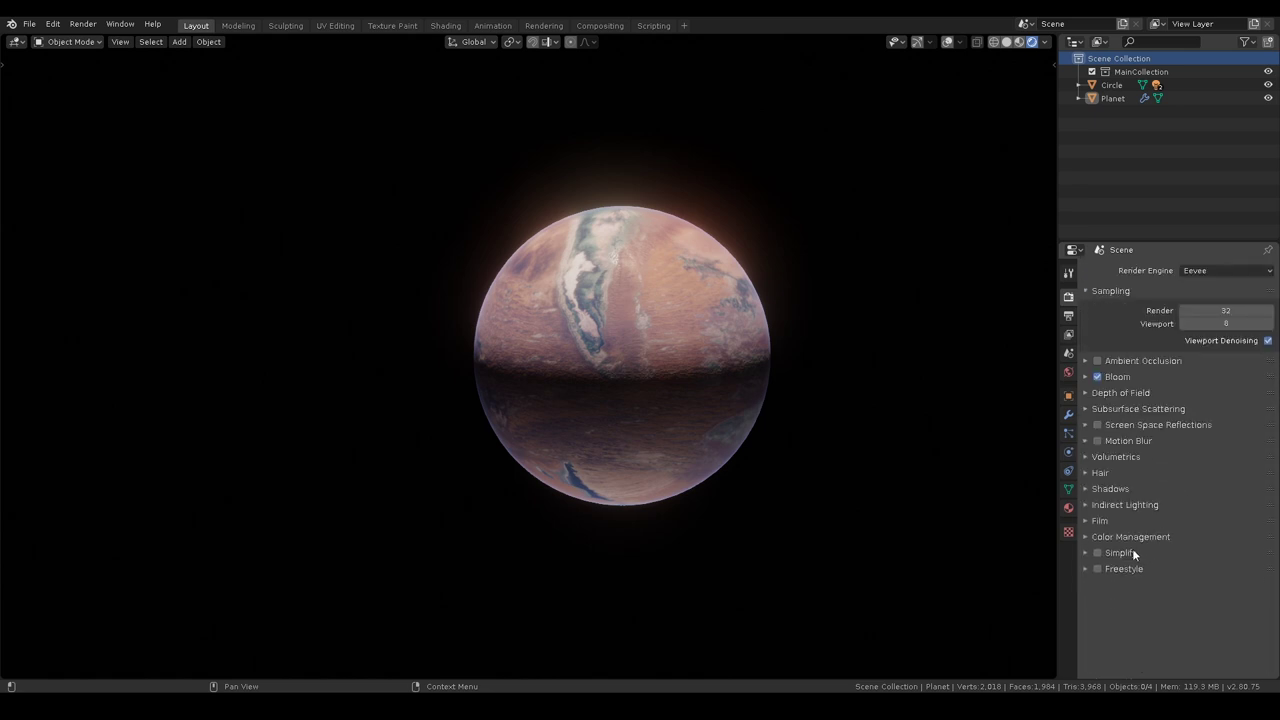
Look through the Film, Color Management and Simplify panels without changing them.
left_click(1104, 520)
left_click(1118, 518)
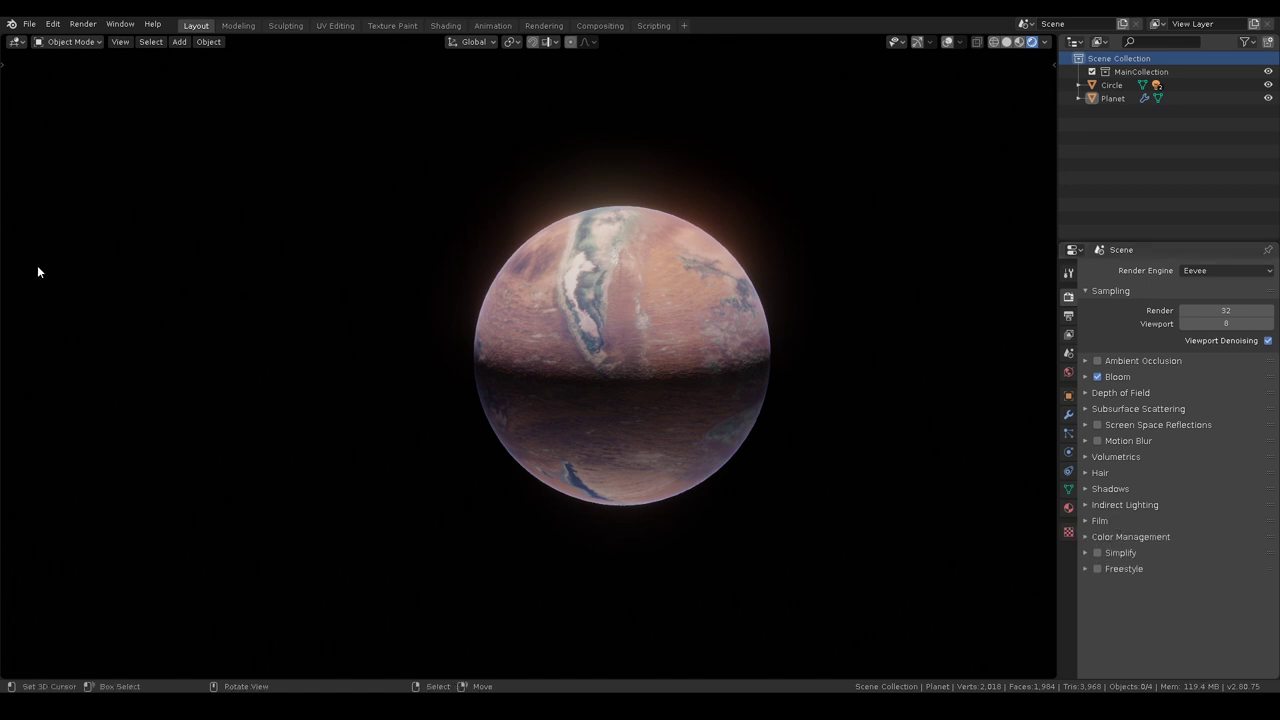
left_click(1142, 536)
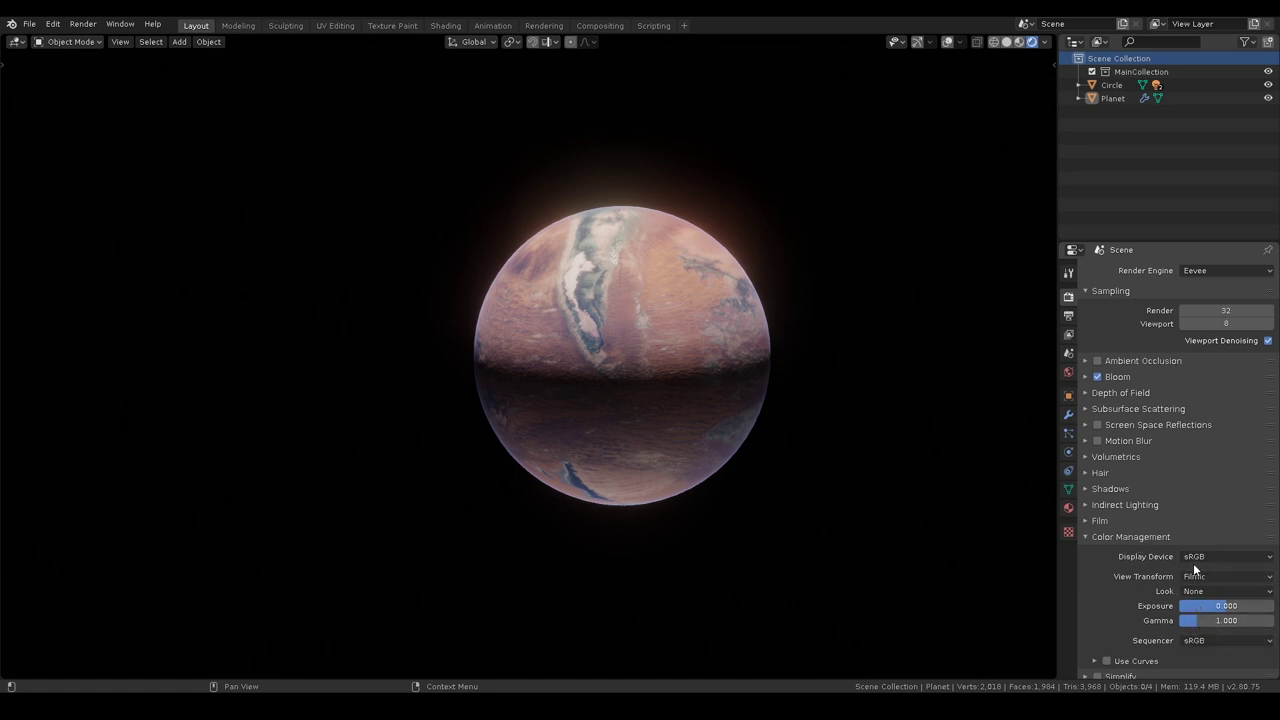
left_click(1131, 537)
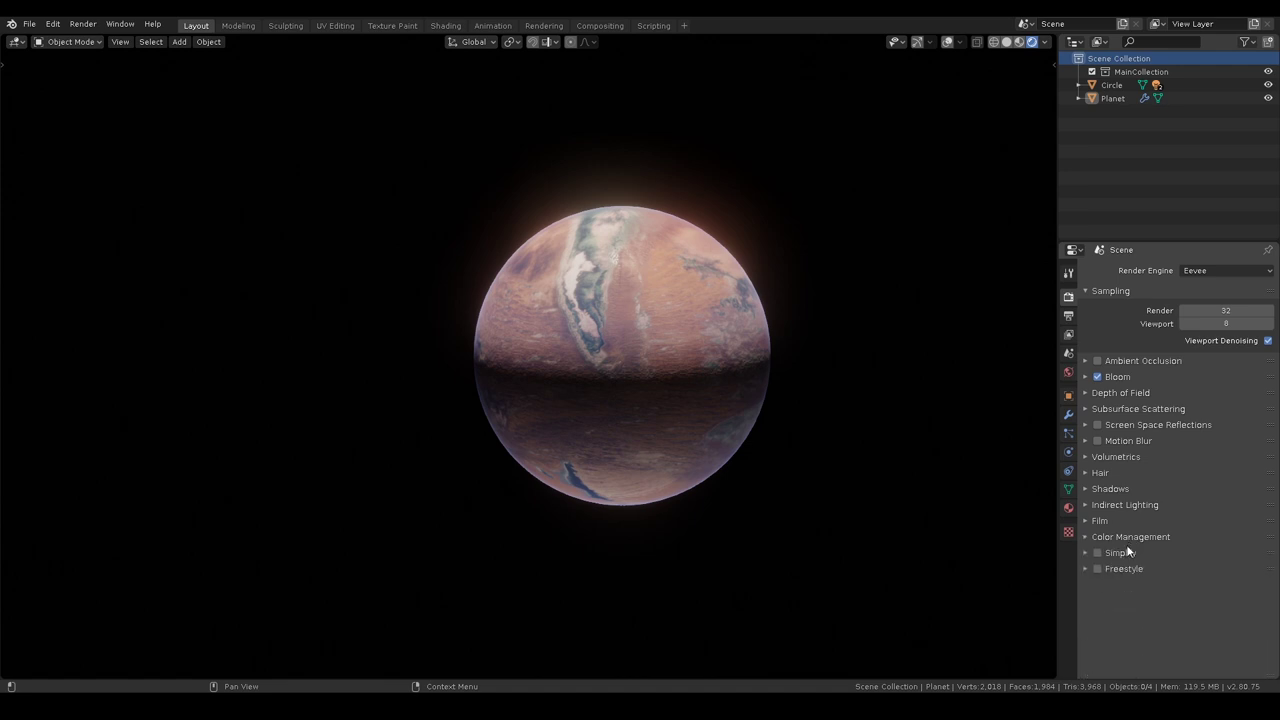
left_click(1134, 554)
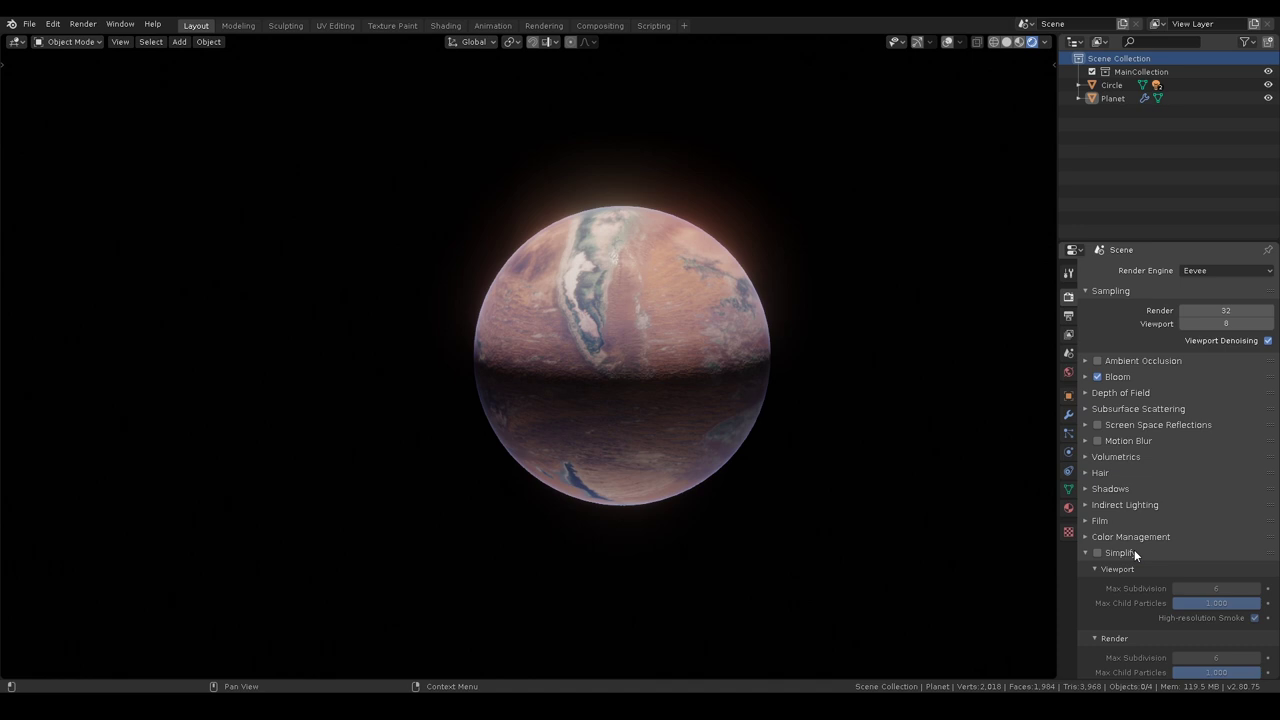
left_click(1135, 554)
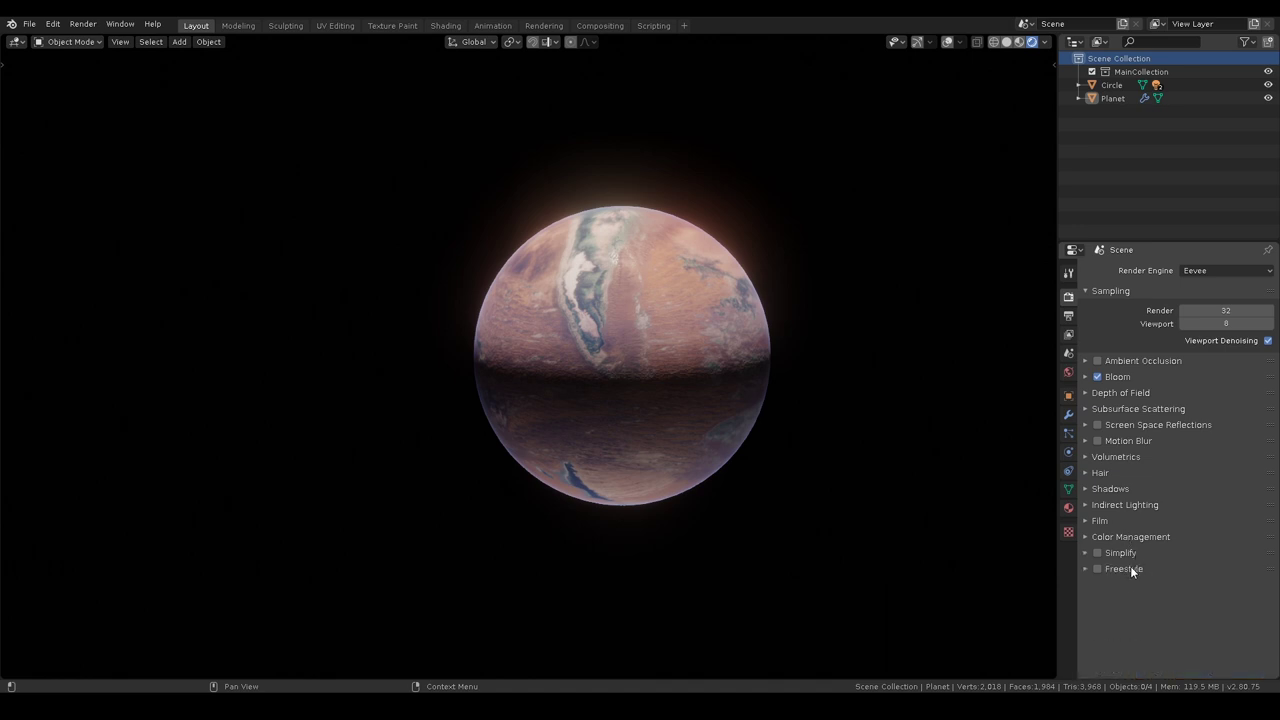
middle_click_drag(682, 371, 691, 543)
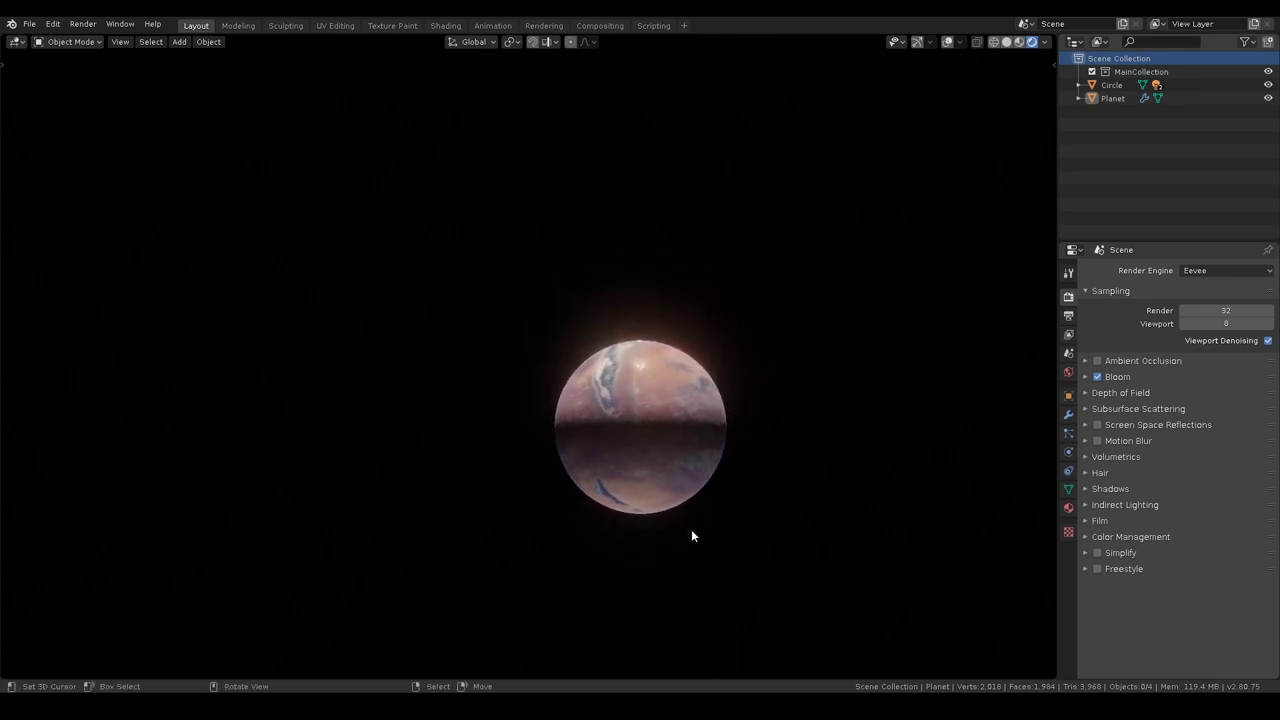
Turn the navigation gizmo and overlays back on, zoom out, and select the area light.
middle_click_drag(646, 469, 720, 420)
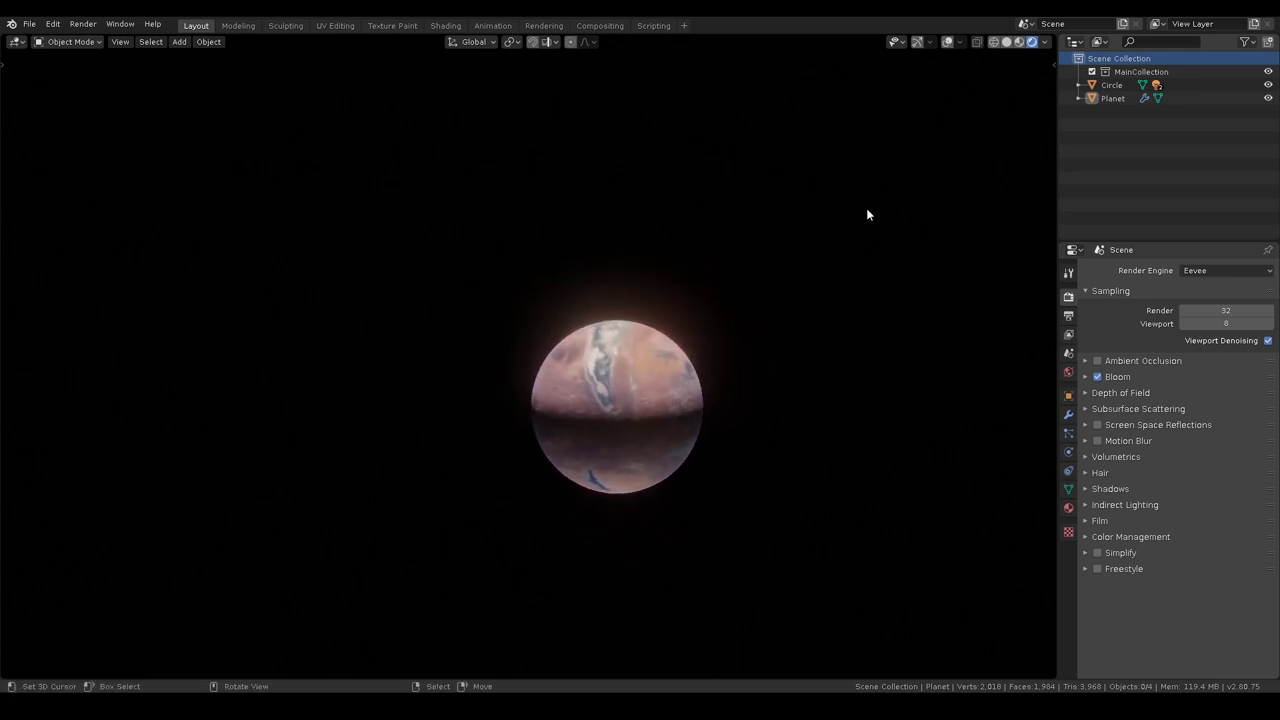
left_click(917, 43)
left_click(948, 42)
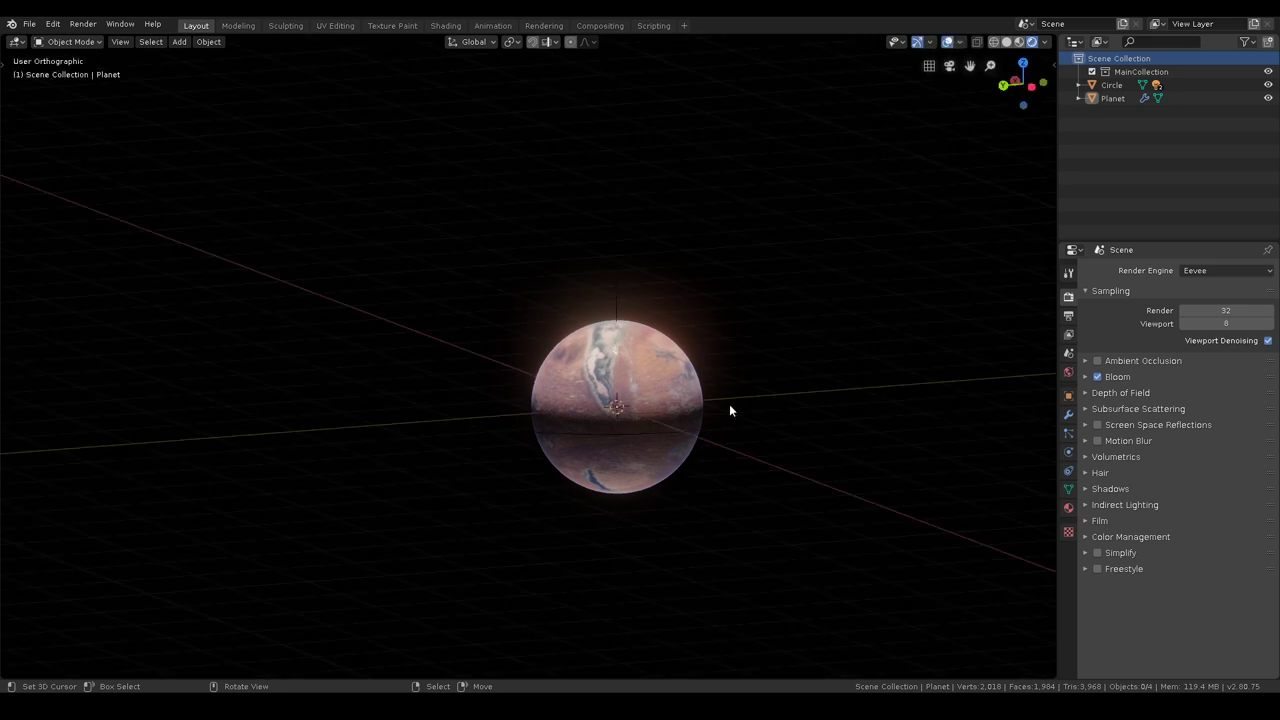
scroll(729, 410, "down", 3)
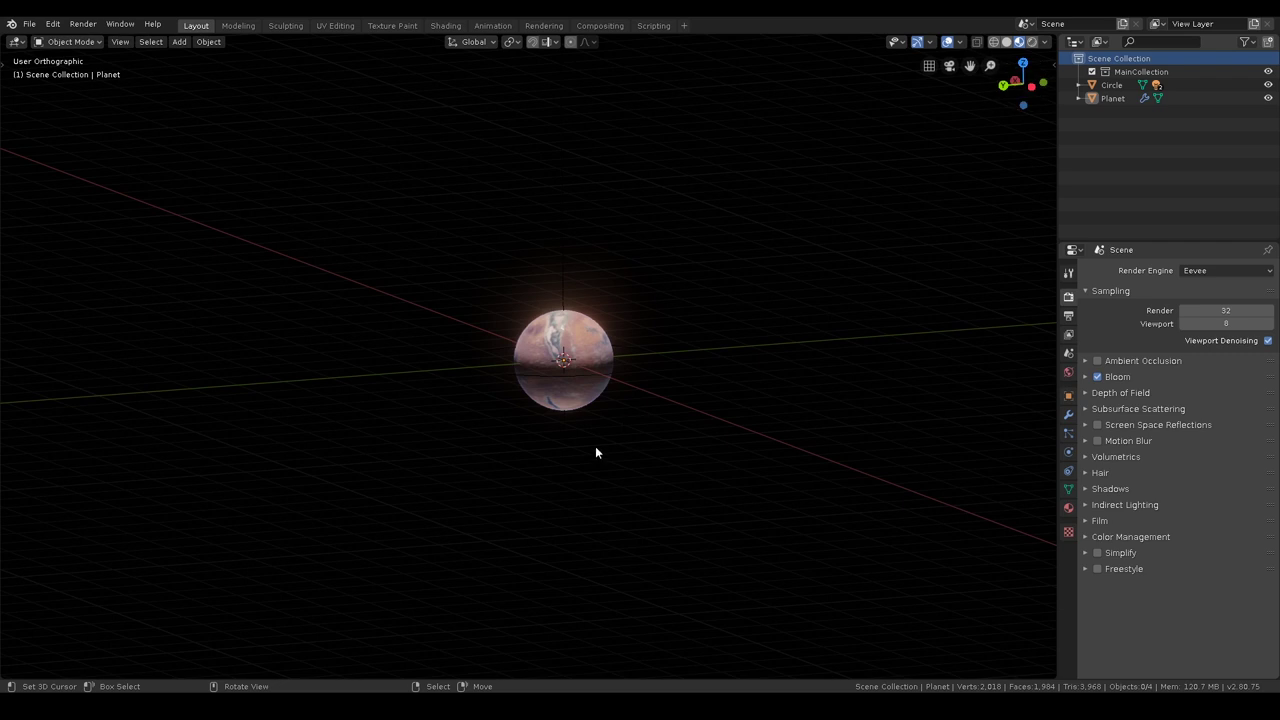
middle_click_drag(654, 456, 668, 446)
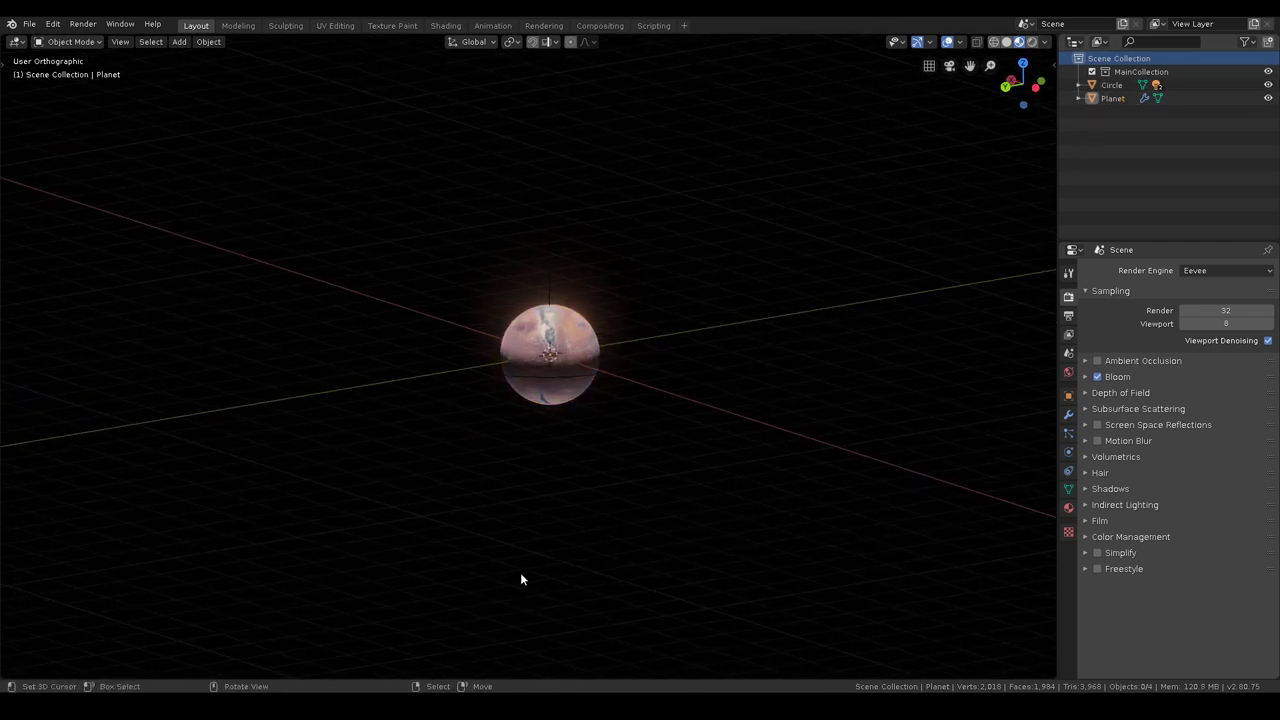
left_click(490, 552)
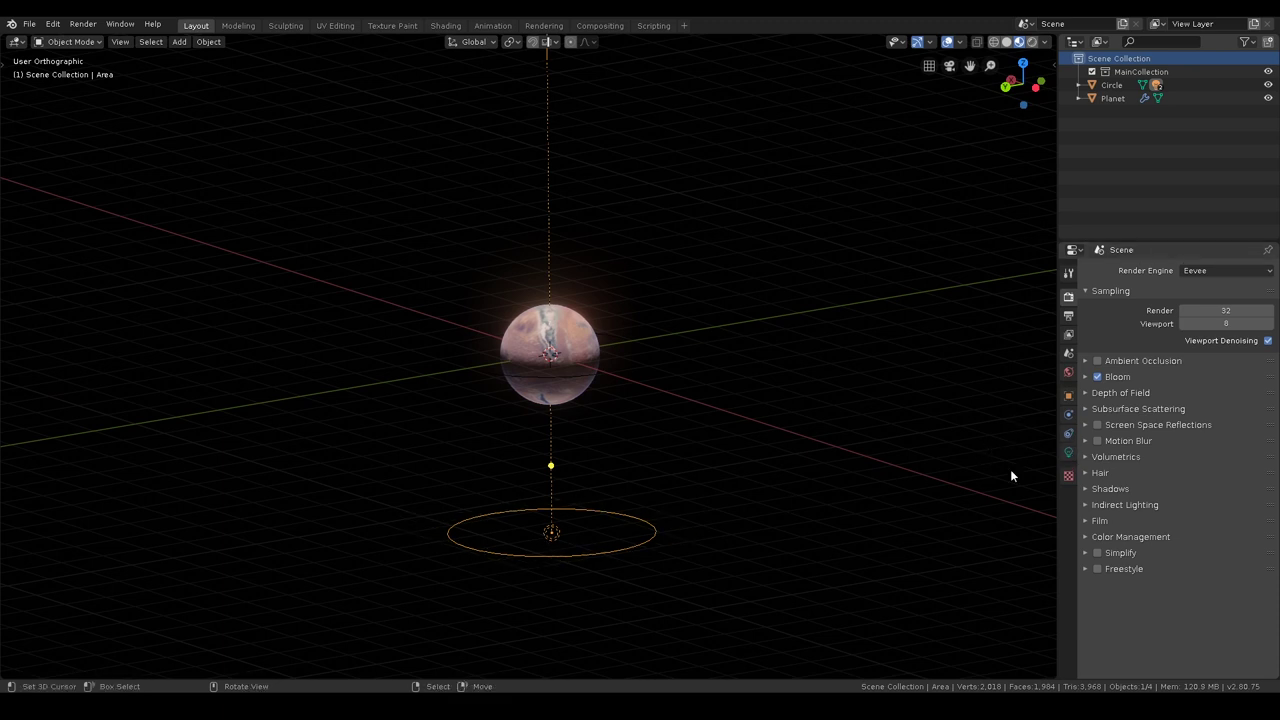
Move the area light down along Z beneath the planet.
key("g")
key("z")
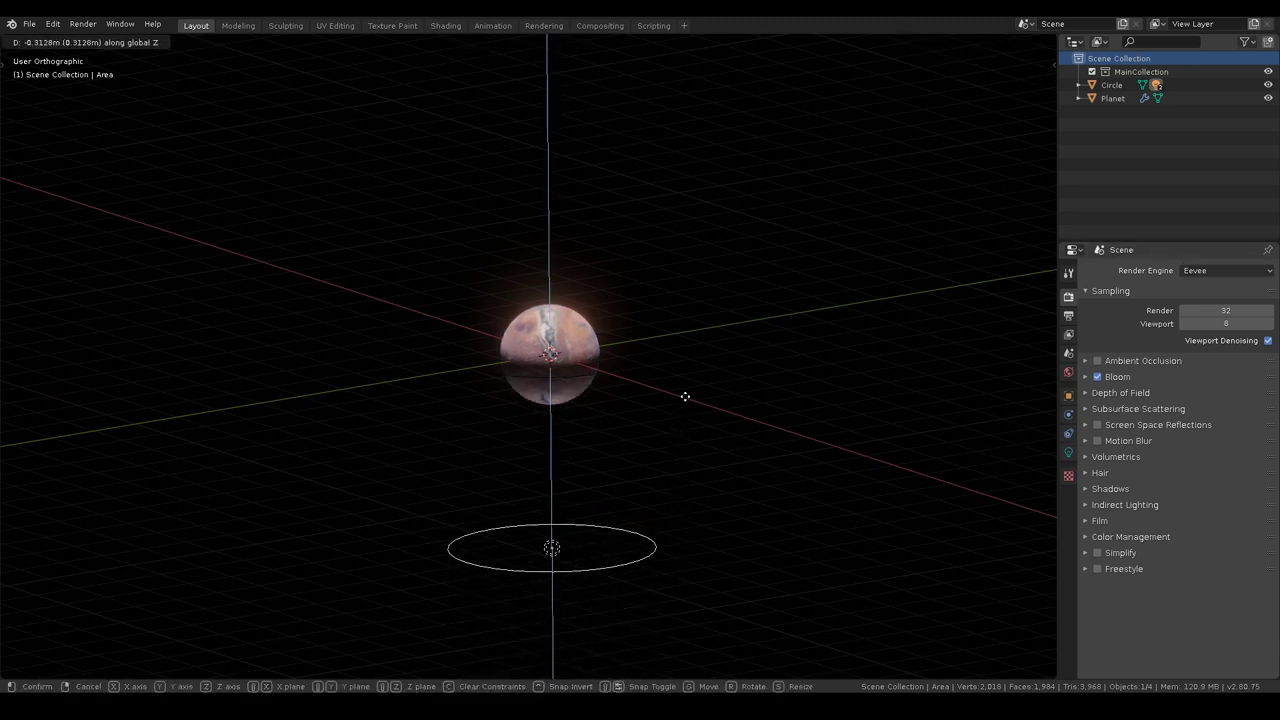
left_click(707, 480)
middle_click_drag(707, 478, 700, 423)
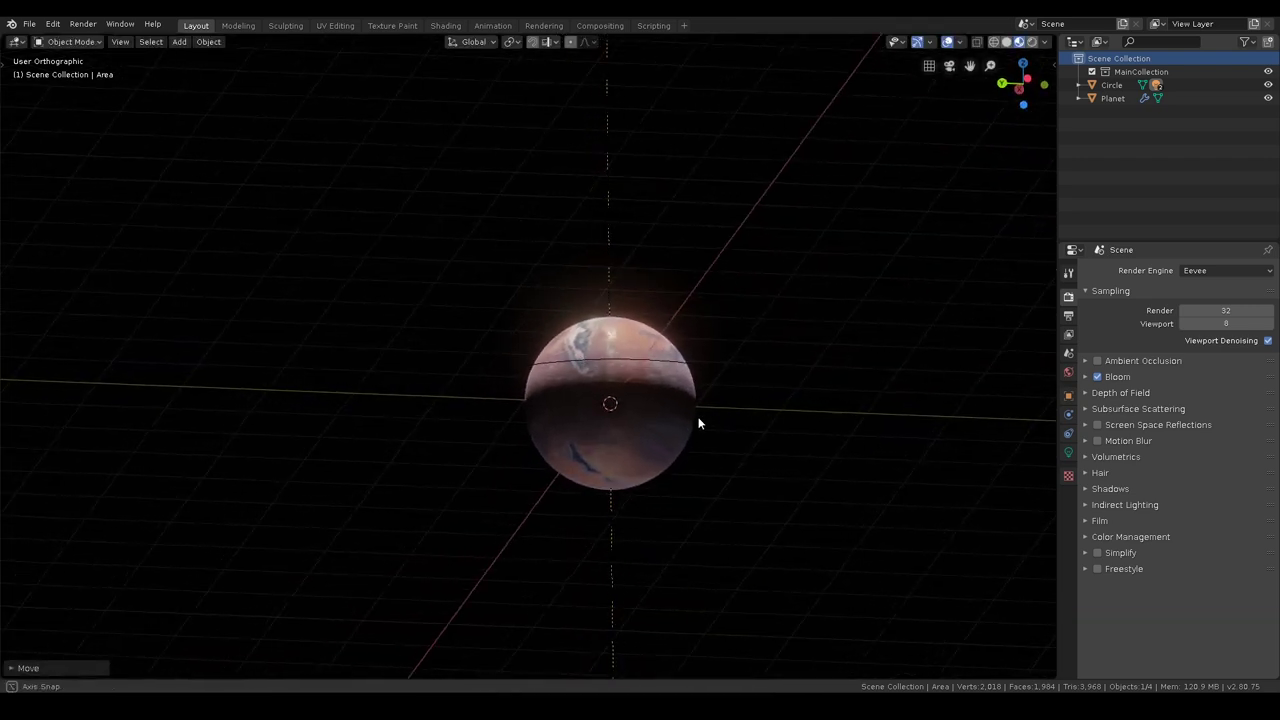
Try area light Power values of 15W and 25W.
left_click(1068, 453)
left_click(1218, 357)
key("Return")
left_click(1222, 354)
type("25")
key("Return")
middle_click_drag(769, 374, 1032, 408)
Settle the area light Power at 24W after trying 20W and 22W.
left_click(1217, 358)
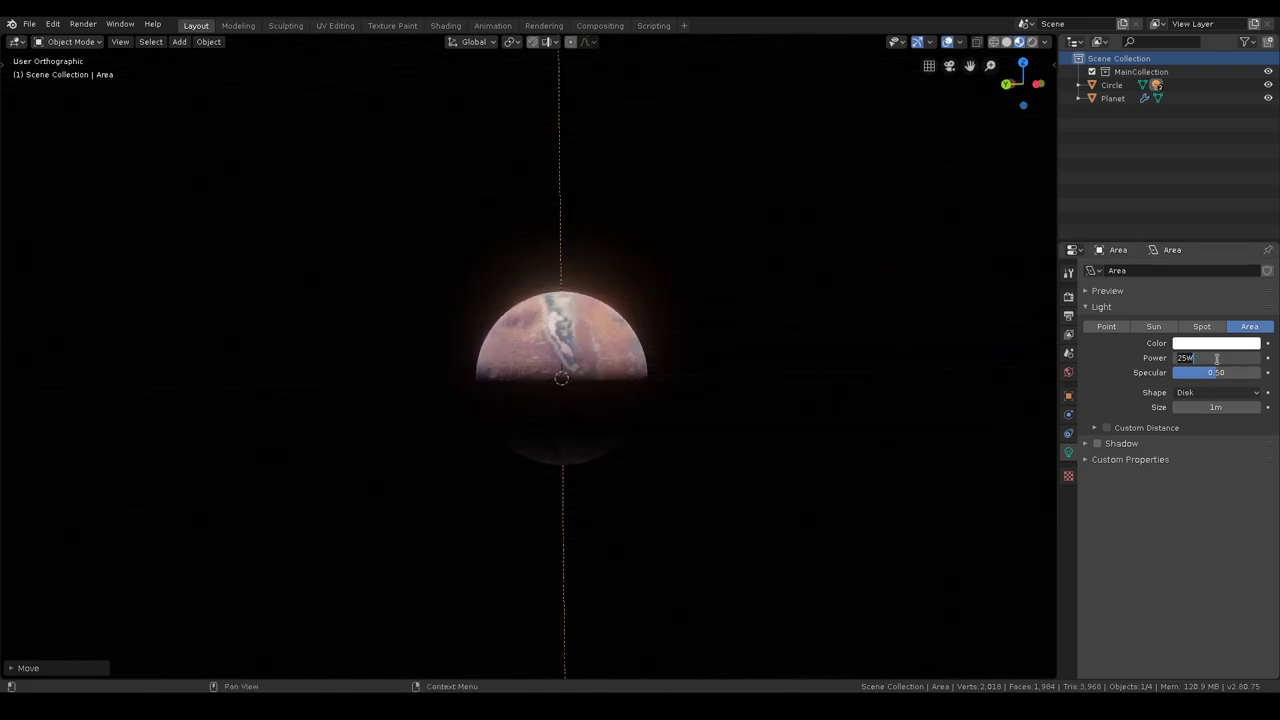
type("20")
key("Return")
left_click(1217, 358)
type("22")
key("Return")
left_click(1217, 358)
key("Return")
left_click(1229, 358)
type("24")
key("Return")
middle_click_drag(754, 380, 674, 429)
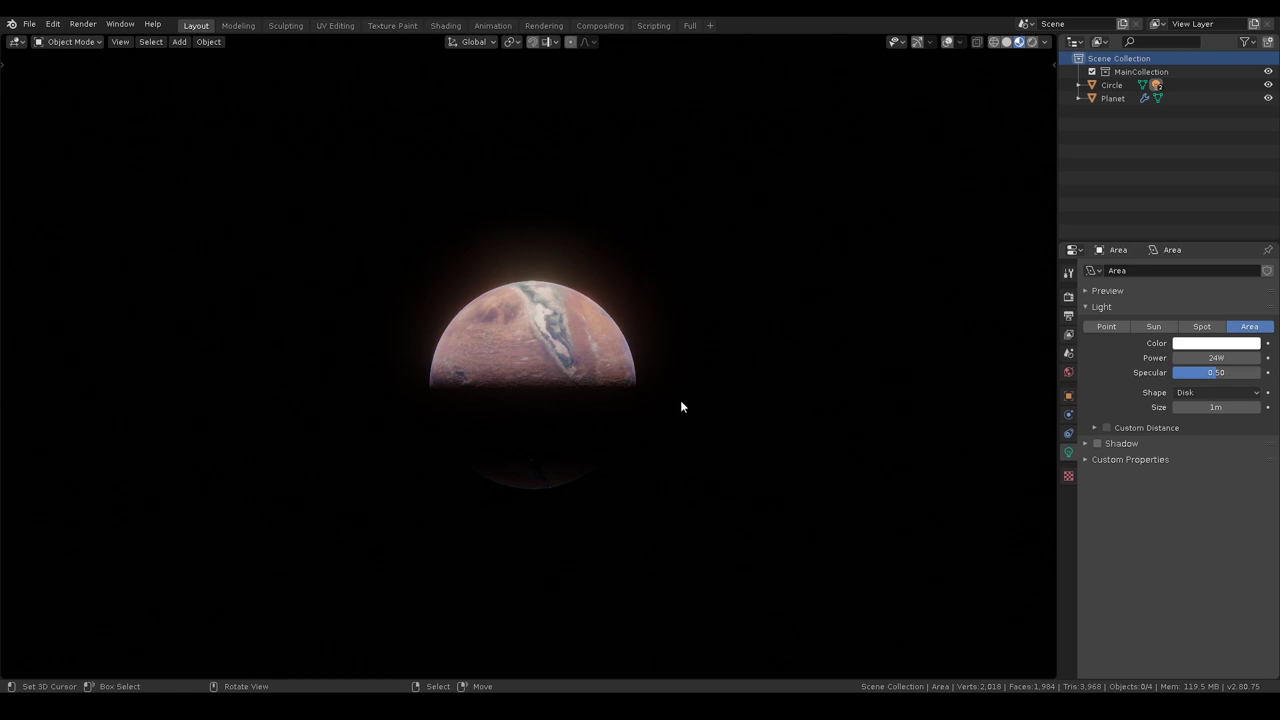
Turn the viewport overlays and navigation gizmo back on, leaving the planet deselected.
middle_click_drag(577, 418, 603, 451)
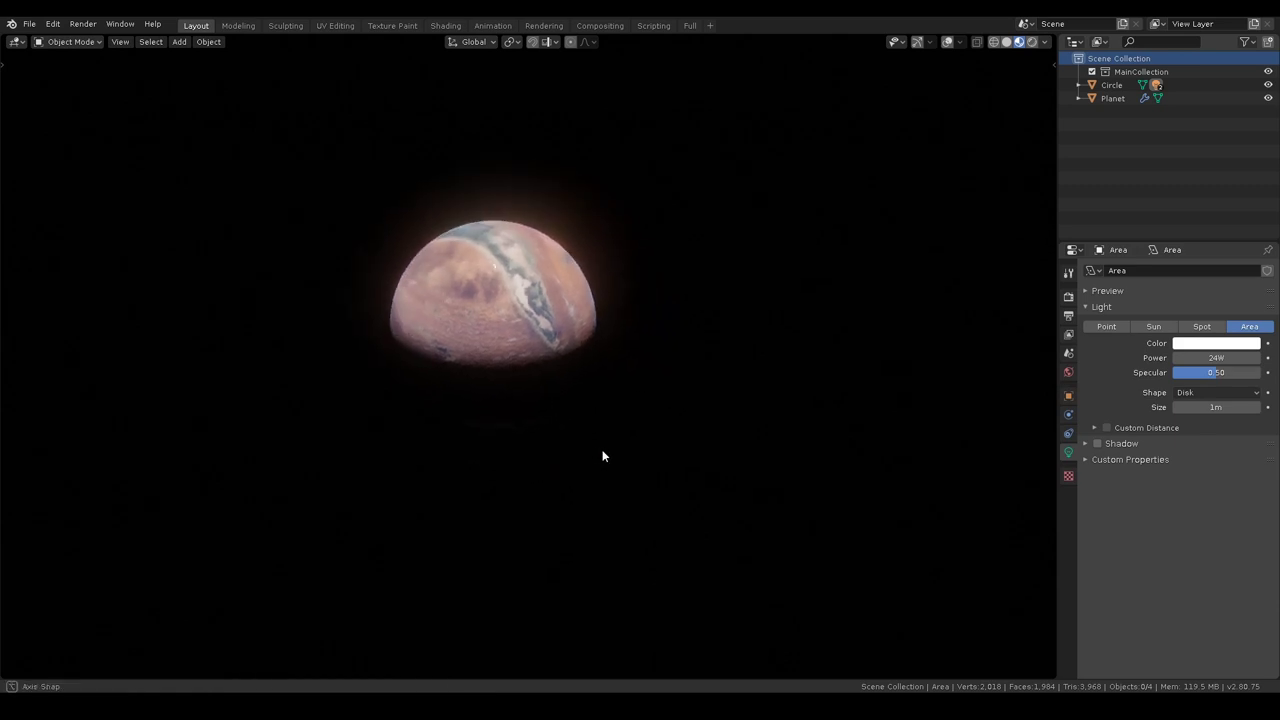
left_click(916, 44)
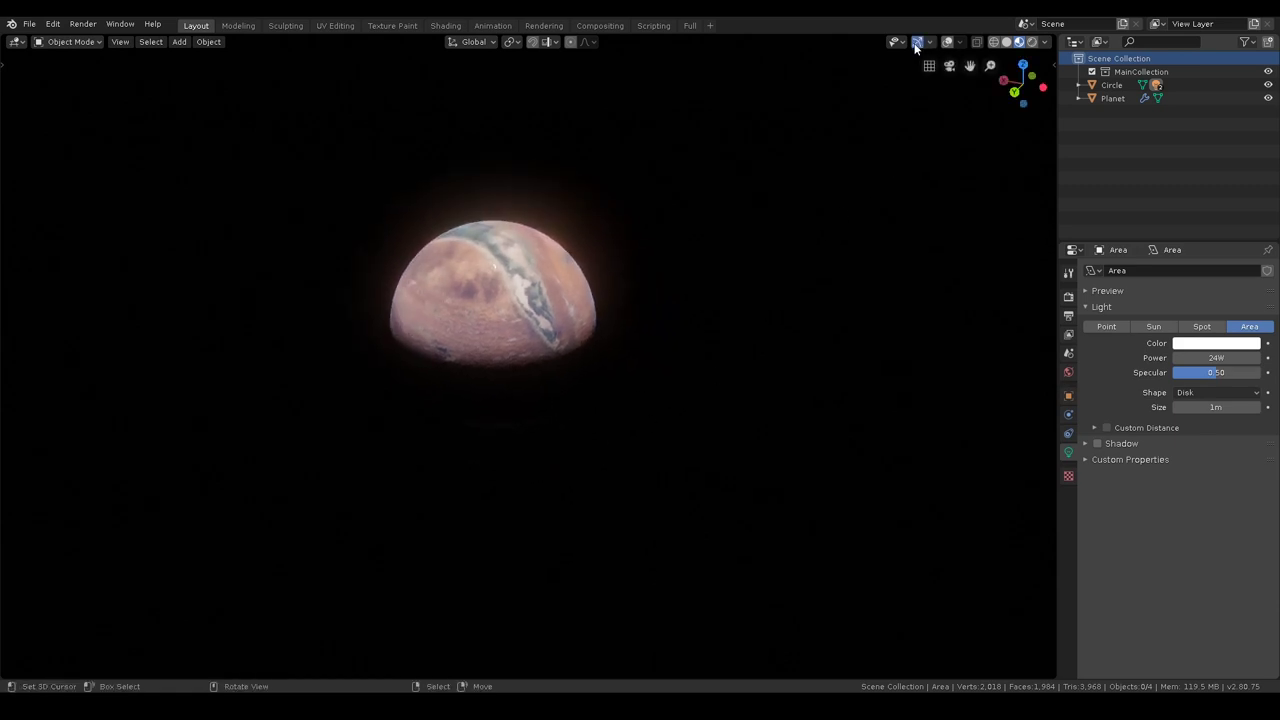
left_click(918, 44)
left_click(947, 42)
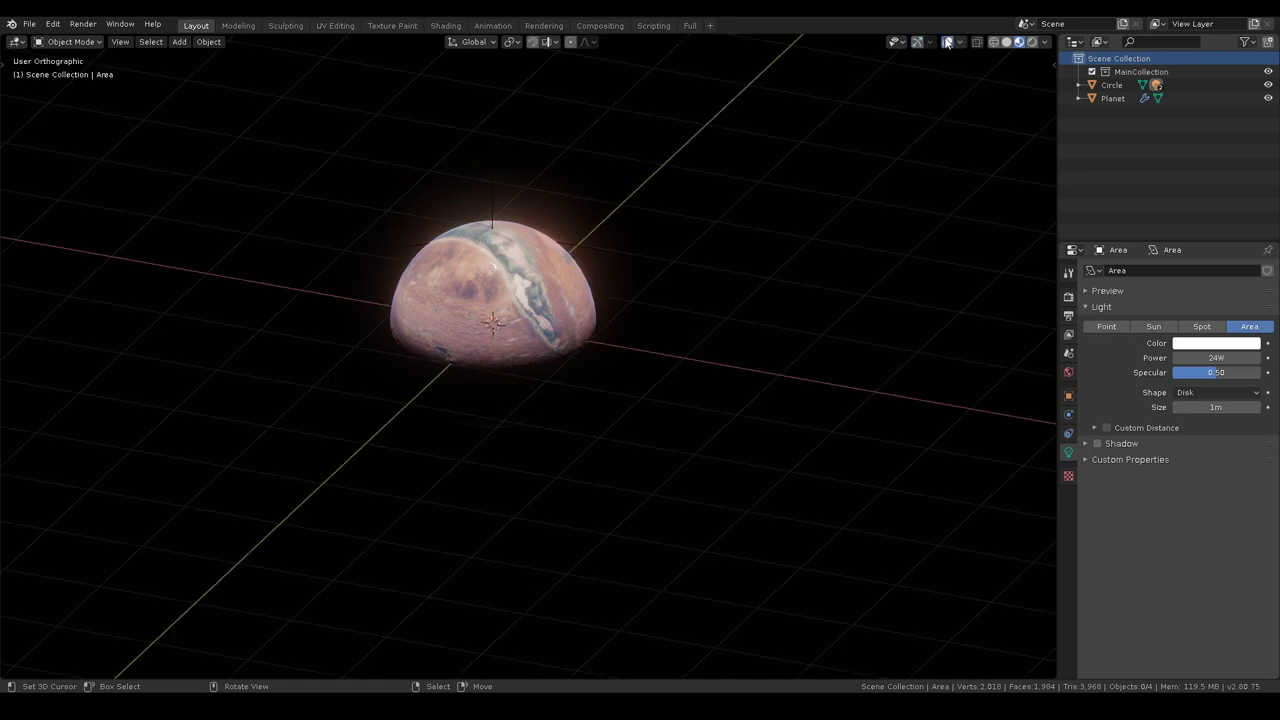
left_click(558, 385)
left_click(646, 341)
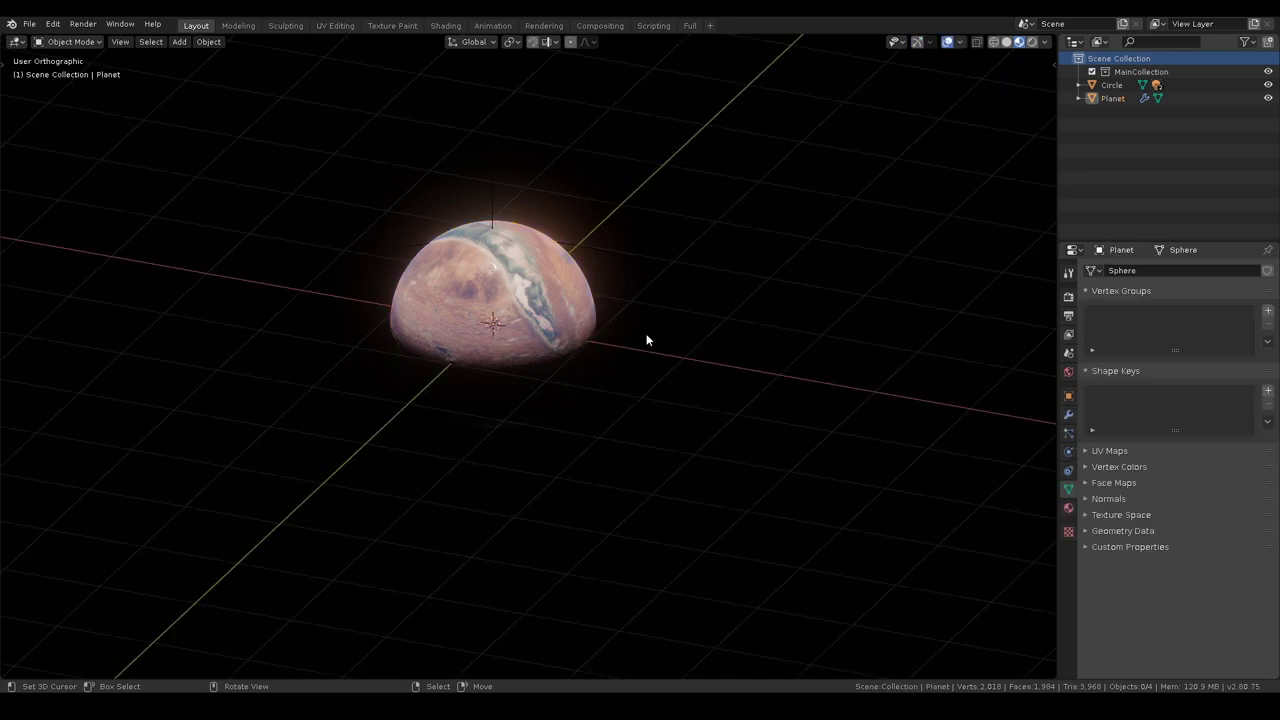
left_click(917, 42)
Rotate the Circle about X by roughly -59°, then turn it slightly about Z.
left_click(605, 401)
middle_click_drag(776, 343, 808, 331)
key("r")
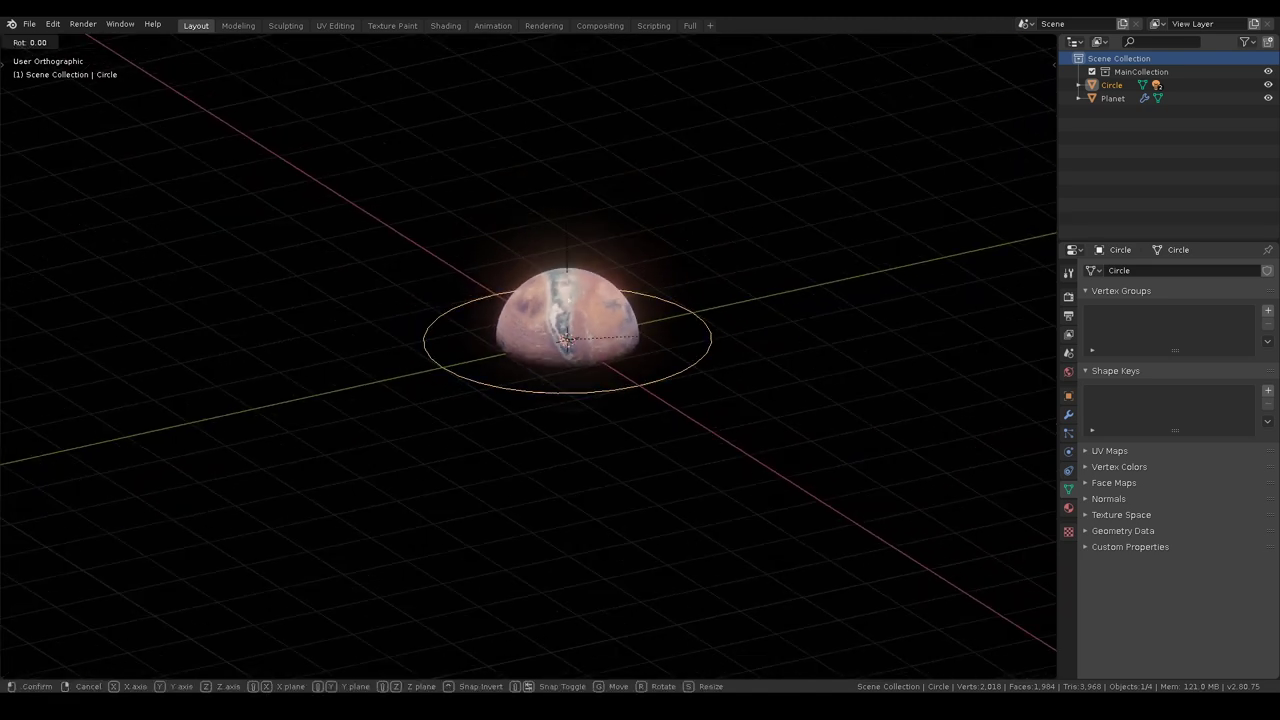
key("x")
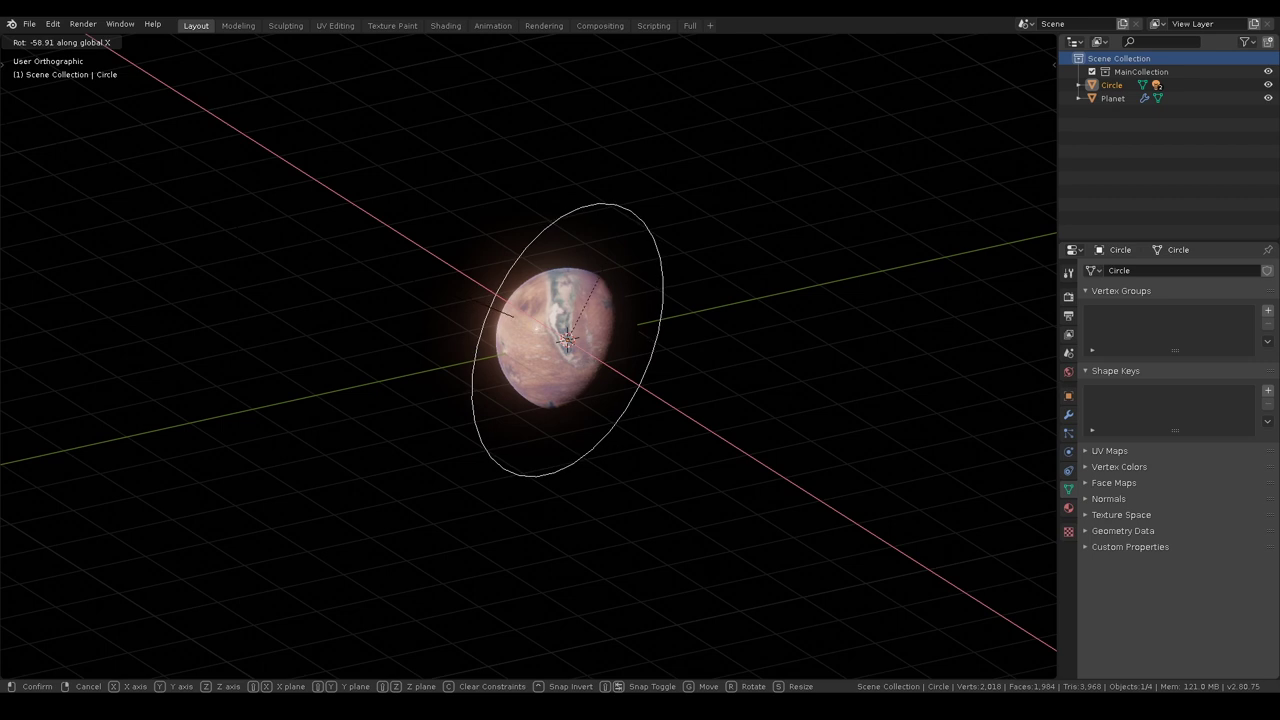
left_click(637, 203)
middle_click_drag(637, 203, 620, 276)
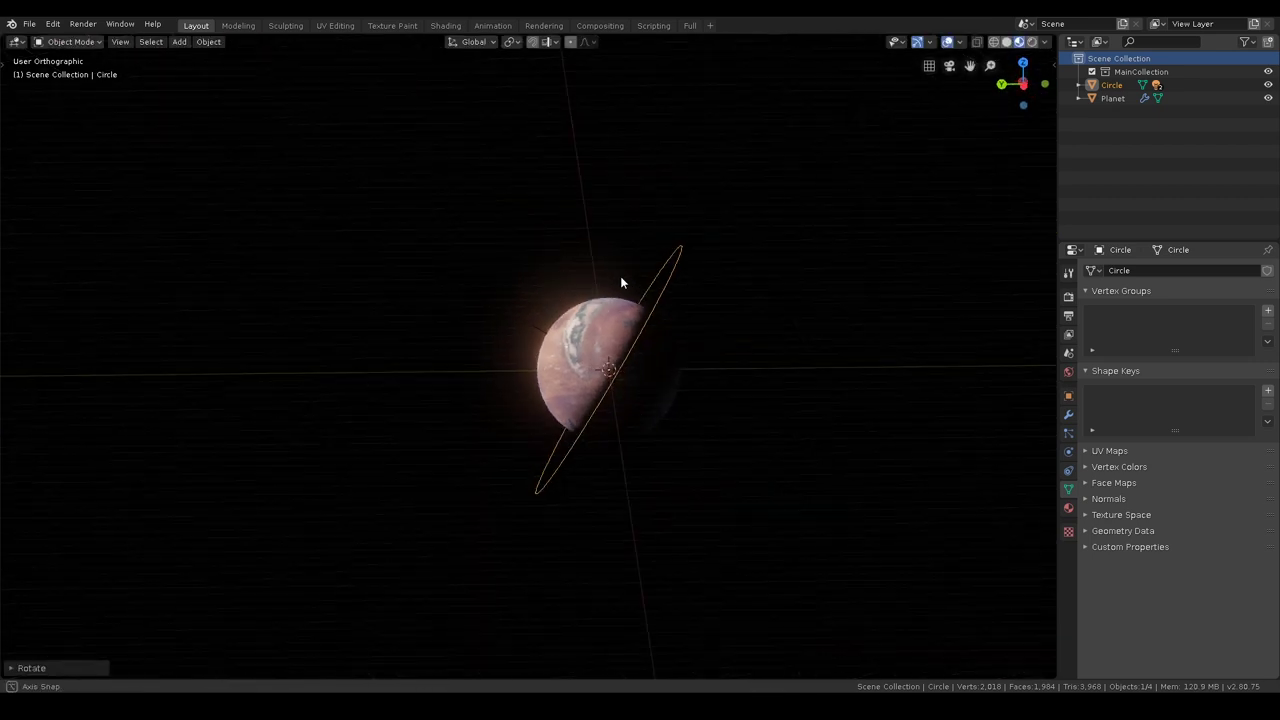
key("r")
key("z")
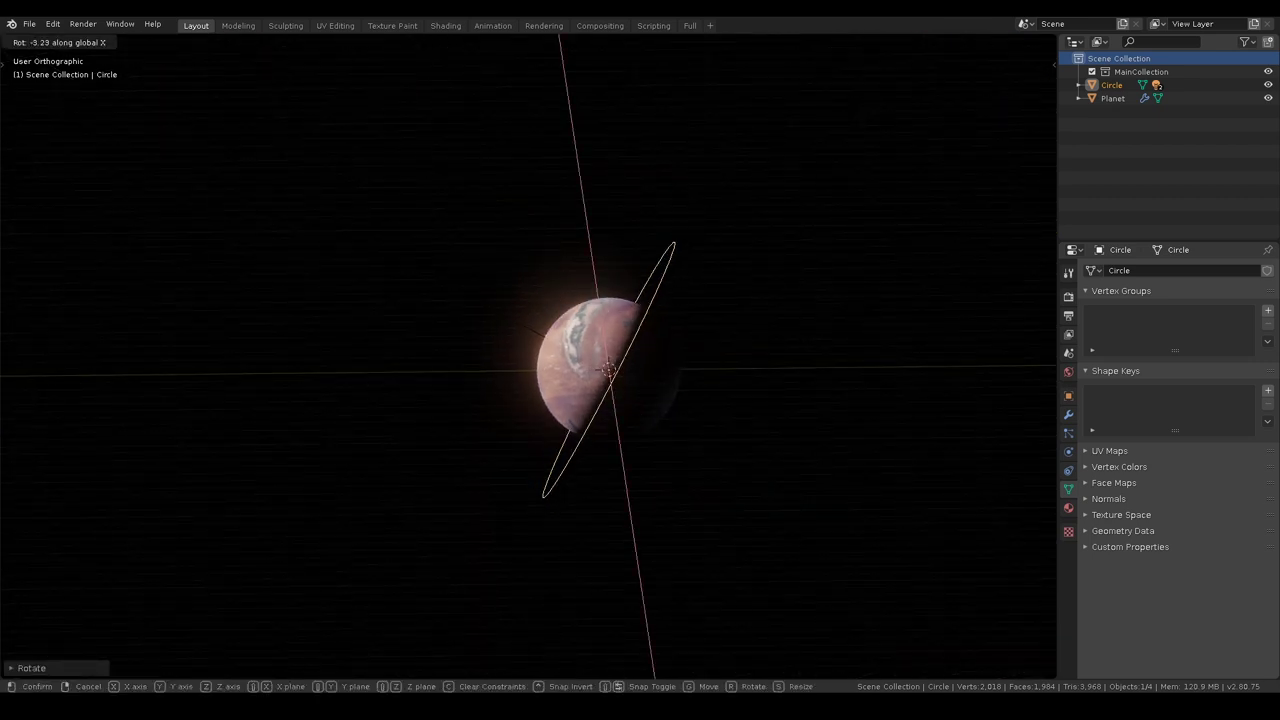
left_click(734, 265)
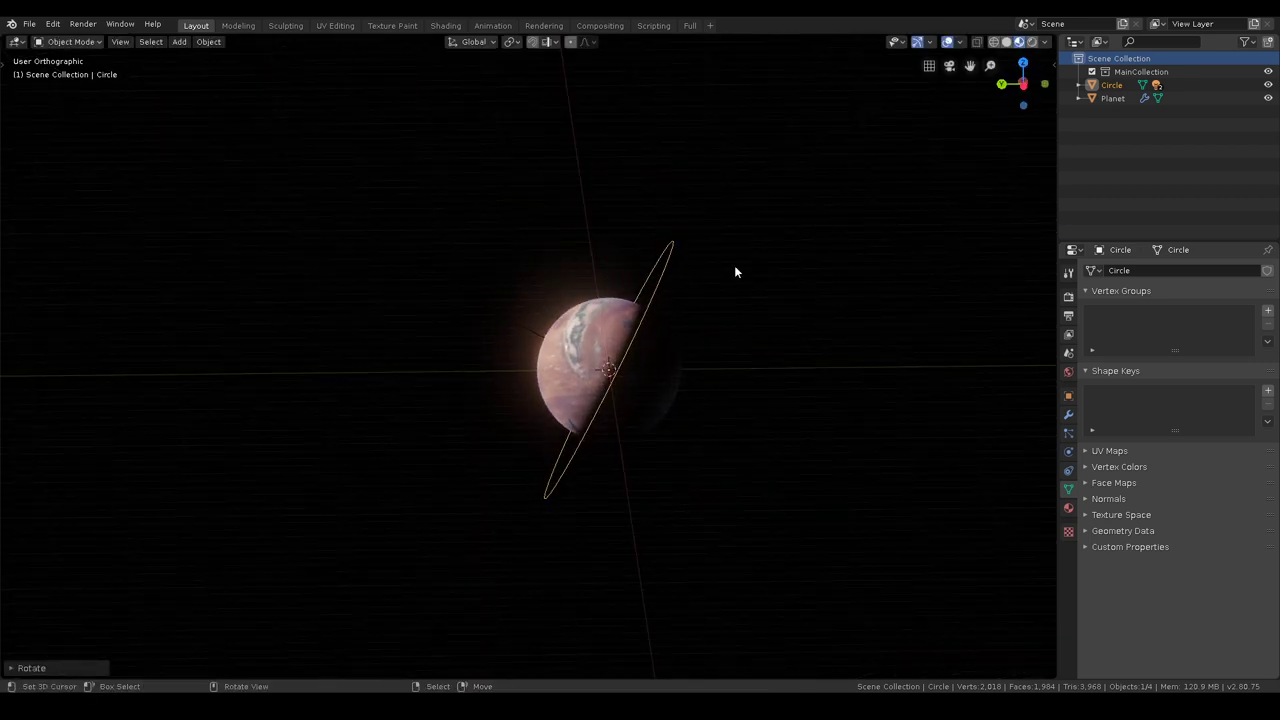
Hide the overlays and gizmo and switch to the Full workspace.
left_click(947, 42)
left_click(917, 42)
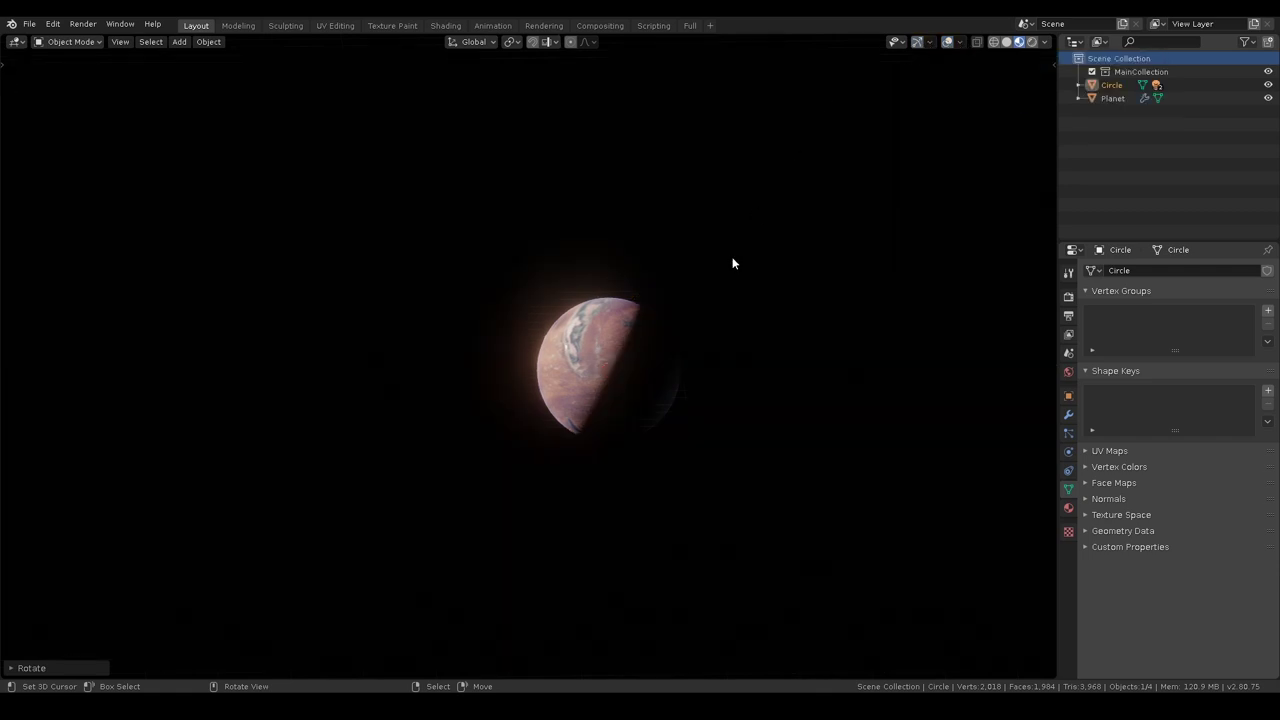
left_click(685, 25)
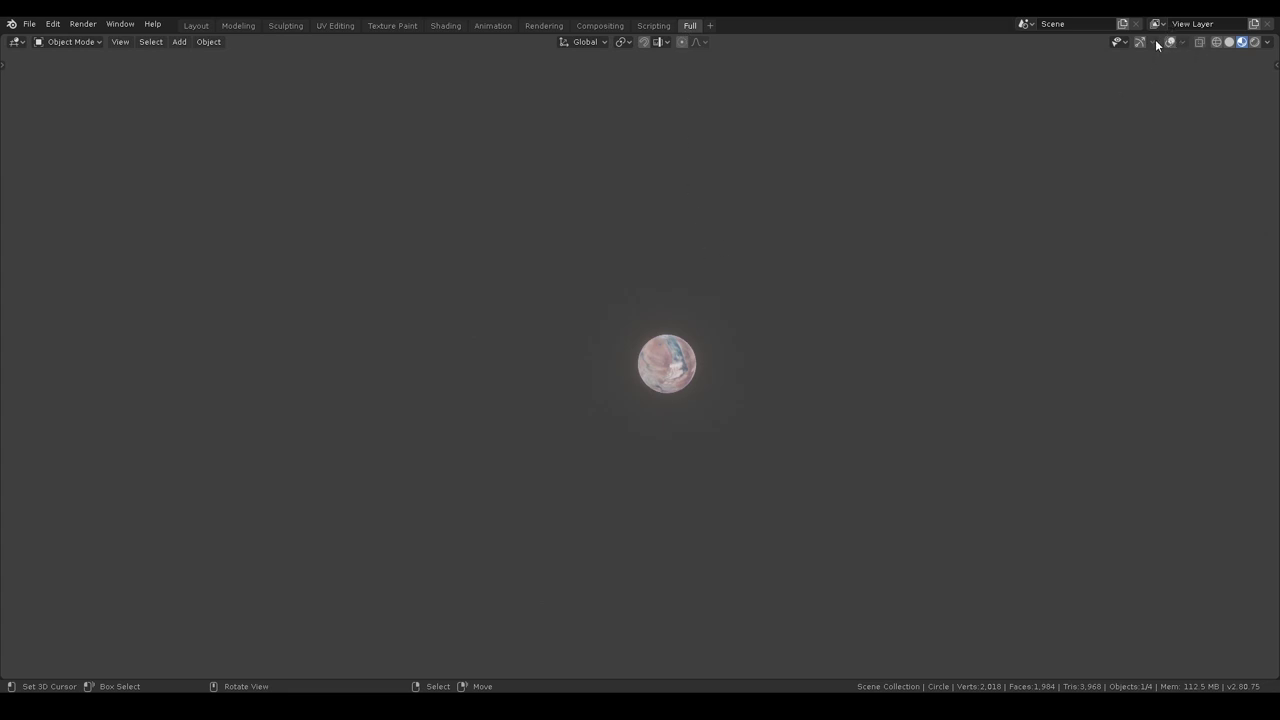
Set the Full workspace viewport to Rendered shading and frame the half-lit planet.
left_click(1255, 42)
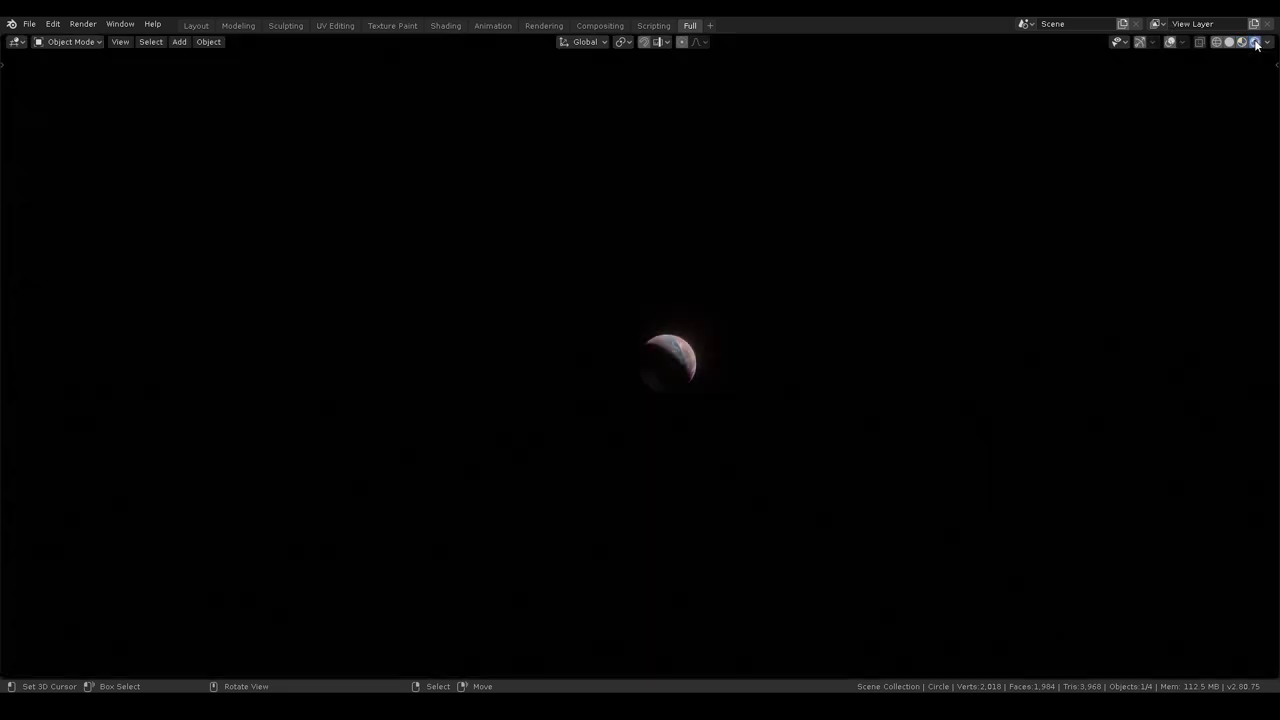
middle_click_drag(810, 337, 503, 318)
middle_click_drag(782, 324, 806, 334)
middle_click_drag(710, 347, 734, 309)
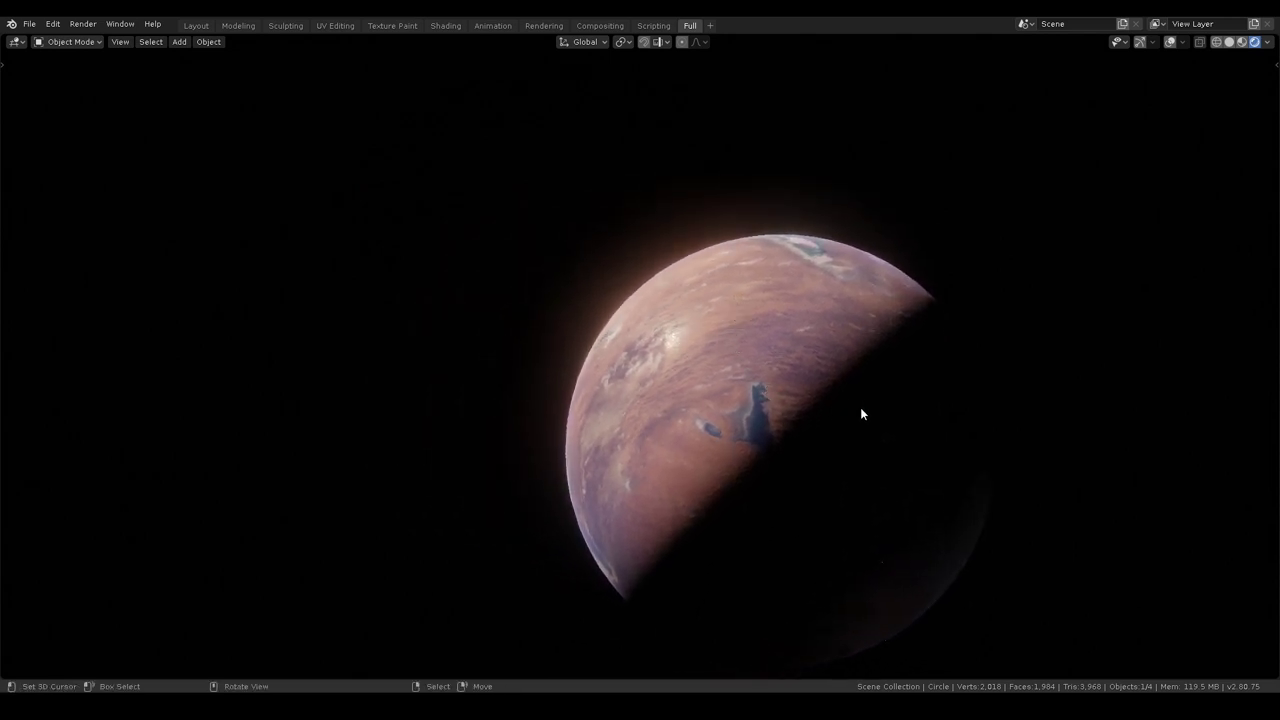
middle_click_drag(920, 370, 800, 457)
mouse_move(780, 343)
middle_mouse_down()
mouse_move(716, 350)
mouse_move(734, 363)
mouse_move(795, 360)
middle_mouse_up()
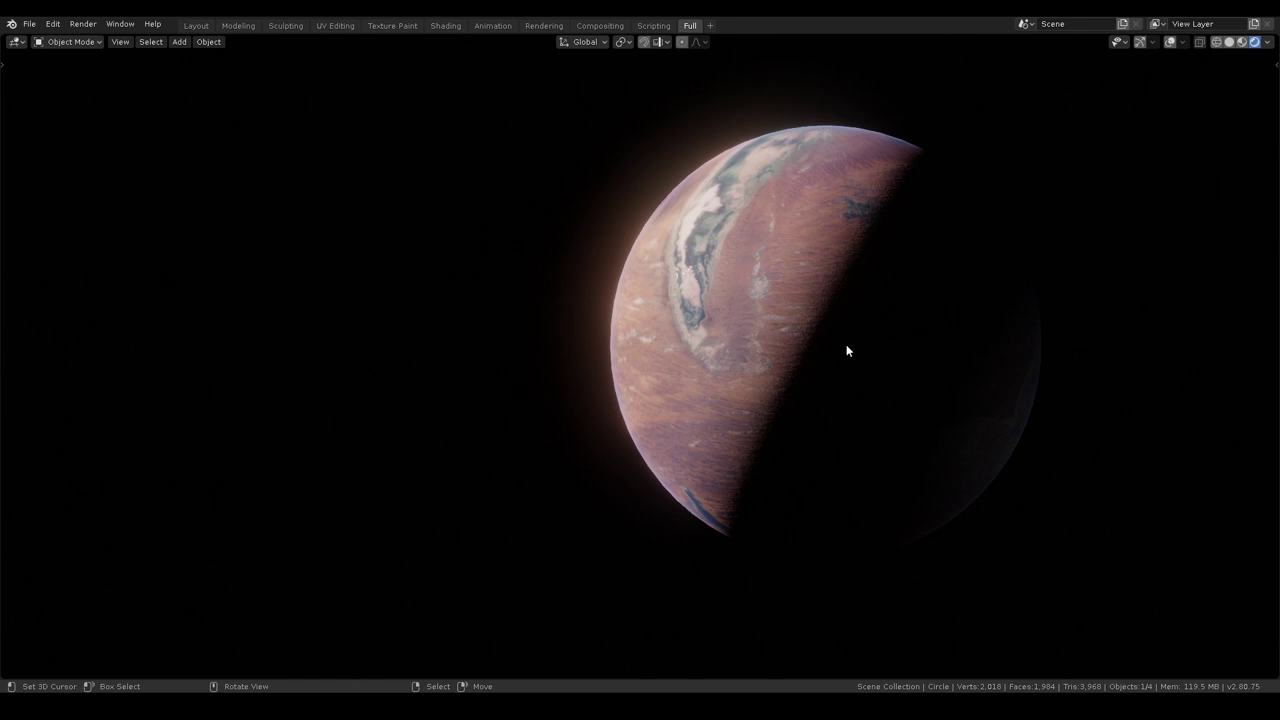
middle_click_drag(831, 334, 824, 345)
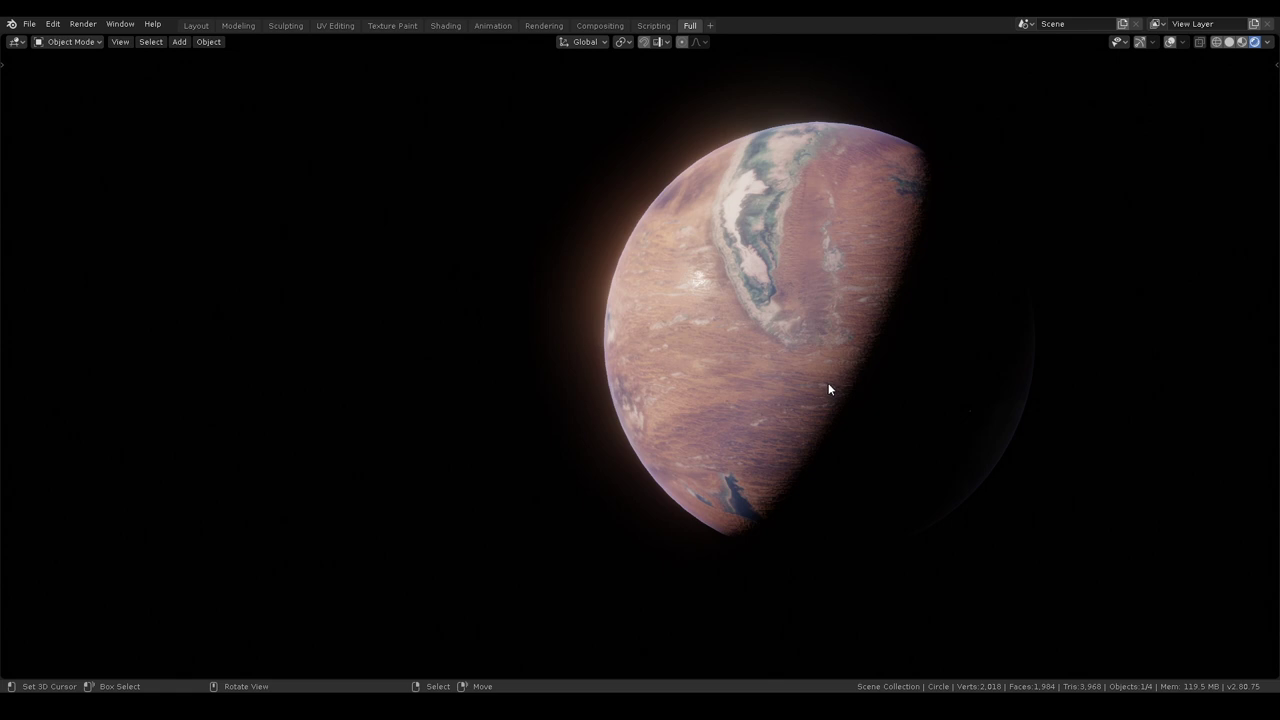
middle_click_drag(834, 403, 594, 423)
middle_click_drag(734, 383, 846, 357, "shift")
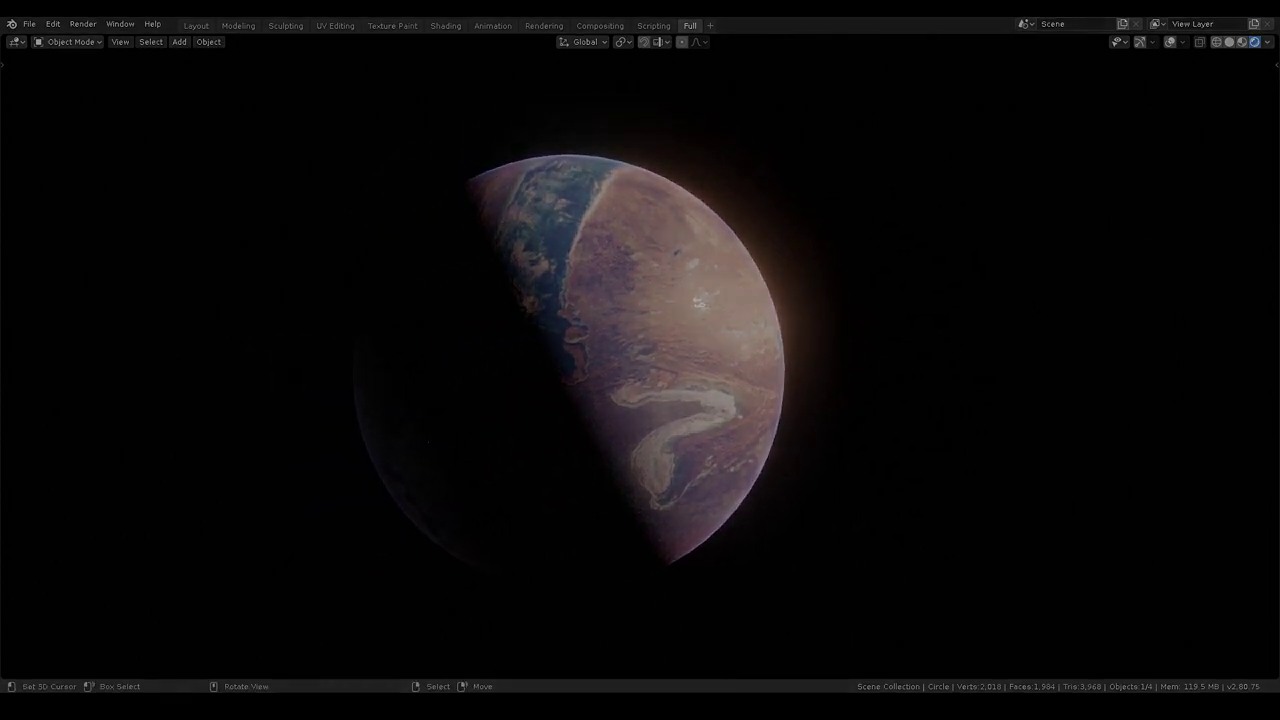